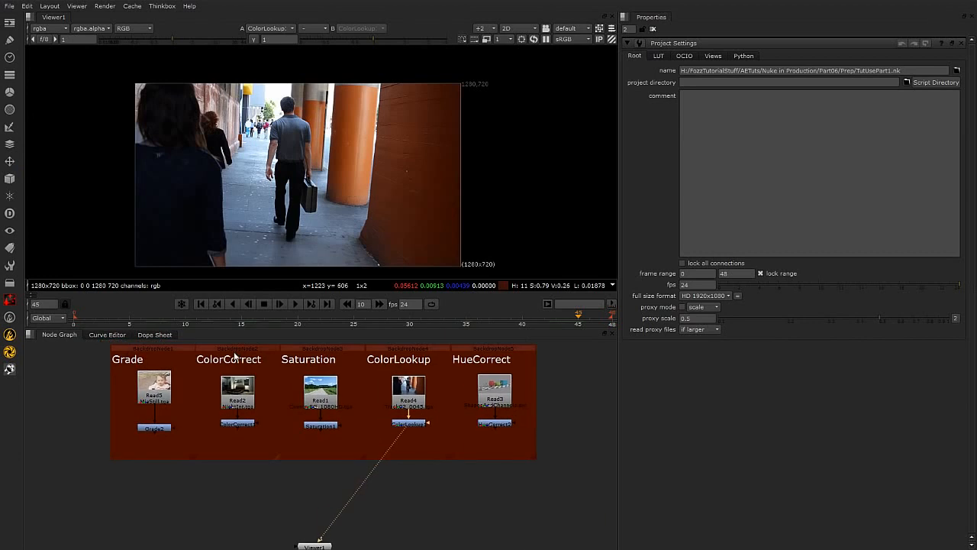
Show the Grade2 node from the Grade backdrop in the viewer.
{"action": "left_click", "coordinate": [309, 351]}
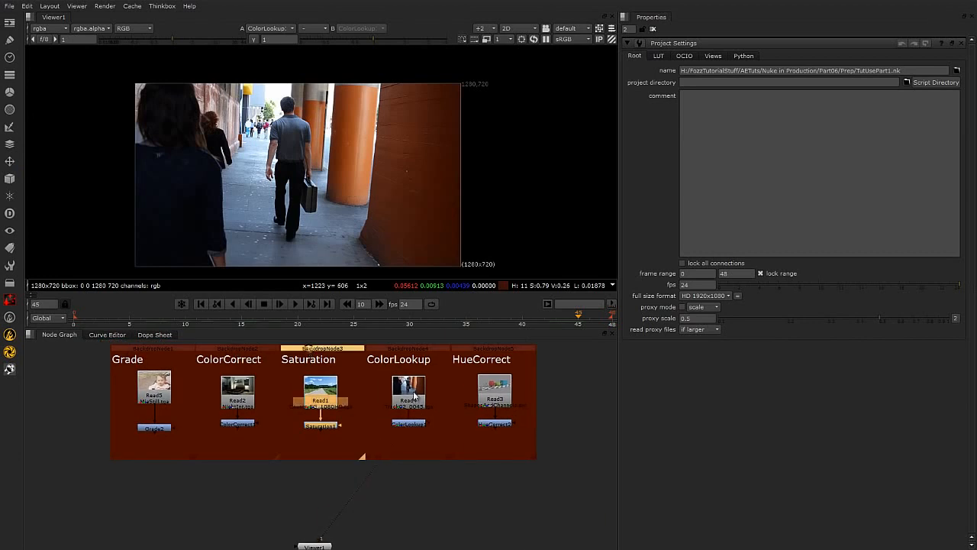
{"action": "left_click", "coordinate": [407, 352]}
{"action": "left_click", "coordinate": [472, 349]}
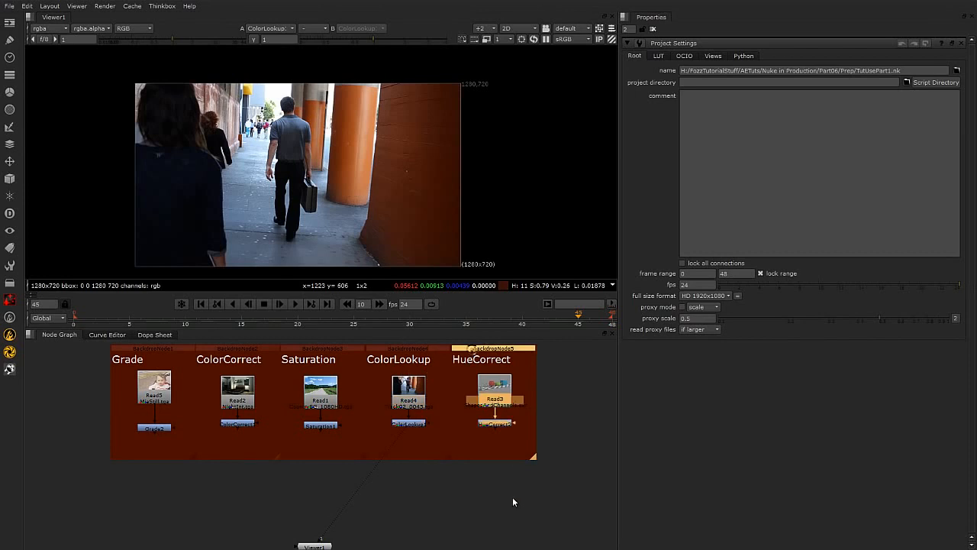
{"action": "left_click", "coordinate": [254, 485]}
{"action": "left_click", "coordinate": [147, 350]}
{"action": "left_click", "coordinate": [180, 495]}
{"action": "left_click", "coordinate": [157, 428]}
{"action": "key", "text": "1"}
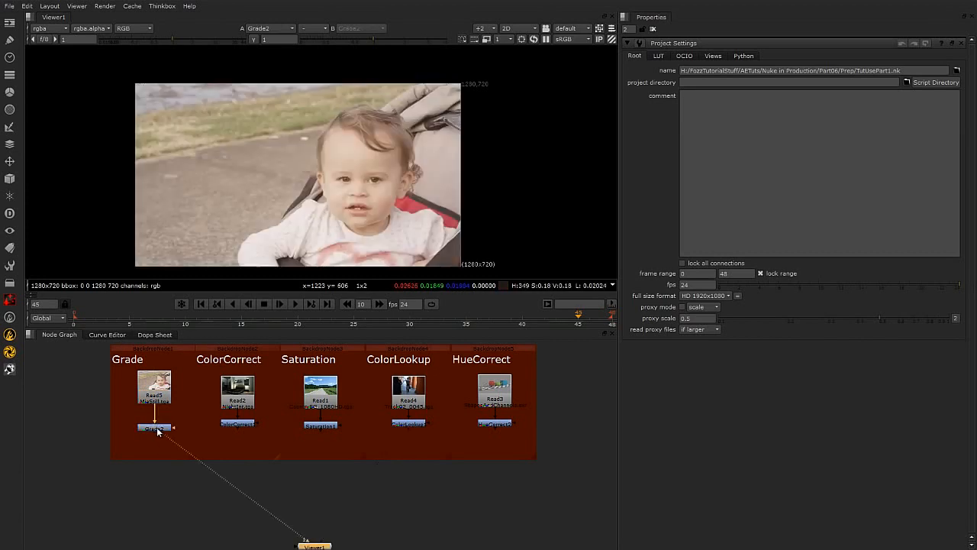
Open the Grade2 node's properties and close the Project Settings panel.
{"action": "double_click", "coordinate": [158, 431]}
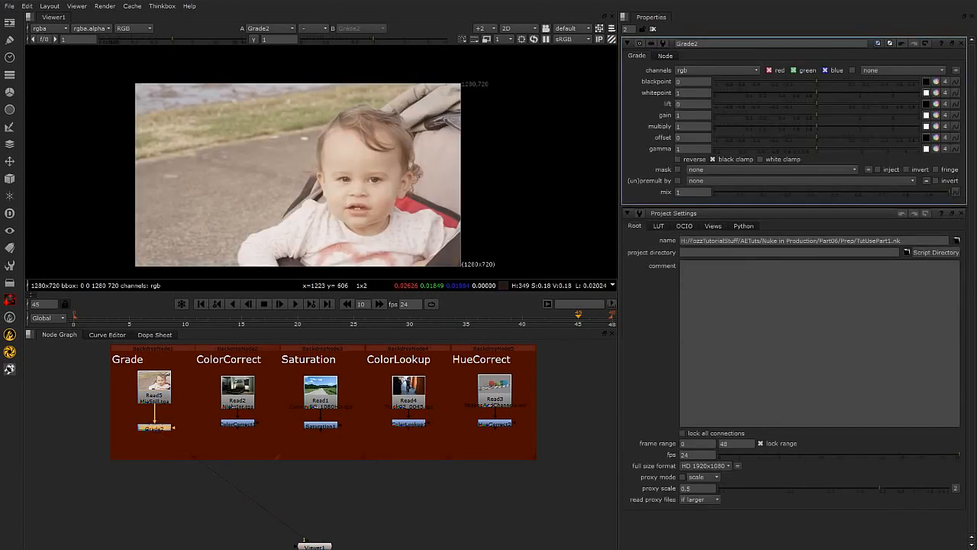
{"action": "left_click", "coordinate": [961, 213]}
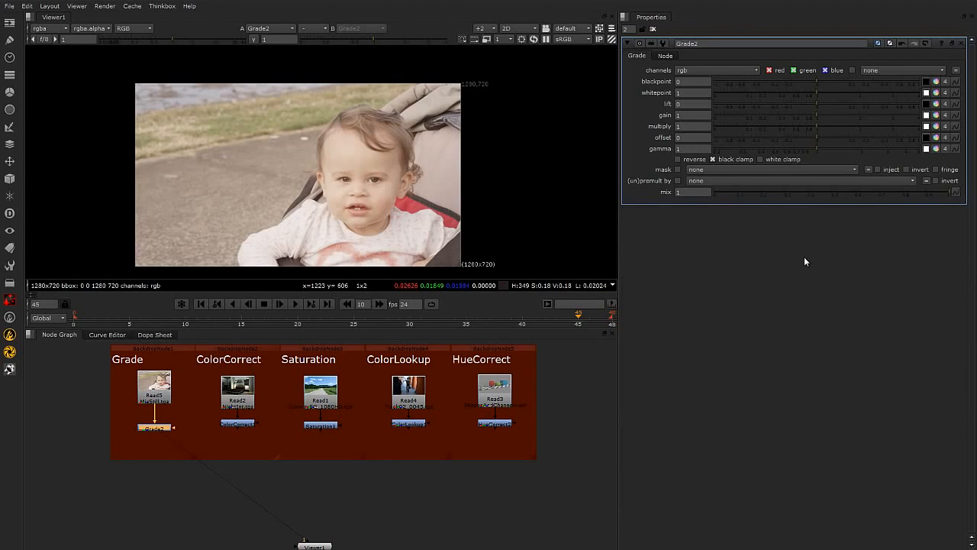
{"action": "left_click_drag", "start_coordinate": [566, 330], "coordinate": [571, 345]}
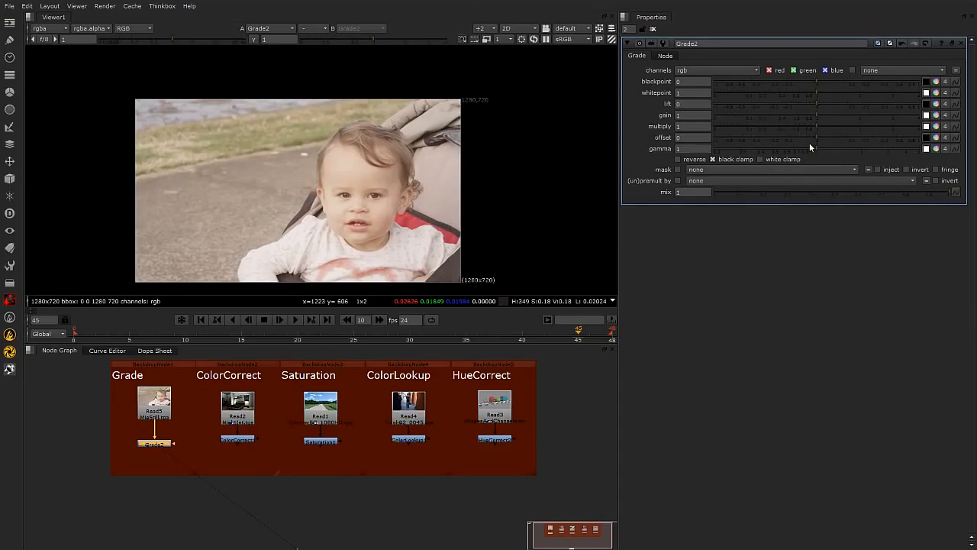
{"action": "left_click", "coordinate": [723, 71]}
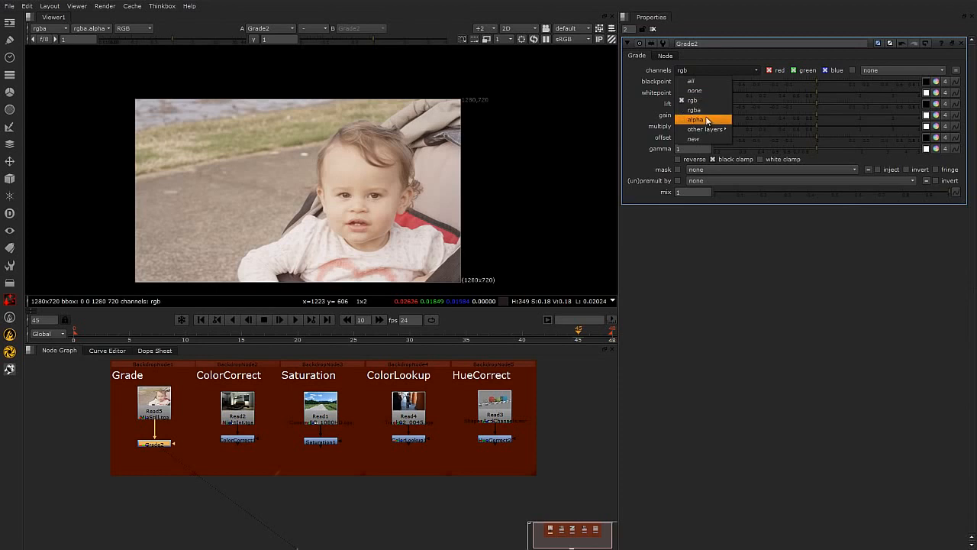
{"action": "mouse_move", "coordinate": [713, 131]}
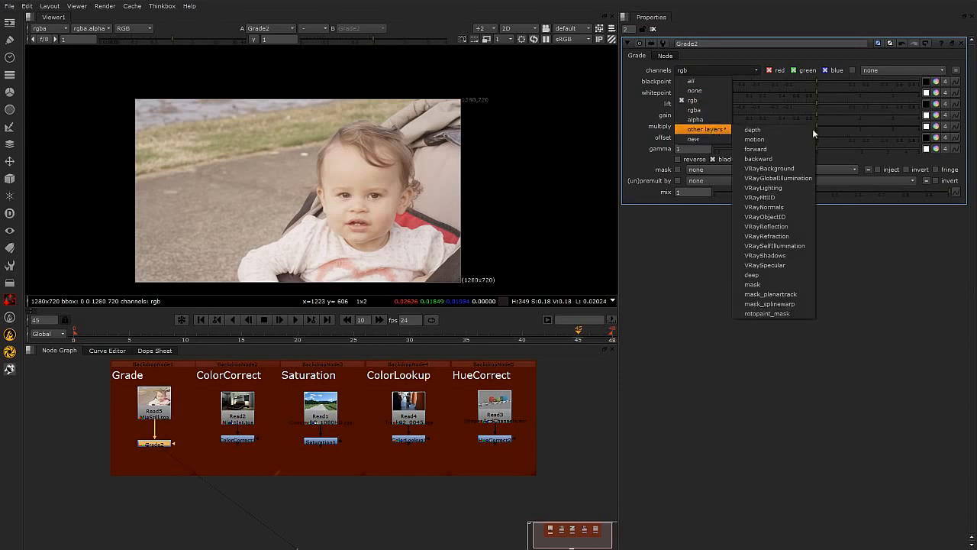
{"action": "left_click", "coordinate": [874, 299]}
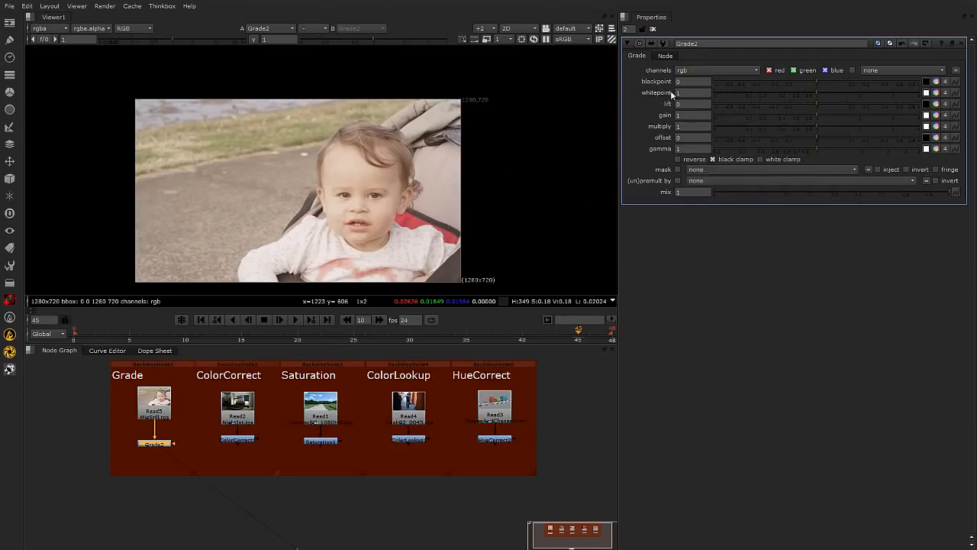
Raise the viewer gamma to 4 and gain to 36 to locate the darkest pixels in the image.
{"action": "scroll", "coordinate": [366, 214], "scroll_direction": "up", "scroll_amount": 2}
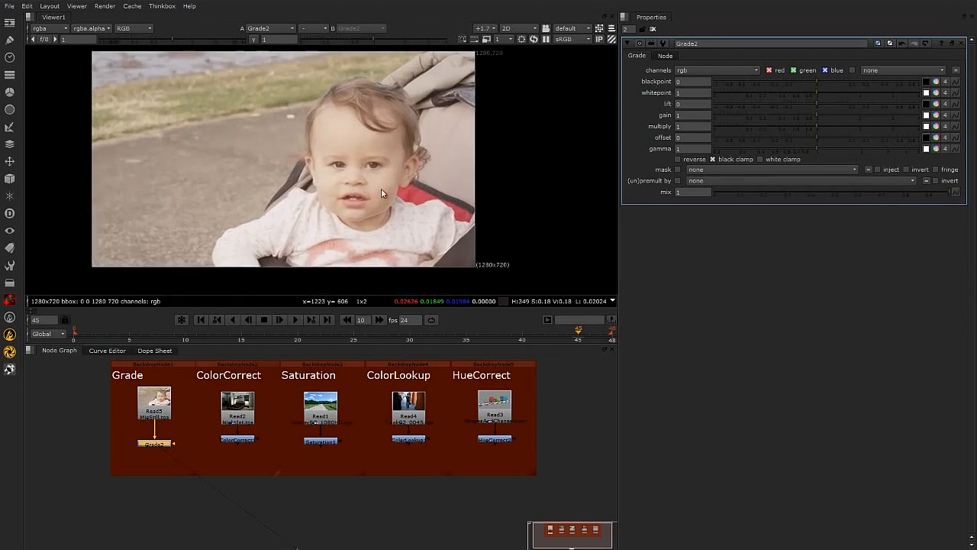
{"action": "left_click_drag", "start_coordinate": [540, 342], "coordinate": [544, 381]}
{"action": "scroll", "coordinate": [450, 214], "scroll_direction": "up", "scroll_amount": 2}
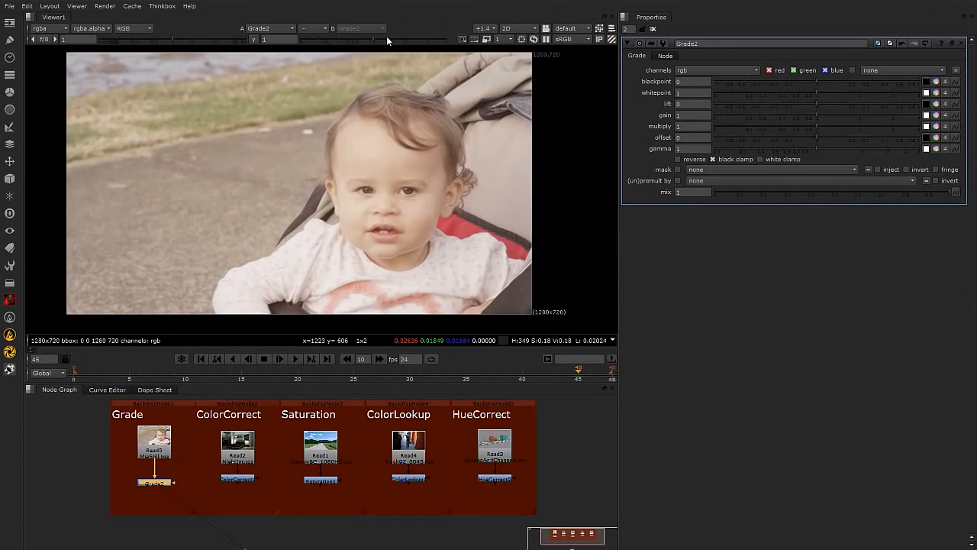
{"action": "left_click_drag", "start_coordinate": [373, 38], "coordinate": [465, 54]}
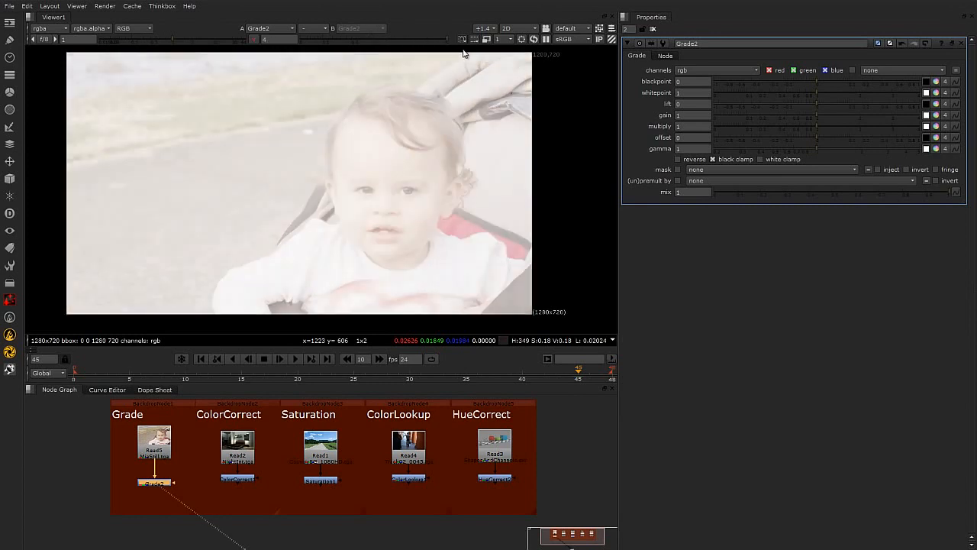
{"action": "left_click", "coordinate": [175, 39]}
{"action": "left_click_drag", "start_coordinate": [181, 42], "coordinate": [214, 47]}
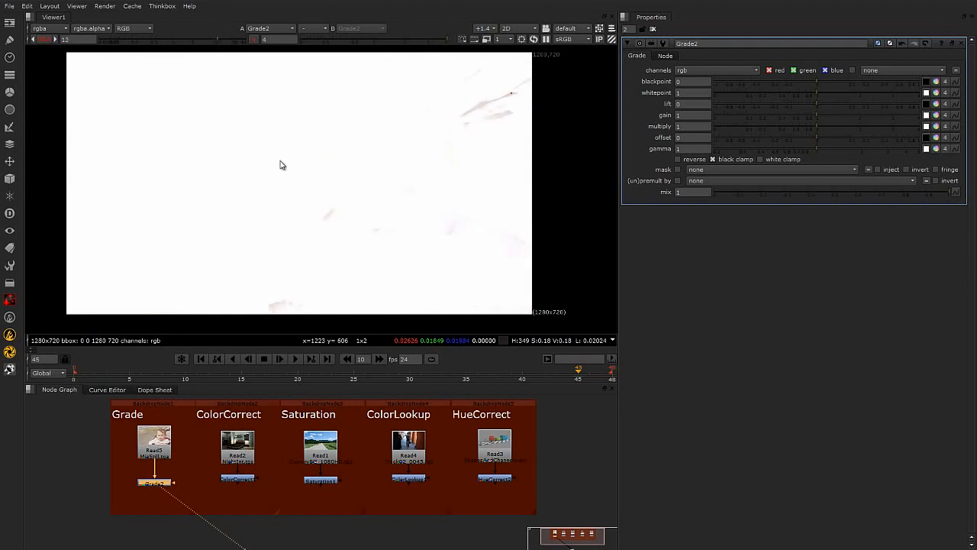
{"action": "scroll", "coordinate": [304, 169], "scroll_direction": "down", "scroll_amount": 2}
{"action": "scroll", "coordinate": [309, 170], "scroll_direction": "up", "scroll_amount": 1}
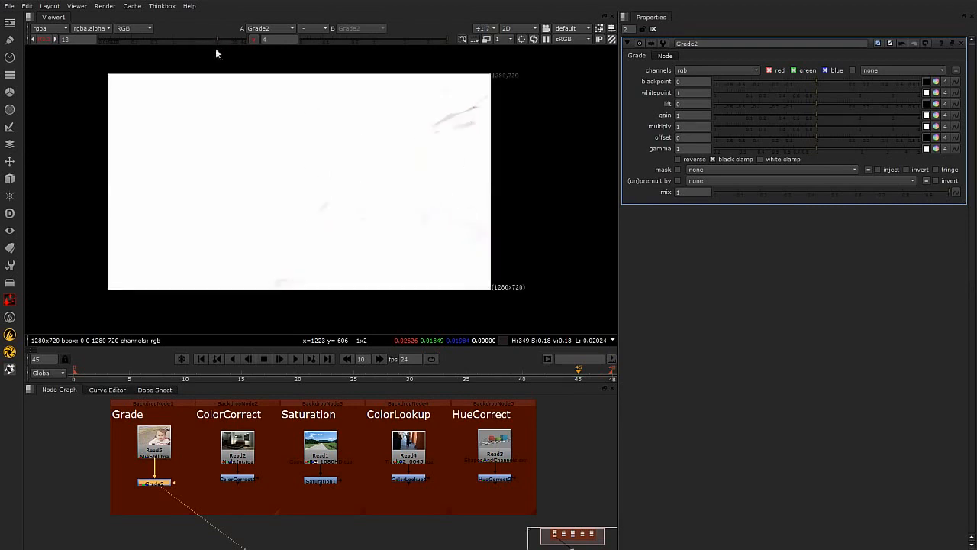
{"action": "left_click_drag", "start_coordinate": [217, 37], "coordinate": [235, 43]}
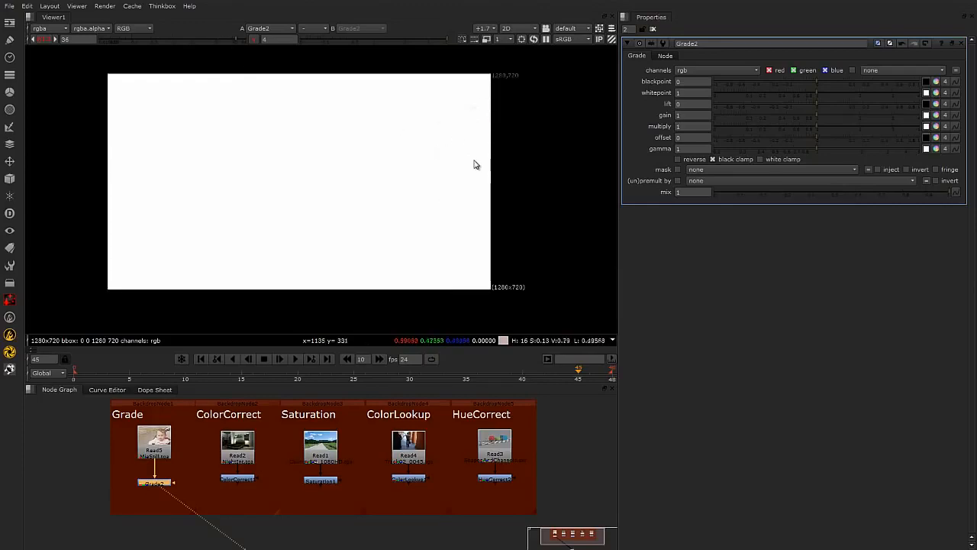
{"action": "scroll", "coordinate": [482, 144], "scroll_direction": "up", "scroll_amount": 2}
{"action": "scroll", "coordinate": [467, 141], "scroll_direction": "up", "scroll_amount": 6}
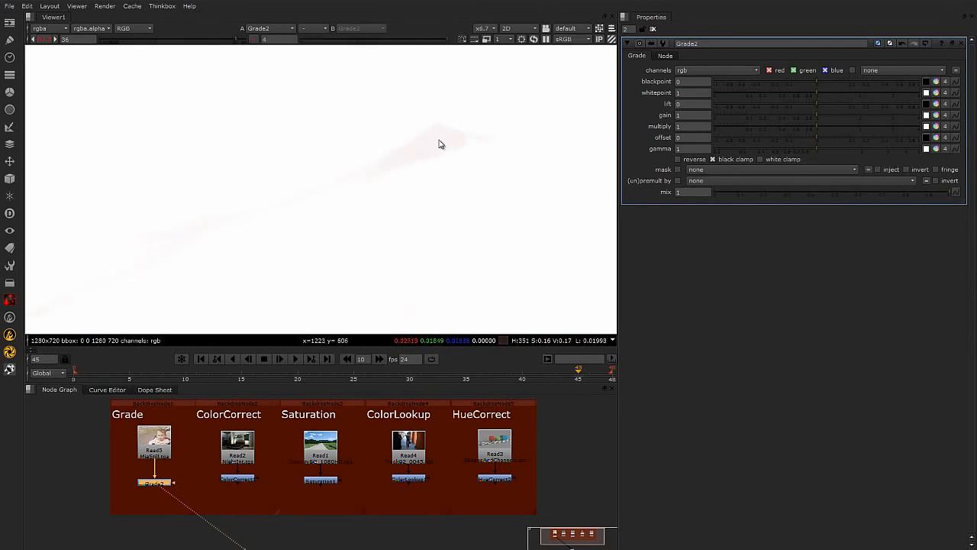
With the Grade node disabled, sample the darkest area of the image to set the blackpoint.
{"action": "left_click", "coordinate": [926, 81]}
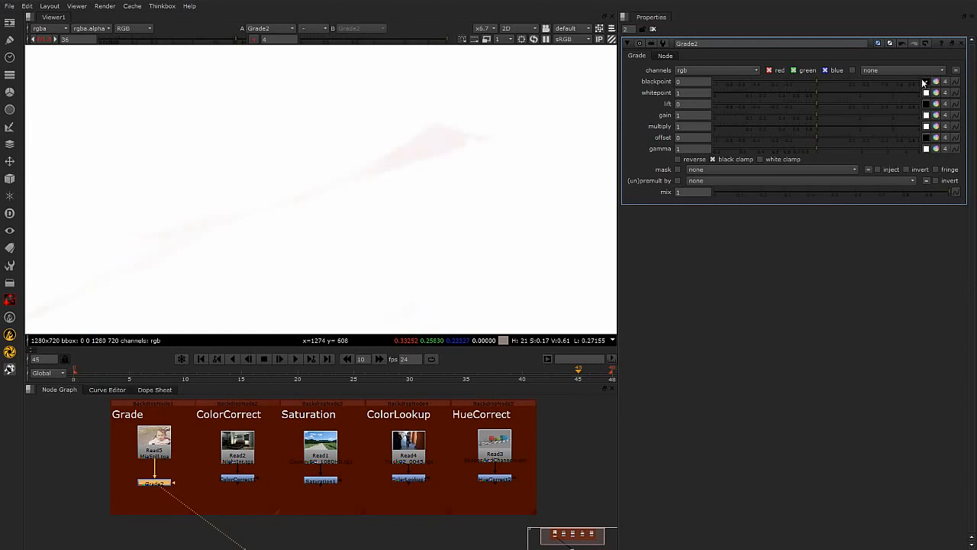
{"action": "left_click", "coordinate": [432, 145], "text": "ctrl"}
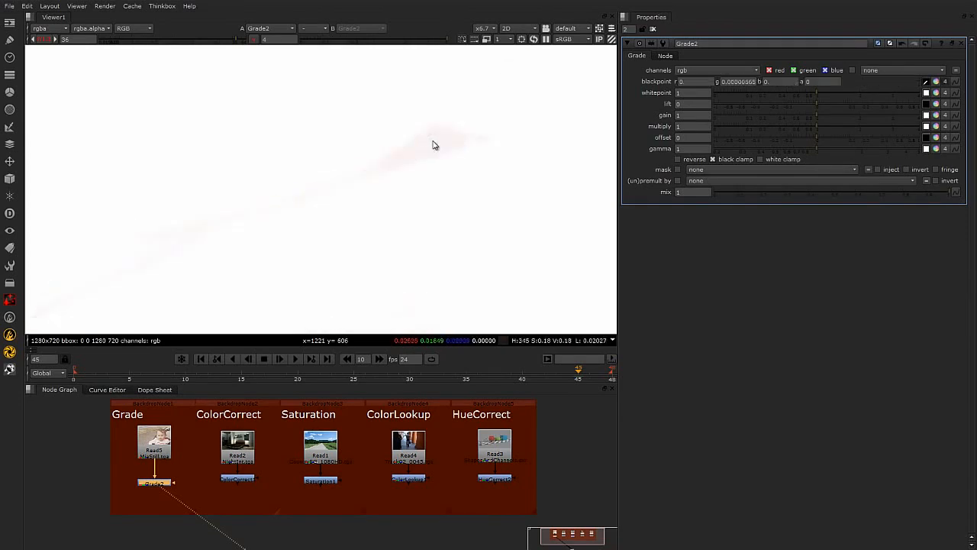
{"action": "scroll", "coordinate": [432, 145], "scroll_direction": "down", "scroll_amount": 1}
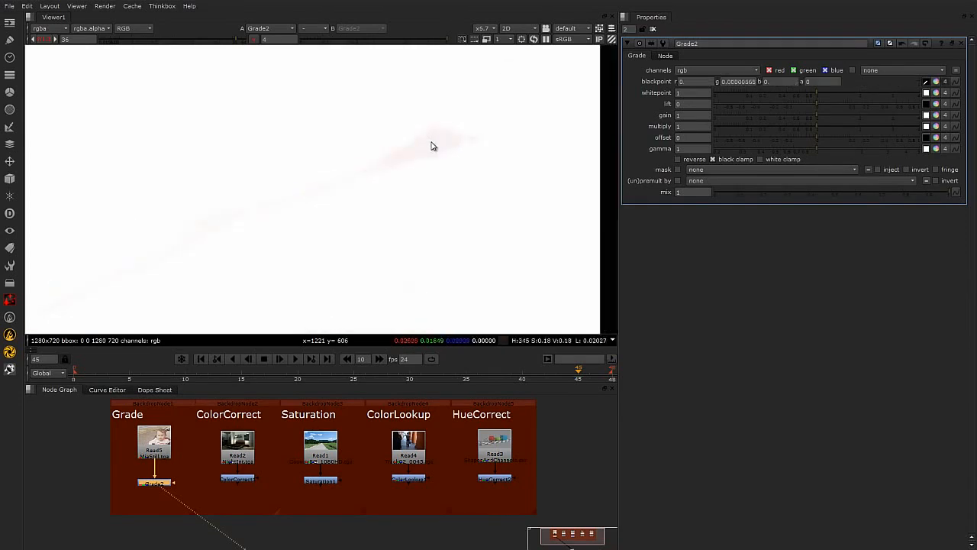
{"action": "left_click", "coordinate": [433, 146], "text": "ctrl"}
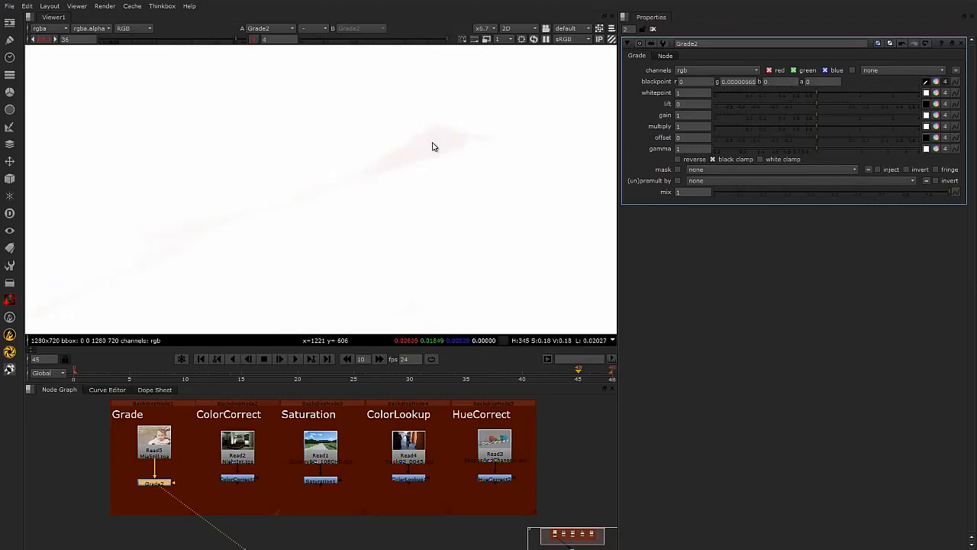
{"action": "scroll", "coordinate": [448, 161], "scroll_direction": "down", "scroll_amount": 5}
{"action": "scroll", "coordinate": [444, 169], "scroll_direction": "up", "scroll_amount": 5}
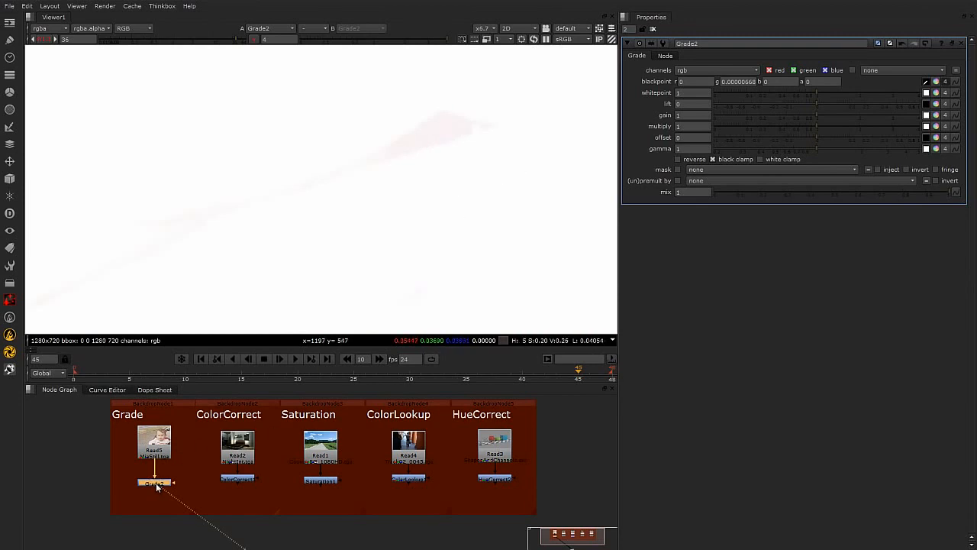
{"action": "key", "text": "d"}
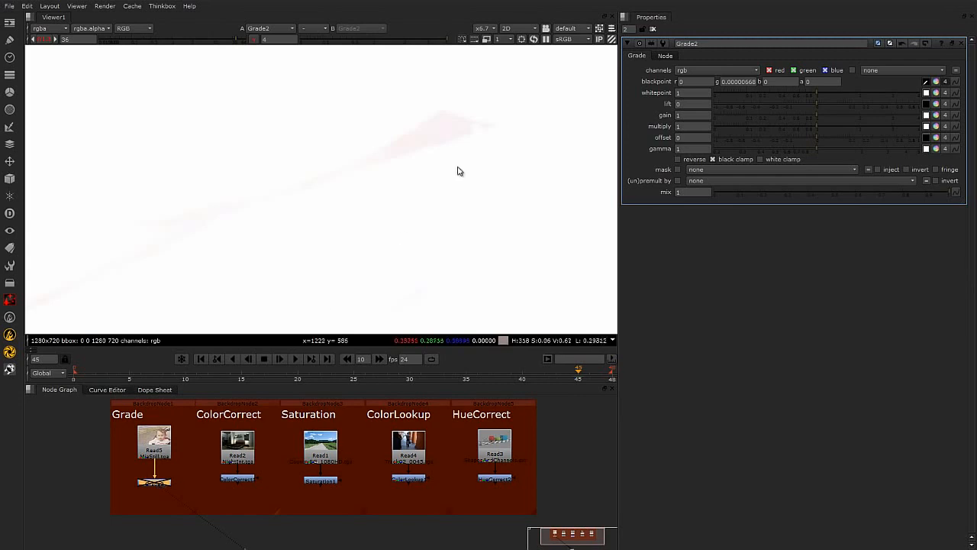
{"action": "left_click", "coordinate": [440, 128], "text": "ctrl"}
{"action": "scroll", "coordinate": [441, 132], "scroll_direction": "up", "scroll_amount": 8}
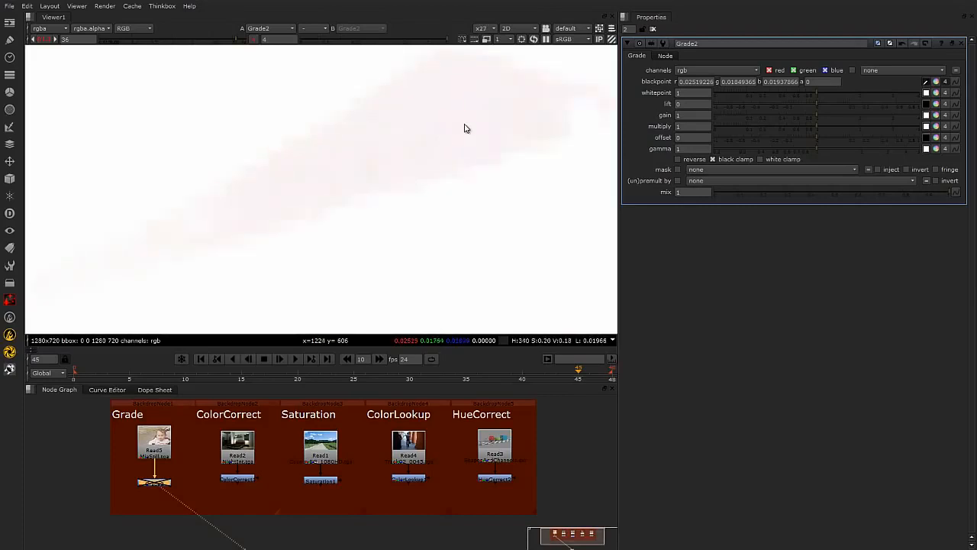
{"action": "left_click_drag", "start_coordinate": [433, 84], "coordinate": [474, 138], "text": "ctrl+shift"}
{"action": "scroll", "coordinate": [436, 124], "scroll_direction": "down", "scroll_amount": 9}
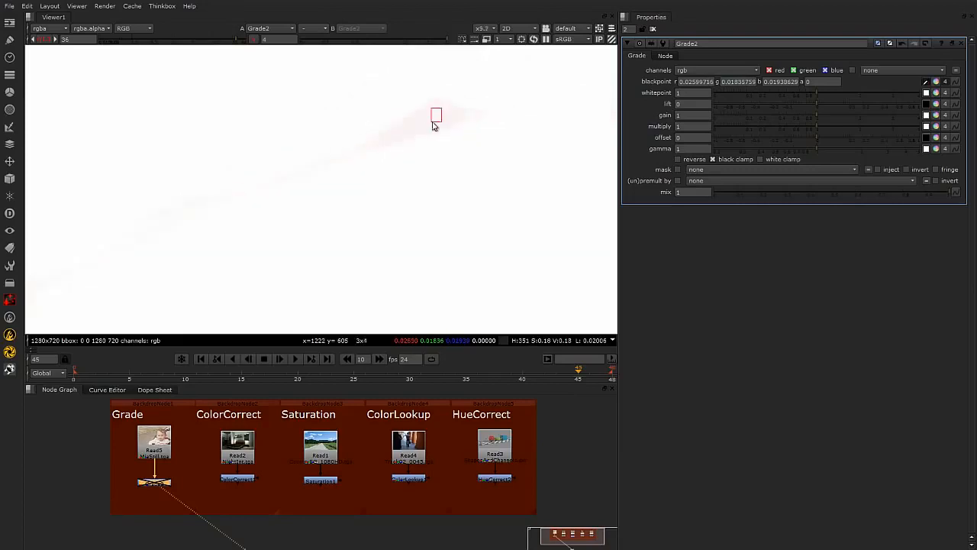
{"action": "scroll", "coordinate": [447, 141], "scroll_direction": "down", "scroll_amount": 5}
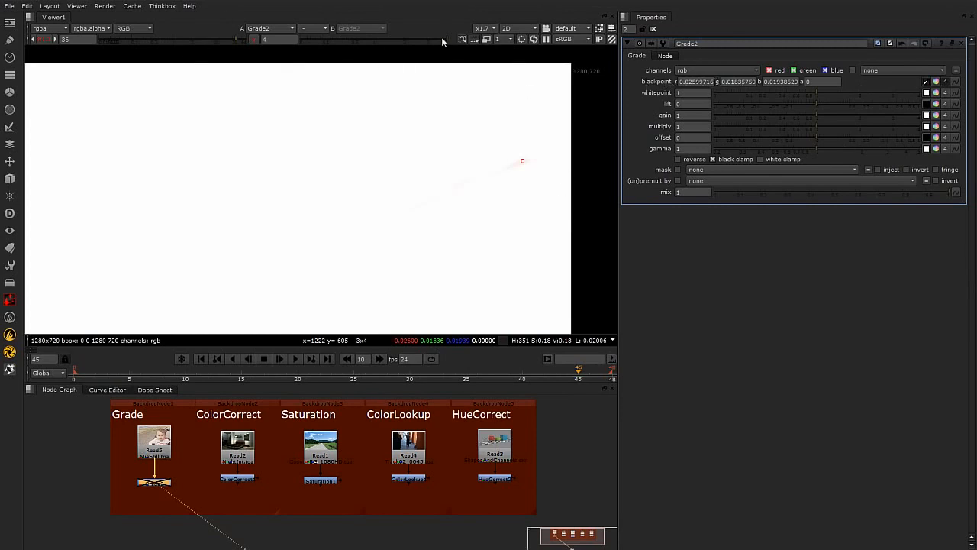
Lower the viewer gamma to 0.002 and gain to 1.15 to locate the brightest pixels.
{"action": "left_click_drag", "start_coordinate": [448, 38], "coordinate": [303, 42]}
{"action": "left_click_drag", "start_coordinate": [240, 37], "coordinate": [181, 40]}
{"action": "scroll", "coordinate": [339, 244], "scroll_direction": "down", "scroll_amount": 2}
{"action": "middle_click_drag", "start_coordinate": [339, 244], "coordinate": [466, 182]}
{"action": "scroll", "coordinate": [333, 245], "scroll_direction": "down", "scroll_amount": 3}
{"action": "scroll", "coordinate": [457, 150], "scroll_direction": "up", "scroll_amount": 2}
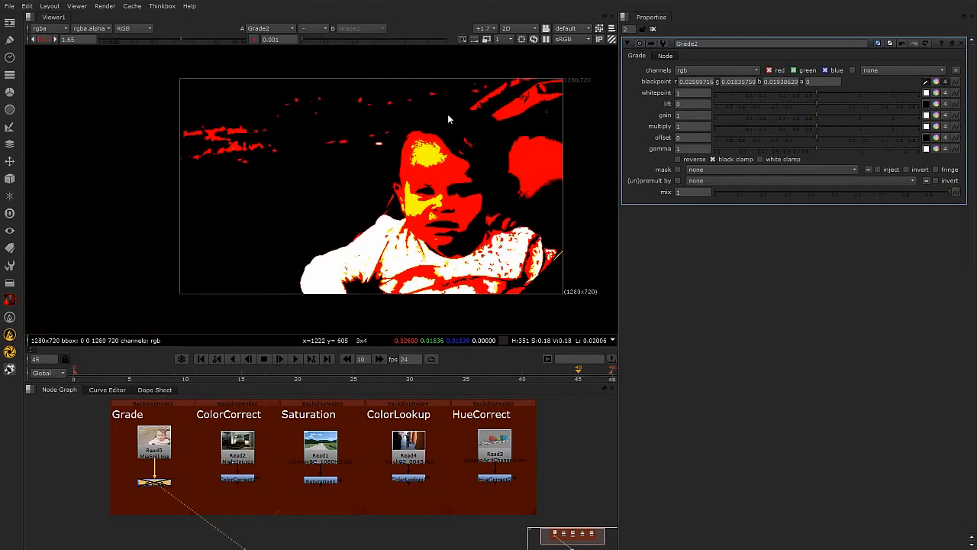
{"action": "mouse_move", "coordinate": [310, 36]}
{"action": "left_mouse_down"}
{"action": "mouse_move", "coordinate": [322, 37]}
{"action": "mouse_move", "coordinate": [295, 44]}
{"action": "mouse_move", "coordinate": [303, 42]}
{"action": "left_mouse_up"}
{"action": "left_click_drag", "start_coordinate": [181, 36], "coordinate": [175, 38]}
{"action": "middle_click_drag", "start_coordinate": [394, 267], "coordinate": [355, 204]}
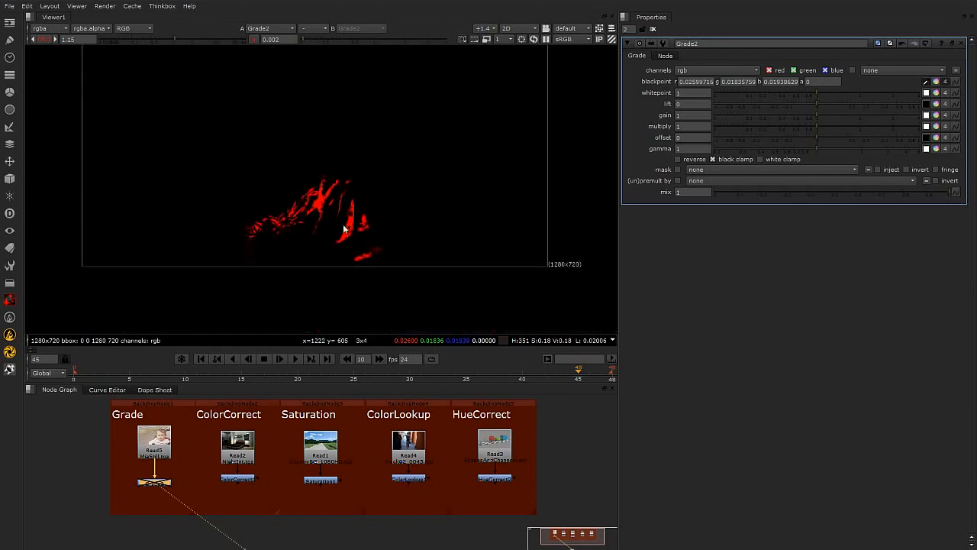
{"action": "scroll", "coordinate": [331, 212], "scroll_direction": "up", "scroll_amount": 3}
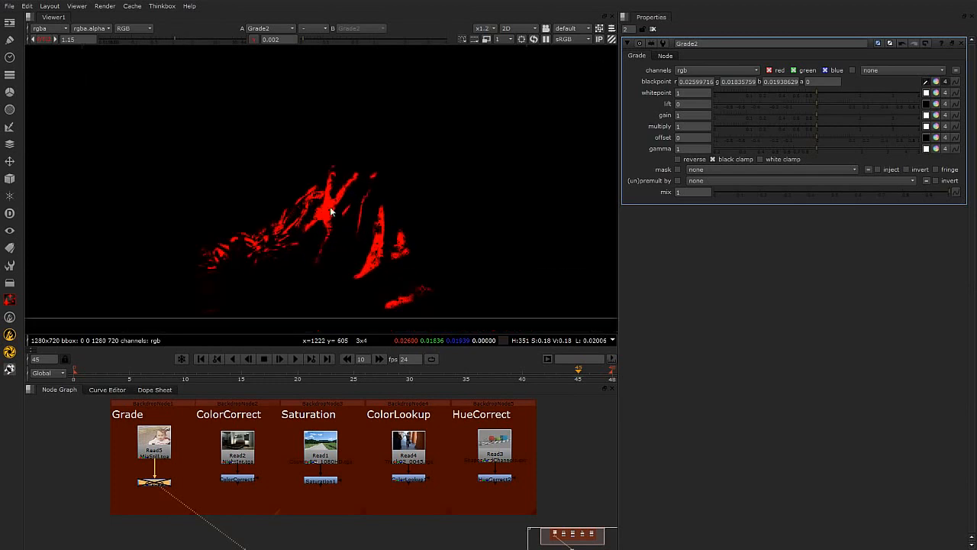
{"action": "left_click", "coordinate": [173, 39]}
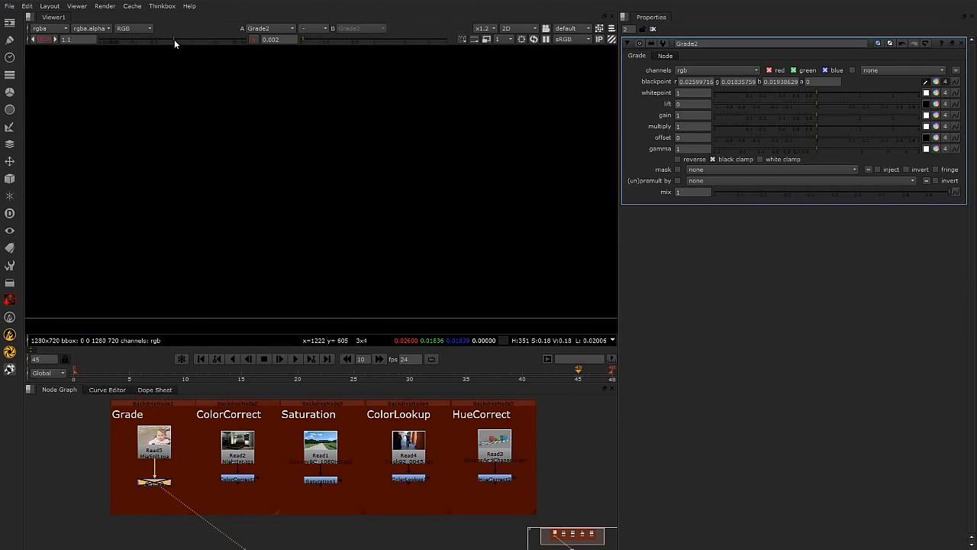
{"action": "left_click", "coordinate": [174, 39]}
{"action": "scroll", "coordinate": [308, 206], "scroll_direction": "up", "scroll_amount": 5}
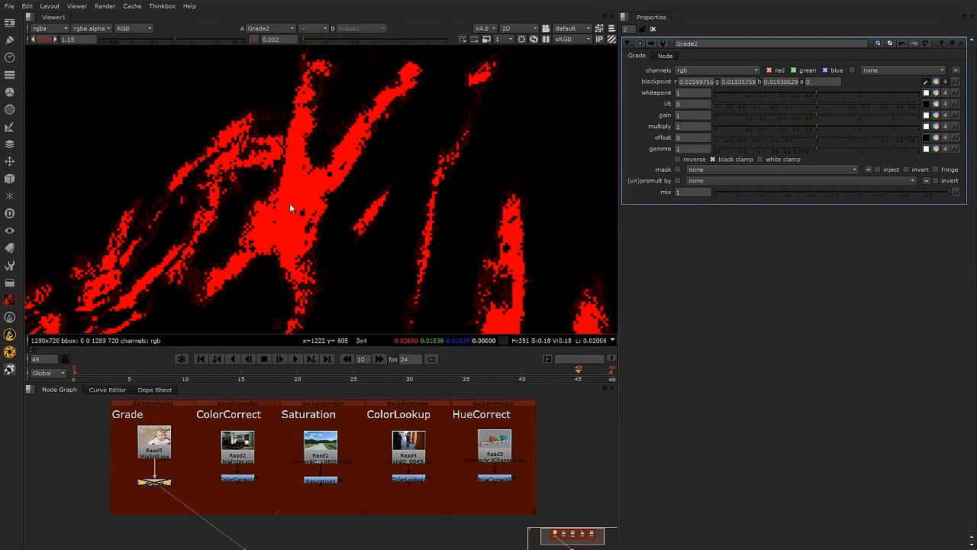
Sample the brightest area of the image to set the Grade's whitepoint.
{"action": "left_click", "coordinate": [927, 93]}
{"action": "left_click_drag", "start_coordinate": [294, 182], "coordinate": [314, 192], "text": "ctrl"}
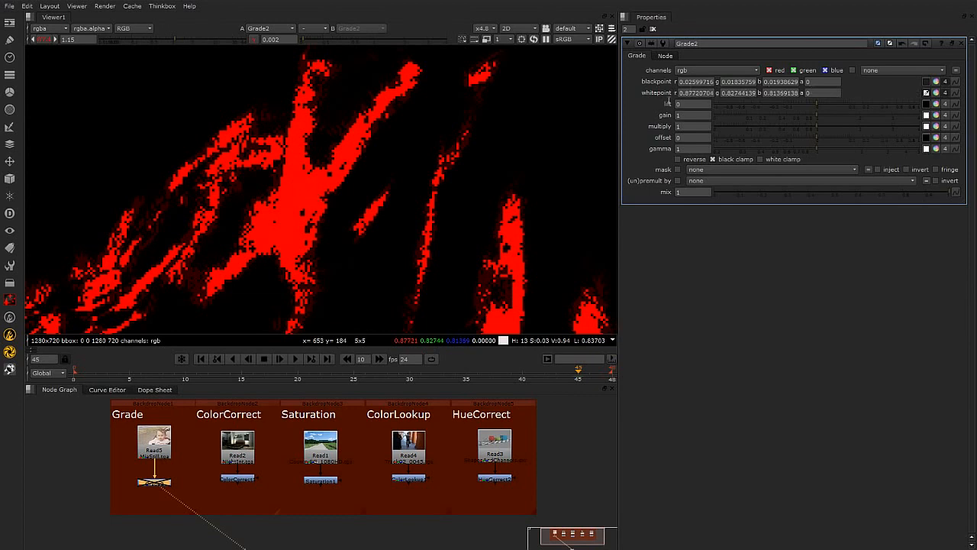
Reset the viewer gain and gamma to 1 and re-enable the Grade2 node.
{"action": "left_click", "coordinate": [254, 39]}
{"action": "left_click", "coordinate": [44, 39]}
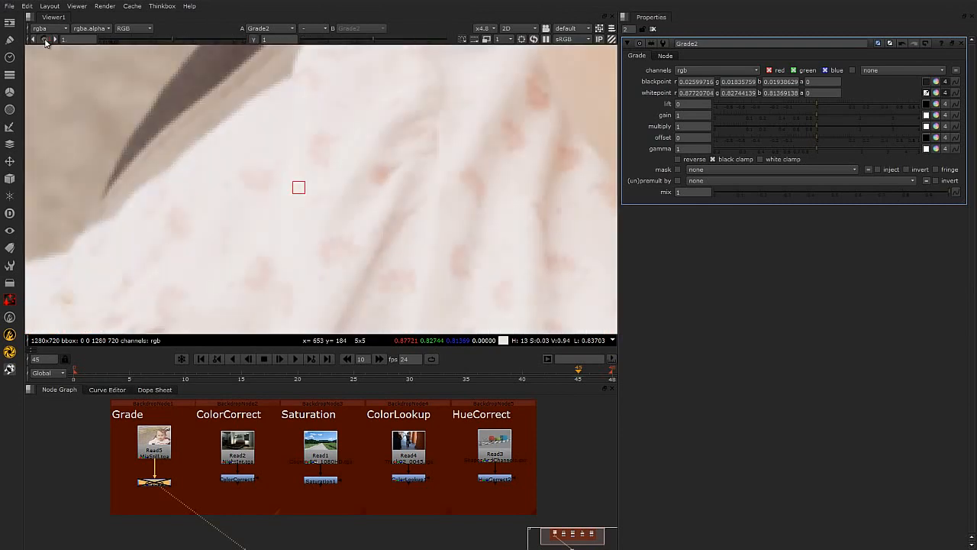
{"action": "scroll", "coordinate": [353, 152], "scroll_direction": "down", "scroll_amount": 8}
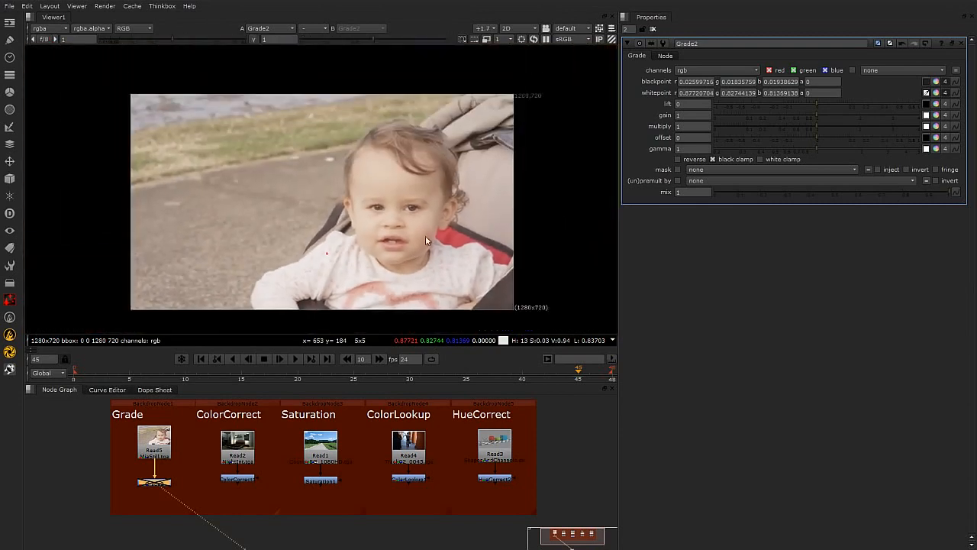
{"action": "scroll", "coordinate": [420, 232], "scroll_direction": "up", "scroll_amount": 1}
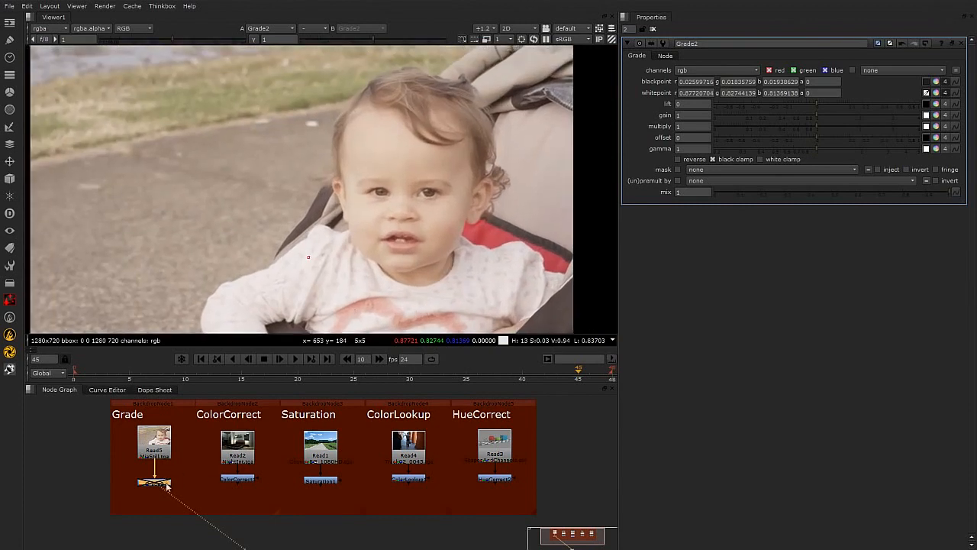
{"action": "key", "text": "d"}
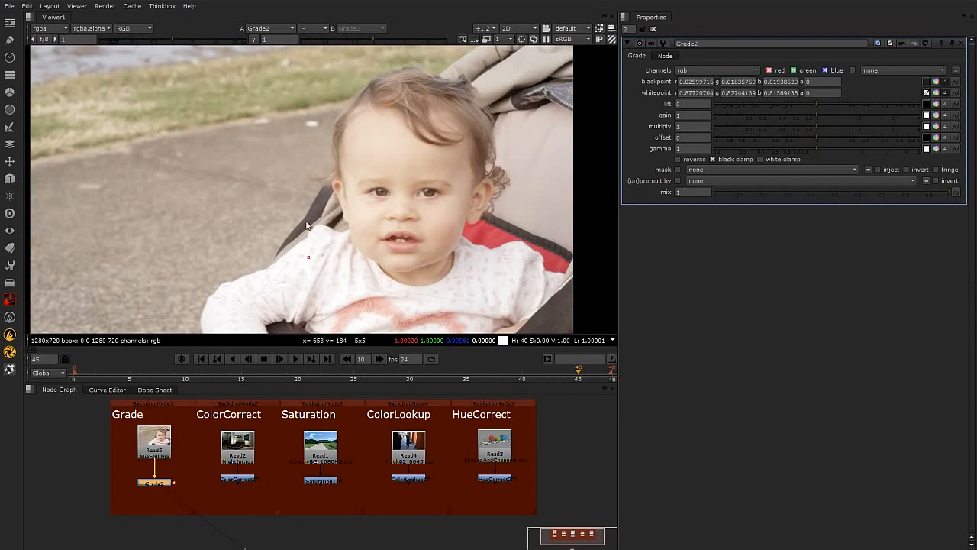
Zoom and pan around the graded image to inspect the result.
{"action": "middle_click_drag", "start_coordinate": [325, 143], "coordinate": [331, 149]}
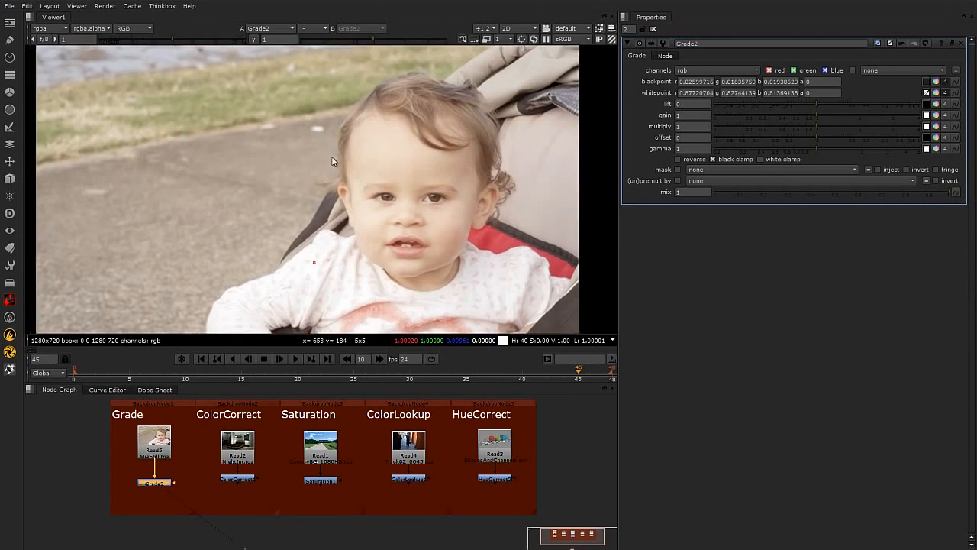
{"action": "scroll", "coordinate": [476, 161], "scroll_direction": "up", "scroll_amount": 2}
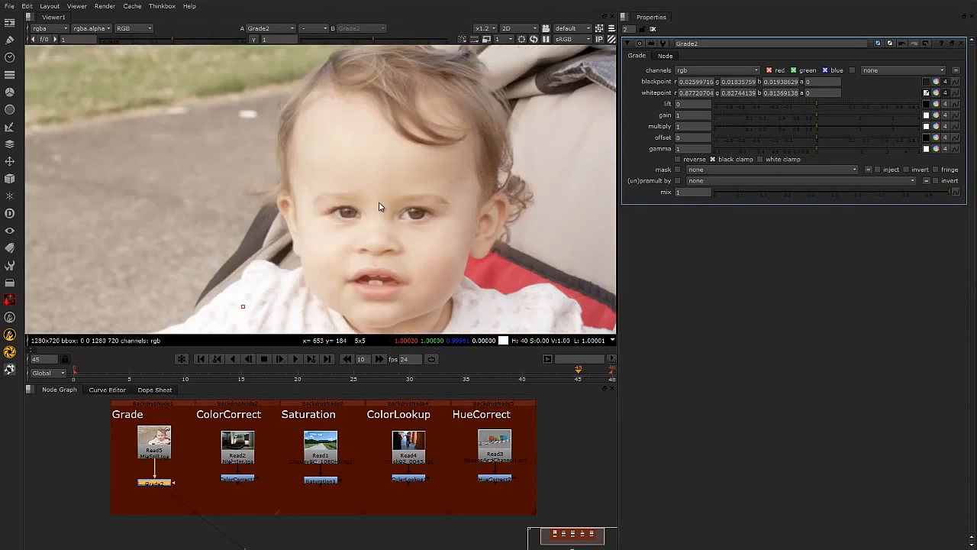
{"action": "scroll", "coordinate": [378, 205], "scroll_direction": "down", "scroll_amount": 1}
{"action": "scroll", "coordinate": [328, 159], "scroll_direction": "down", "scroll_amount": 1}
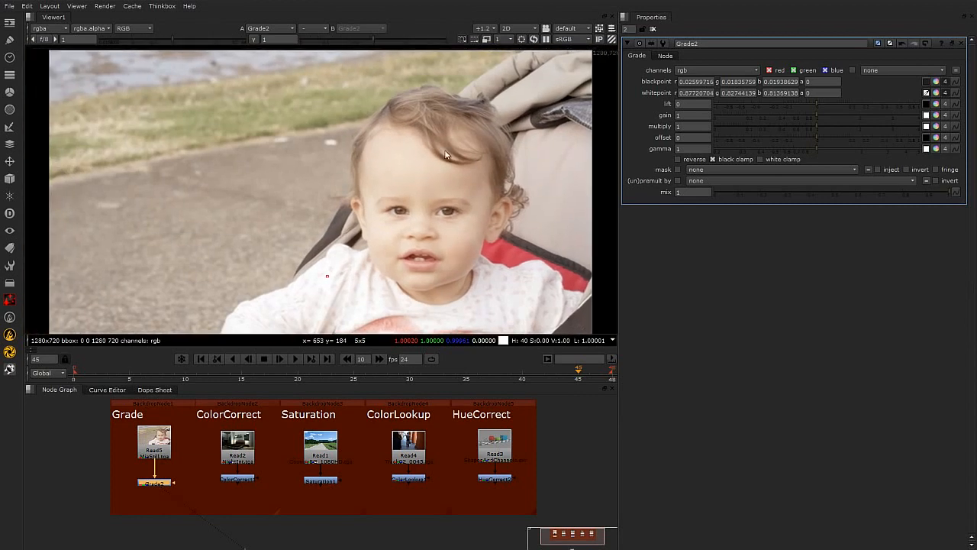
{"action": "scroll", "coordinate": [462, 157], "scroll_direction": "up", "scroll_amount": 1}
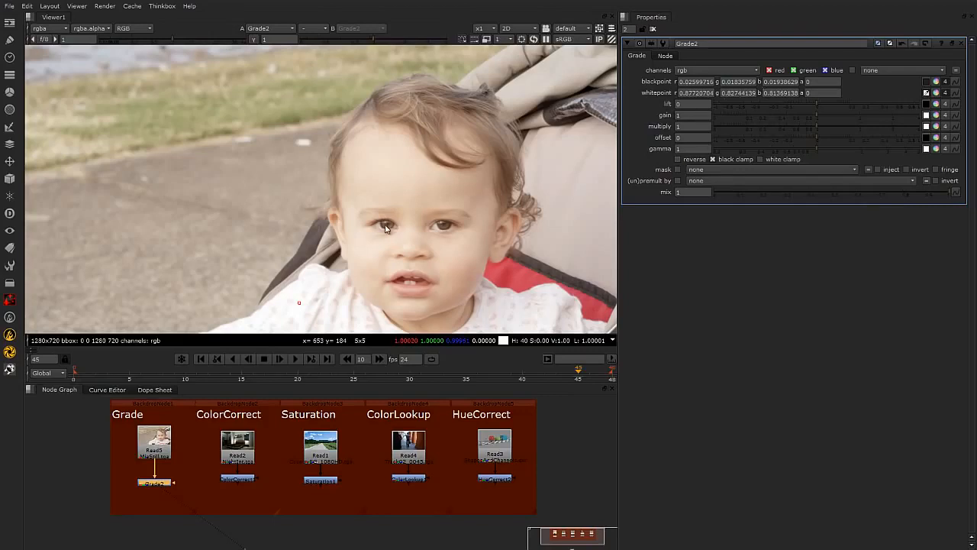
{"action": "scroll", "coordinate": [431, 211], "scroll_direction": "down", "scroll_amount": 1}
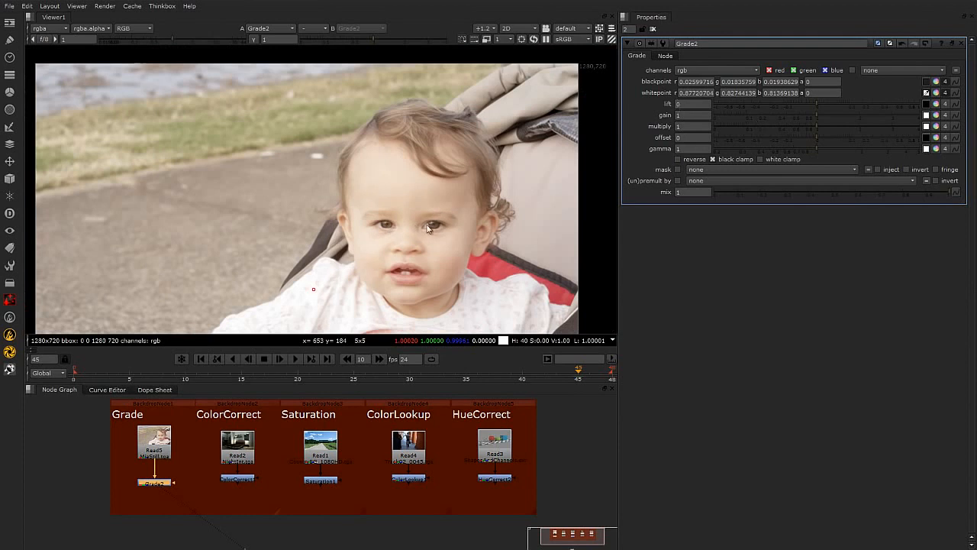
{"action": "scroll", "coordinate": [421, 203], "scroll_direction": "up", "scroll_amount": 1}
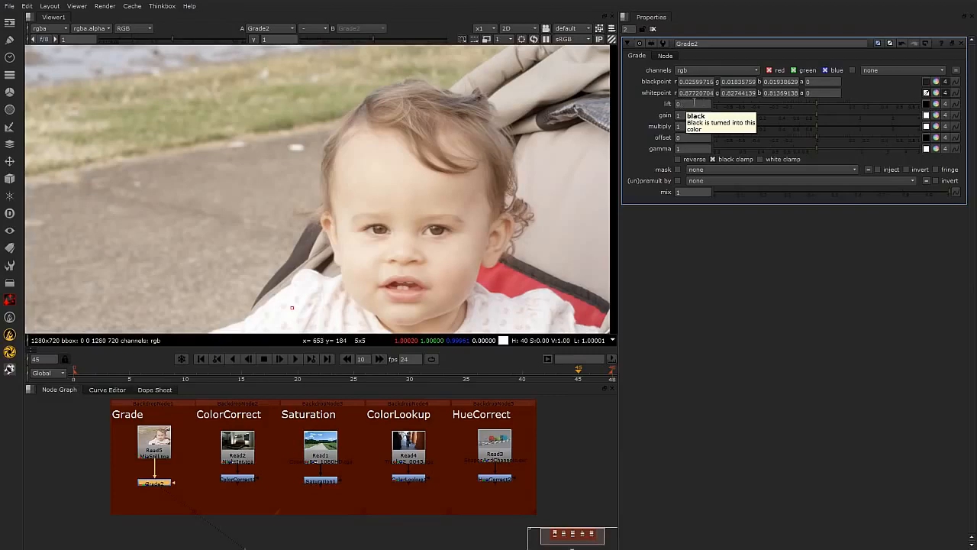
{"action": "middle_click_drag", "start_coordinate": [552, 295], "coordinate": [459, 149]}
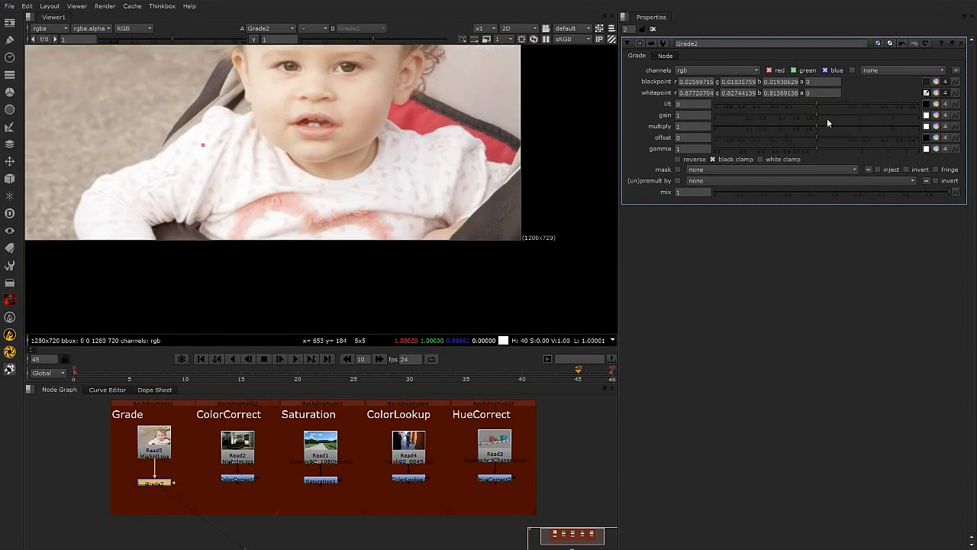
Set the Grade's lift to -0.1 and its gain to 1.1.
{"action": "left_click_drag", "start_coordinate": [815, 104], "coordinate": [784, 107]}
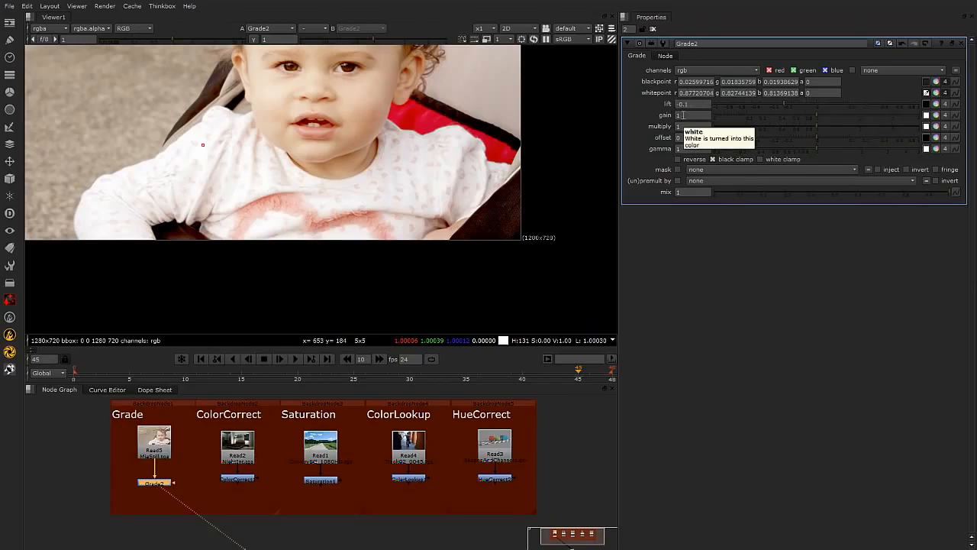
{"action": "left_click", "coordinate": [818, 114]}
{"action": "left_click_drag", "start_coordinate": [819, 113], "coordinate": [834, 119]}
{"action": "scroll", "coordinate": [371, 146], "scroll_direction": "down", "scroll_amount": 2}
{"action": "middle_click_drag", "start_coordinate": [389, 149], "coordinate": [449, 236]}
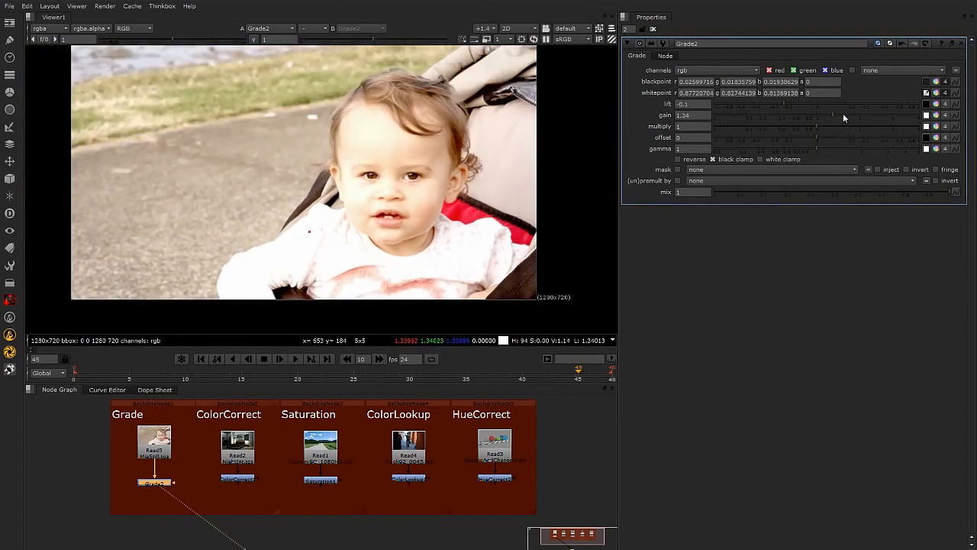
{"action": "mouse_move", "coordinate": [832, 113]}
{"action": "left_mouse_down"}
{"action": "mouse_move", "coordinate": [781, 116]}
{"action": "mouse_move", "coordinate": [822, 116]}
{"action": "left_mouse_up"}
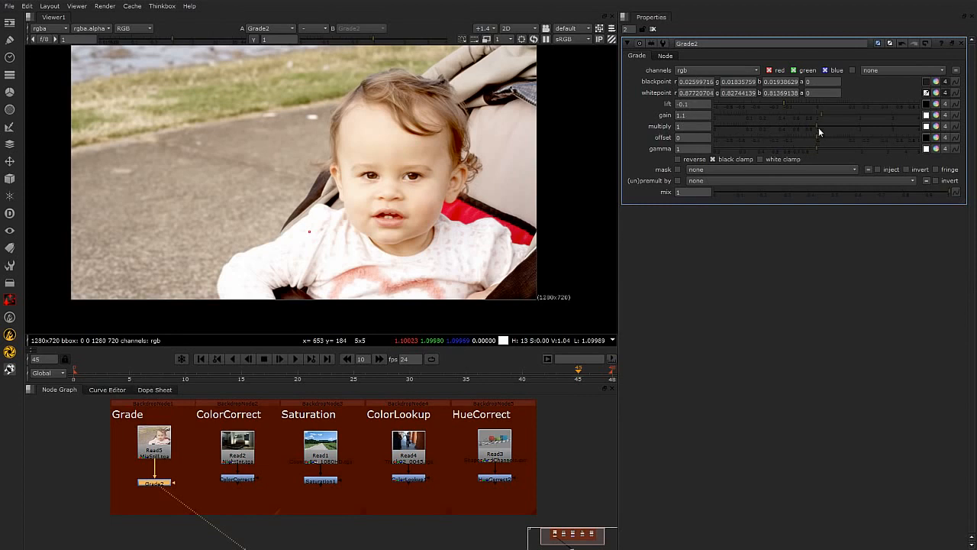
Set the Grade's multiply to 0.91 and its offset to -0.055.
{"action": "mouse_move", "coordinate": [818, 126]}
{"action": "left_mouse_down"}
{"action": "mouse_move", "coordinate": [850, 126]}
{"action": "mouse_move", "coordinate": [759, 127]}
{"action": "mouse_move", "coordinate": [827, 127]}
{"action": "mouse_move", "coordinate": [812, 130]}
{"action": "left_mouse_up"}
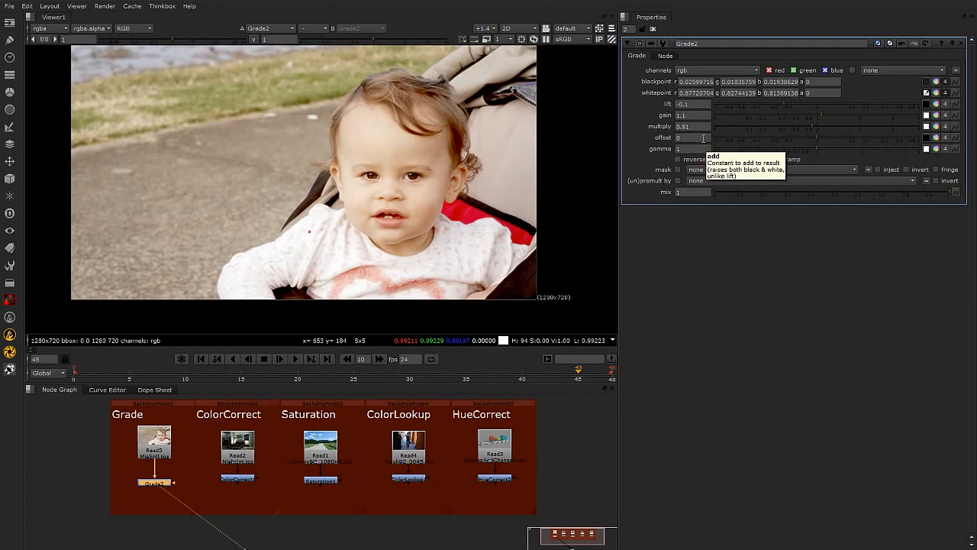
{"action": "left_click", "coordinate": [816, 135]}
{"action": "left_click_drag", "start_coordinate": [820, 134], "coordinate": [856, 136]}
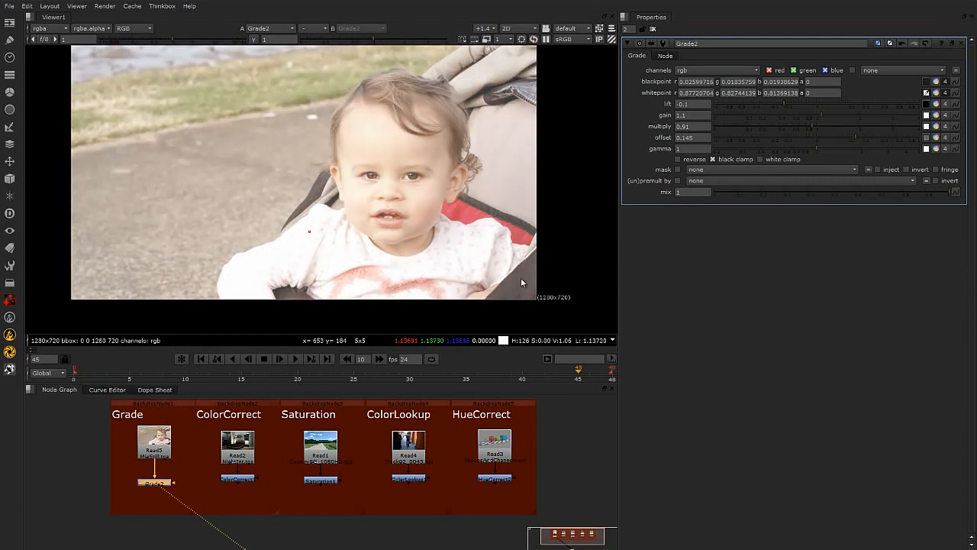
{"action": "left_click_drag", "start_coordinate": [855, 137], "coordinate": [772, 140]}
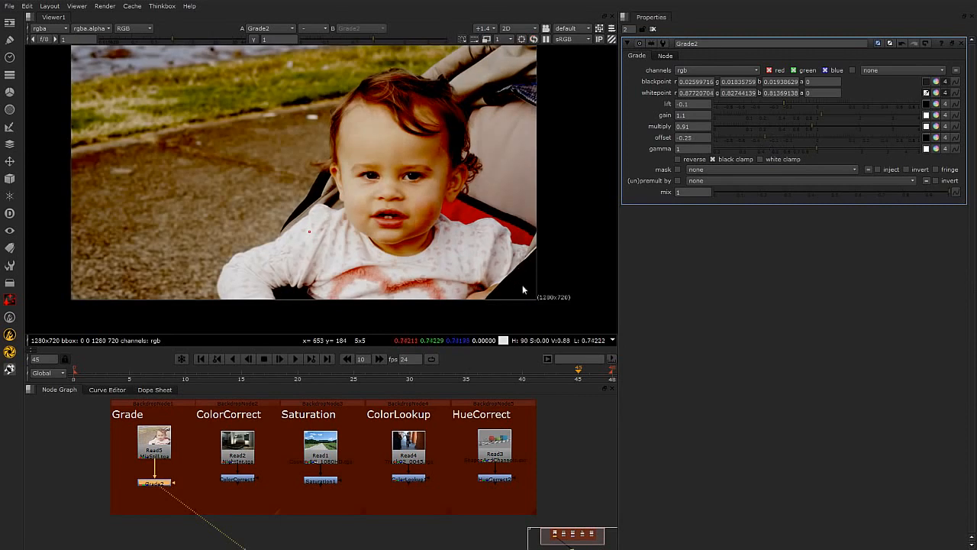
{"action": "left_click_drag", "start_coordinate": [767, 137], "coordinate": [792, 138]}
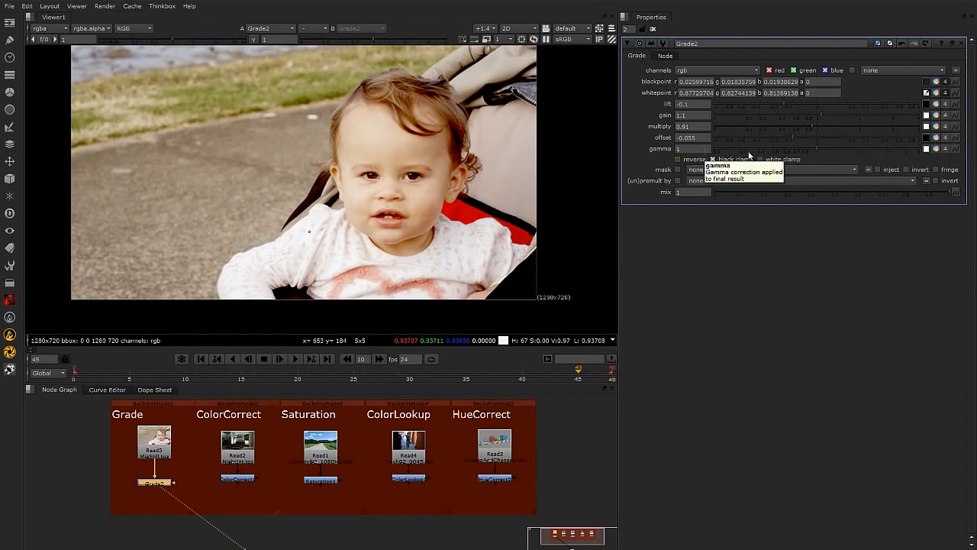
Adjust the Grade's gamma to 0.89.
{"action": "left_click", "coordinate": [808, 152]}
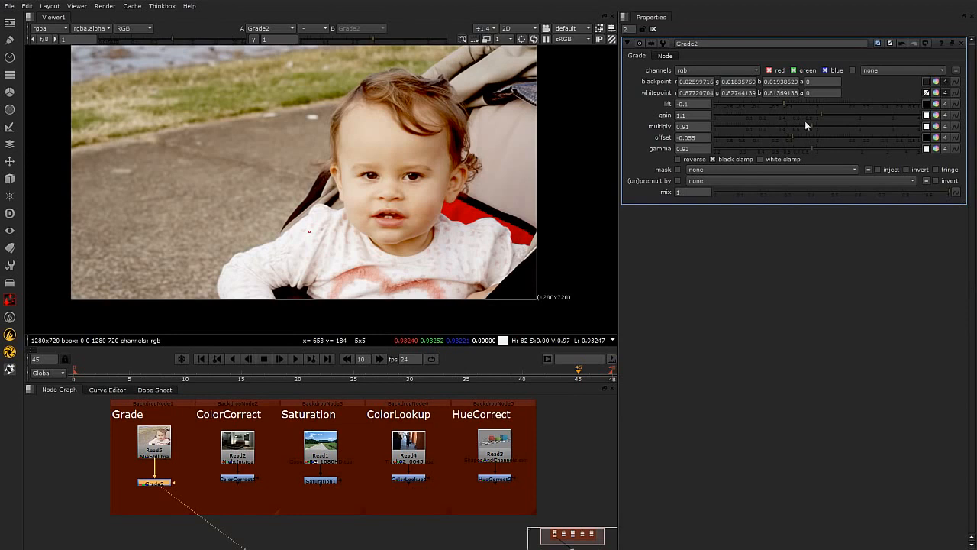
{"action": "mouse_move", "coordinate": [813, 149]}
{"action": "left_mouse_down"}
{"action": "mouse_move", "coordinate": [805, 149]}
{"action": "mouse_move", "coordinate": [825, 150]}
{"action": "mouse_move", "coordinate": [810, 153]}
{"action": "left_mouse_up"}
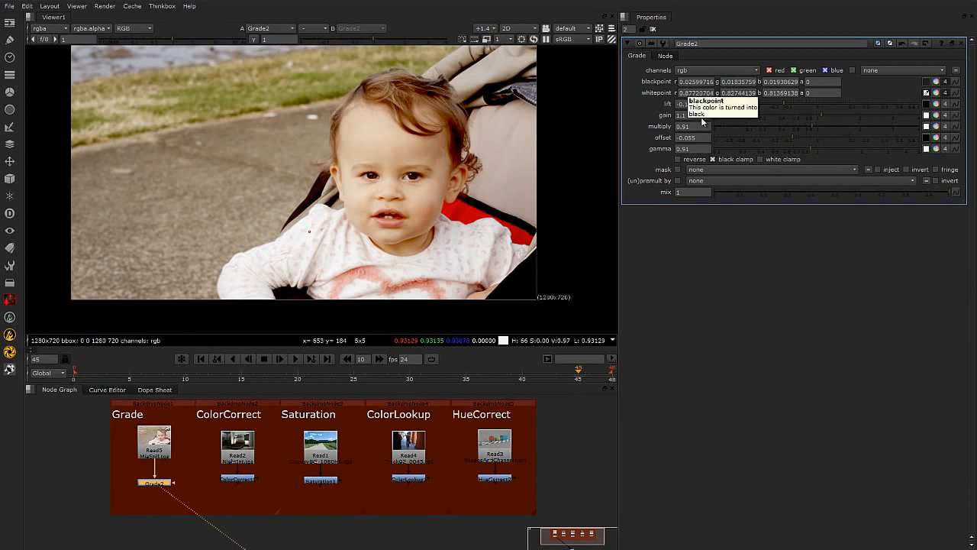
{"action": "left_click_drag", "start_coordinate": [811, 151], "coordinate": [806, 148]}
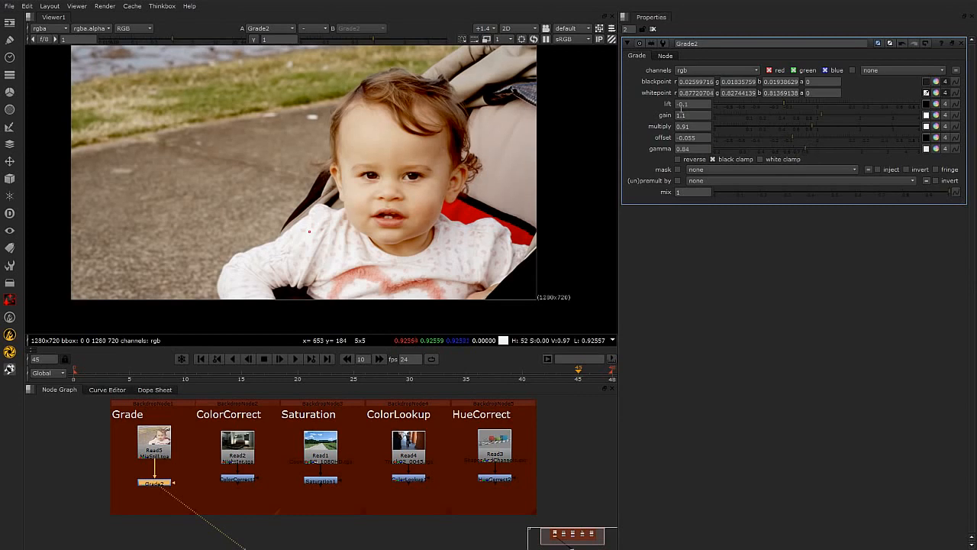
{"action": "left_click", "coordinate": [804, 149]}
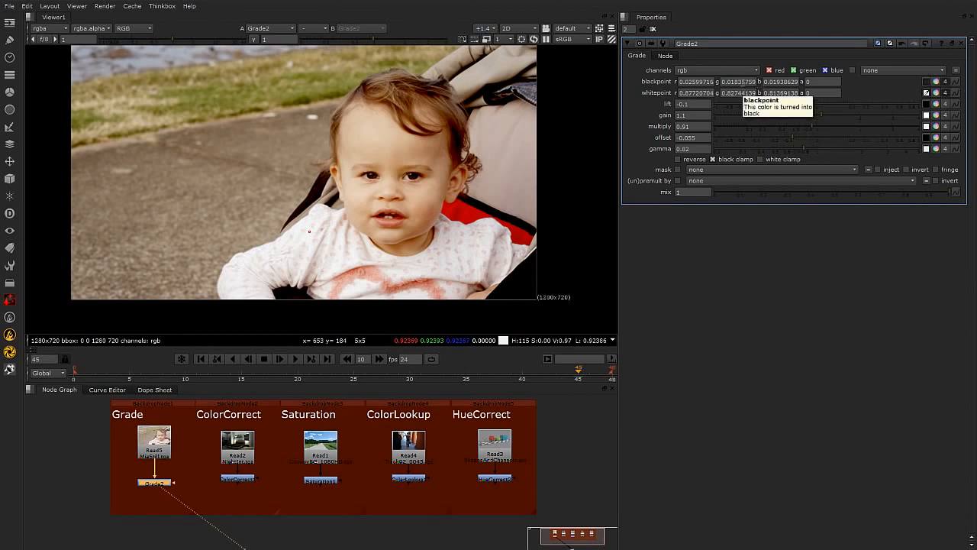
{"action": "left_click", "coordinate": [805, 147]}
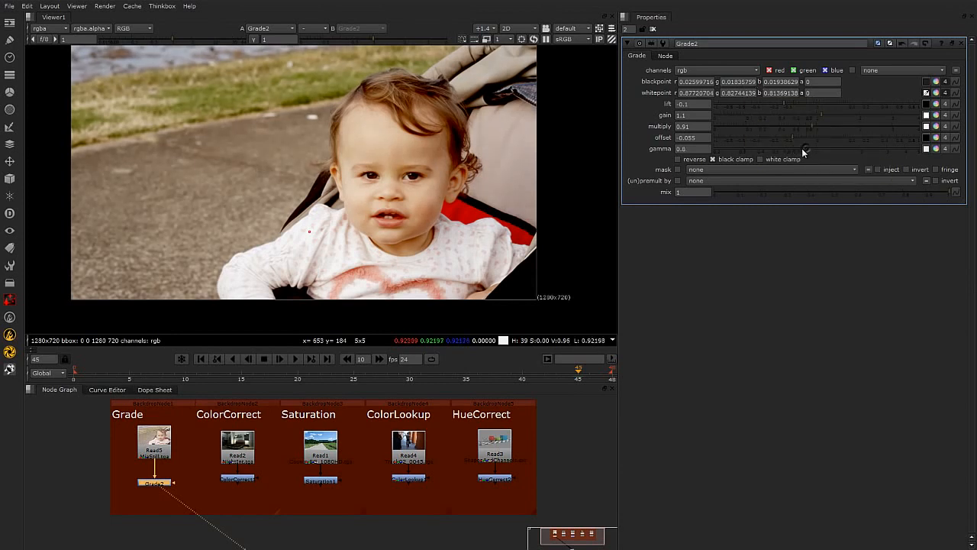
{"action": "mouse_move", "coordinate": [804, 148]}
{"action": "left_mouse_down"}
{"action": "mouse_move", "coordinate": [814, 147]}
{"action": "mouse_move", "coordinate": [799, 147]}
{"action": "left_mouse_up"}
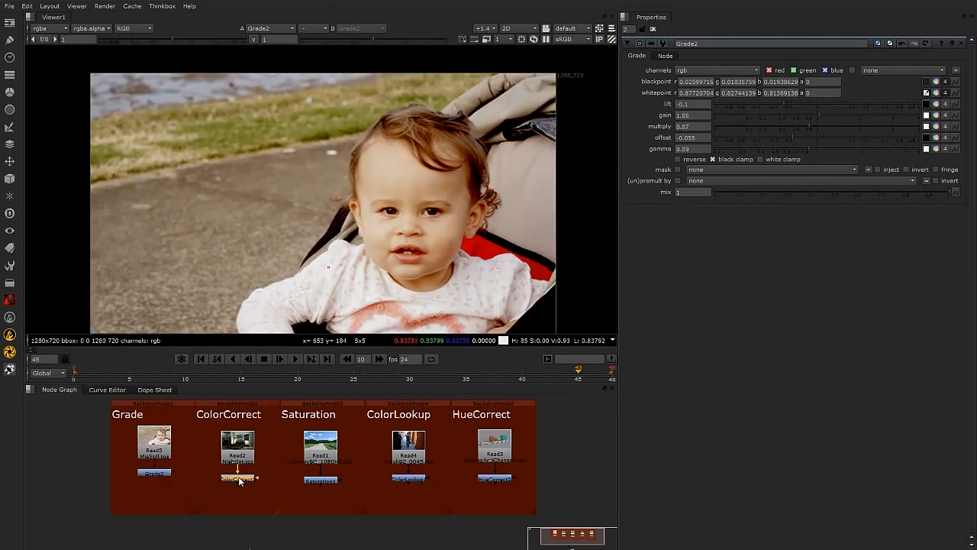
View the ColorCorrect node in the viewer and open its properties.
{"action": "key", "text": "1"}
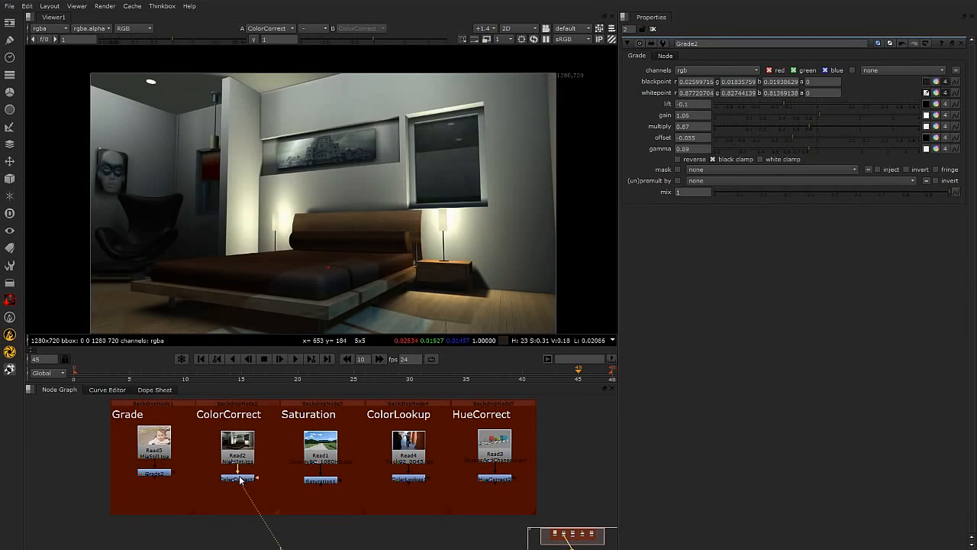
{"action": "left_click", "coordinate": [241, 480]}
{"action": "double_click", "coordinate": [242, 478]}
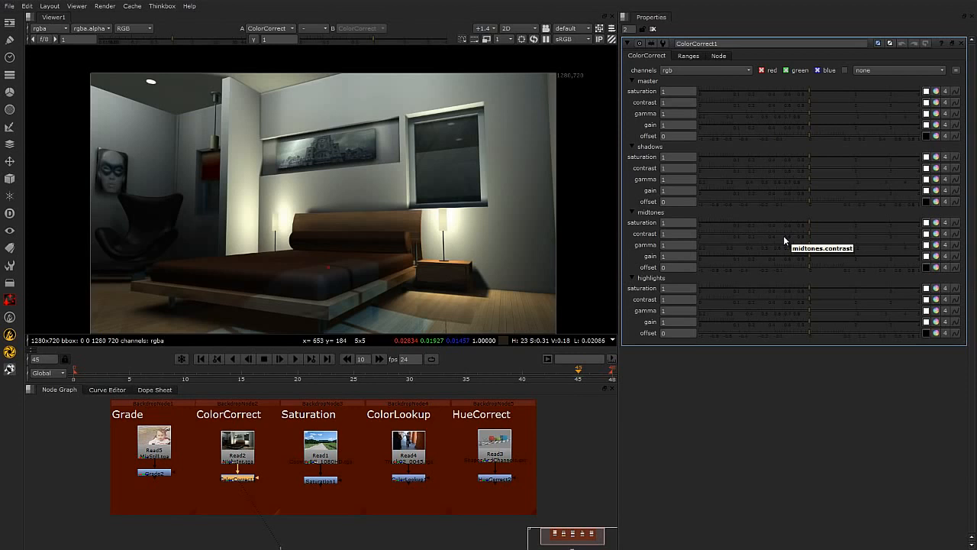
{"action": "mouse_move", "coordinate": [345, 205]}
{"action": "middle_mouse_down"}
{"action": "mouse_move", "coordinate": [331, 196]}
{"action": "mouse_move", "coordinate": [340, 194]}
{"action": "middle_mouse_up"}
{"action": "scroll", "coordinate": [356, 199], "scroll_direction": "down", "scroll_amount": 1}
{"action": "scroll", "coordinate": [343, 196], "scroll_direction": "up", "scroll_amount": 1}
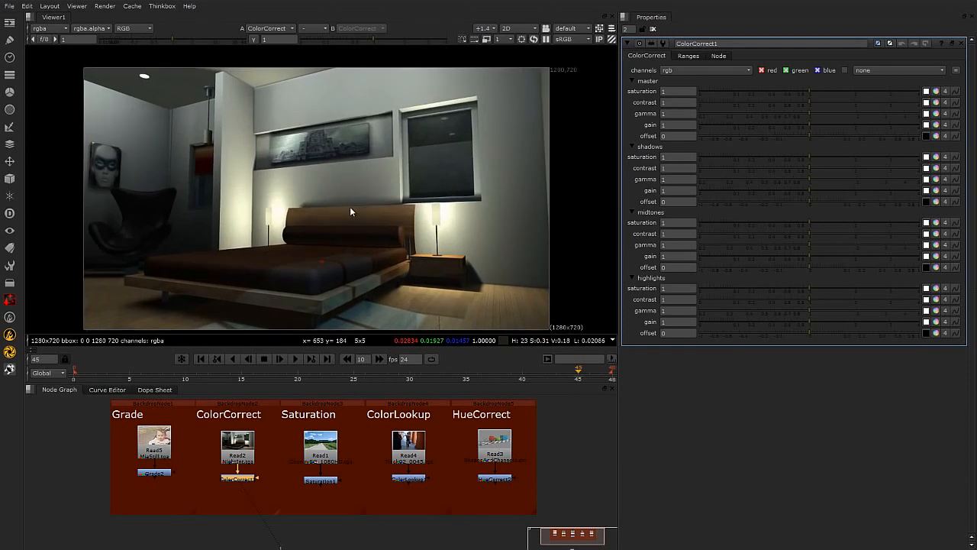
{"action": "middle_click_drag", "start_coordinate": [354, 207], "coordinate": [363, 207]}
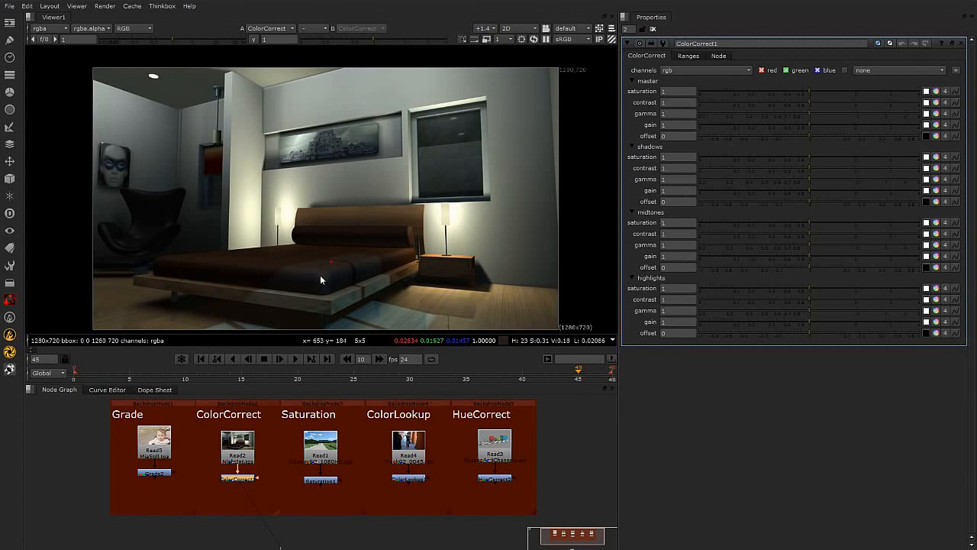
{"action": "left_click", "coordinate": [648, 81]}
{"action": "left_click", "coordinate": [632, 80]}
Open the ColorCorrect ranges and move the shadow curve's end point to about 0.25.
{"action": "left_click", "coordinate": [688, 57]}
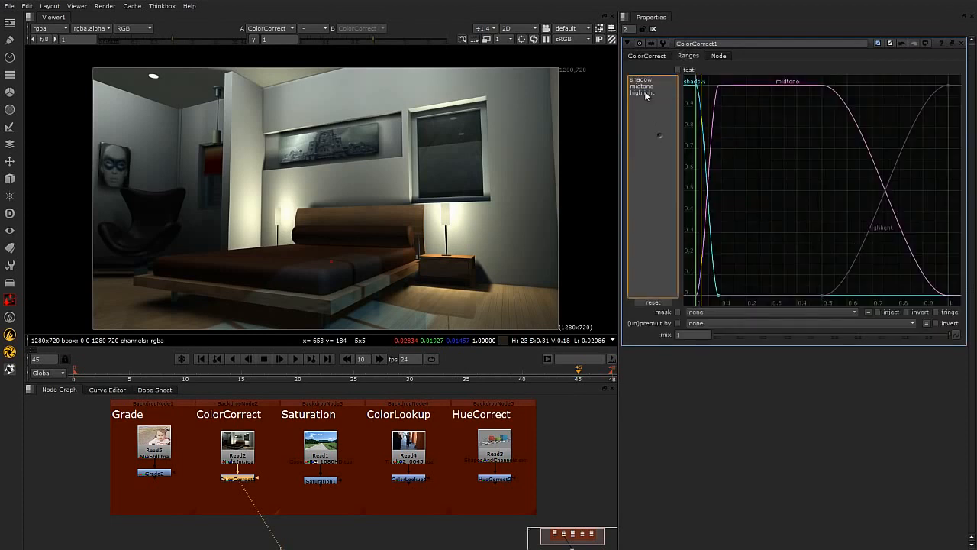
{"action": "left_click", "coordinate": [645, 79]}
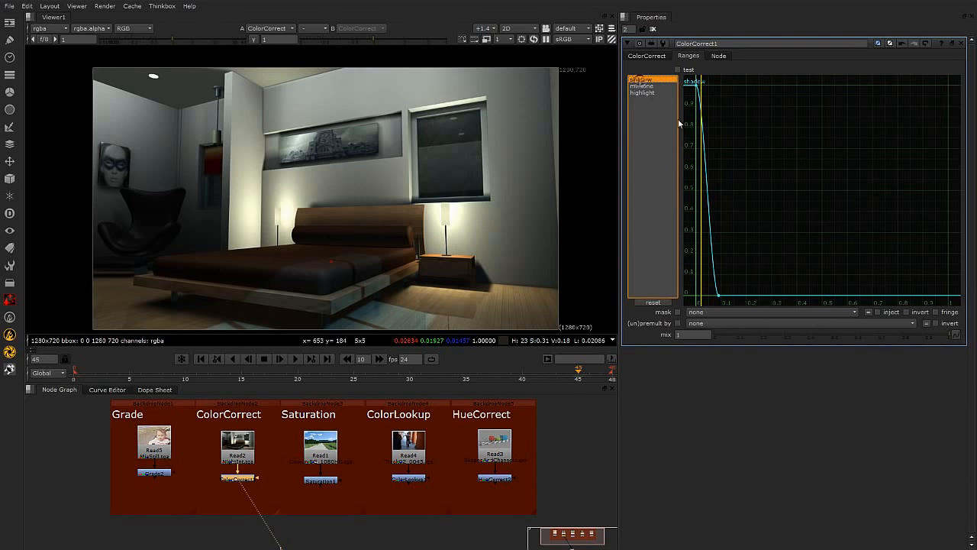
{"action": "left_click", "coordinate": [647, 86]}
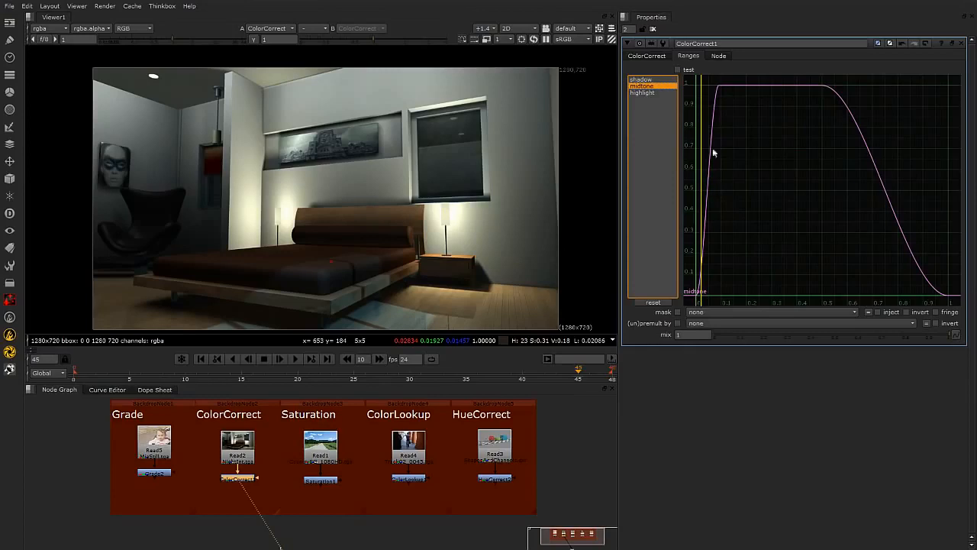
{"action": "left_click", "coordinate": [653, 93]}
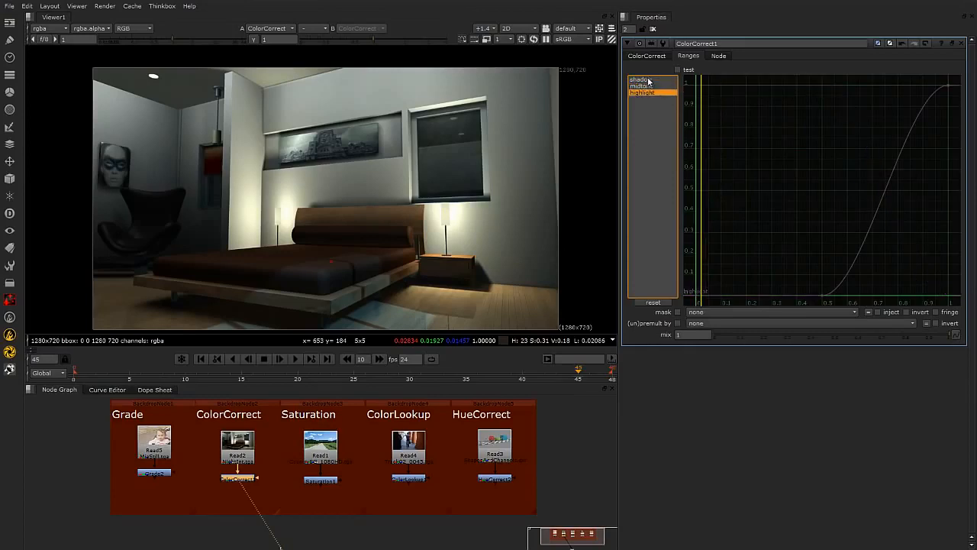
{"action": "left_click", "coordinate": [648, 81]}
{"action": "left_click", "coordinate": [648, 93], "text": "shift"}
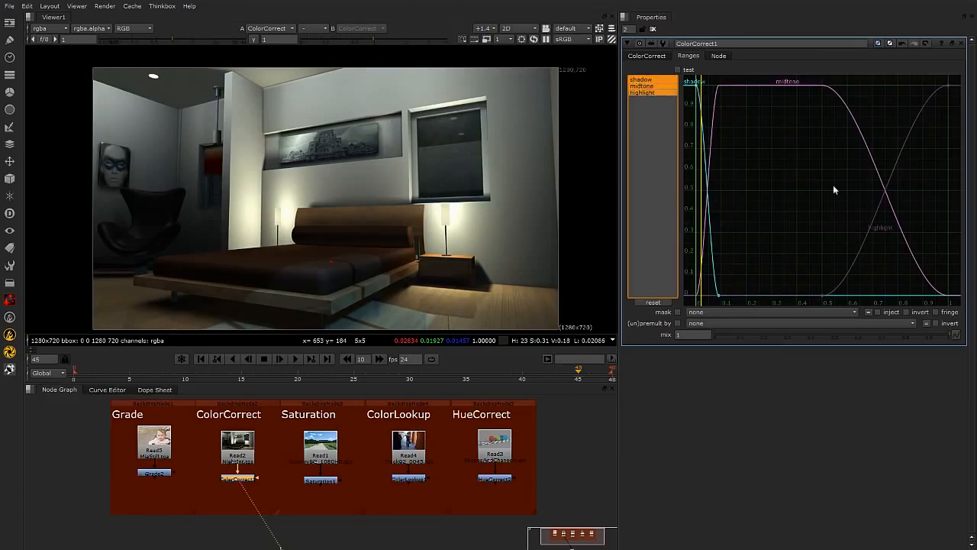
{"action": "left_click_drag", "start_coordinate": [722, 297], "coordinate": [747, 292]}
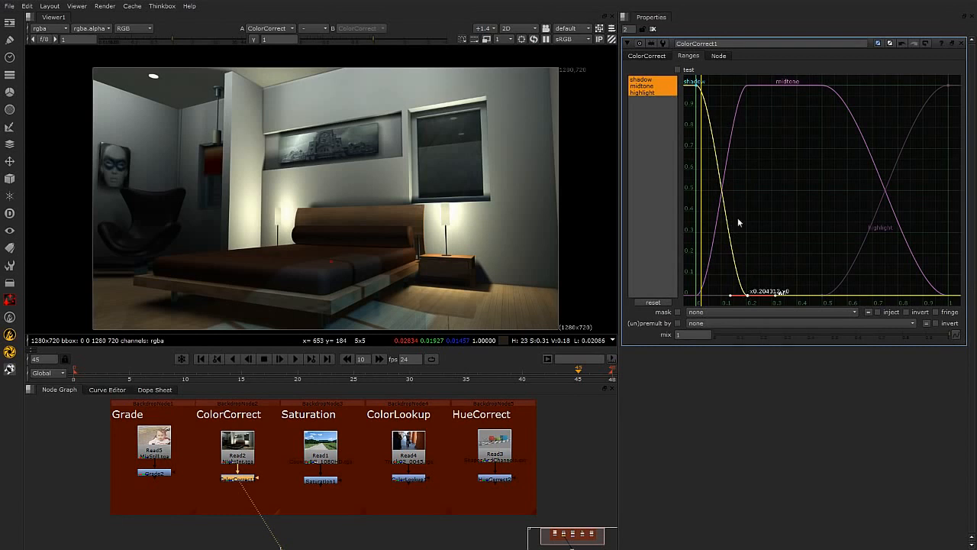
{"action": "left_click_drag", "start_coordinate": [752, 296], "coordinate": [762, 294]}
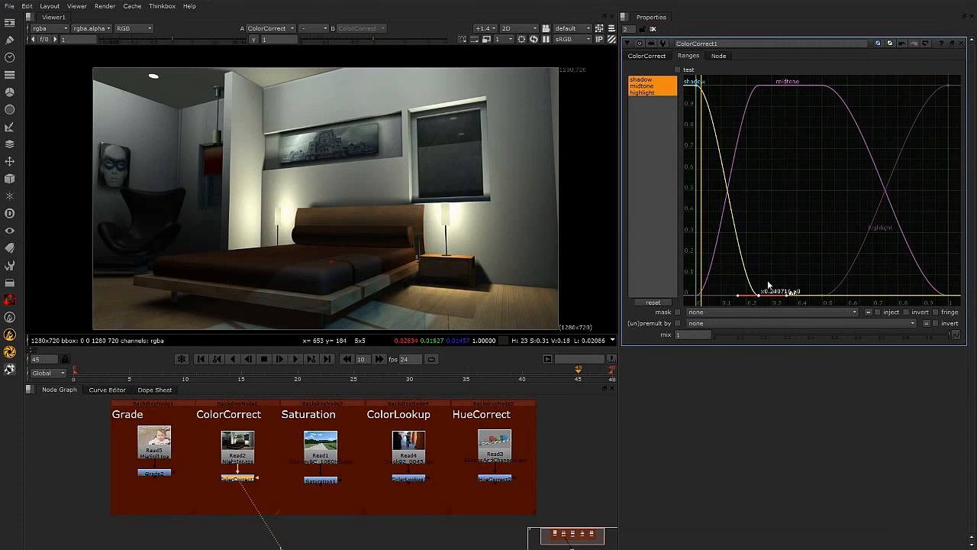
Move the highlight curve's starting point to about 0.69.
{"action": "left_click", "coordinate": [658, 92]}
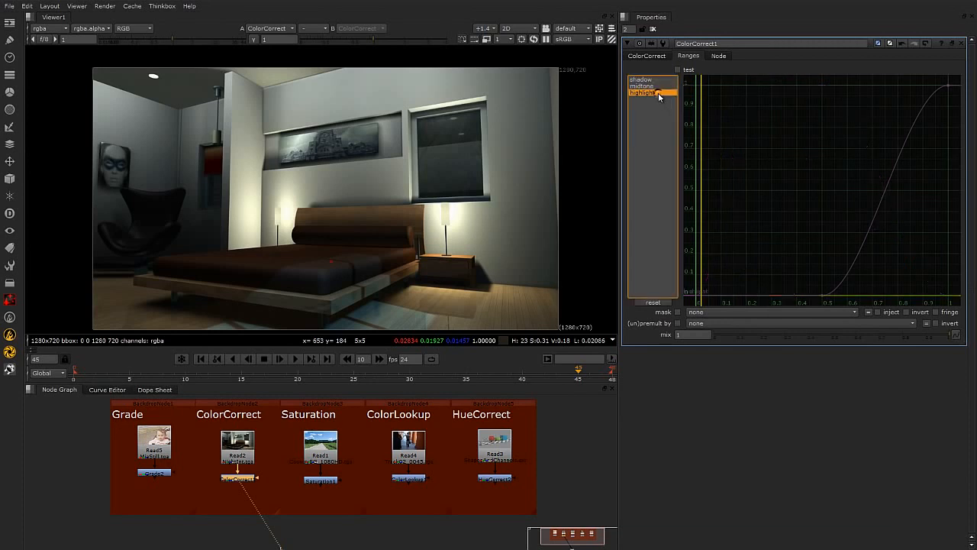
{"action": "left_click", "coordinate": [654, 81]}
{"action": "left_click", "coordinate": [652, 92]}
{"action": "left_click", "coordinate": [651, 80], "text": "ctrl"}
{"action": "left_click", "coordinate": [651, 85], "text": "ctrl"}
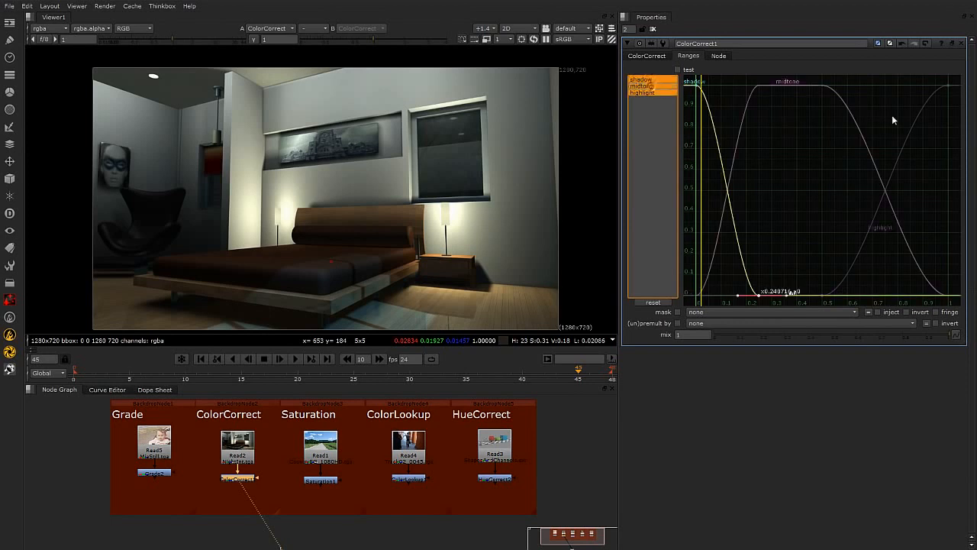
{"action": "left_click", "coordinate": [947, 85]}
{"action": "left_click_drag", "start_coordinate": [824, 293], "coordinate": [873, 293]}
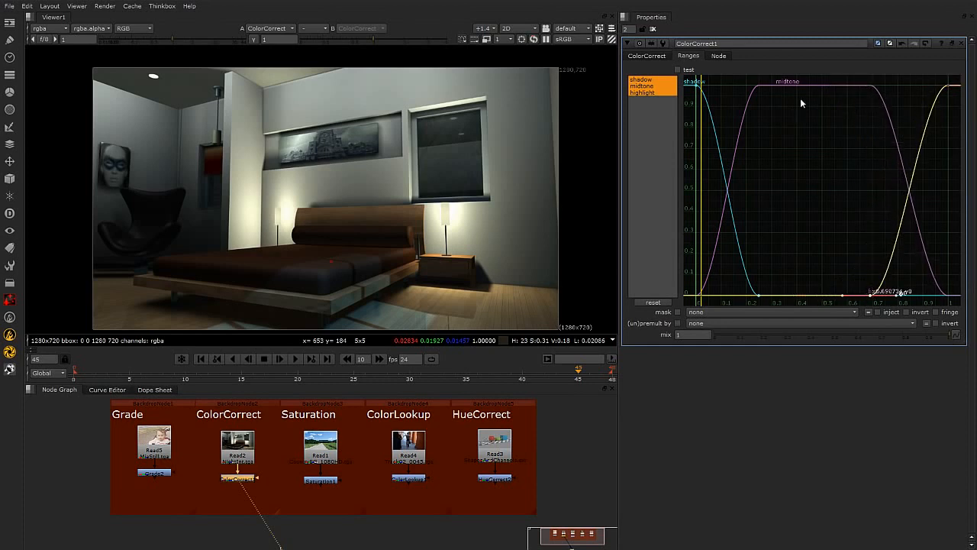
Turn on the test option to preview the shadow, midtone and highlight ranges on the image.
{"action": "left_click", "coordinate": [678, 70]}
{"action": "left_click", "coordinate": [762, 304]}
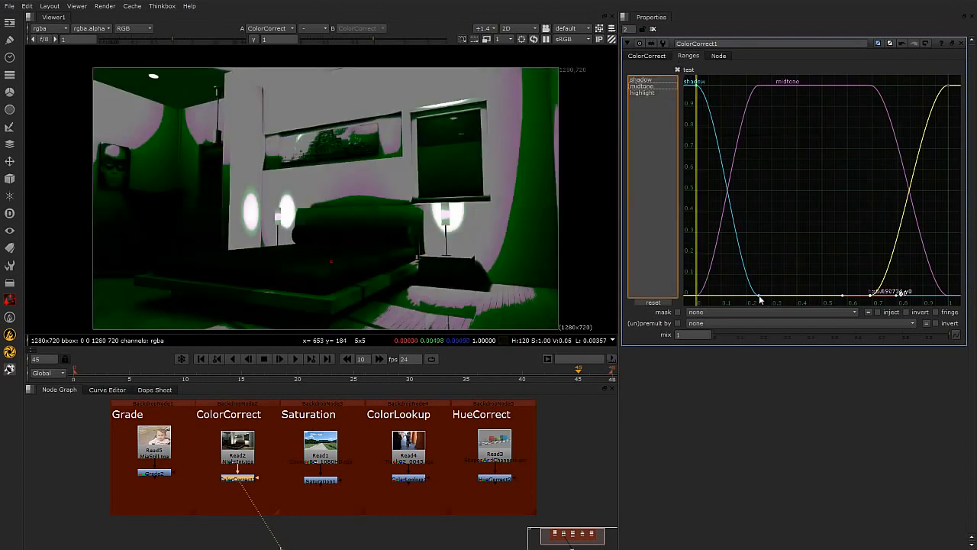
Move the shadow curve's end point back to about 0.12.
{"action": "left_click", "coordinate": [760, 299]}
{"action": "left_click", "coordinate": [645, 93]}
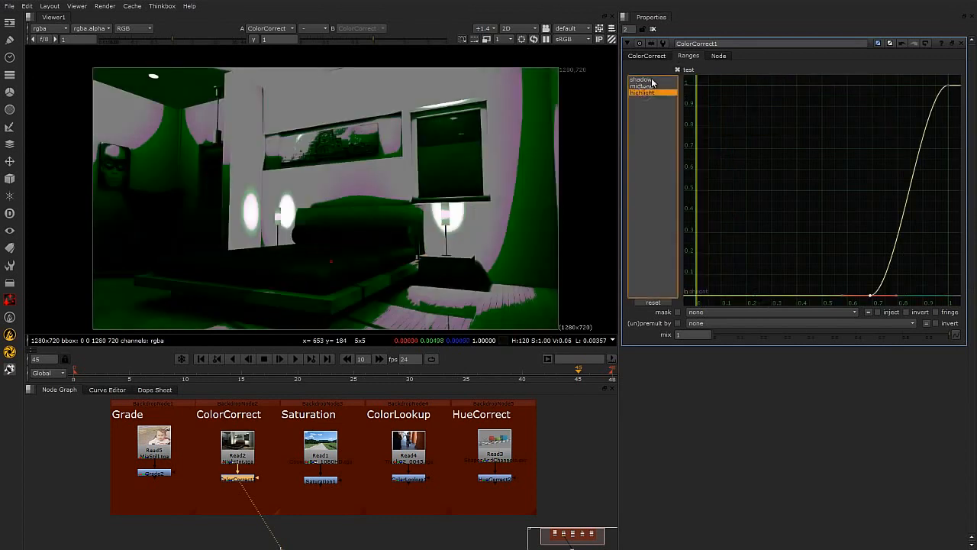
{"action": "left_click", "coordinate": [641, 79]}
{"action": "left_click_drag", "start_coordinate": [761, 295], "coordinate": [730, 316]}
Move the highlight curve's starting point to about 0.73.
{"action": "left_click", "coordinate": [642, 93]}
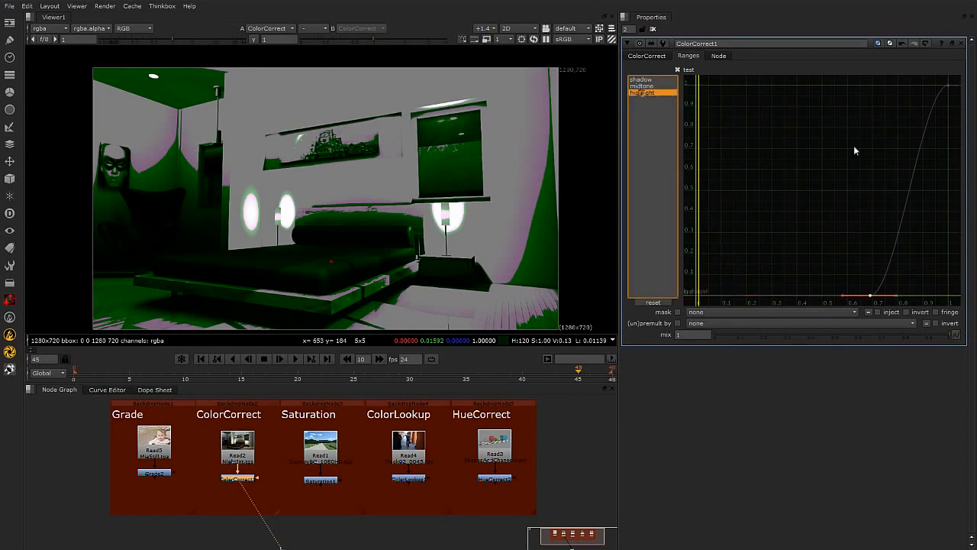
{"action": "mouse_move", "coordinate": [870, 294]}
{"action": "left_mouse_down"}
{"action": "mouse_move", "coordinate": [776, 300]}
{"action": "mouse_move", "coordinate": [850, 311]}
{"action": "mouse_move", "coordinate": [887, 295]}
{"action": "left_mouse_up"}
Display the midtone, highlight and shadow curves in turn, then turn off the test preview.
{"action": "left_click", "coordinate": [644, 86]}
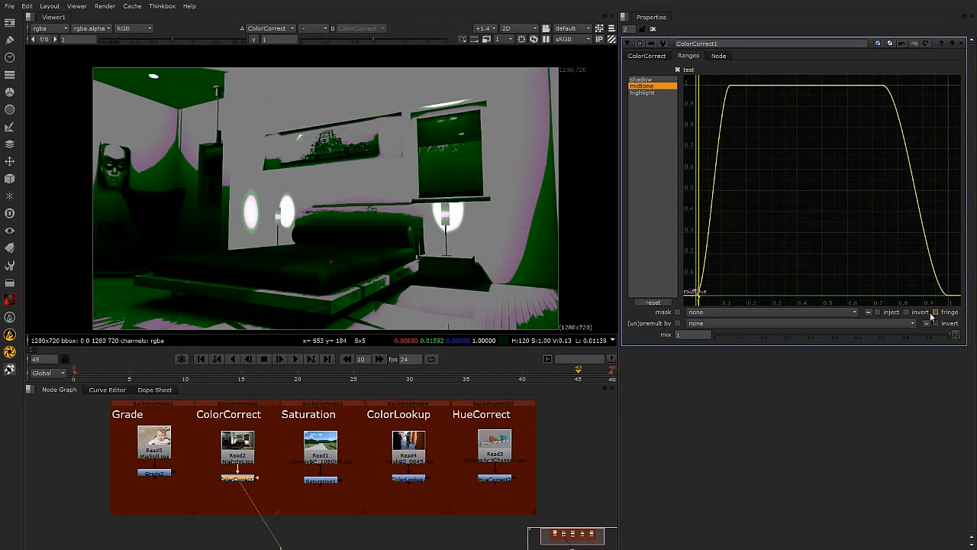
{"action": "left_click", "coordinate": [647, 92]}
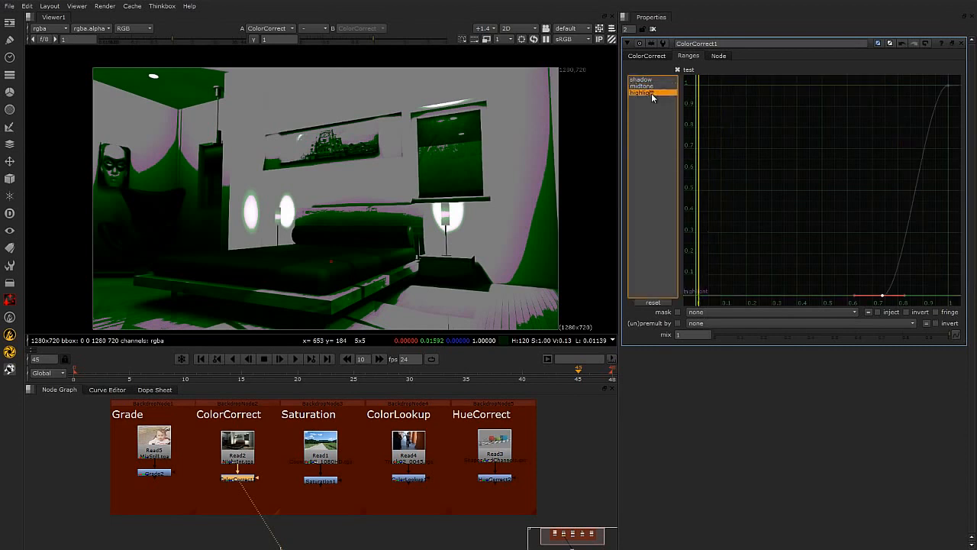
{"action": "left_click", "coordinate": [646, 80]}
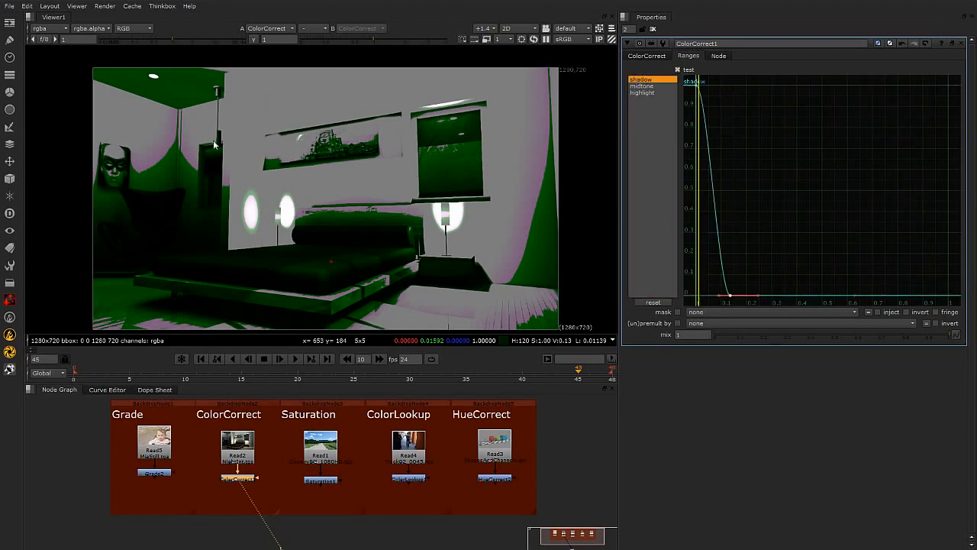
{"action": "left_click", "coordinate": [677, 69]}
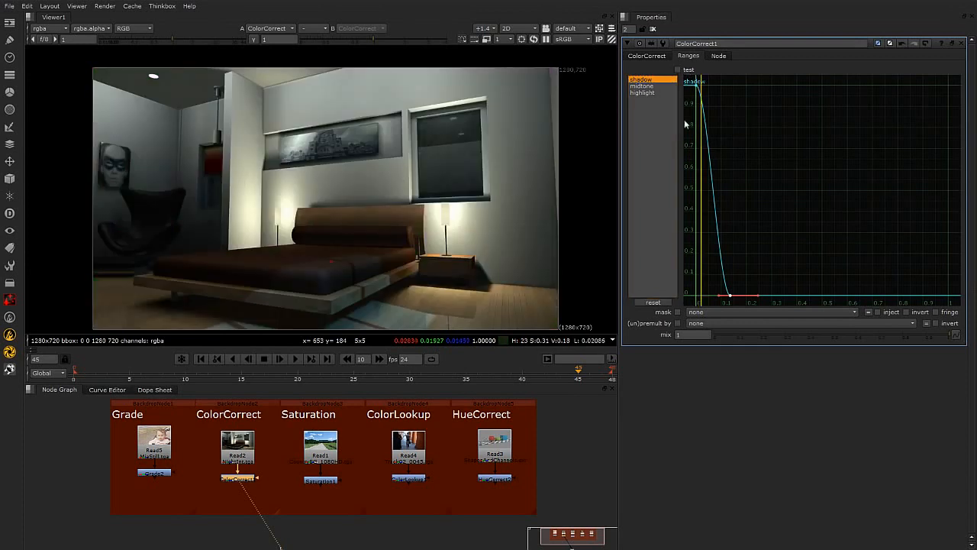
Push the shadows gain strongly towards red with the colour picker and close the picker.
{"action": "left_click", "coordinate": [647, 57]}
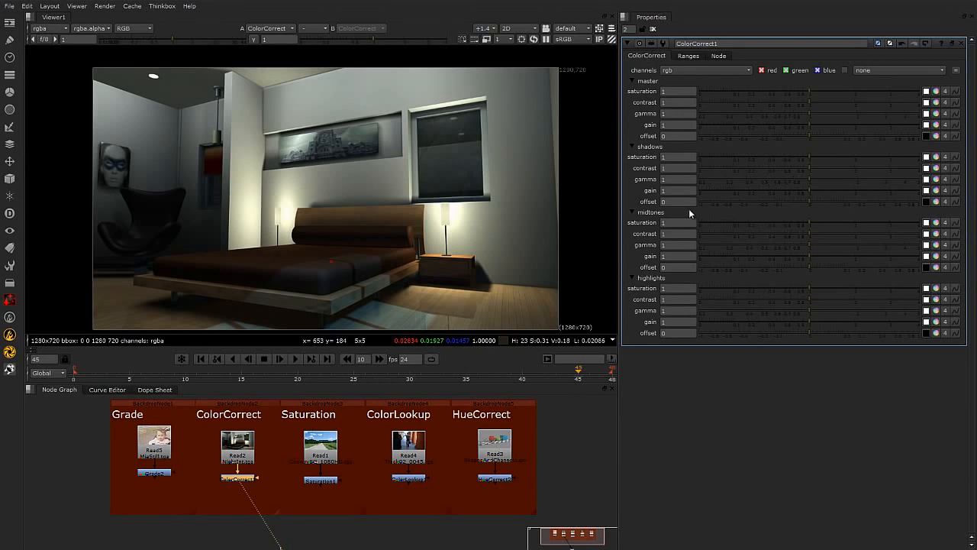
{"action": "left_click", "coordinate": [937, 190]}
{"action": "left_click_drag", "start_coordinate": [671, 223], "coordinate": [669, 137]}
{"action": "left_click_drag", "start_coordinate": [733, 218], "coordinate": [732, 90]}
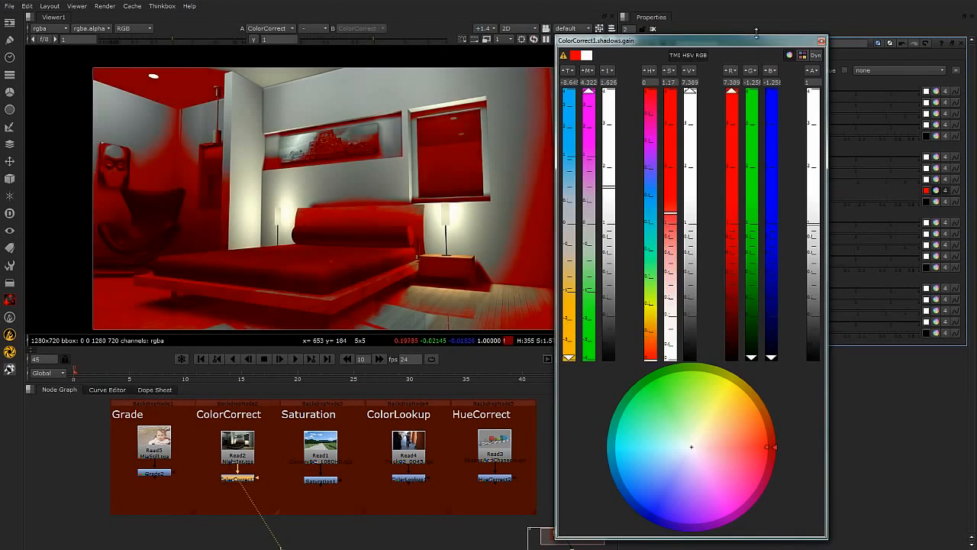
{"action": "left_click", "coordinate": [821, 41]}
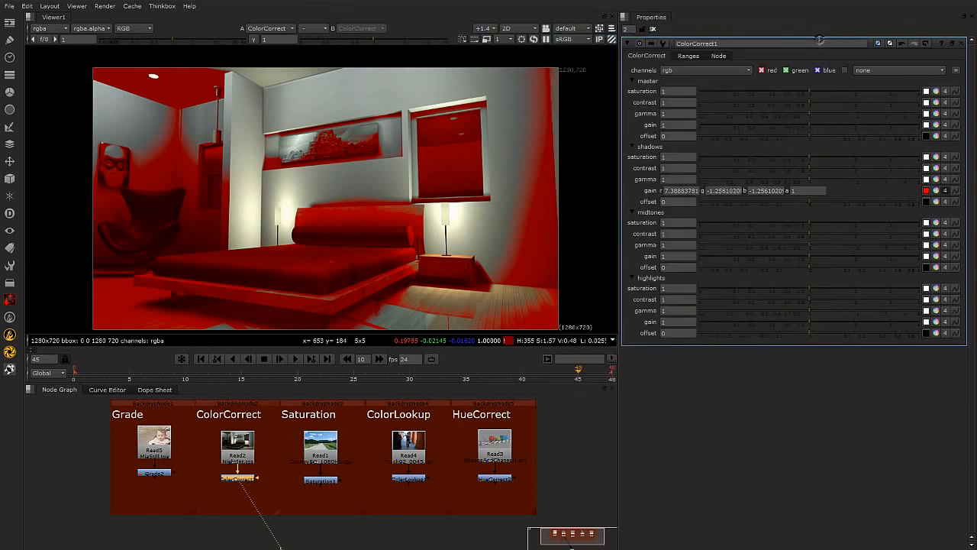
Select all three ranges and drag the shadow curve's end point to about 0.3, then back to about 0.15.
{"action": "left_click", "coordinate": [688, 56]}
{"action": "left_click_drag", "start_coordinate": [644, 81], "coordinate": [650, 94]}
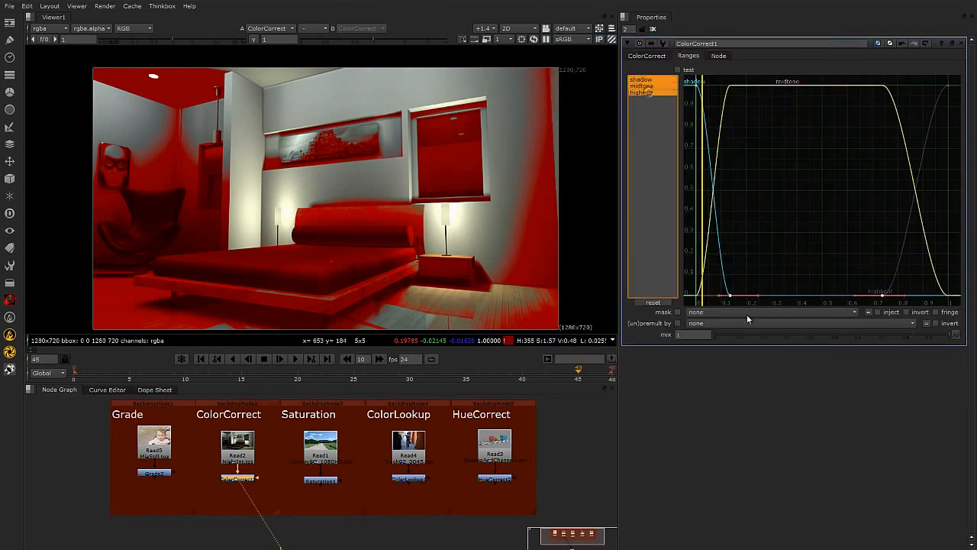
{"action": "mouse_move", "coordinate": [730, 295]}
{"action": "left_mouse_down"}
{"action": "mouse_move", "coordinate": [752, 295]}
{"action": "mouse_move", "coordinate": [734, 295]}
{"action": "left_mouse_up"}
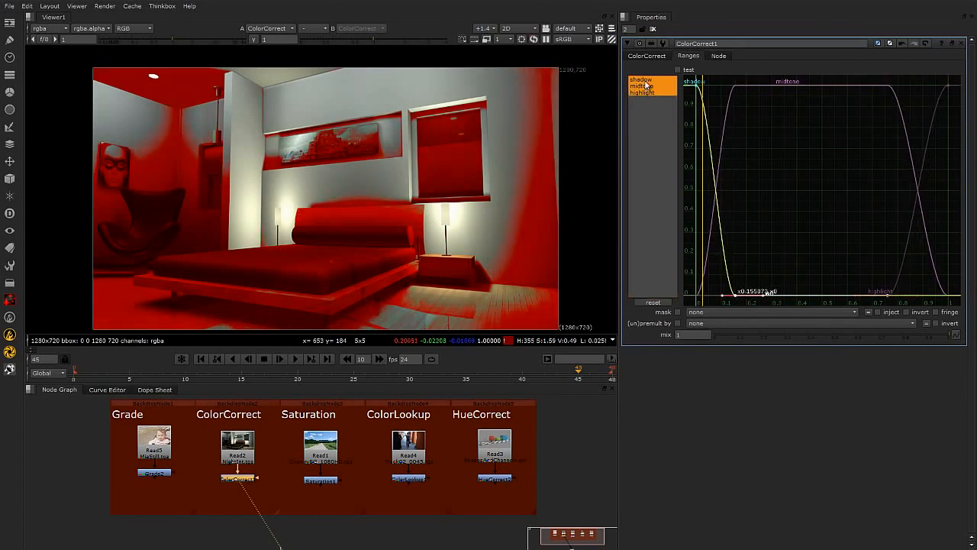
{"action": "left_click", "coordinate": [645, 81]}
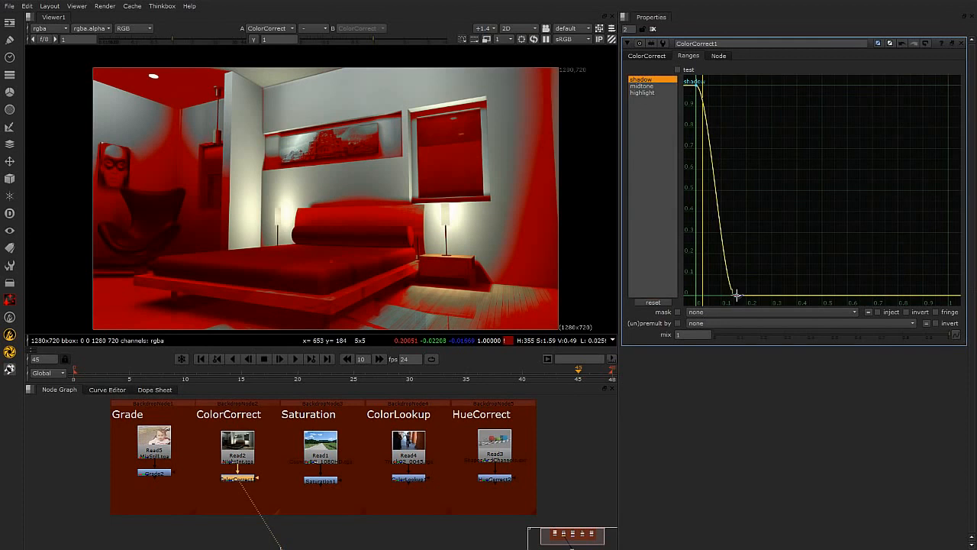
{"action": "left_click_drag", "start_coordinate": [738, 295], "coordinate": [776, 295]}
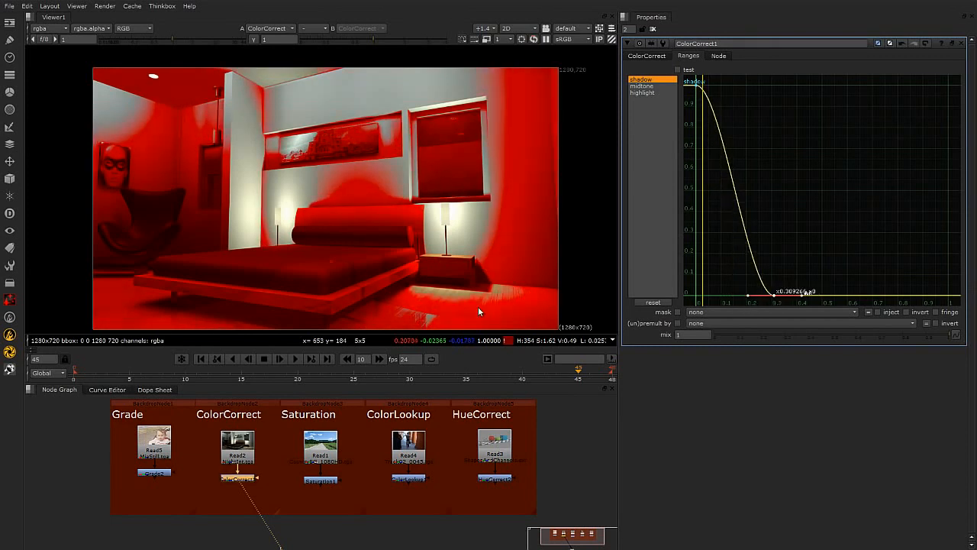
{"action": "left_click_drag", "start_coordinate": [775, 295], "coordinate": [735, 306]}
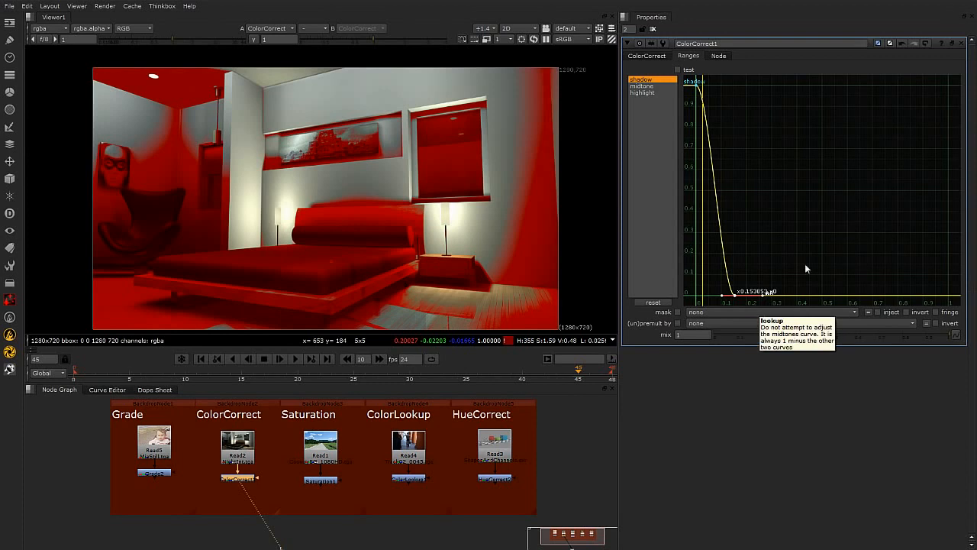
Revert all of the ColorCorrect node's controls to their defaults.
{"action": "left_click", "coordinate": [649, 144]}
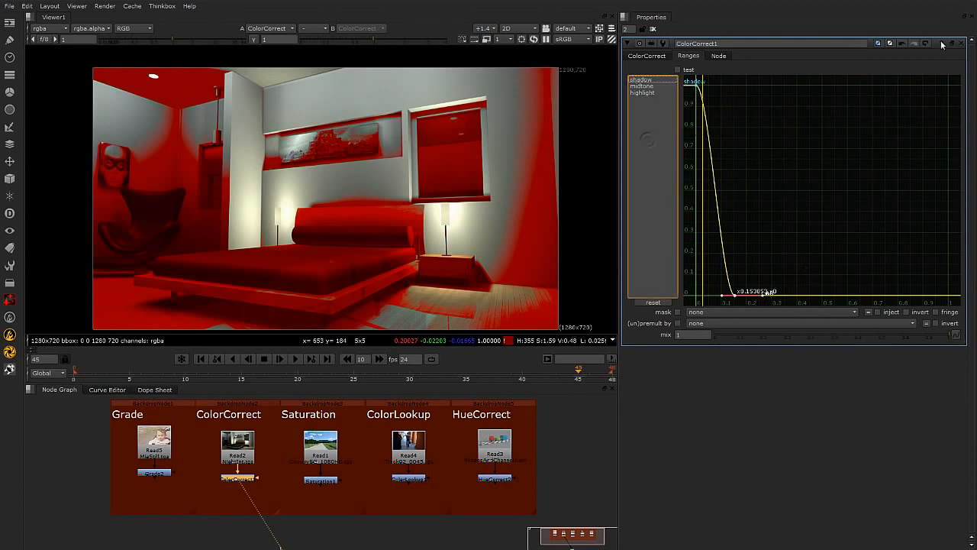
{"action": "left_click", "coordinate": [925, 44]}
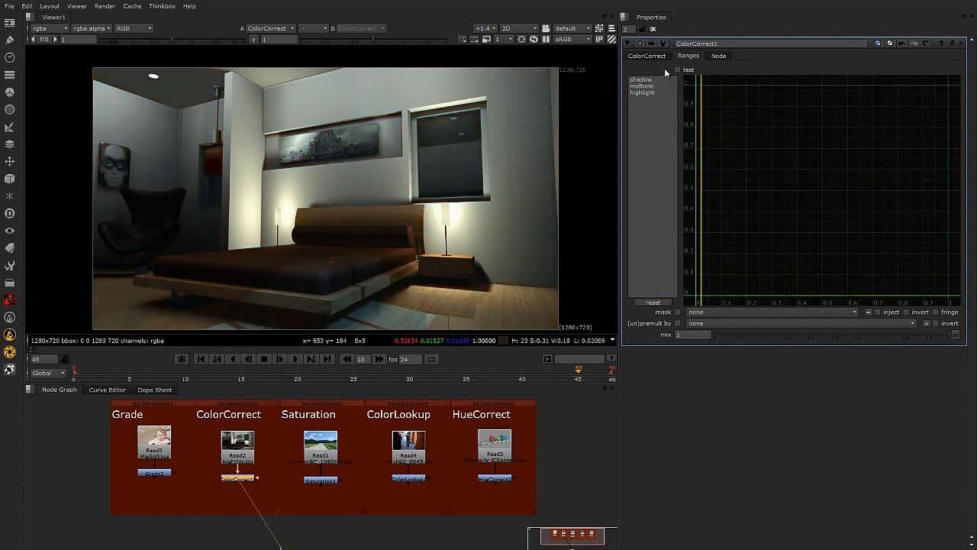
Raise the master saturation to 1.32 and the master contrast to 1.24.
{"action": "left_click", "coordinate": [647, 57]}
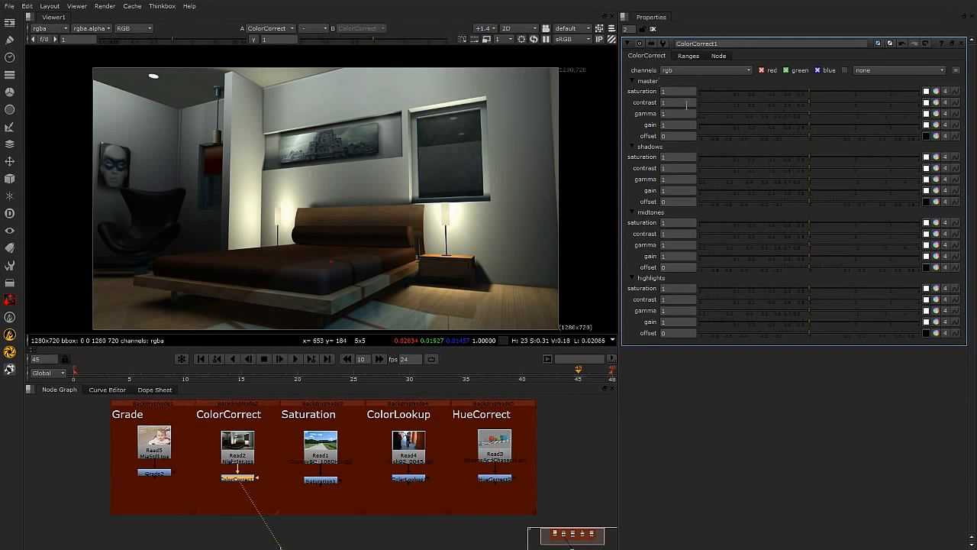
{"action": "mouse_move", "coordinate": [809, 90]}
{"action": "left_mouse_down"}
{"action": "mouse_move", "coordinate": [830, 91]}
{"action": "mouse_move", "coordinate": [820, 93]}
{"action": "left_mouse_up"}
{"action": "middle_click_drag", "start_coordinate": [454, 212], "coordinate": [442, 211]}
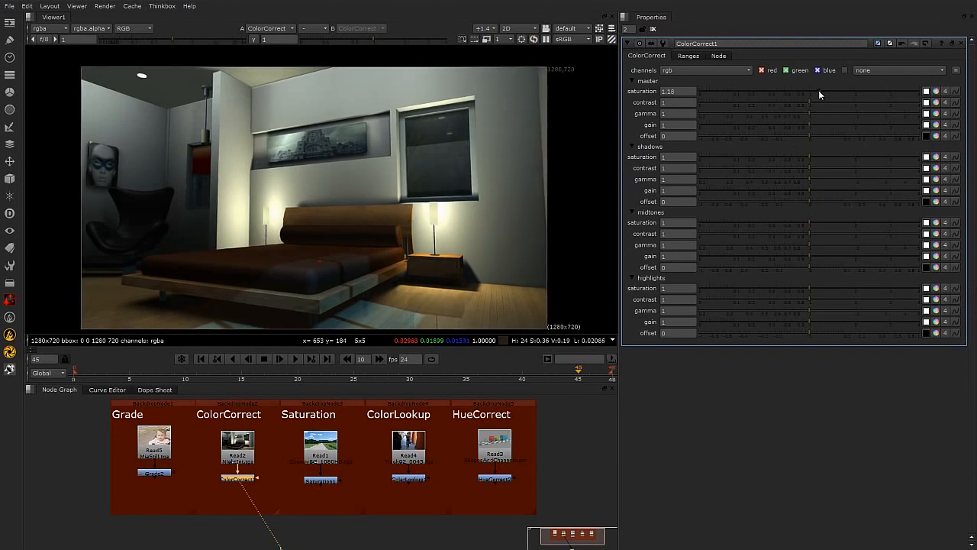
{"action": "left_click_drag", "start_coordinate": [808, 101], "coordinate": [818, 101]}
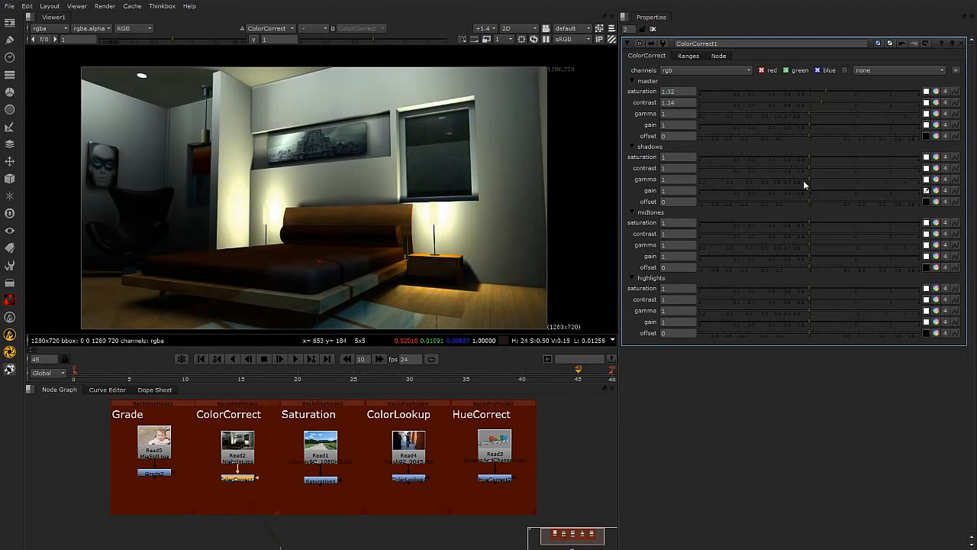
Tint the shadows gain towards blue with the colour picker, to about r 0.031, g 0.661, b 1.291.
{"action": "left_click", "coordinate": [937, 192]}
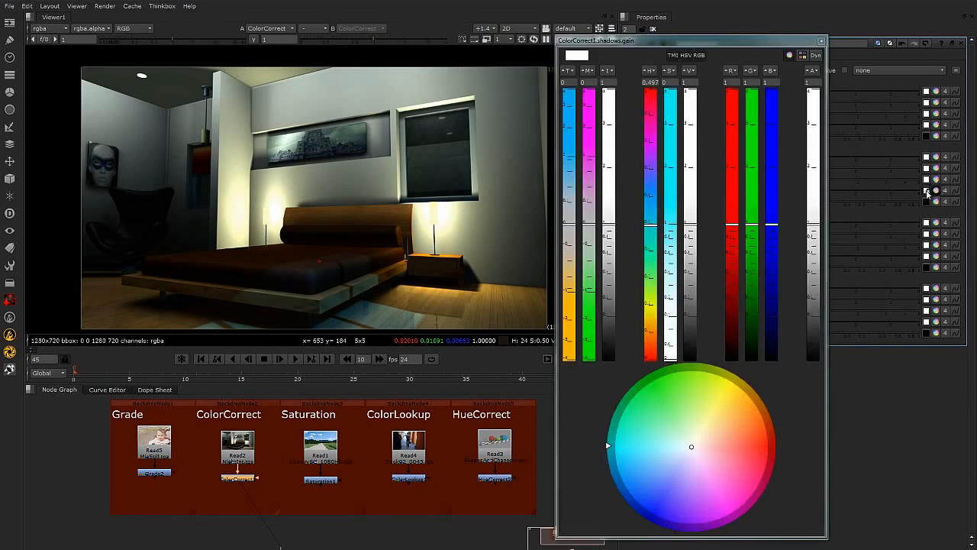
{"action": "left_click", "coordinate": [937, 191]}
{"action": "left_click", "coordinate": [937, 192]}
{"action": "left_click_drag", "start_coordinate": [689, 47], "coordinate": [737, 26]}
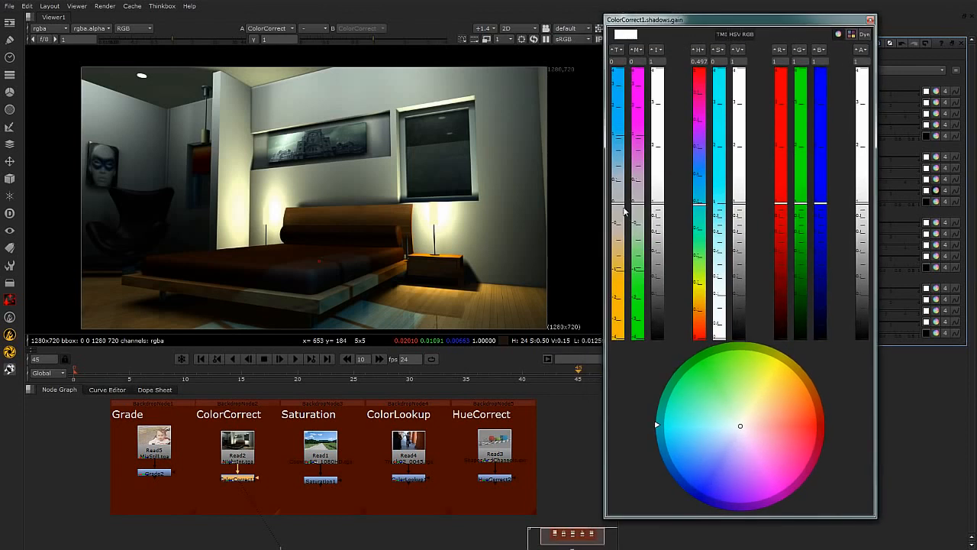
{"action": "left_click", "coordinate": [722, 35]}
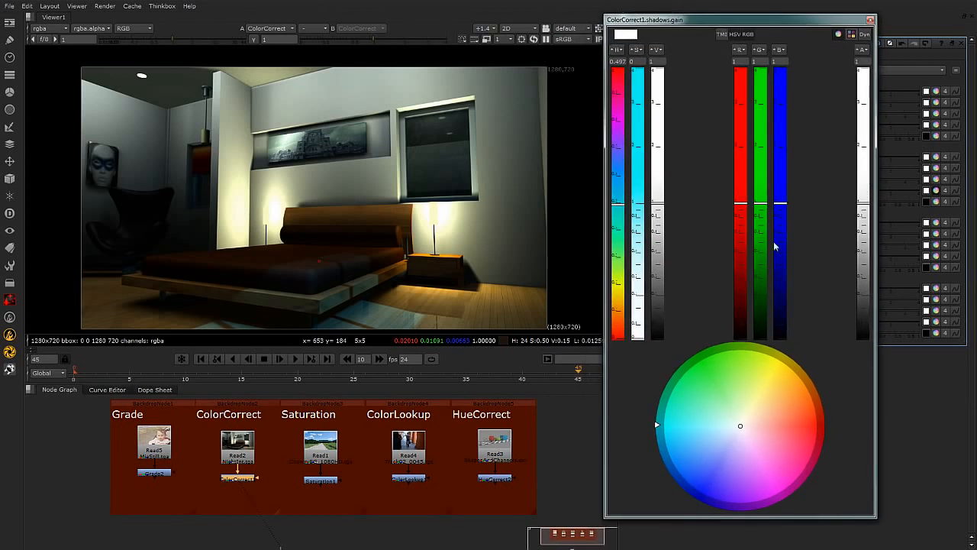
{"action": "left_click", "coordinate": [722, 33]}
{"action": "left_click_drag", "start_coordinate": [623, 205], "coordinate": [621, 165]}
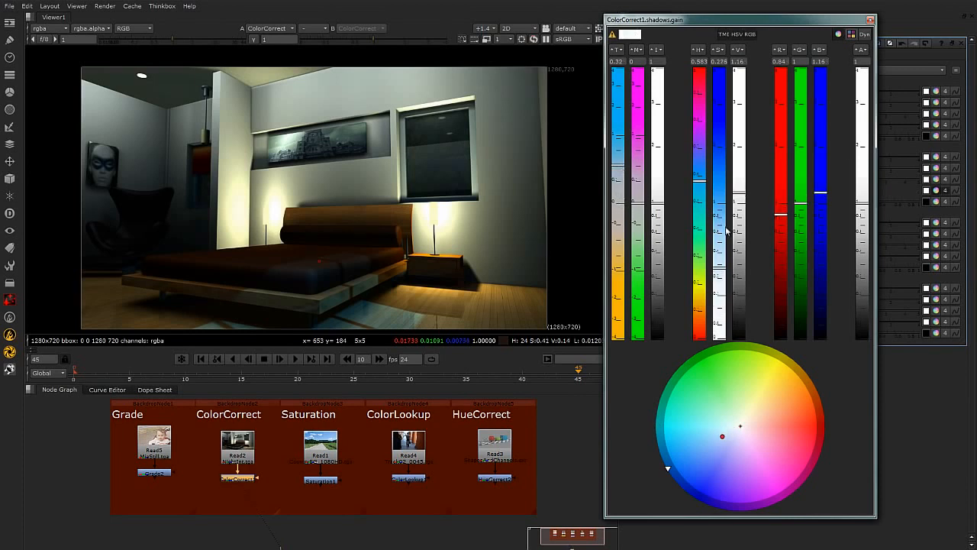
{"action": "left_click_drag", "start_coordinate": [726, 272], "coordinate": [725, 209]}
{"action": "left_click_drag", "start_coordinate": [624, 142], "coordinate": [623, 127]}
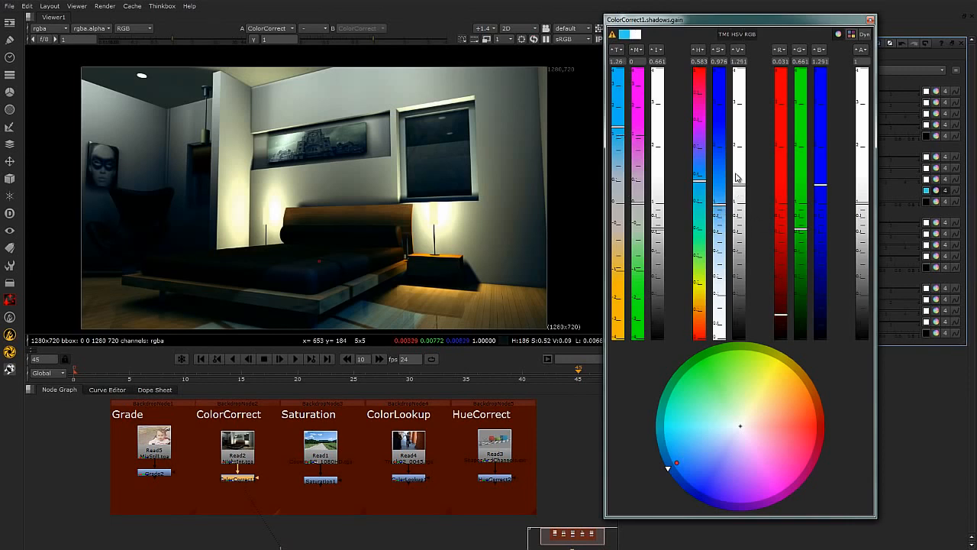
{"action": "left_click", "coordinate": [870, 21]}
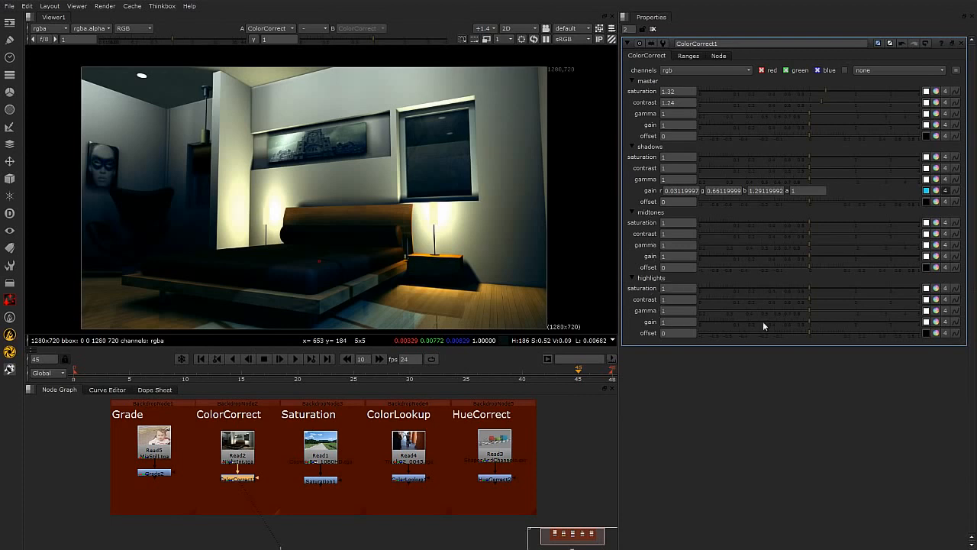
Warm the highlights gain with the colour picker to about r 1.77, g 1.097, b 0.425.
{"action": "left_click", "coordinate": [927, 322]}
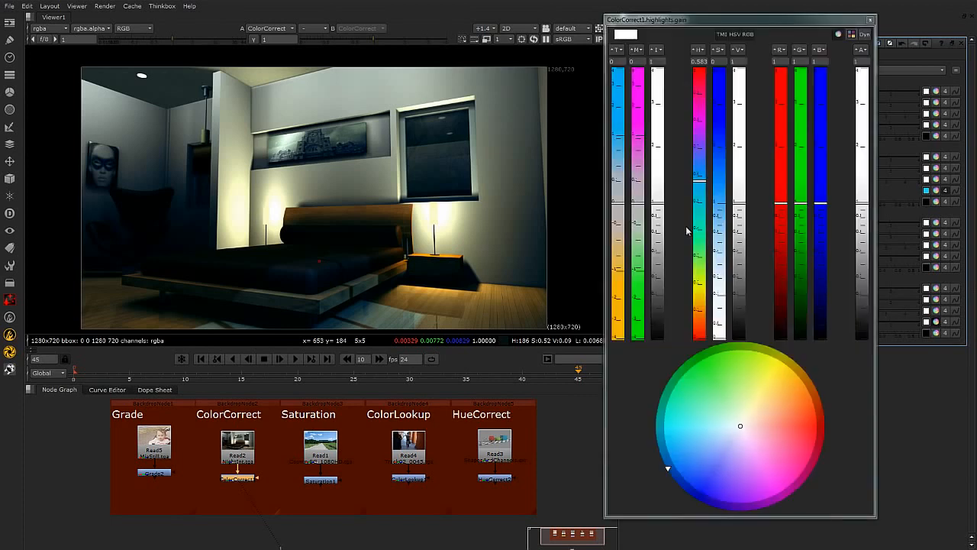
{"action": "left_click_drag", "start_coordinate": [624, 212], "coordinate": [625, 247]}
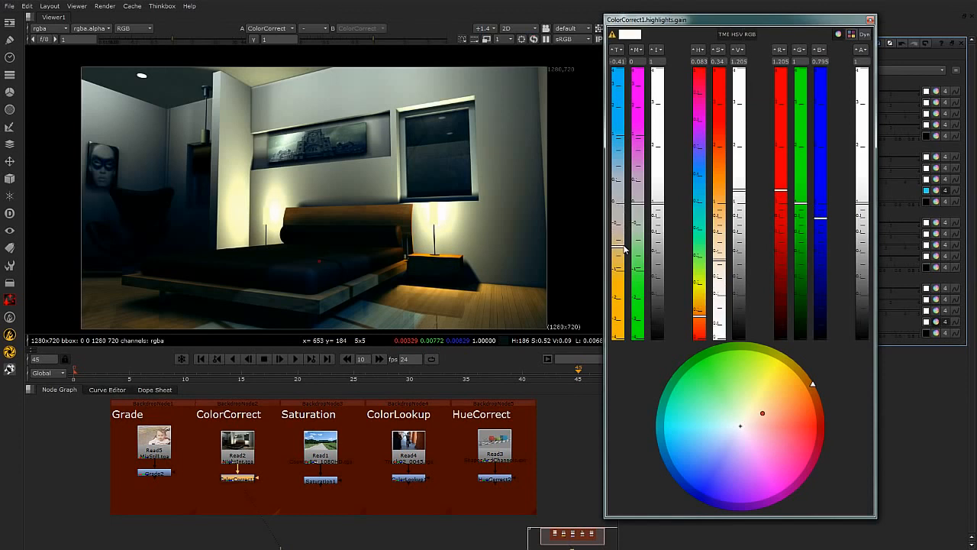
{"action": "left_click_drag", "start_coordinate": [722, 264], "coordinate": [722, 244]}
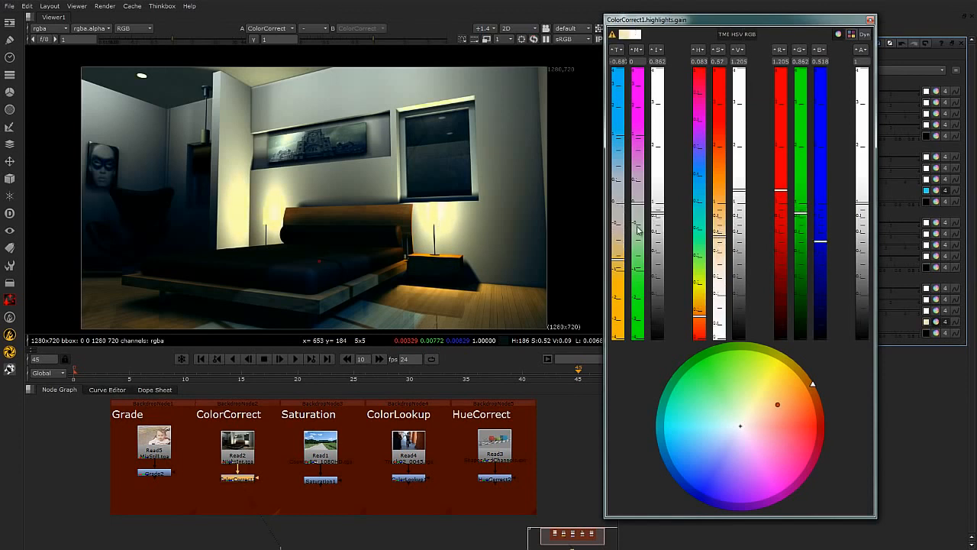
{"action": "left_click_drag", "start_coordinate": [620, 261], "coordinate": [619, 248]}
{"action": "left_click_drag", "start_coordinate": [723, 263], "coordinate": [721, 242]}
{"action": "left_click_drag", "start_coordinate": [740, 205], "coordinate": [739, 167]}
{"action": "left_click_drag", "start_coordinate": [721, 243], "coordinate": [722, 225]}
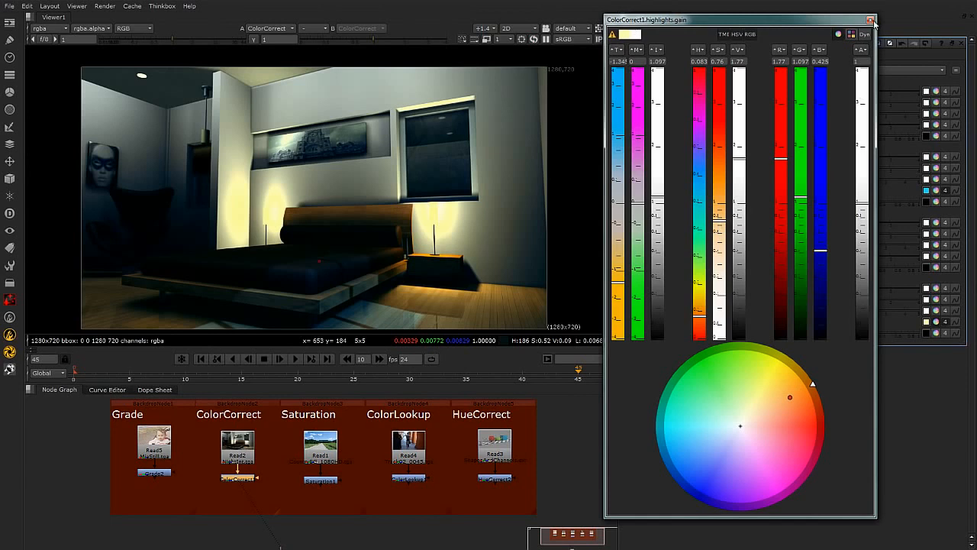
{"action": "left_click", "coordinate": [869, 20]}
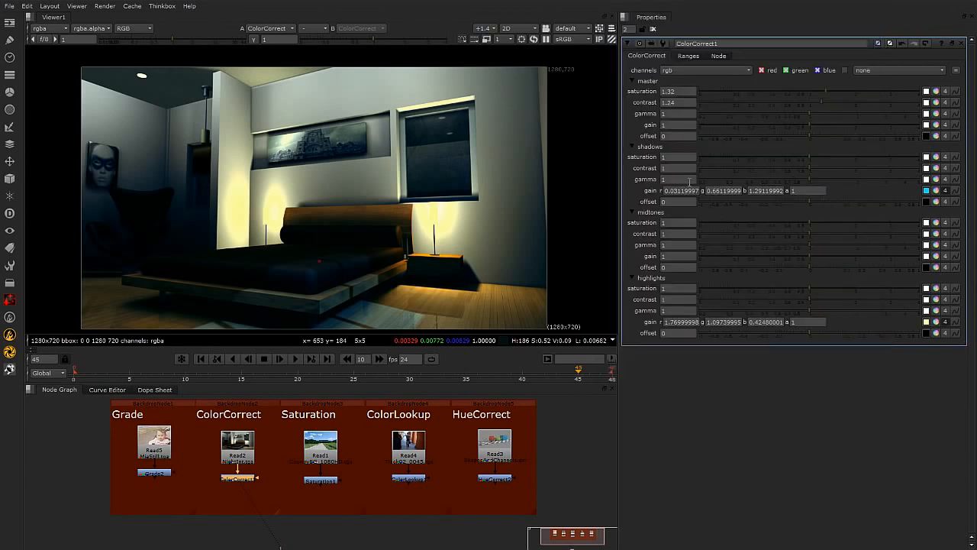
Increase the shadows' saturation and contrast and the highlights' saturation.
{"action": "left_click_drag", "start_coordinate": [810, 155], "coordinate": [838, 156]}
{"action": "mouse_move", "coordinate": [813, 288]}
{"action": "left_mouse_down"}
{"action": "mouse_move", "coordinate": [842, 291]}
{"action": "mouse_move", "coordinate": [817, 299]}
{"action": "left_mouse_up"}
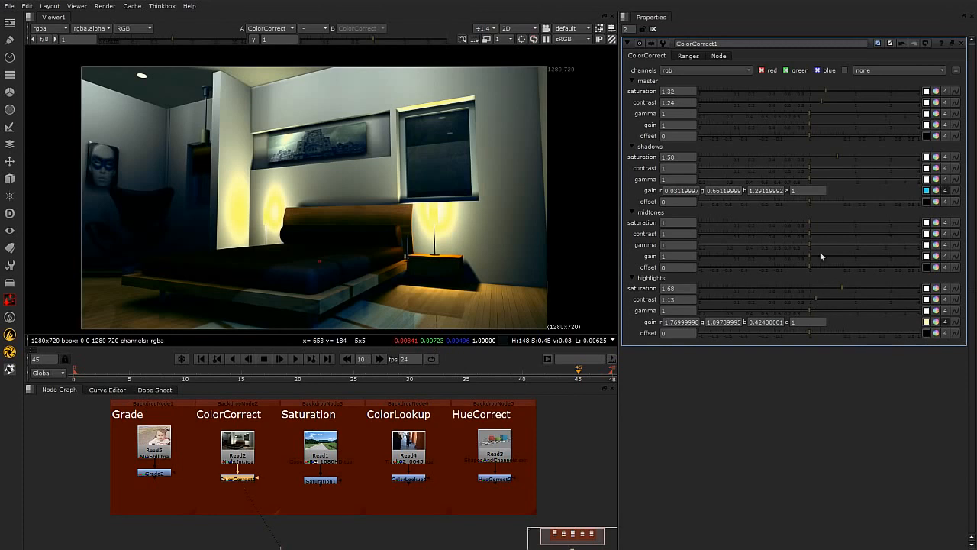
{"action": "left_click_drag", "start_coordinate": [809, 166], "coordinate": [821, 165]}
Move the shadow curve's end point to about 0.25 in the ranges.
{"action": "left_click", "coordinate": [689, 58]}
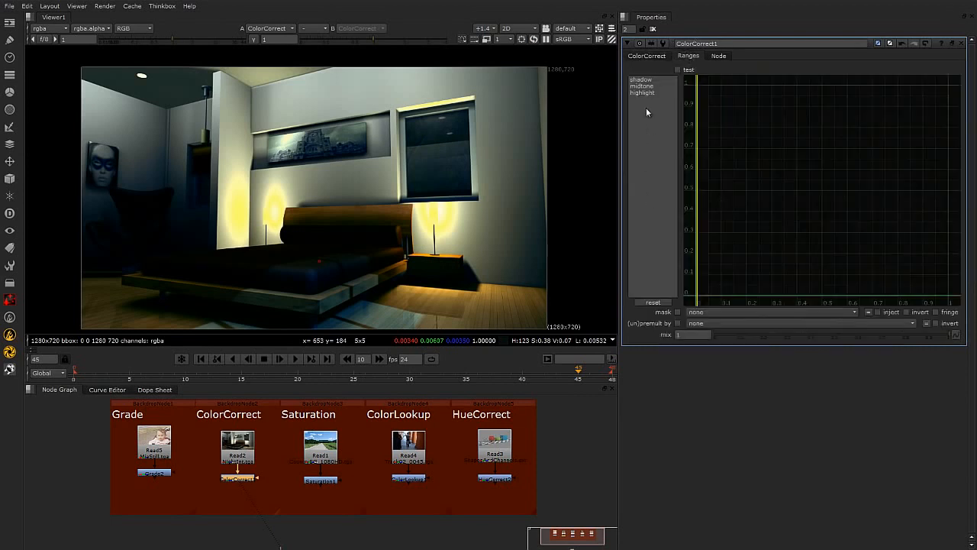
{"action": "left_click", "coordinate": [641, 80]}
{"action": "left_click", "coordinate": [643, 92]}
{"action": "left_click", "coordinate": [641, 80]}
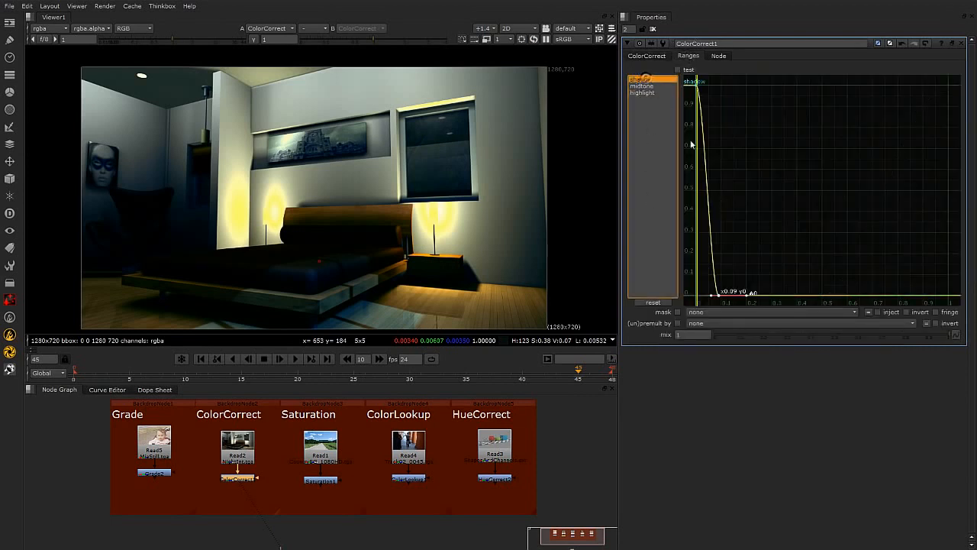
{"action": "left_click_drag", "start_coordinate": [717, 295], "coordinate": [760, 296]}
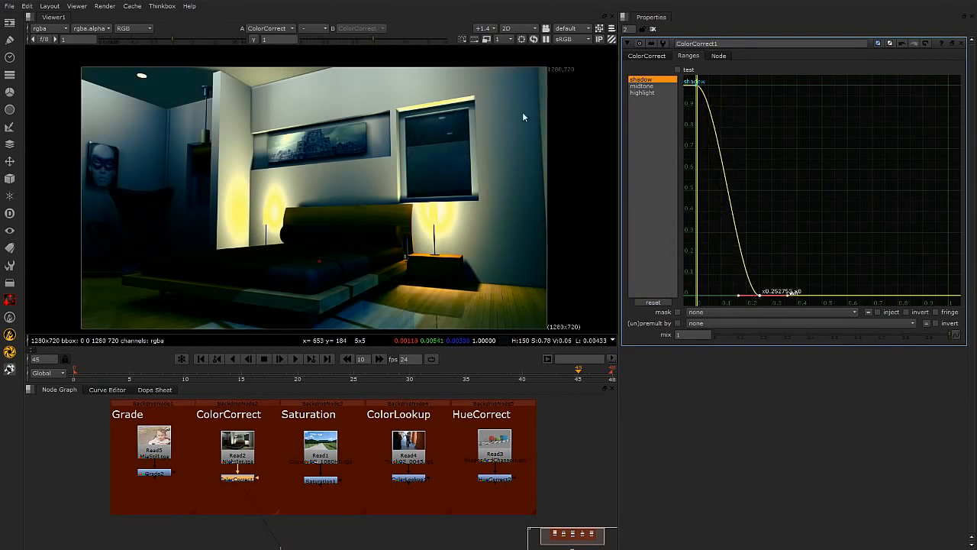
Move the highlight curve's starting point to about 0.7.
{"action": "left_click", "coordinate": [642, 92]}
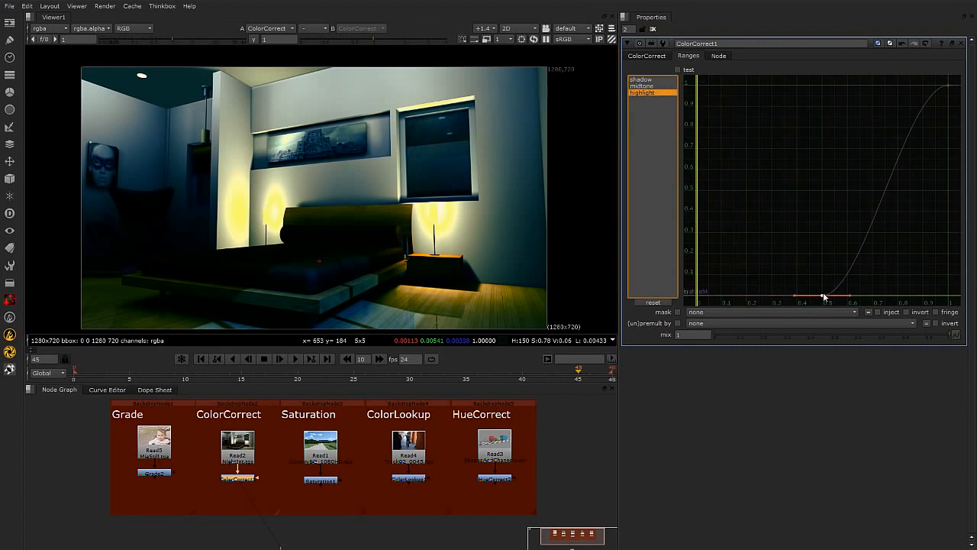
{"action": "left_click_drag", "start_coordinate": [823, 295], "coordinate": [893, 301]}
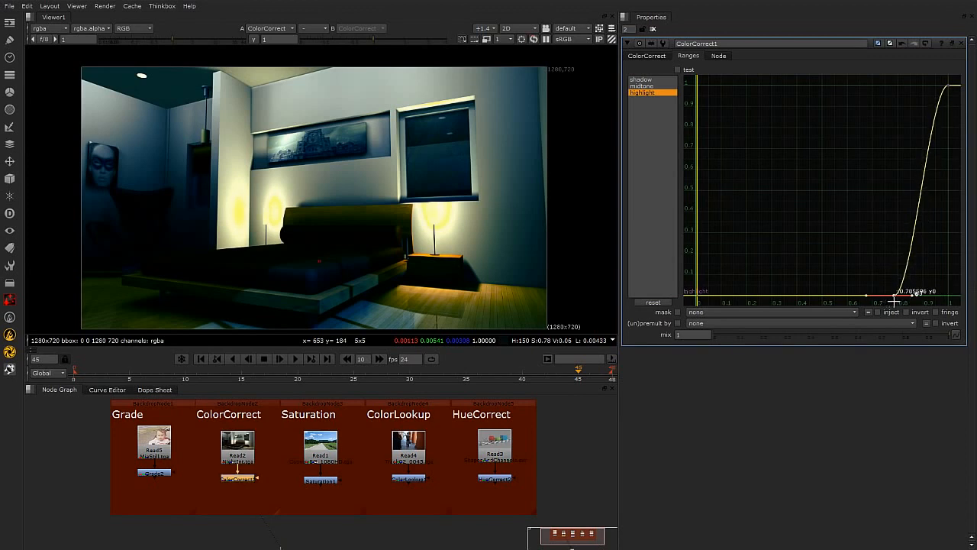
Raise the midtones gain to 1.44 after checking the midtone range curve.
{"action": "left_click", "coordinate": [650, 87]}
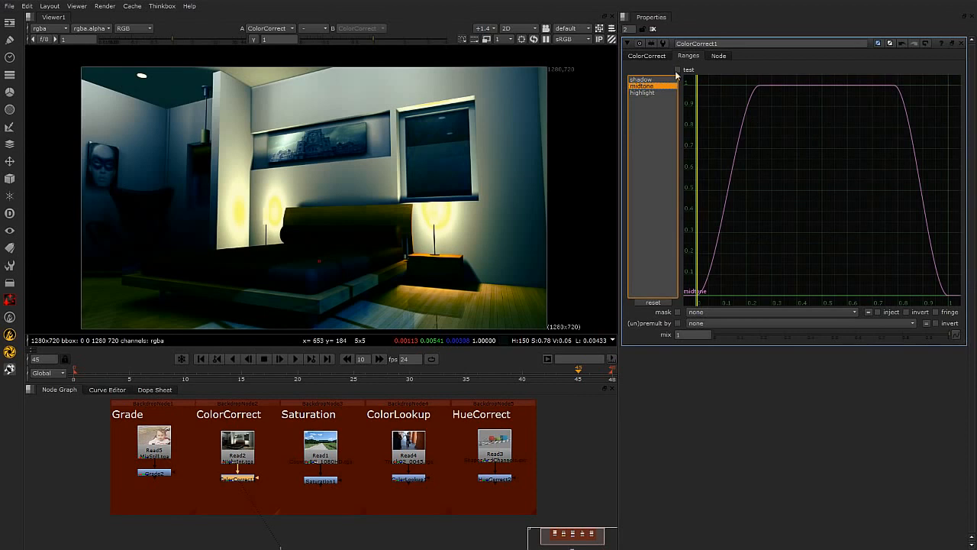
{"action": "left_click", "coordinate": [647, 56]}
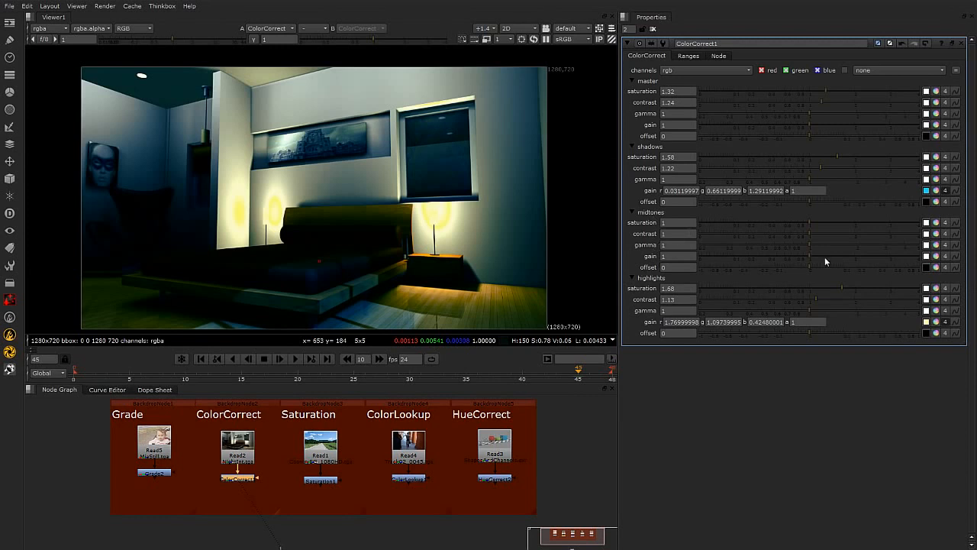
{"action": "left_click_drag", "start_coordinate": [810, 253], "coordinate": [831, 255]}
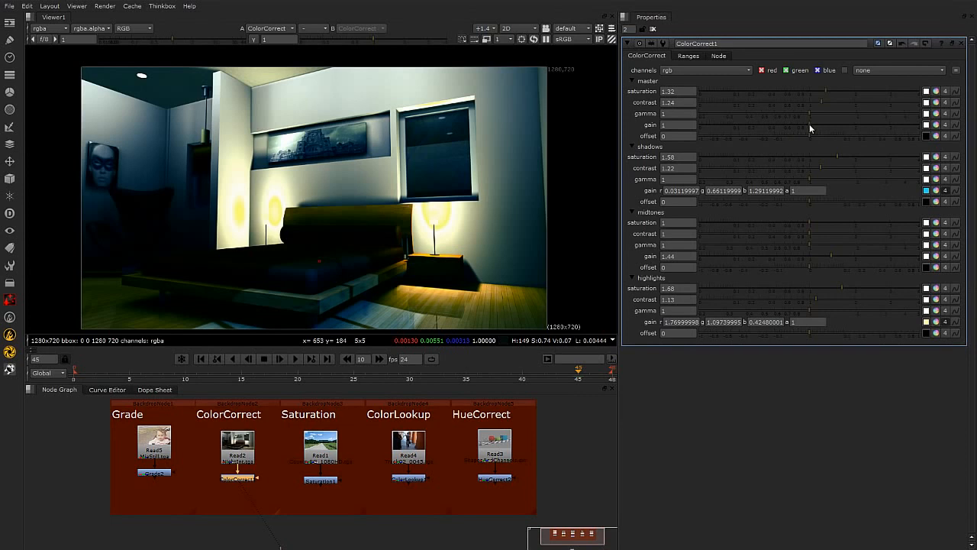
Adjust the master controls to gain 1.52, saturation 0.96, contrast 0.74 and gamma 0.79.
{"action": "mouse_move", "coordinate": [807, 124]}
{"action": "left_mouse_down"}
{"action": "mouse_move", "coordinate": [836, 121]}
{"action": "mouse_move", "coordinate": [800, 112]}
{"action": "mouse_move", "coordinate": [820, 113]}
{"action": "left_mouse_up"}
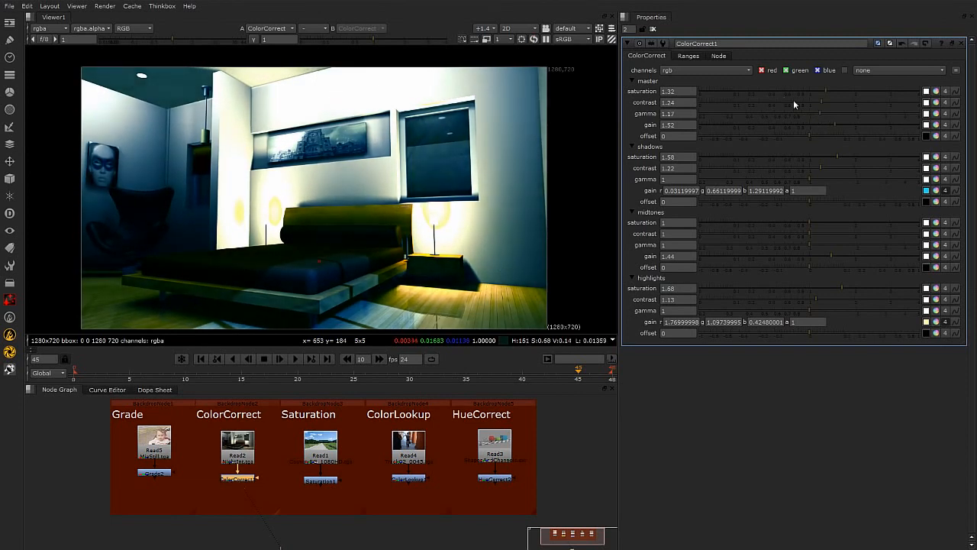
{"action": "left_click_drag", "start_coordinate": [826, 89], "coordinate": [792, 119]}
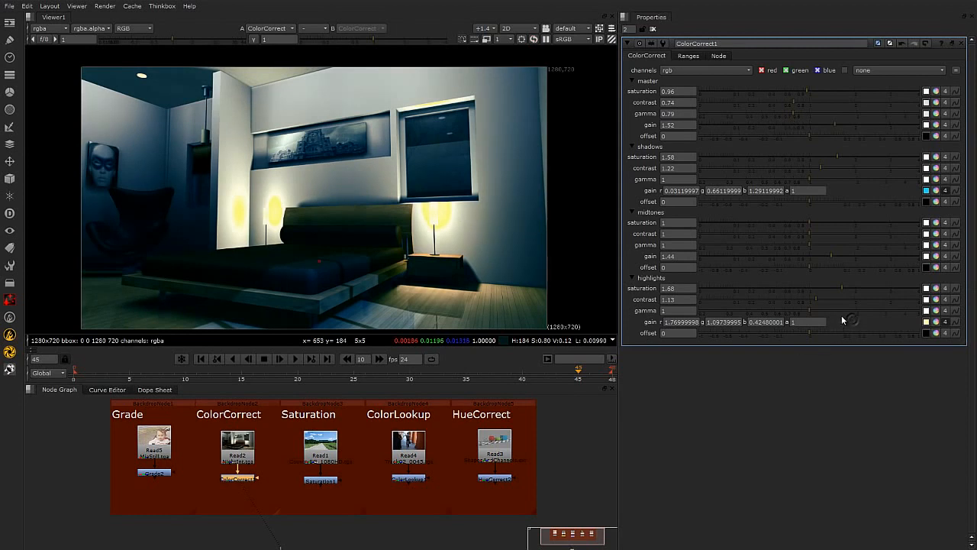
Set the highlights saturation to 0.58, contrast to 1.26 and gamma to 1.27, and raise the offset slightly.
{"action": "left_click_drag", "start_coordinate": [839, 288], "coordinate": [786, 298]}
{"action": "left_click_drag", "start_coordinate": [789, 300], "coordinate": [831, 310]}
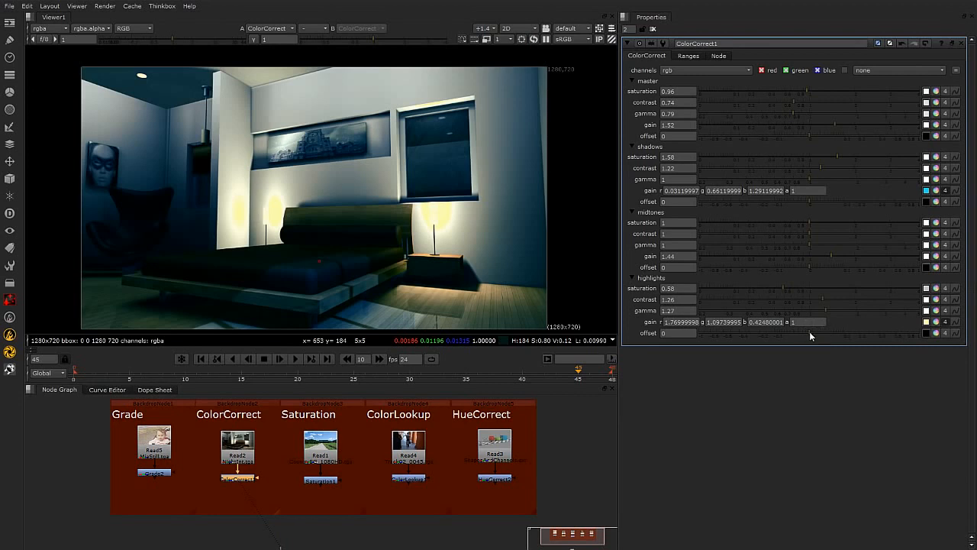
{"action": "left_click_drag", "start_coordinate": [808, 332], "coordinate": [847, 336]}
Move the highlight curve's starting point to about 0.9 in the ranges.
{"action": "left_click", "coordinate": [688, 56]}
{"action": "left_click", "coordinate": [644, 92]}
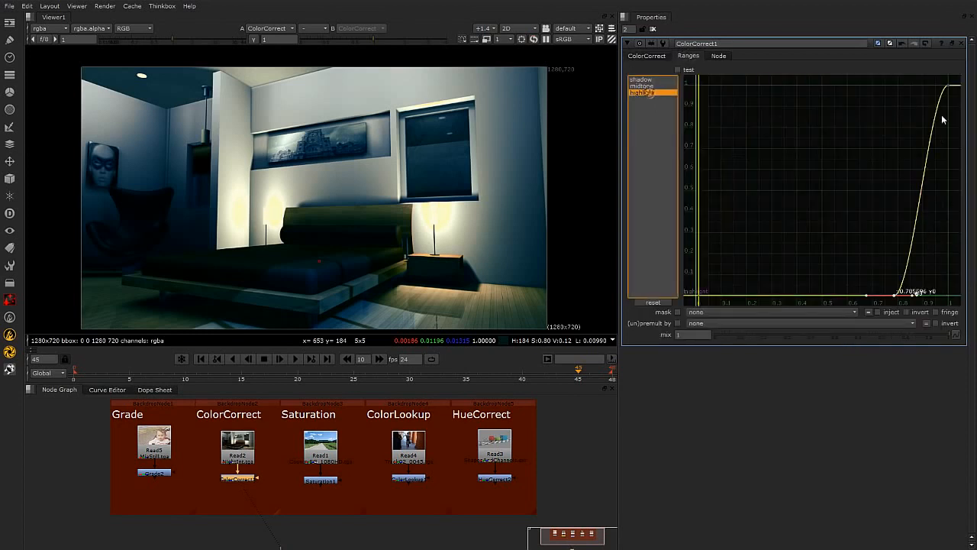
{"action": "left_click", "coordinate": [891, 295]}
{"action": "left_click_drag", "start_coordinate": [891, 297], "coordinate": [925, 302]}
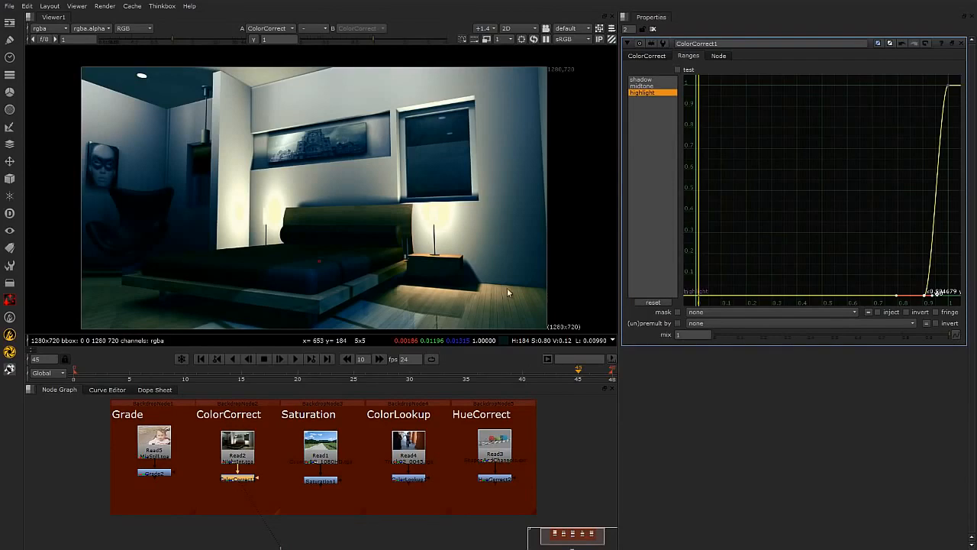
{"action": "scroll", "coordinate": [420, 221], "scroll_direction": "down", "scroll_amount": 2}
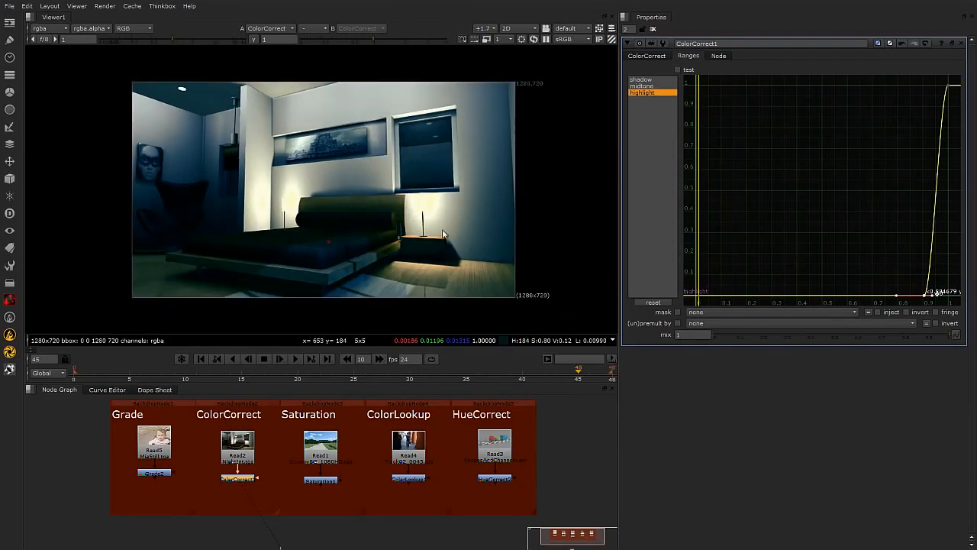
Set the master saturation to 1.14, gain to 1.42 and offset to 0.002.
{"action": "left_click", "coordinate": [649, 56]}
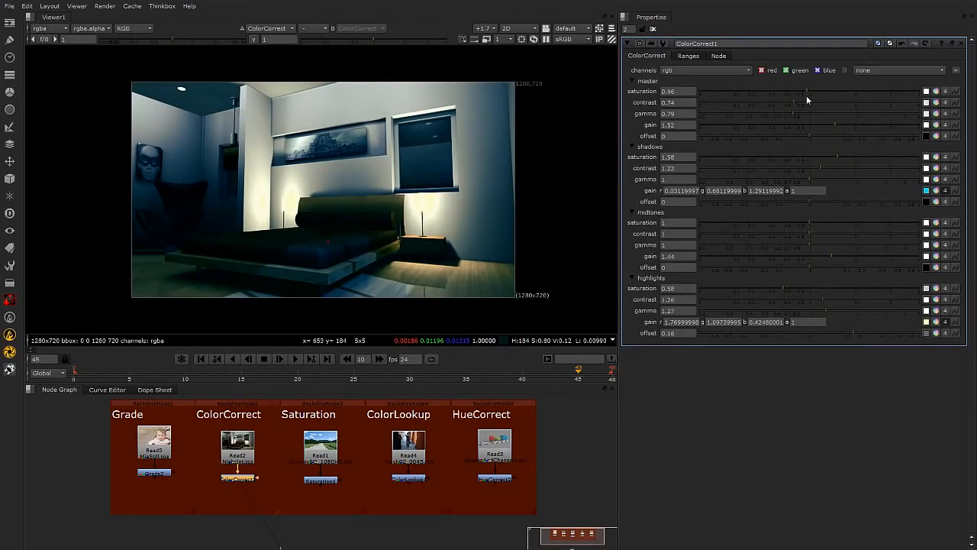
{"action": "left_click_drag", "start_coordinate": [807, 91], "coordinate": [817, 92]}
{"action": "mouse_move", "coordinate": [809, 137]}
{"action": "left_mouse_down"}
{"action": "mouse_move", "coordinate": [796, 139]}
{"action": "mouse_move", "coordinate": [814, 140]}
{"action": "mouse_move", "coordinate": [830, 126]}
{"action": "left_mouse_up"}
Toggle the ColorCorrect node on and off to compare the image before and after the correction.
{"action": "key", "text": "d"}
{"action": "middle_click_drag", "start_coordinate": [439, 239], "coordinate": [445, 252]}
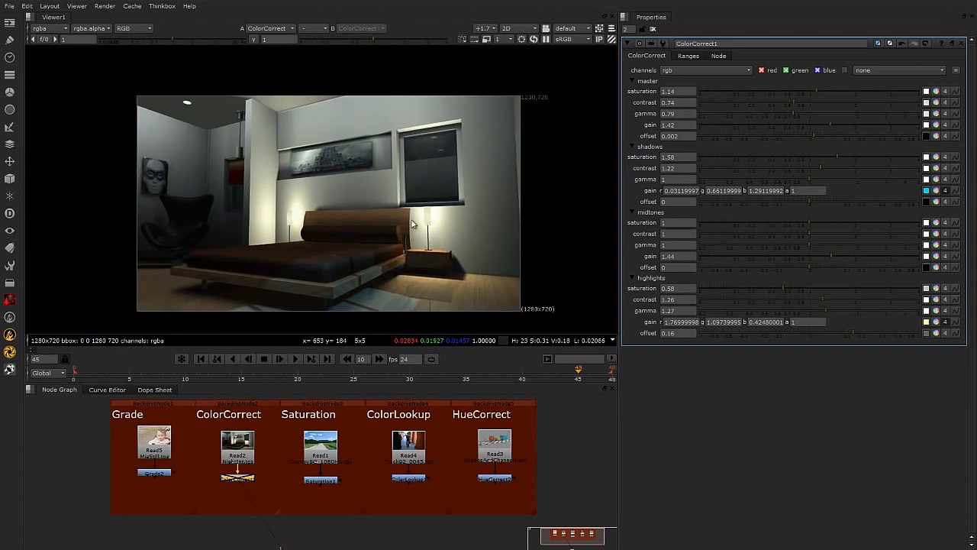
{"action": "key", "text": "d"}
{"action": "middle_click_drag", "start_coordinate": [452, 250], "coordinate": [449, 247]}
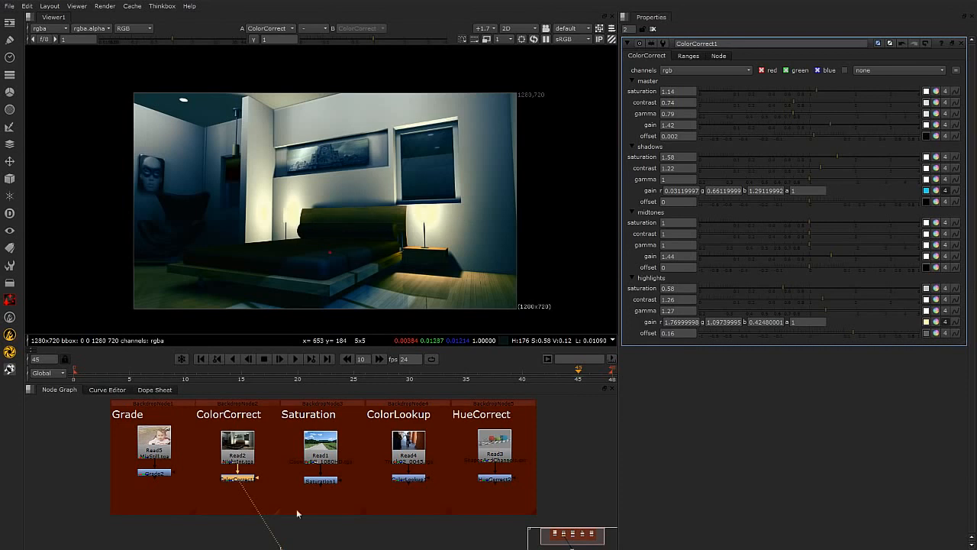
{"action": "key", "text": "d"}
{"action": "key", "text": "d"}
{"action": "key", "text": "d"}
{"action": "key", "text": "d"}
{"action": "key", "text": "d"}
{"action": "key", "text": "d"}
{"action": "key", "text": "d"}
{"action": "key", "text": "d"}
{"action": "key", "text": "d"}
{"action": "key", "text": "d"}
View the Saturation node's output and open its properties.
{"action": "left_click", "coordinate": [365, 485]}
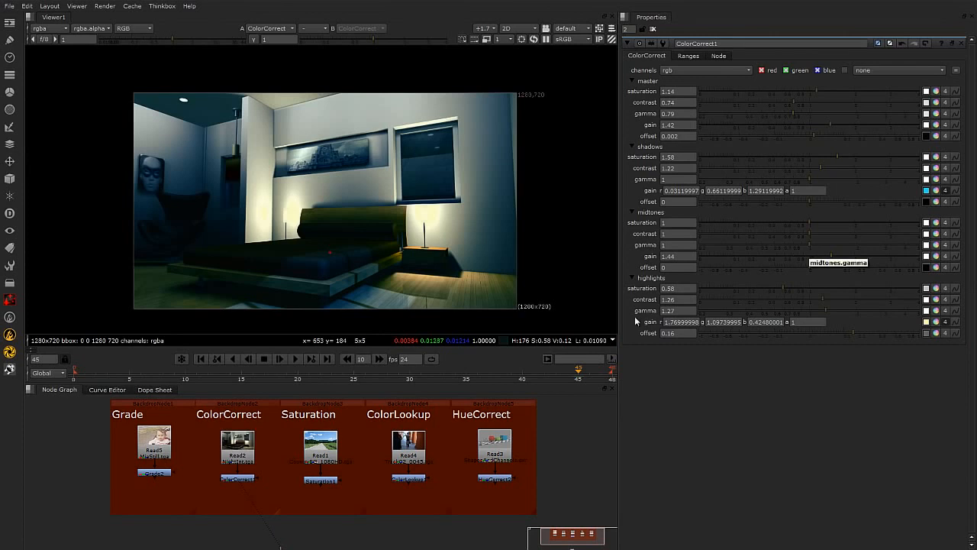
{"action": "left_click", "coordinate": [329, 481]}
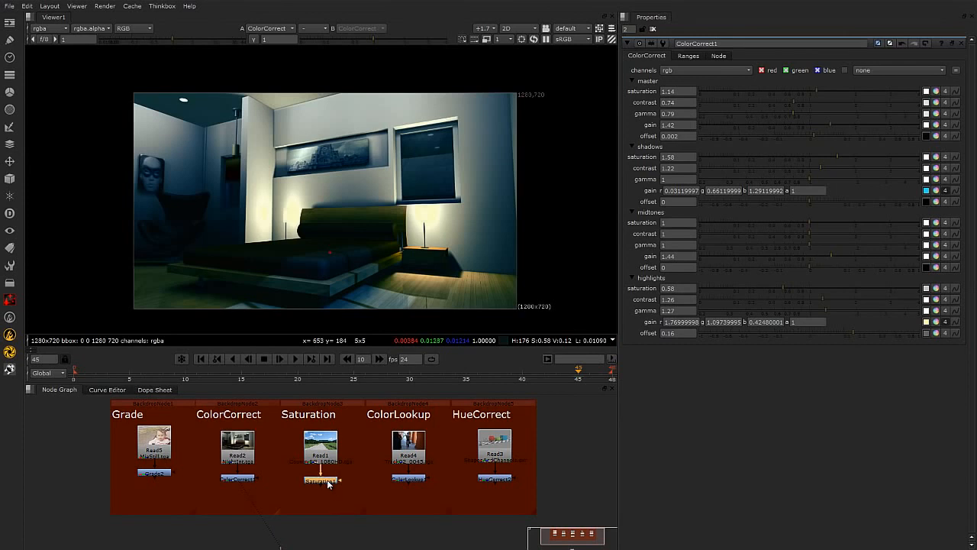
{"action": "key", "text": "1"}
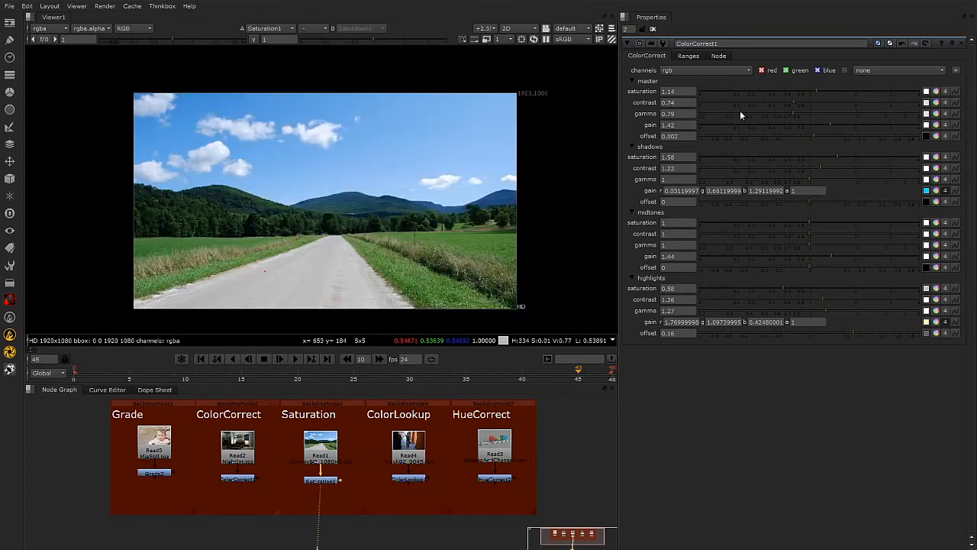
{"action": "double_click", "coordinate": [320, 480]}
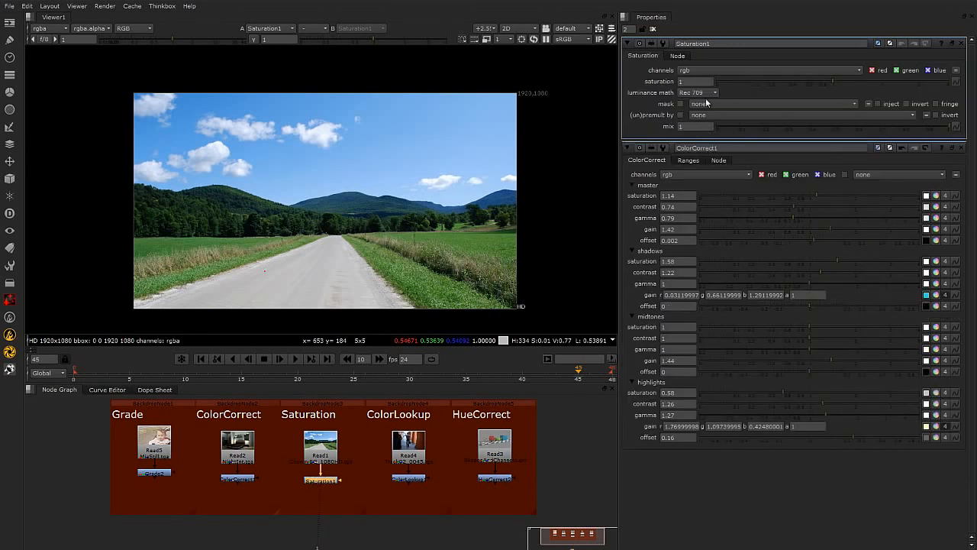
Desaturate the road image by setting the saturation to 0.
{"action": "left_click_drag", "start_coordinate": [825, 82], "coordinate": [722, 81]}
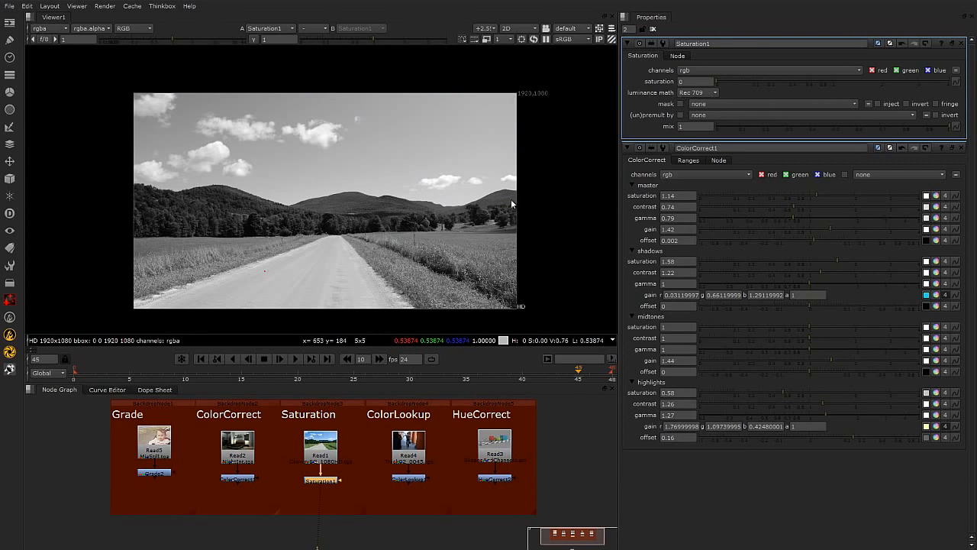
{"action": "left_click", "coordinate": [716, 81]}
{"action": "left_click", "coordinate": [751, 81]}
{"action": "scroll", "coordinate": [339, 218], "scroll_direction": "up", "scroll_amount": 2}
{"action": "left_click_drag", "start_coordinate": [752, 82], "coordinate": [695, 83]}
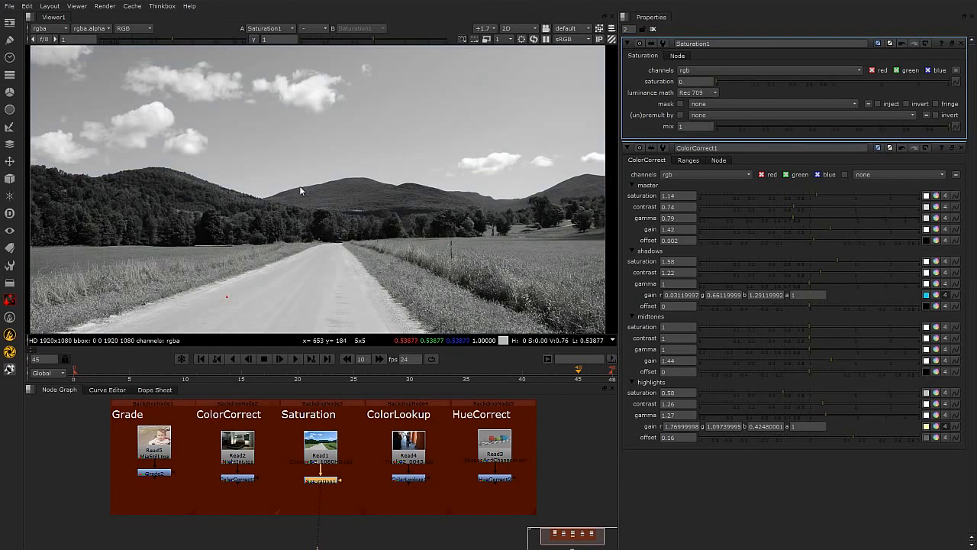
{"action": "middle_click_drag", "start_coordinate": [364, 193], "coordinate": [367, 186]}
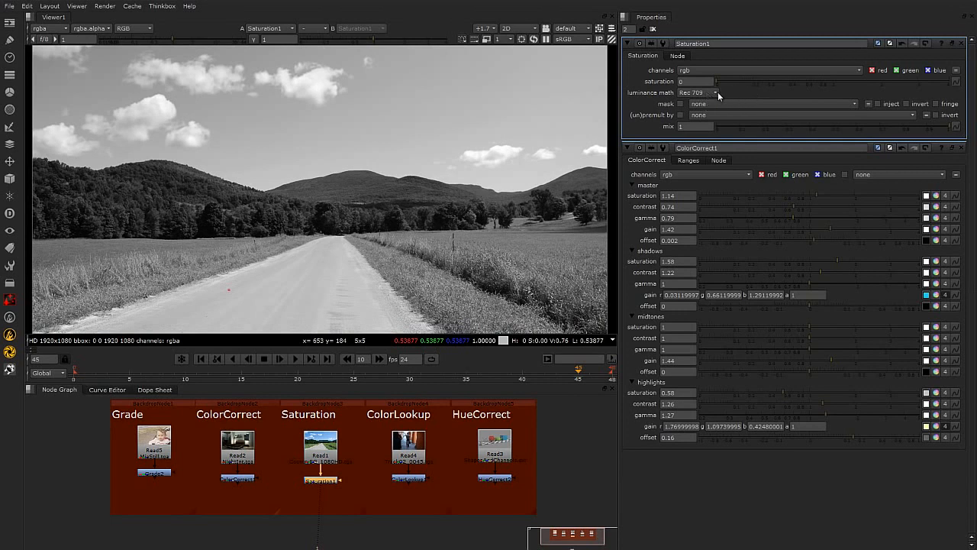
Switch the luminance math to Average and then to Maximum.
{"action": "left_click", "coordinate": [717, 92]}
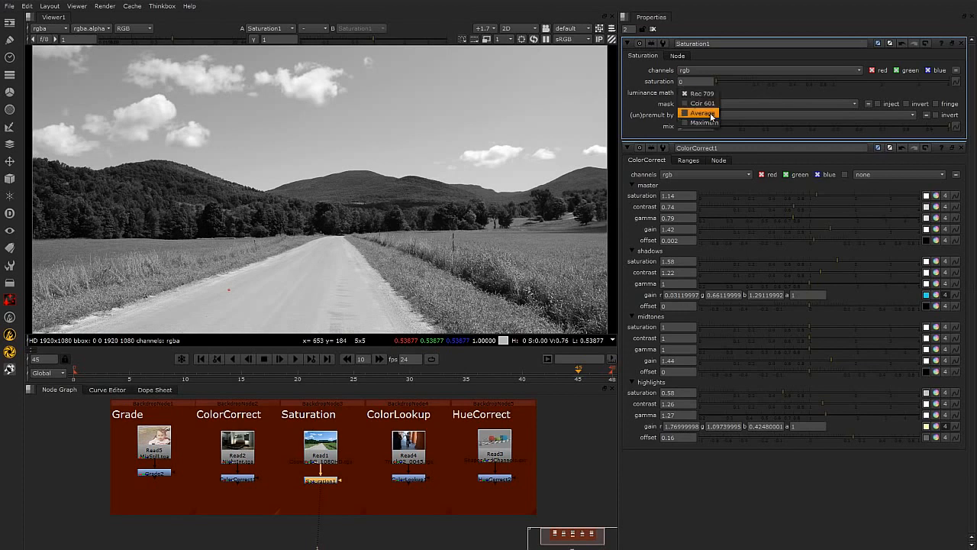
{"action": "left_click", "coordinate": [707, 115]}
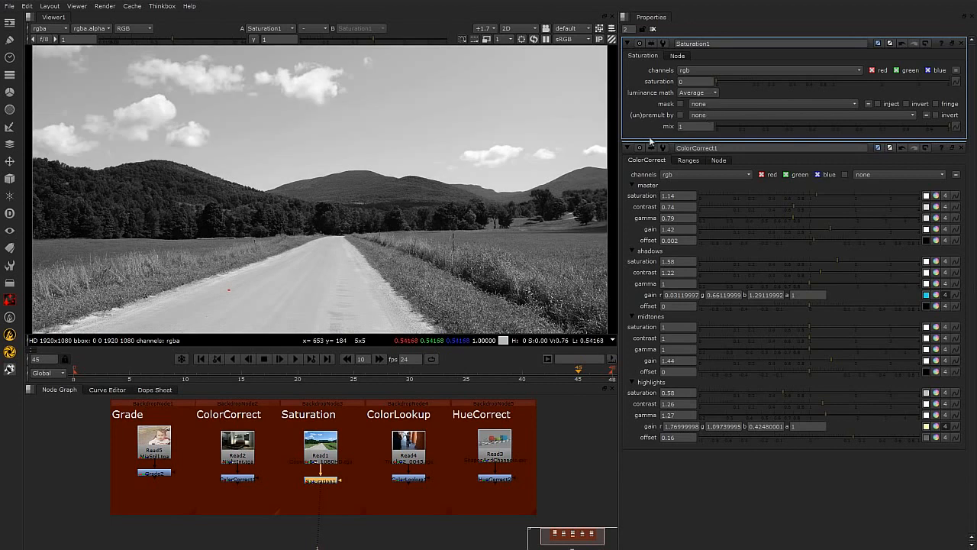
{"action": "scroll", "coordinate": [483, 226], "scroll_direction": "down", "scroll_amount": 1}
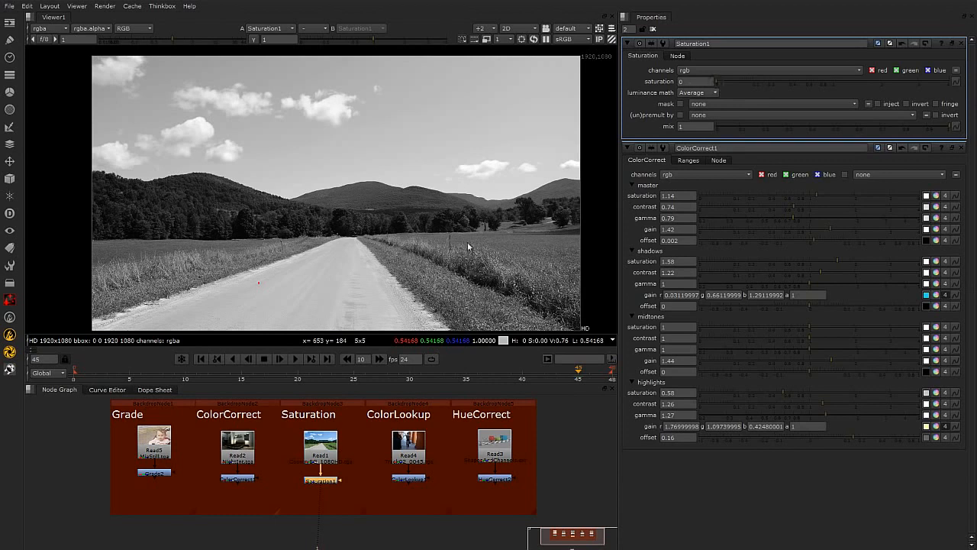
{"action": "left_click", "coordinate": [704, 94]}
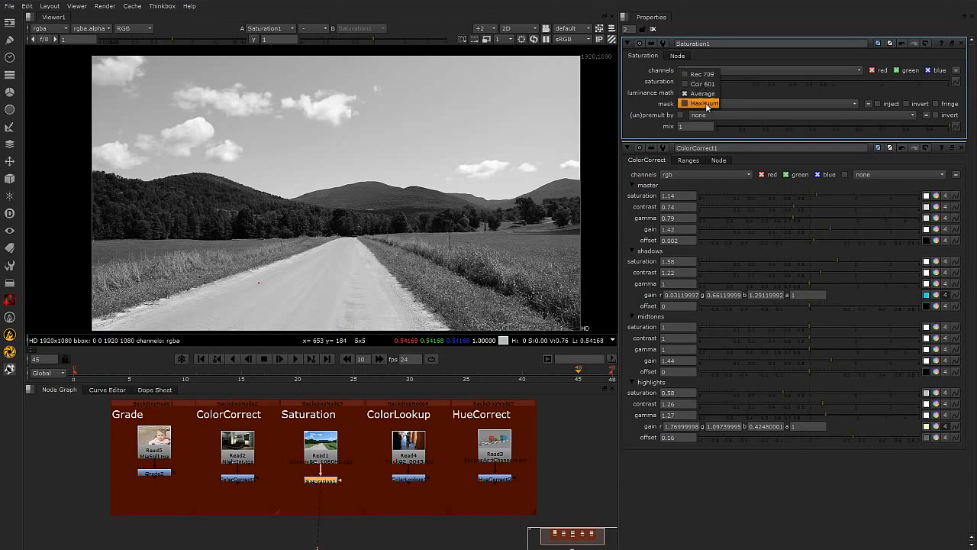
{"action": "left_click", "coordinate": [704, 103]}
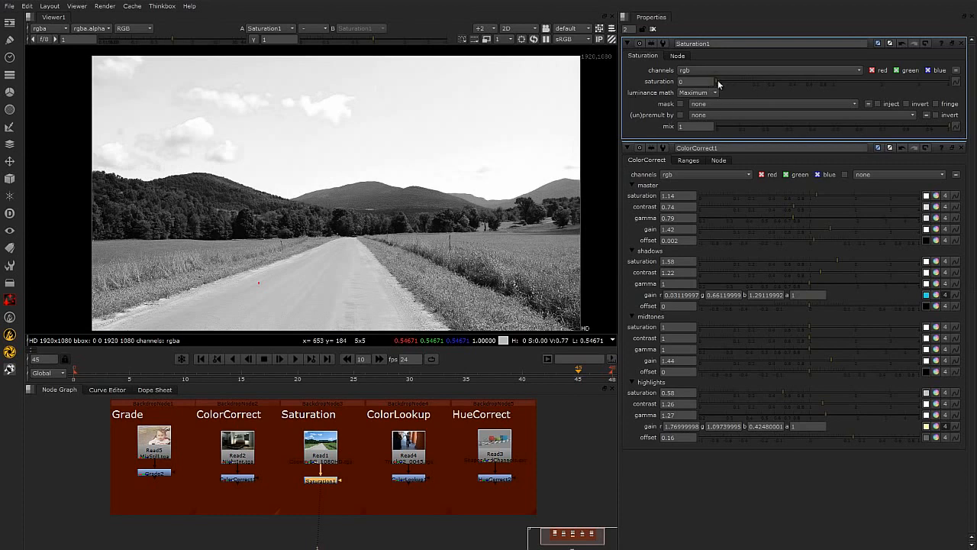
Raise the saturation to 4.
{"action": "left_click", "coordinate": [711, 95]}
{"action": "left_click", "coordinate": [711, 93]}
{"action": "left_click_drag", "start_coordinate": [718, 84], "coordinate": [967, 92]}
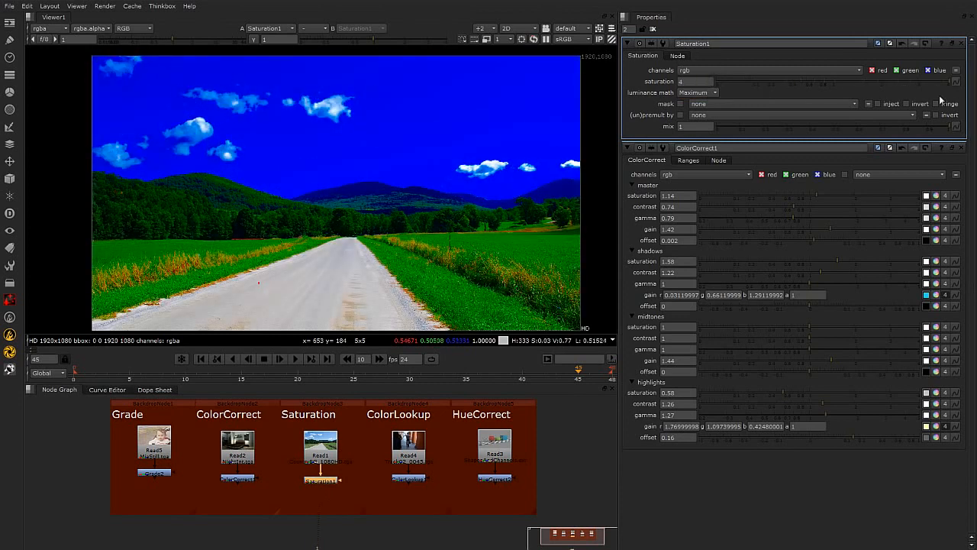
Cycle the luminance math through Average, Maximum and Rec 709 at high saturation.
{"action": "left_click", "coordinate": [701, 94]}
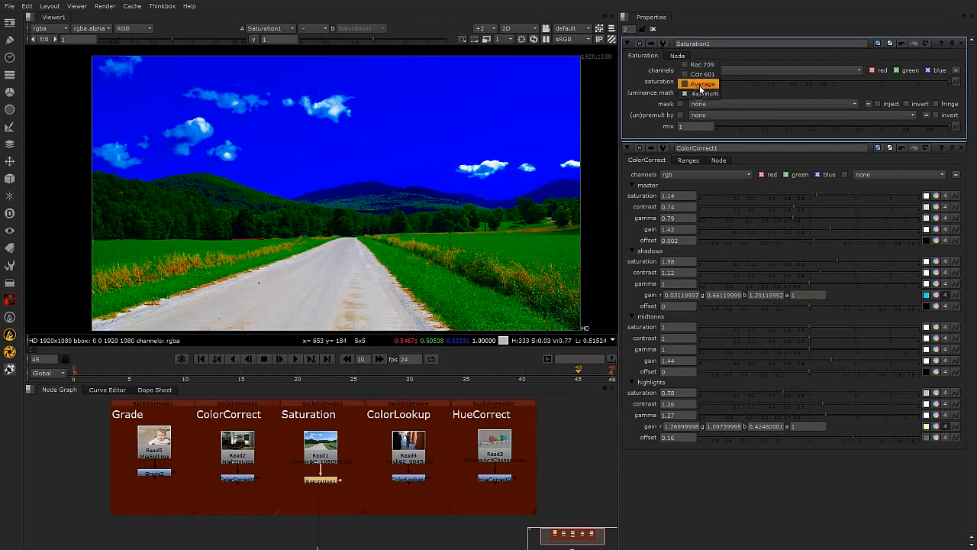
{"action": "left_click", "coordinate": [701, 85]}
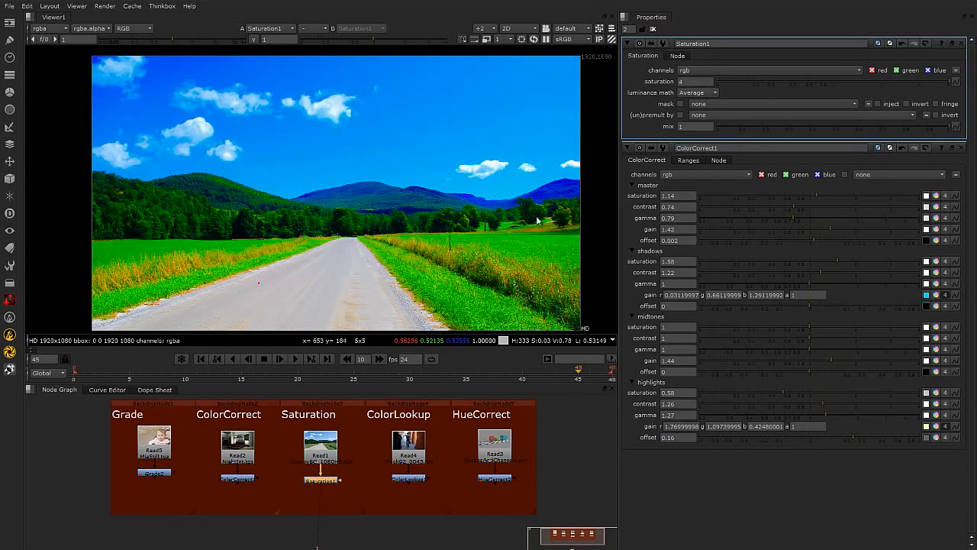
{"action": "left_click", "coordinate": [696, 92]}
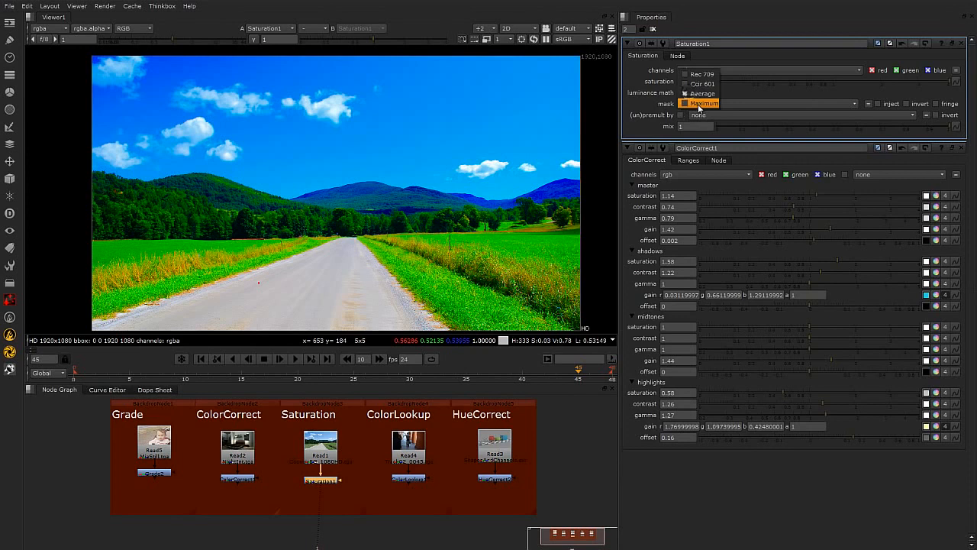
{"action": "left_click", "coordinate": [695, 103]}
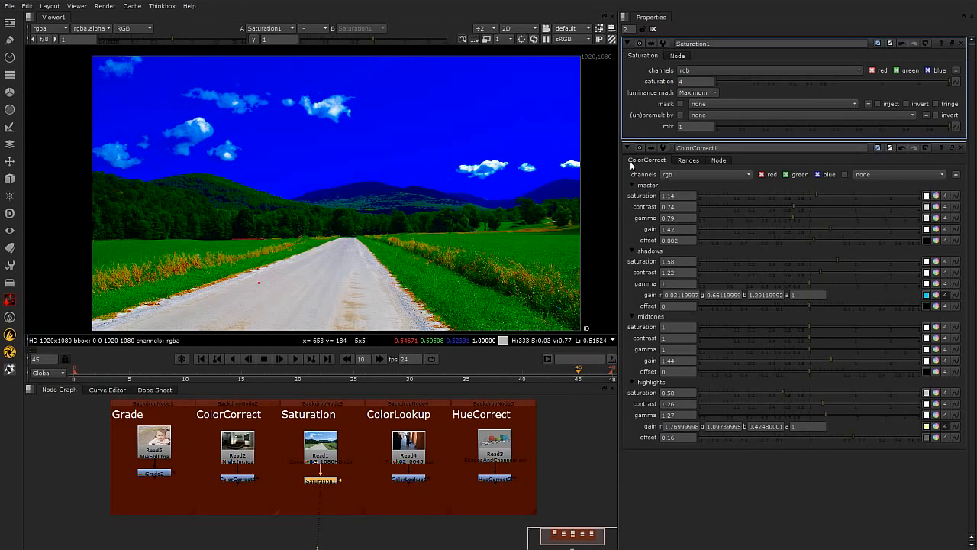
{"action": "left_click", "coordinate": [713, 94]}
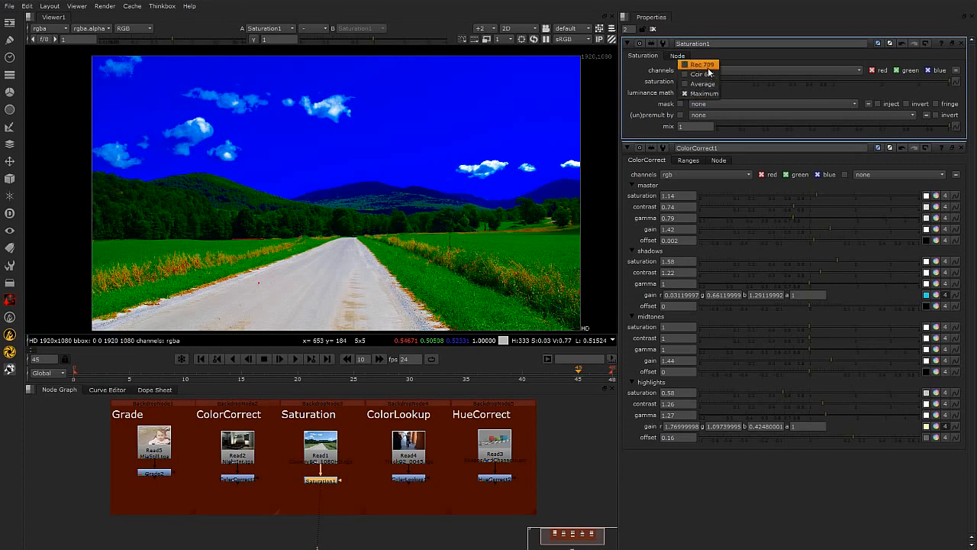
{"action": "left_click", "coordinate": [705, 66]}
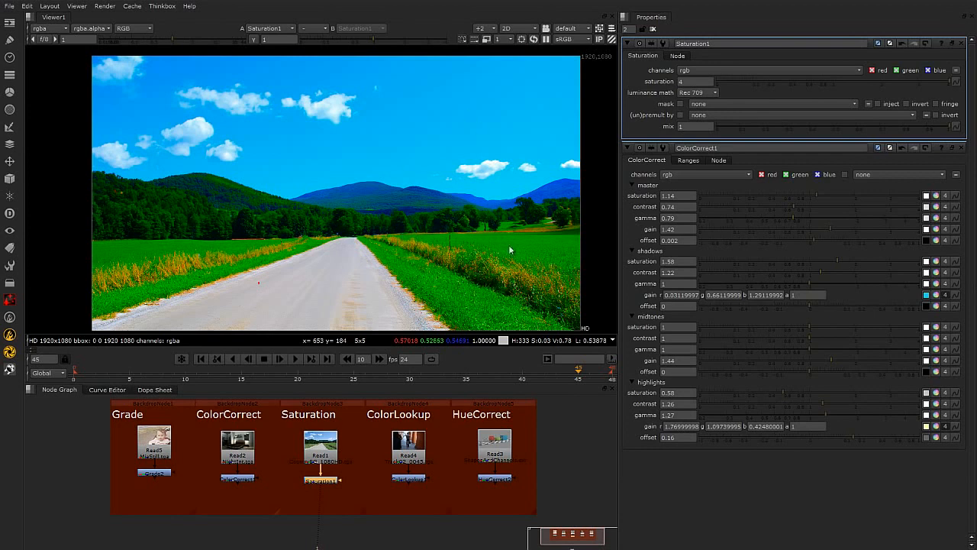
Set the saturation back to 0 while switching the luminance math between Average and Rec 709.
{"action": "left_click", "coordinate": [712, 90]}
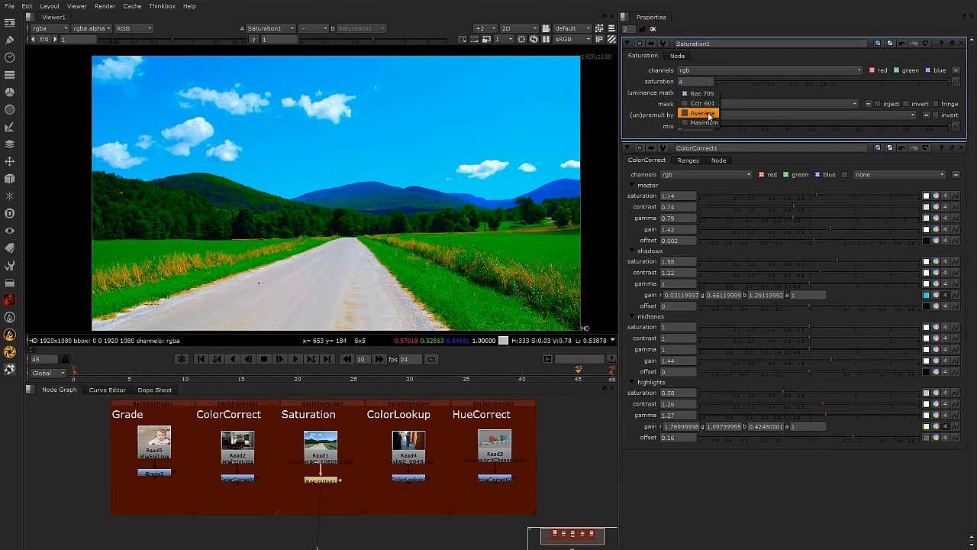
{"action": "left_click", "coordinate": [702, 112]}
{"action": "left_click_drag", "start_coordinate": [768, 81], "coordinate": [716, 87]}
{"action": "left_click", "coordinate": [714, 91]}
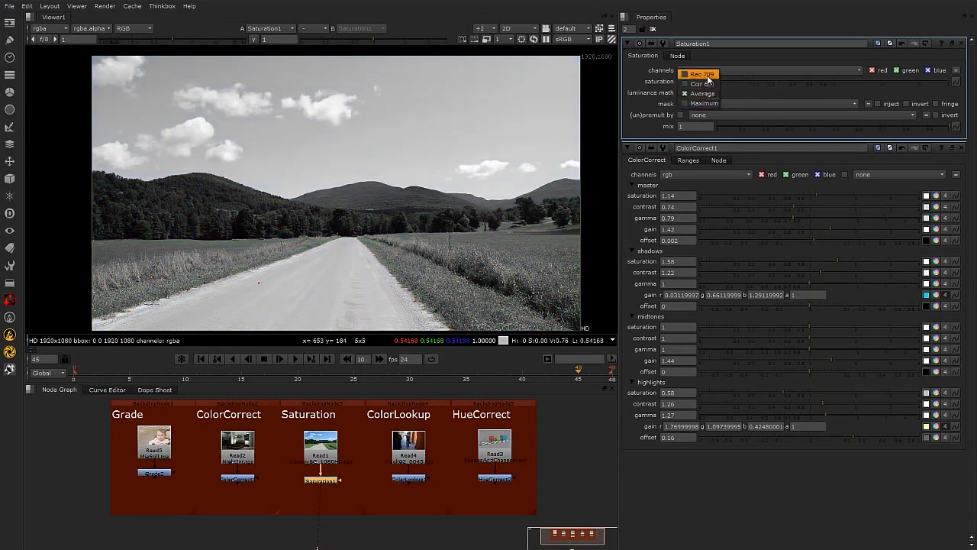
{"action": "left_click", "coordinate": [704, 71]}
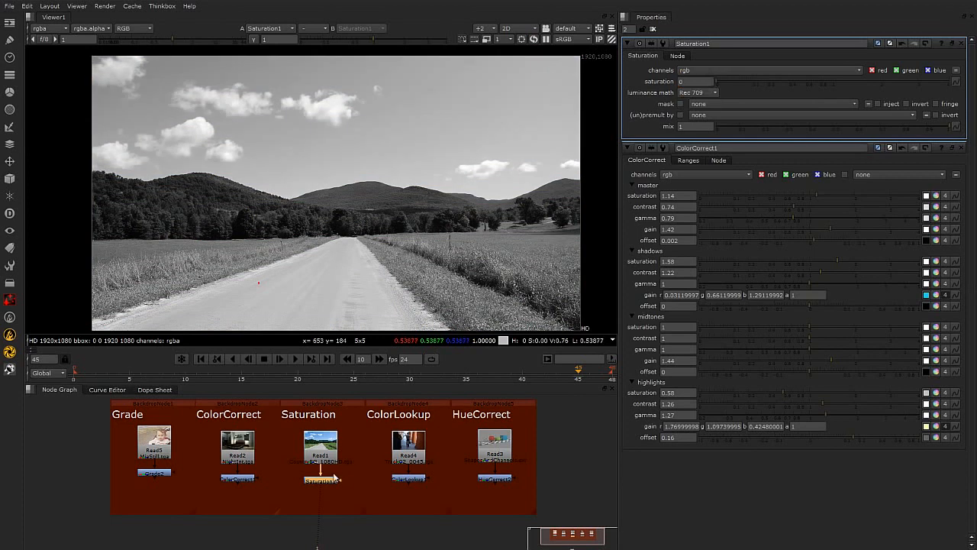
View the ColorLookup node in the viewer and close the Saturation and ColorCorrect properties panels.
{"action": "left_click", "coordinate": [423, 480]}
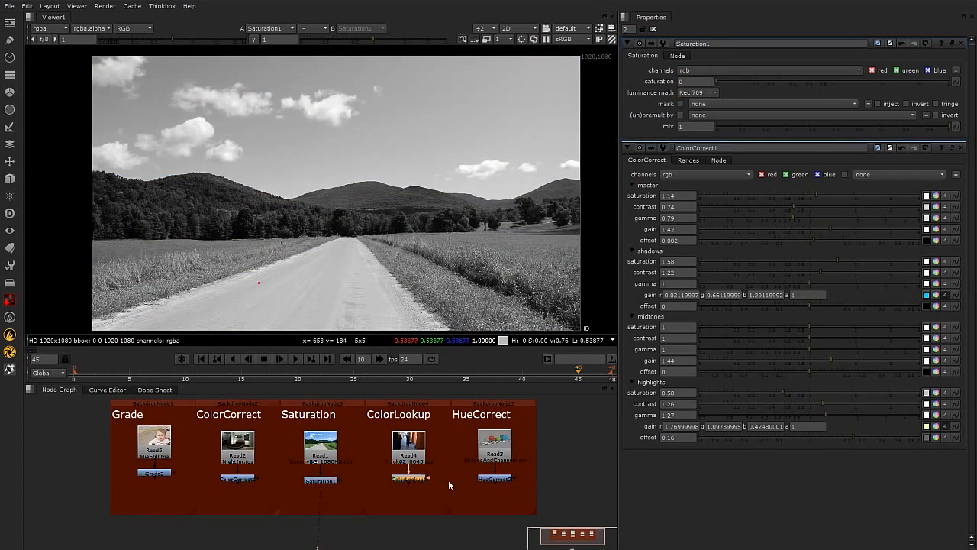
{"action": "key", "text": "1"}
{"action": "key", "text": "Return"}
{"action": "left_click", "coordinate": [963, 43]}
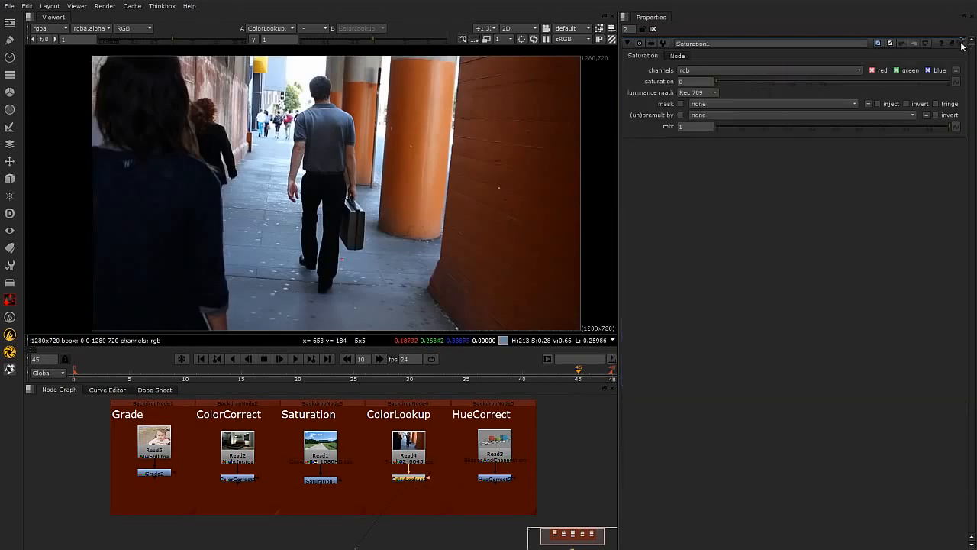
{"action": "left_click", "coordinate": [962, 44]}
{"action": "left_click", "coordinate": [571, 449]}
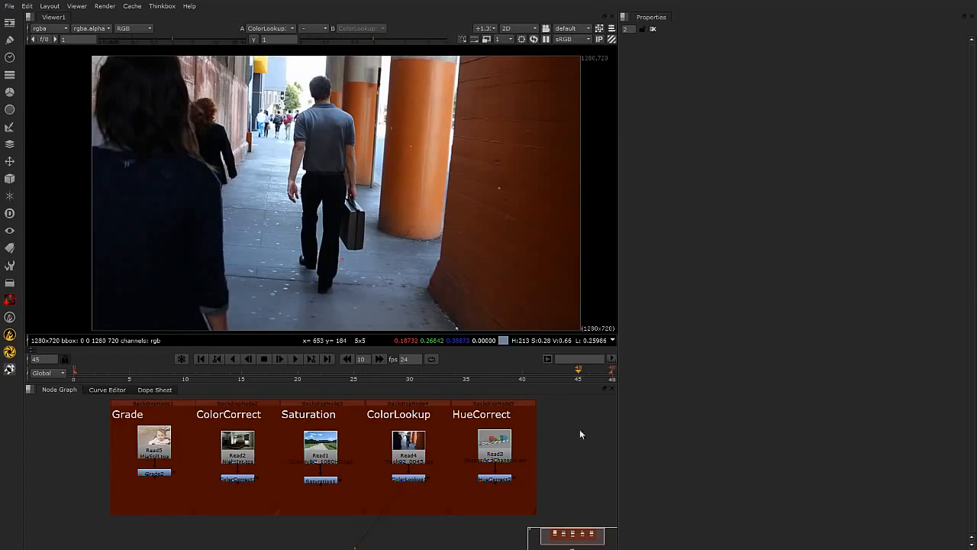
Open the project settings and step through each LUT curve in the LUT list from linear to REDSpace.
{"action": "key", "text": "s"}
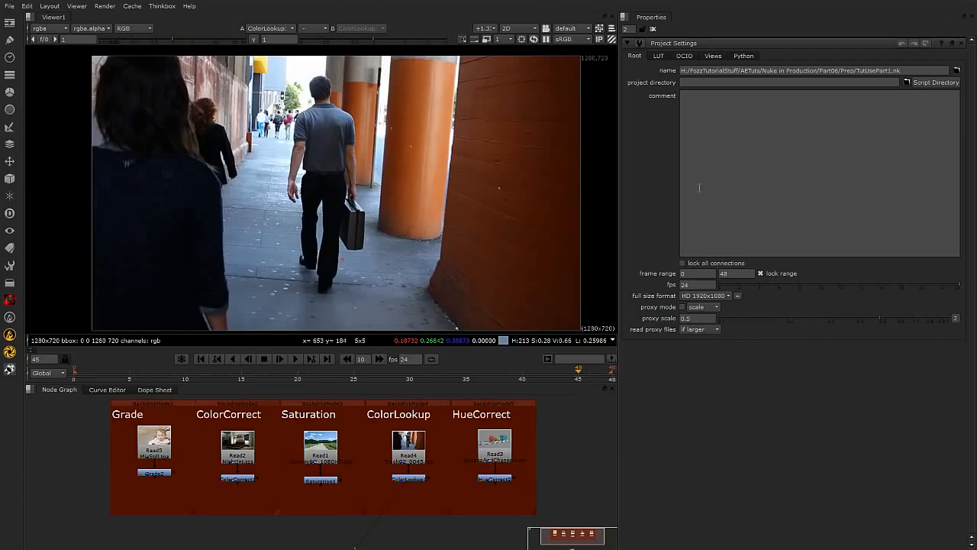
{"action": "left_click", "coordinate": [660, 56]}
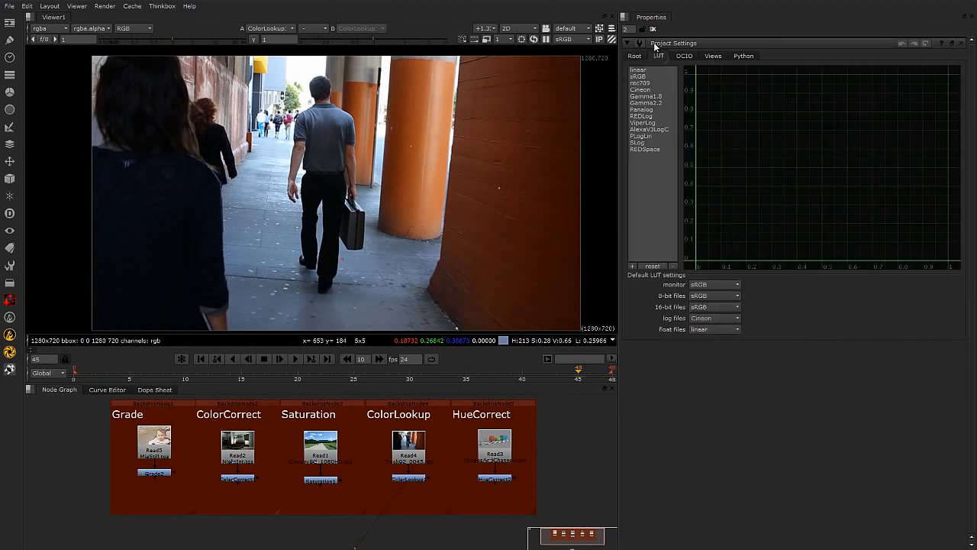
{"action": "left_click", "coordinate": [638, 69]}
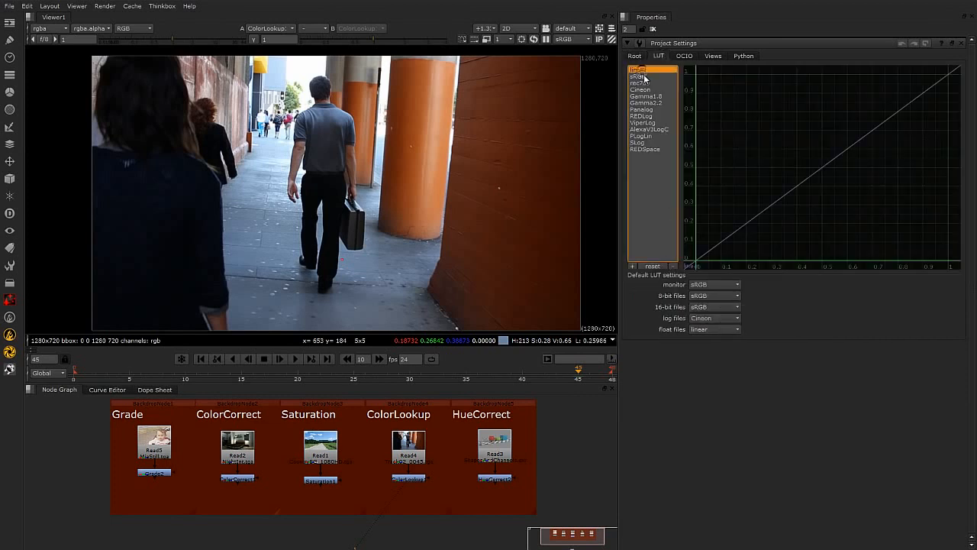
{"action": "left_click", "coordinate": [641, 83]}
{"action": "left_click", "coordinate": [646, 90]}
{"action": "left_click", "coordinate": [644, 96]}
{"action": "left_click", "coordinate": [643, 103]}
{"action": "left_click", "coordinate": [643, 109]}
{"action": "left_click", "coordinate": [643, 117]}
{"action": "left_click", "coordinate": [642, 123]}
{"action": "left_click", "coordinate": [641, 136]}
{"action": "left_click", "coordinate": [641, 142]}
{"action": "left_click", "coordinate": [643, 149]}
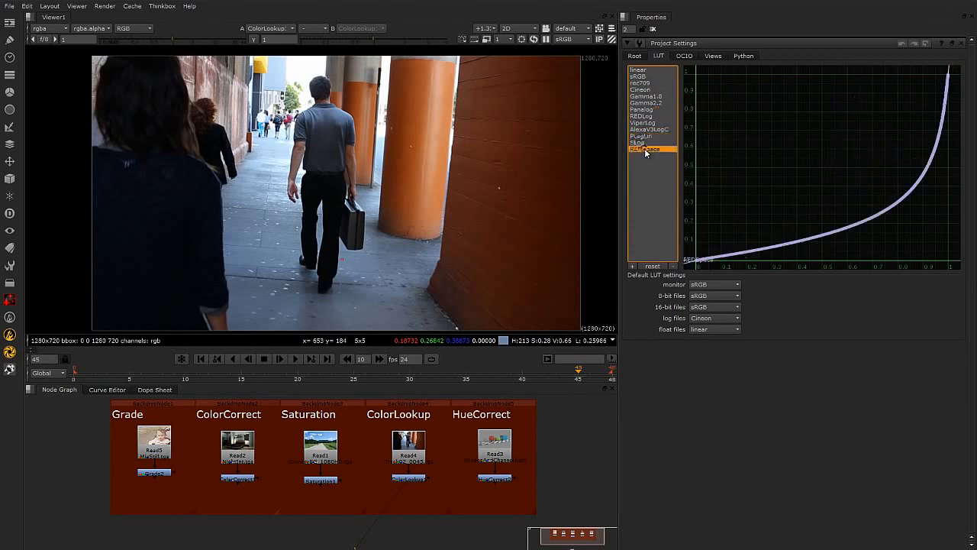
Compare the linear, sRGB, rec709, gamma, Panalog, AlexaV3LogC and REDSpace LUT curves.
{"action": "left_click", "coordinate": [643, 71]}
{"action": "left_click", "coordinate": [646, 83]}
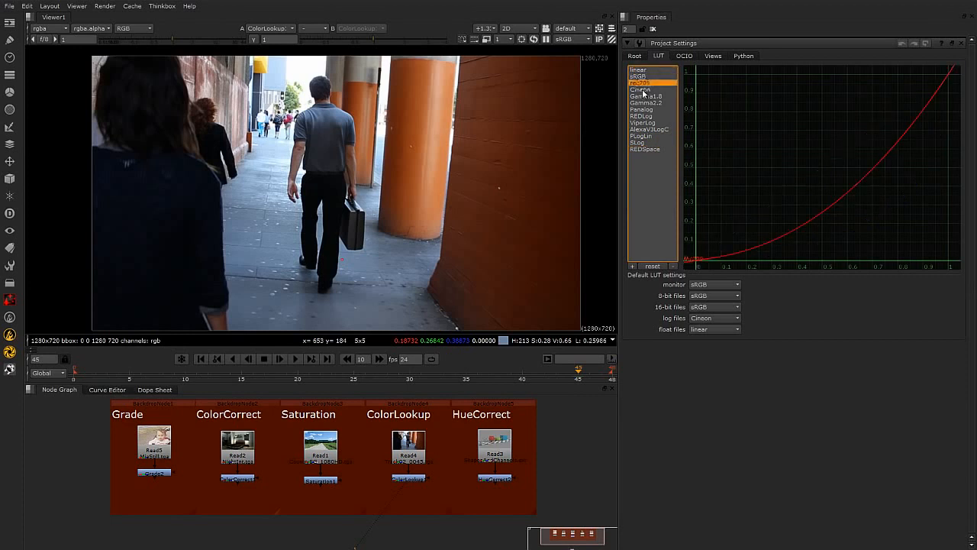
{"action": "left_click", "coordinate": [640, 70]}
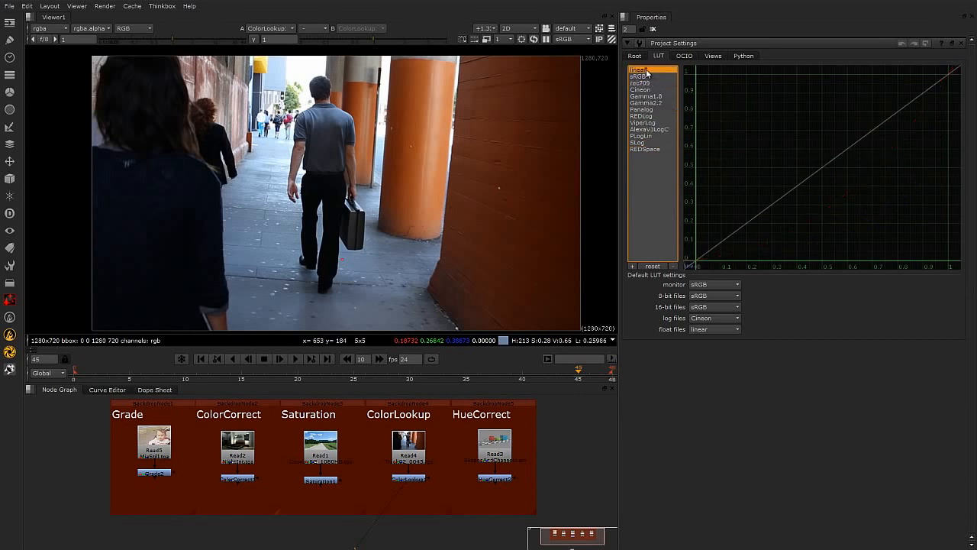
{"action": "left_click", "coordinate": [640, 77]}
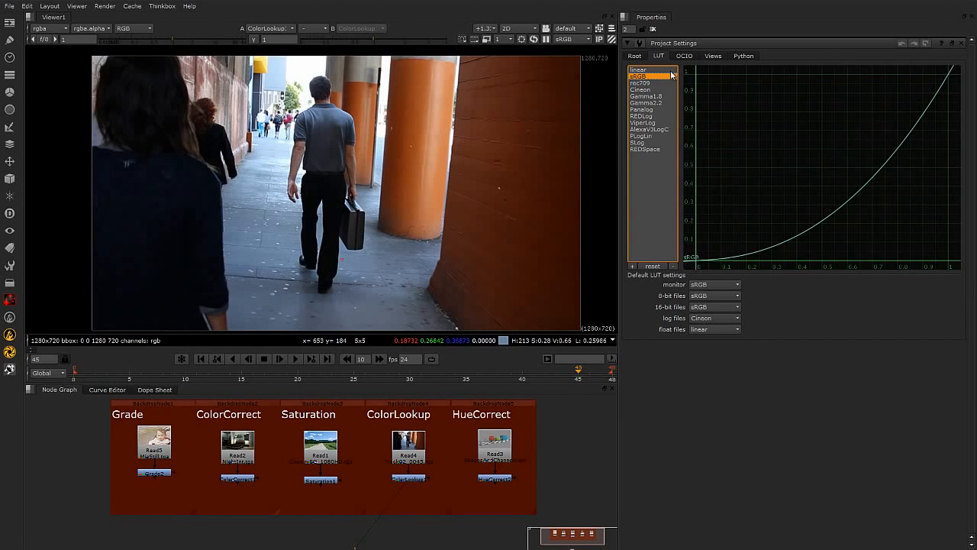
{"action": "left_click", "coordinate": [646, 82]}
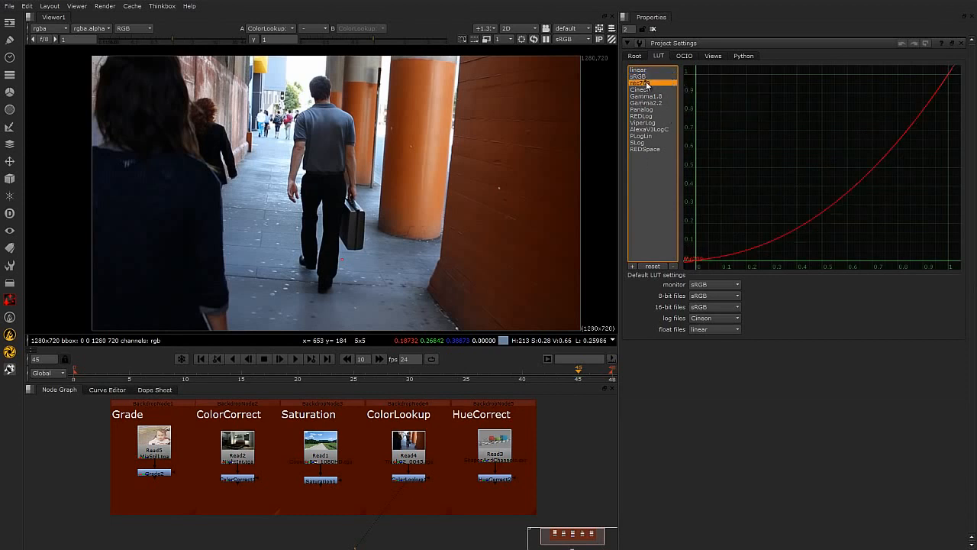
{"action": "left_click", "coordinate": [642, 89]}
{"action": "left_click", "coordinate": [647, 96]}
{"action": "left_click", "coordinate": [649, 102]}
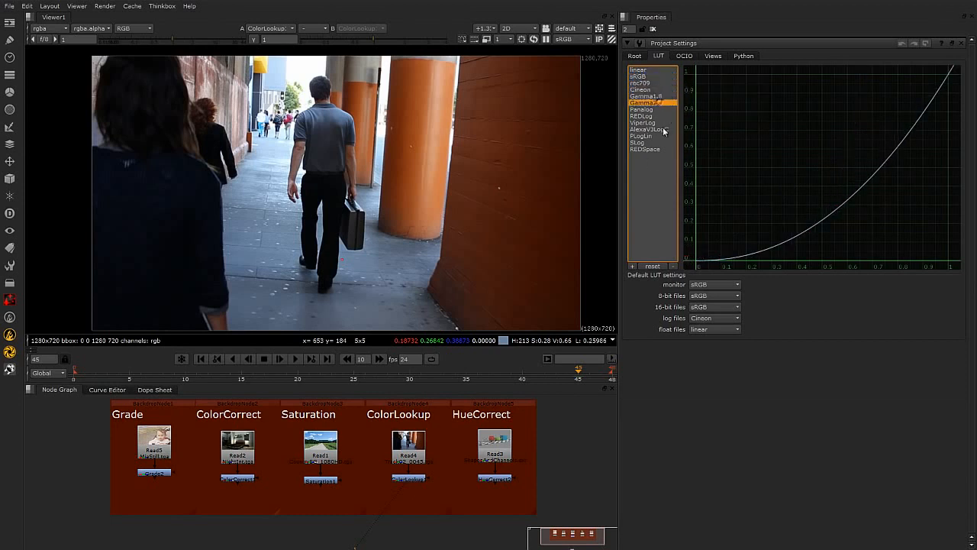
{"action": "left_click", "coordinate": [652, 110]}
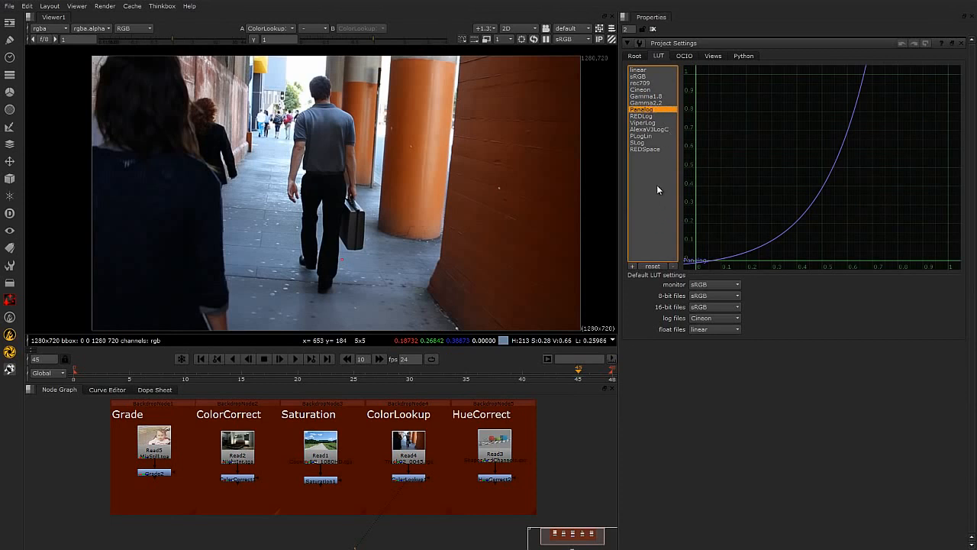
{"action": "left_click", "coordinate": [652, 150]}
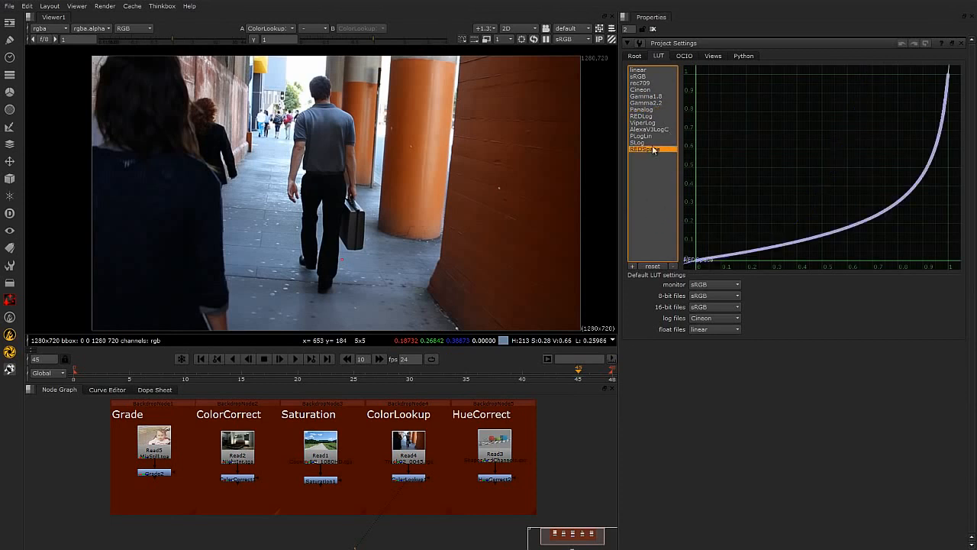
{"action": "left_click", "coordinate": [651, 130]}
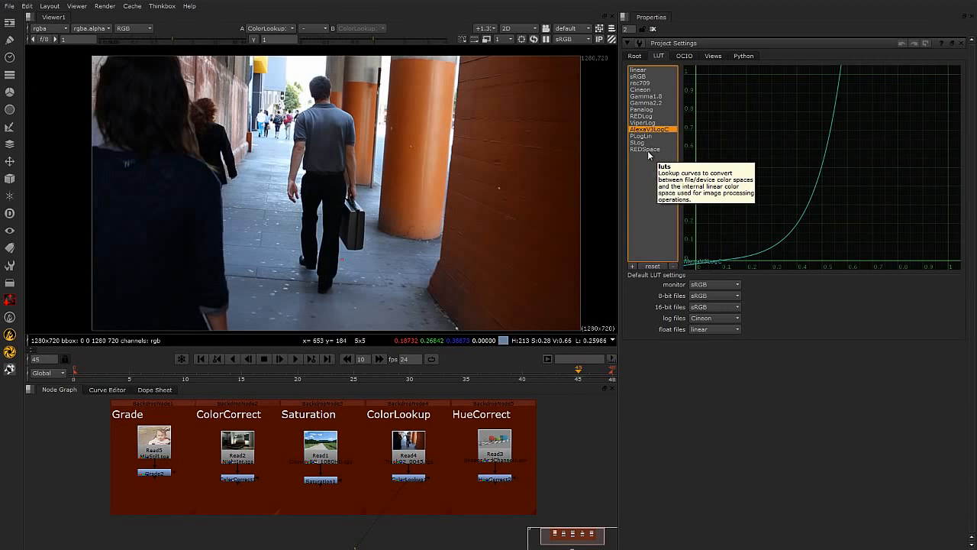
{"action": "left_click", "coordinate": [650, 150]}
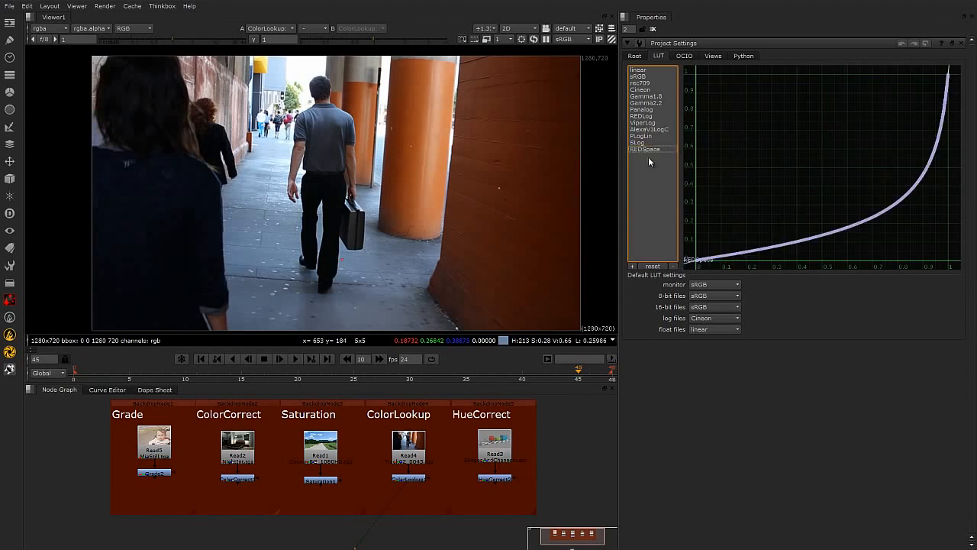
Alternate between the Gamma1.8 and Gamma2.2 LUT curves and return the selection to linear.
{"action": "left_click", "coordinate": [657, 97]}
{"action": "left_click", "coordinate": [659, 103]}
{"action": "left_click", "coordinate": [658, 97]}
{"action": "left_click", "coordinate": [658, 103]}
{"action": "left_click", "coordinate": [658, 96]}
{"action": "left_click", "coordinate": [658, 103]}
{"action": "left_click", "coordinate": [659, 96]}
{"action": "left_click", "coordinate": [660, 103]}
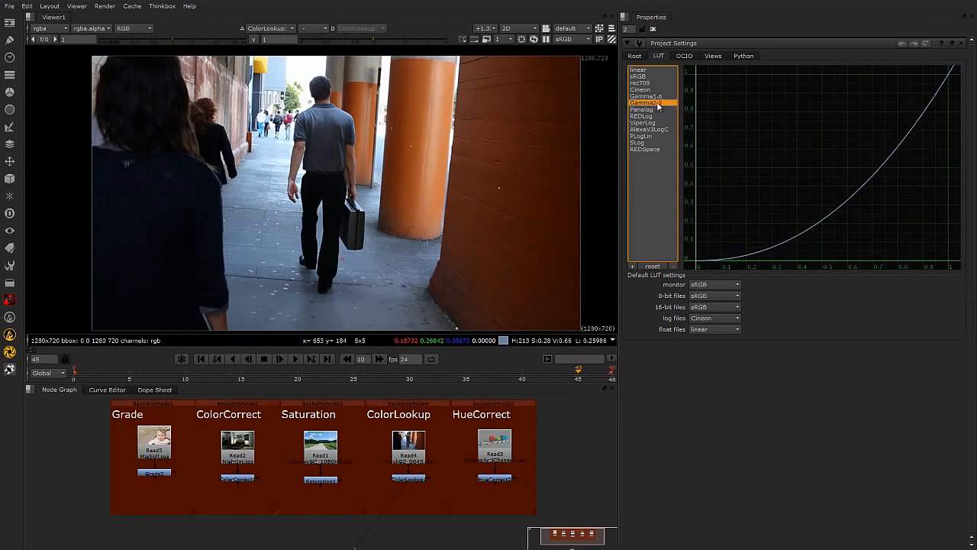
{"action": "left_click", "coordinate": [654, 97]}
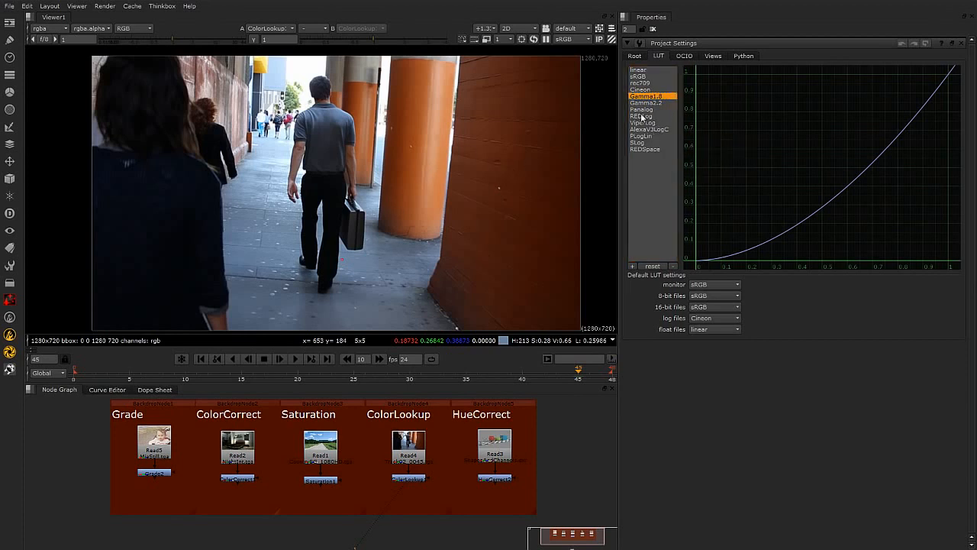
{"action": "left_click", "coordinate": [638, 69]}
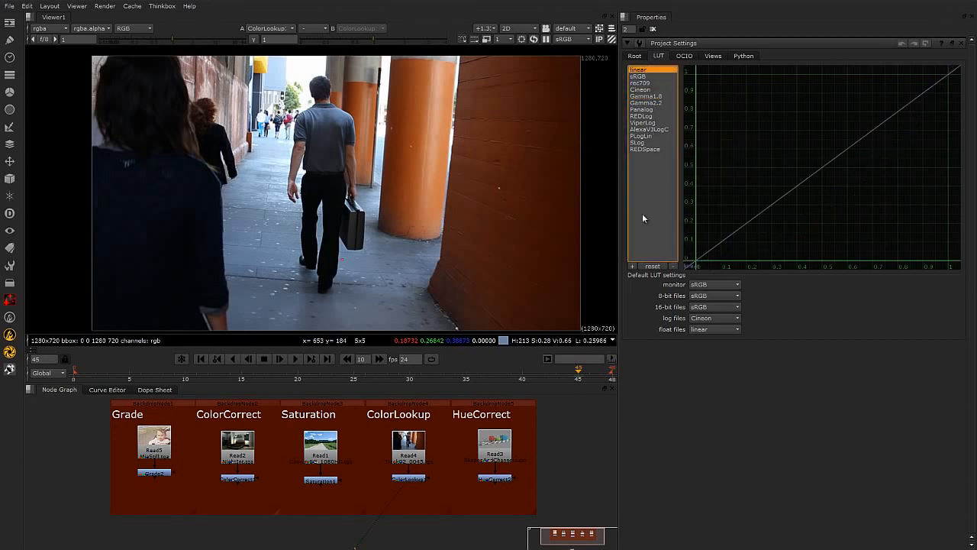
Open the ColorLookup properties and bend the master curve into an S-shaped contrast curve with added points.
{"action": "double_click", "coordinate": [414, 479]}
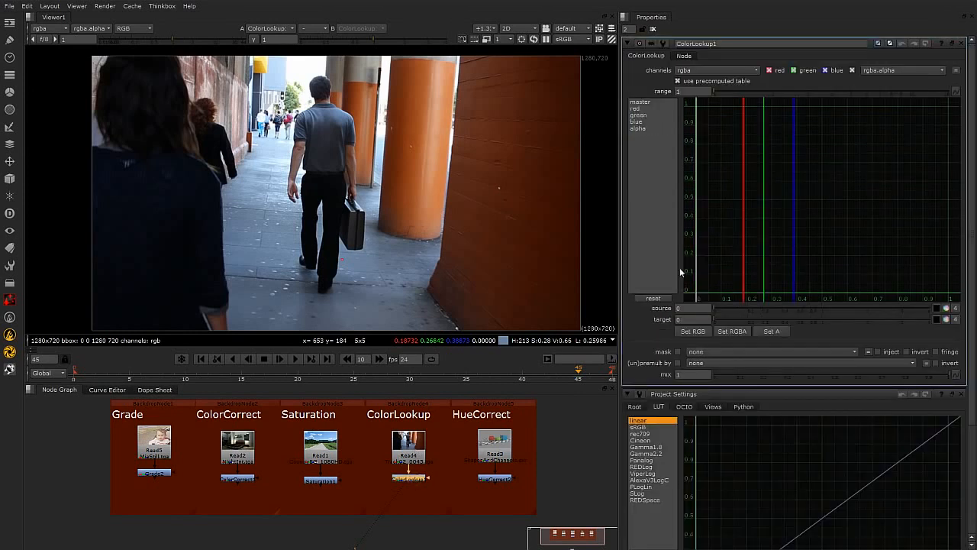
{"action": "left_click", "coordinate": [649, 102]}
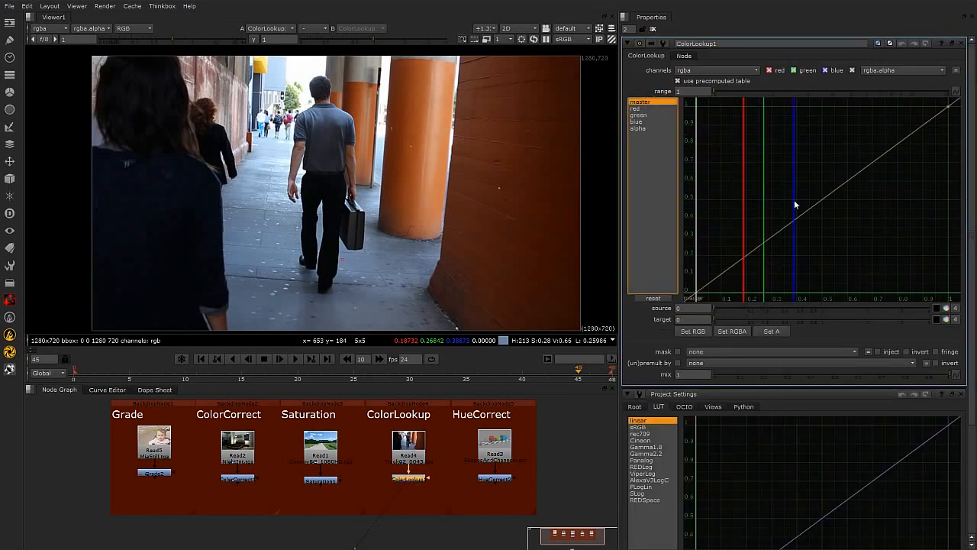
{"action": "middle_click_drag", "start_coordinate": [800, 185], "coordinate": [799, 194]}
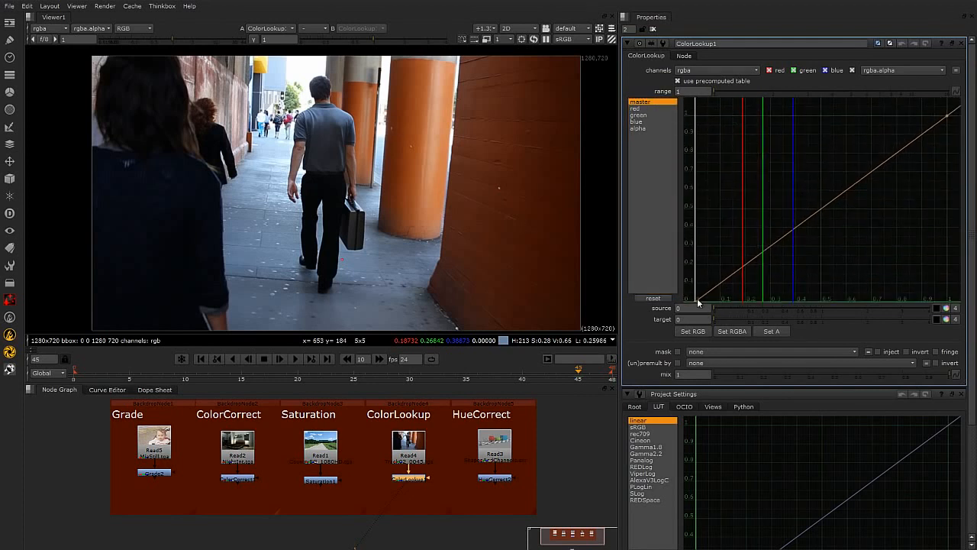
{"action": "left_click", "coordinate": [651, 102]}
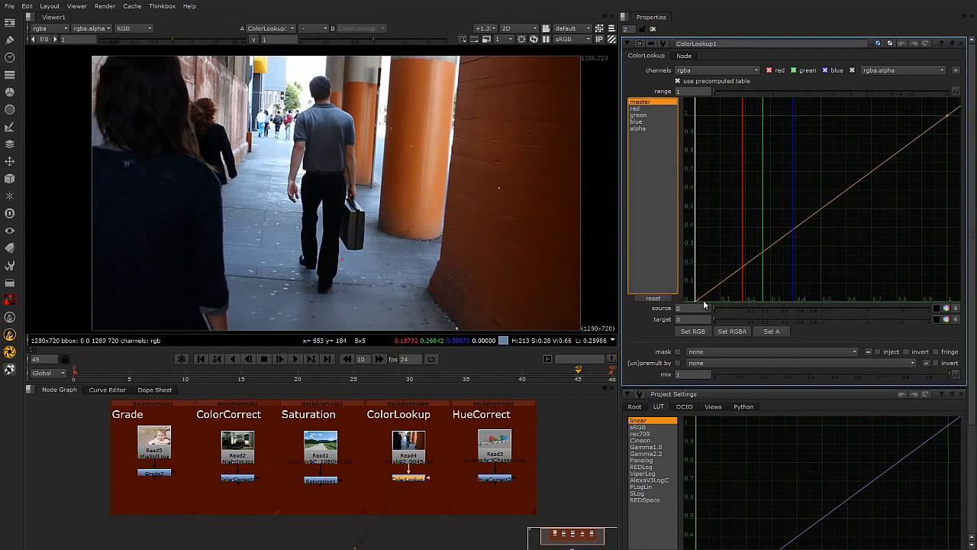
{"action": "middle_click_drag", "start_coordinate": [907, 178], "coordinate": [918, 159]}
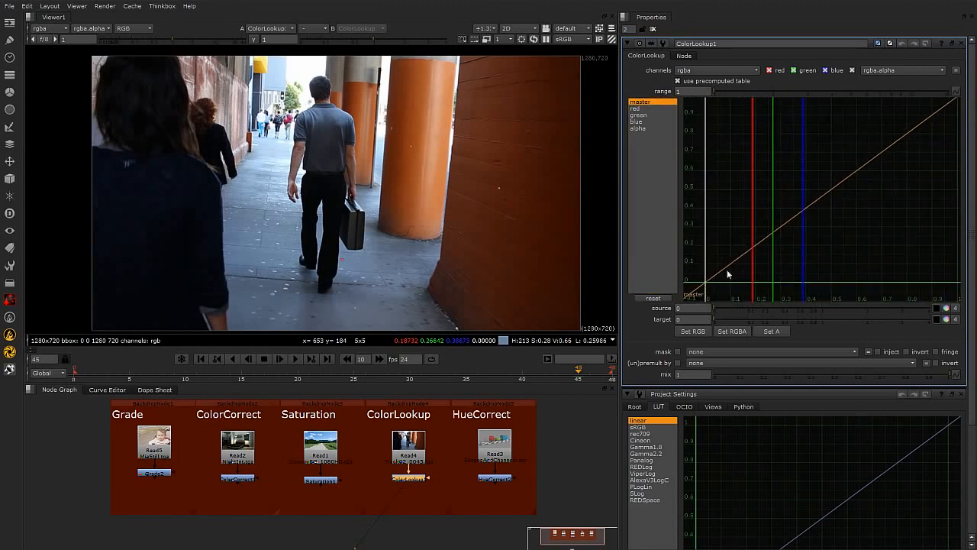
{"action": "left_click", "coordinate": [707, 283]}
{"action": "left_click_drag", "start_coordinate": [732, 263], "coordinate": [742, 275]}
{"action": "middle_click_drag", "start_coordinate": [856, 219], "coordinate": [849, 227]}
{"action": "scroll", "coordinate": [849, 227], "scroll_direction": "down", "scroll_amount": 1}
{"action": "left_click_drag", "start_coordinate": [911, 146], "coordinate": [882, 156]}
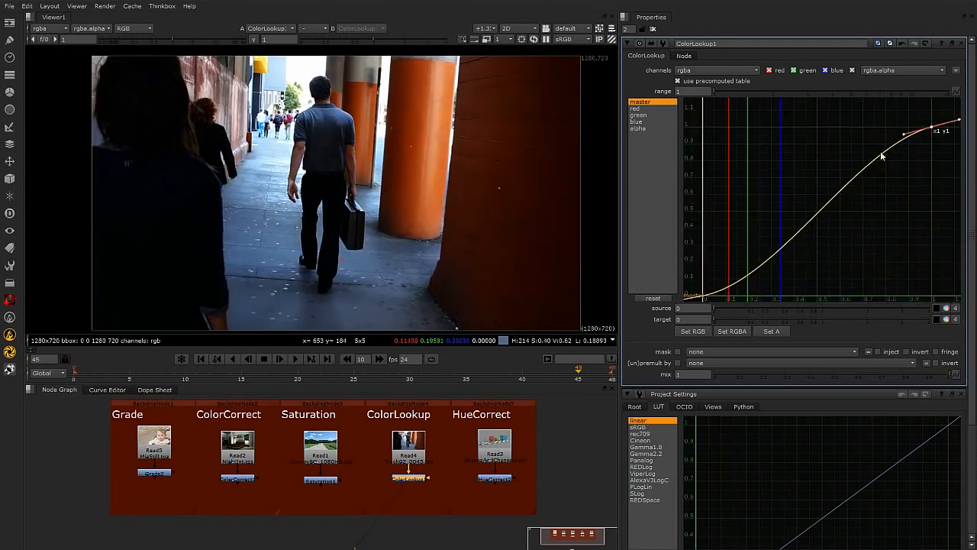
Adjust the S-curve's bottom and top points to flatten the shadow and highlight ends.
{"action": "left_click", "coordinate": [703, 294]}
{"action": "left_click_drag", "start_coordinate": [732, 291], "coordinate": [737, 294]}
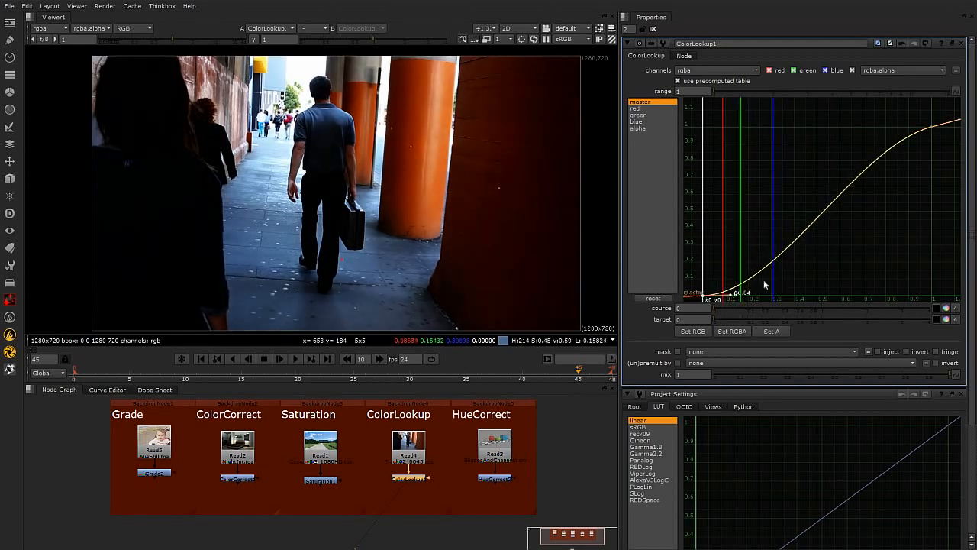
{"action": "left_click", "coordinate": [932, 128]}
{"action": "left_click_drag", "start_coordinate": [904, 134], "coordinate": [903, 128]}
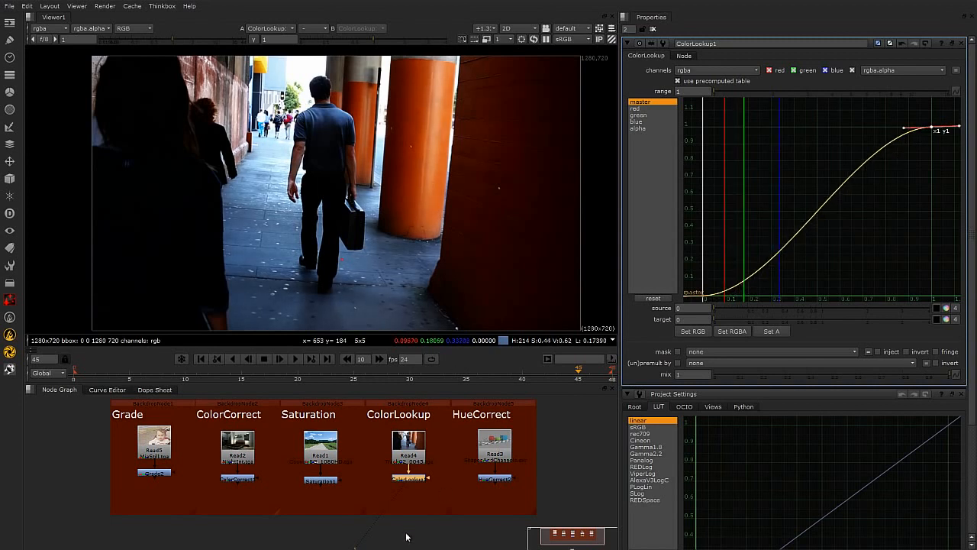
Toggle the ColorLookup node on and off repeatedly to compare the curve's effect on the image.
{"action": "key", "text": "d"}
{"action": "key", "text": "d"}
{"action": "key", "text": "d"}
{"action": "key", "text": "d"}
{"action": "key", "text": "d"}
{"action": "key", "text": "d"}
{"action": "key", "text": "d"}
{"action": "key", "text": "d"}
{"action": "key", "text": "d"}
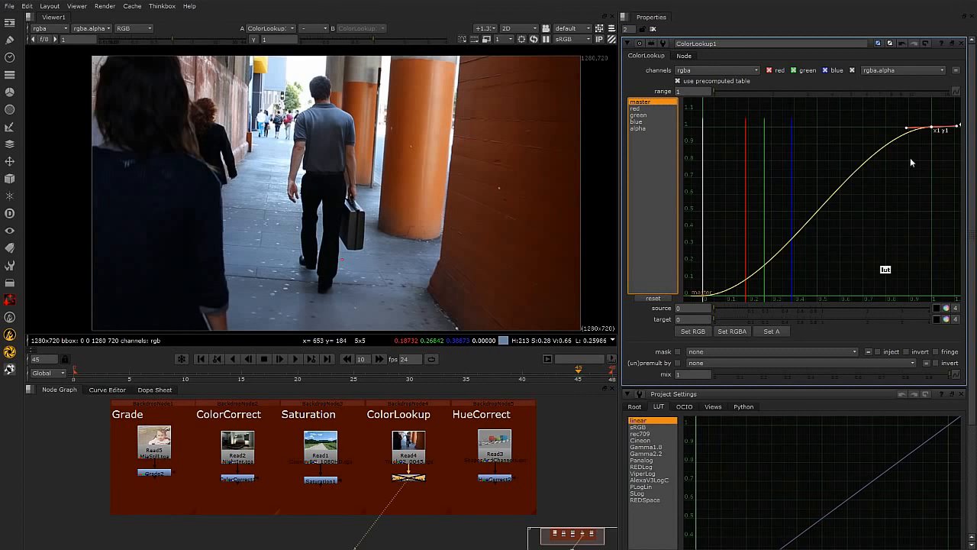
{"action": "left_click", "coordinate": [926, 43]}
Select the blue channel curve and add points lifting its lower range to push blue into the shadows.
{"action": "left_click", "coordinate": [640, 109]}
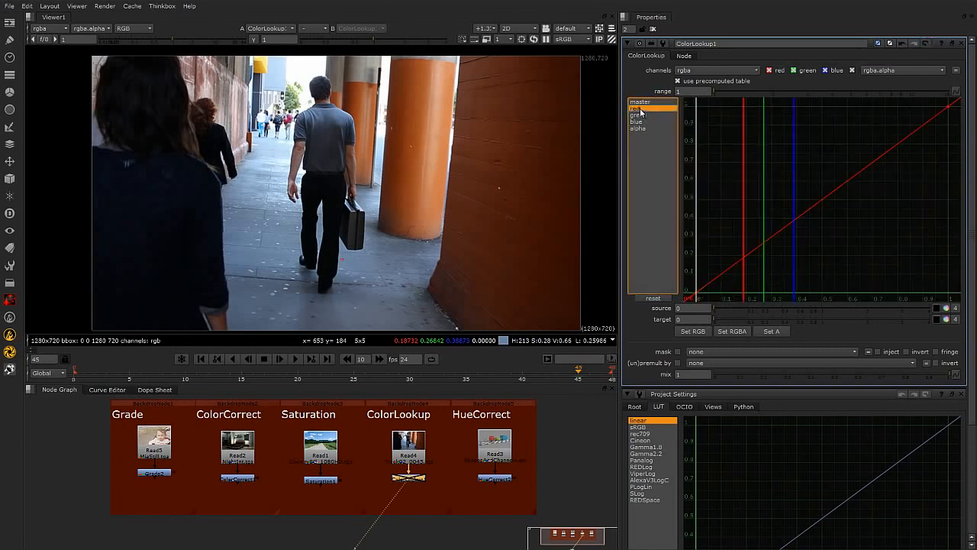
{"action": "left_click", "coordinate": [640, 115]}
{"action": "left_click", "coordinate": [640, 122]}
{"action": "left_click", "coordinate": [640, 129]}
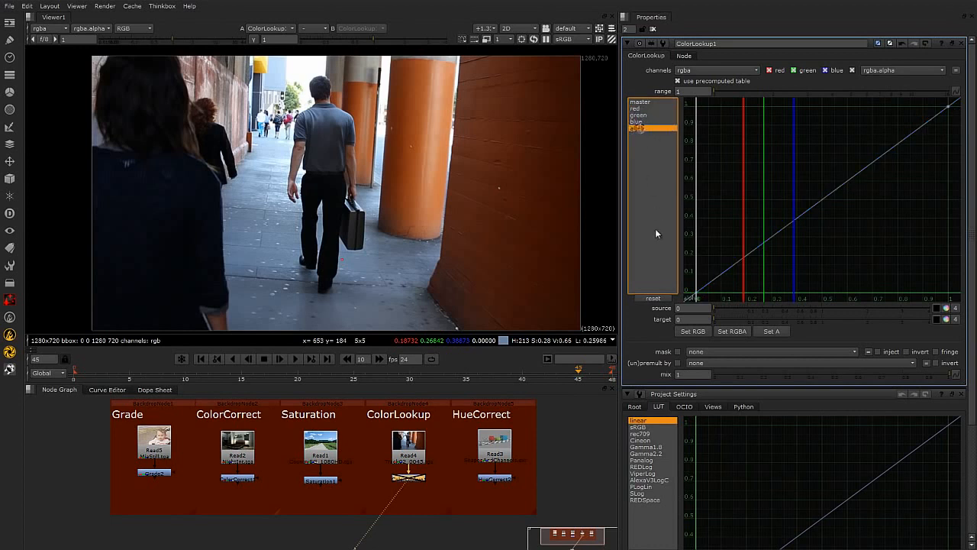
{"action": "left_click", "coordinate": [645, 121]}
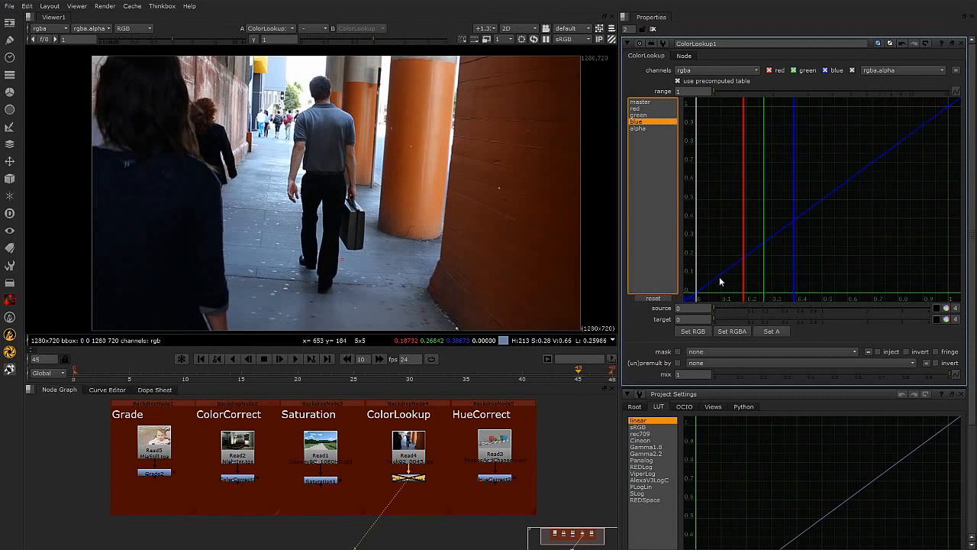
{"action": "left_click", "coordinate": [757, 248]}
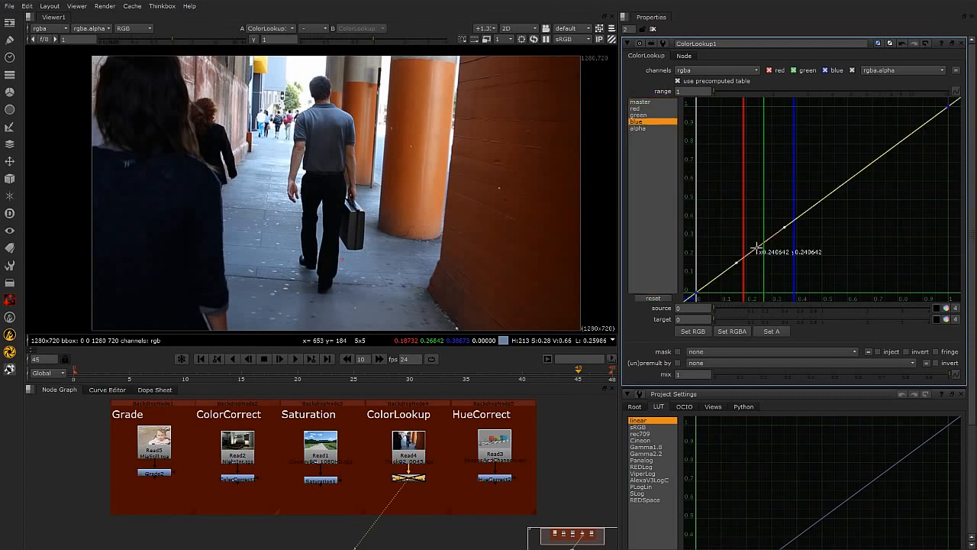
{"action": "left_click_drag", "start_coordinate": [757, 247], "coordinate": [721, 248]}
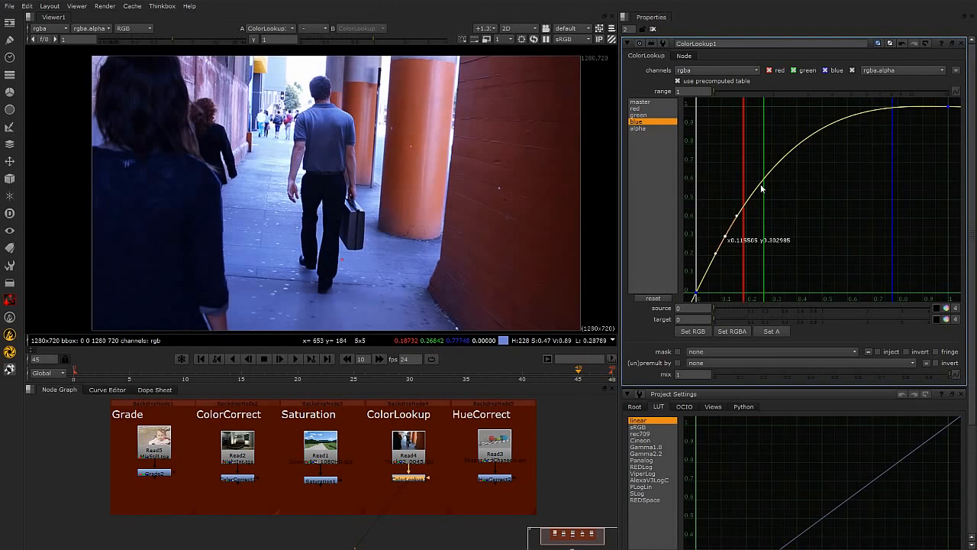
{"action": "left_click", "coordinate": [765, 177], "text": "ctrl+alt"}
{"action": "left_click_drag", "start_coordinate": [766, 177], "coordinate": [794, 212]}
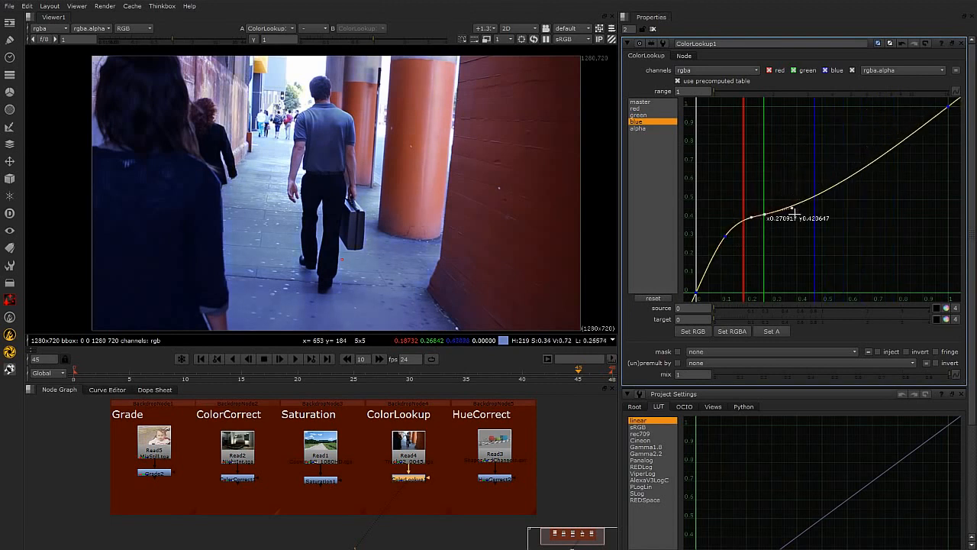
{"action": "mouse_move", "coordinate": [724, 237]}
{"action": "left_mouse_down"}
{"action": "mouse_move", "coordinate": [726, 257]}
{"action": "mouse_move", "coordinate": [722, 246]}
{"action": "left_mouse_up"}
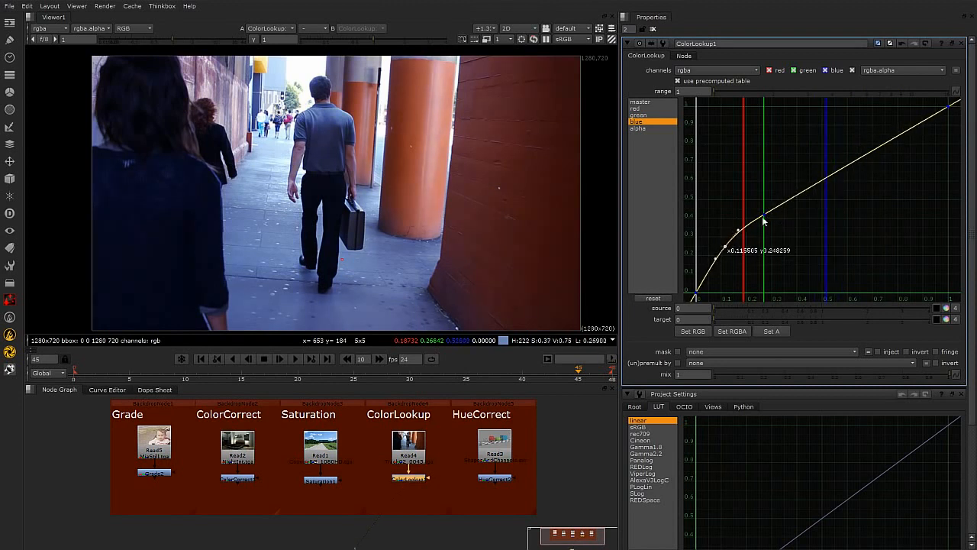
Refine the blue curve point, then reshape the master curve with steeper midtones and a rolled-off highlight end.
{"action": "left_click_drag", "start_coordinate": [763, 214], "coordinate": [771, 223]}
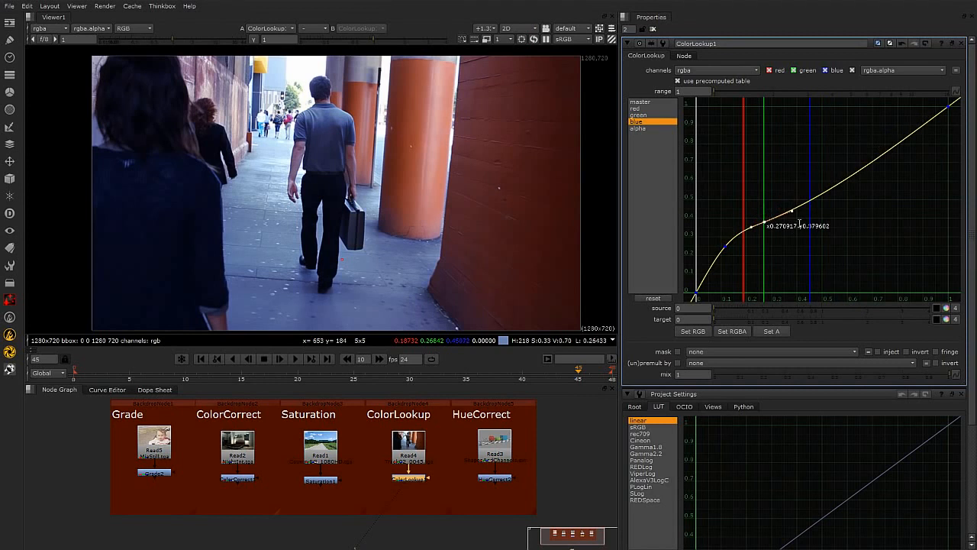
{"action": "left_click", "coordinate": [652, 103]}
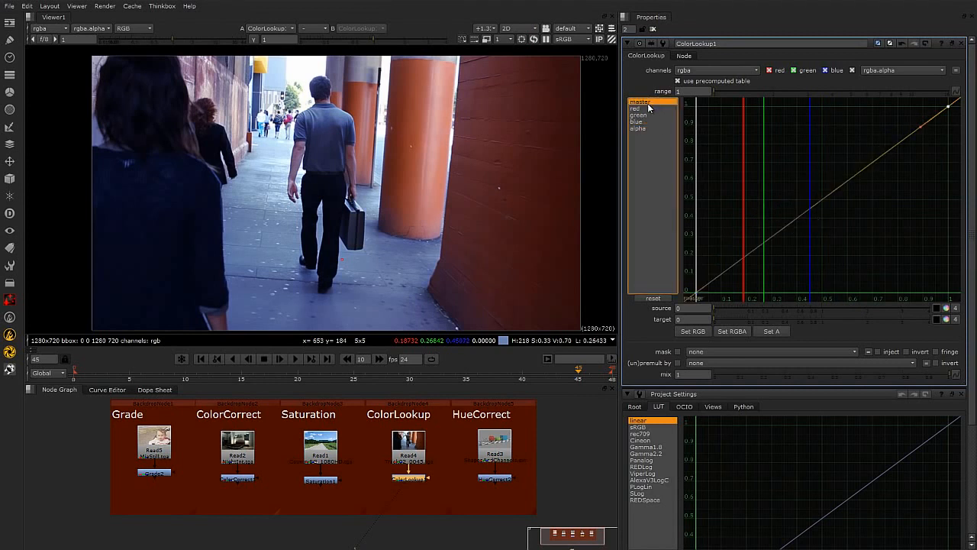
{"action": "left_click", "coordinate": [903, 140], "text": "ctrl+alt"}
{"action": "left_click_drag", "start_coordinate": [903, 140], "coordinate": [882, 123]}
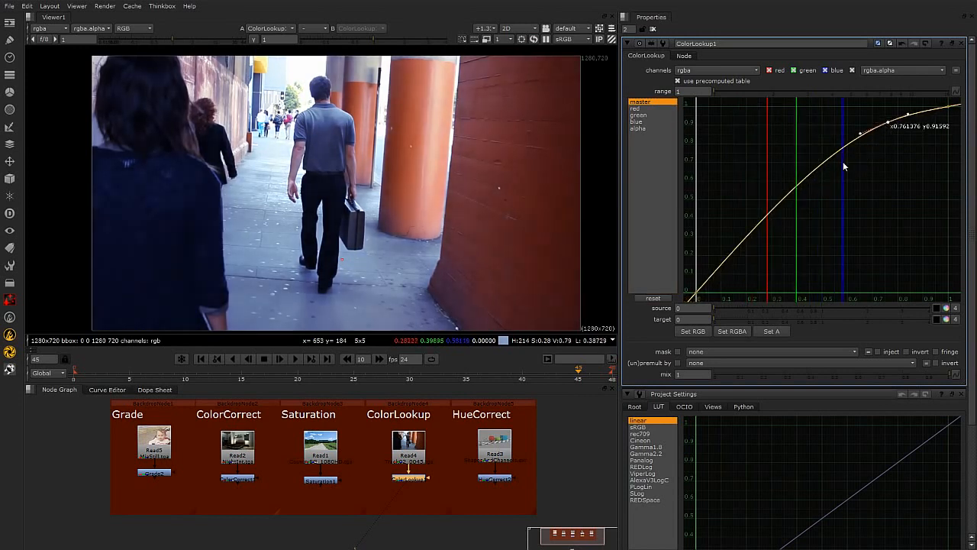
{"action": "left_click_drag", "start_coordinate": [835, 156], "coordinate": [858, 191]}
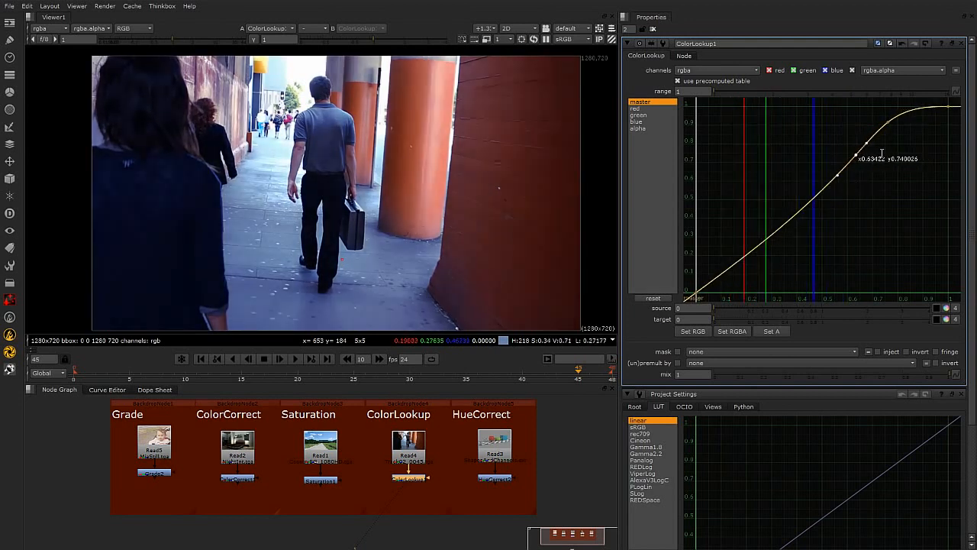
{"action": "left_click_drag", "start_coordinate": [887, 123], "coordinate": [884, 121]}
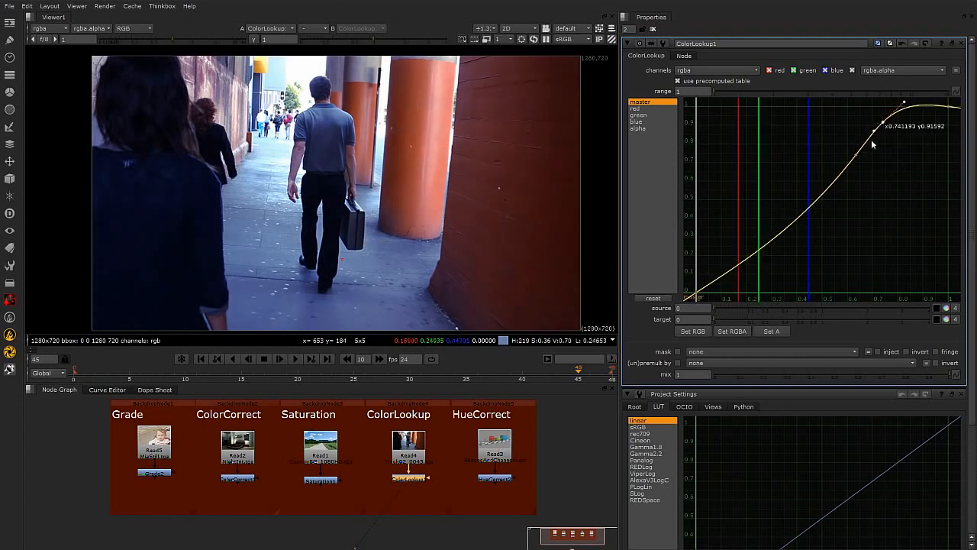
Select the red curve and pull its middle down to reduce red in the lower and mid tones.
{"action": "left_click", "coordinate": [638, 109]}
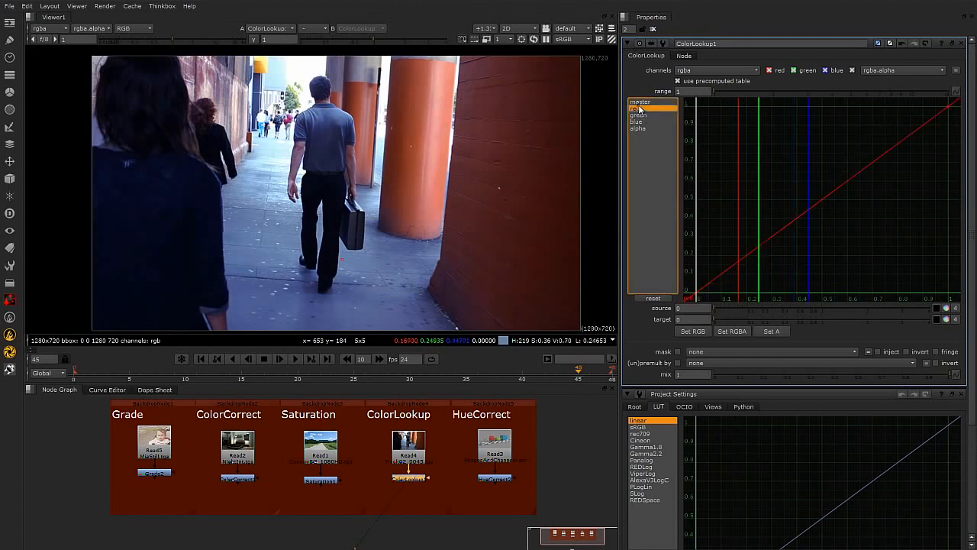
{"action": "left_click", "coordinate": [825, 198], "text": "ctrl+alt"}
{"action": "left_click_drag", "start_coordinate": [826, 199], "coordinate": [833, 237]}
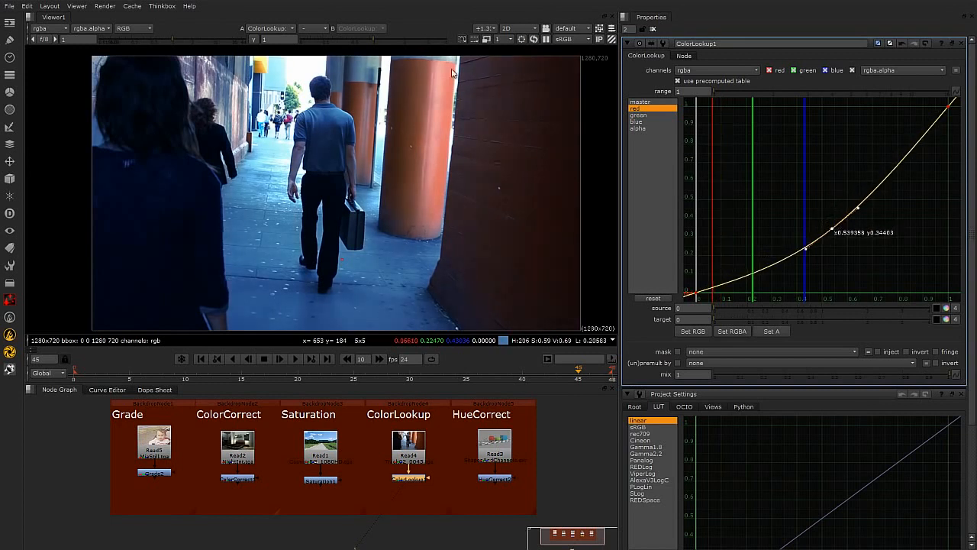
Step through the master, red, green, blue and alpha curves to compare each channel's shape.
{"action": "left_click", "coordinate": [638, 129]}
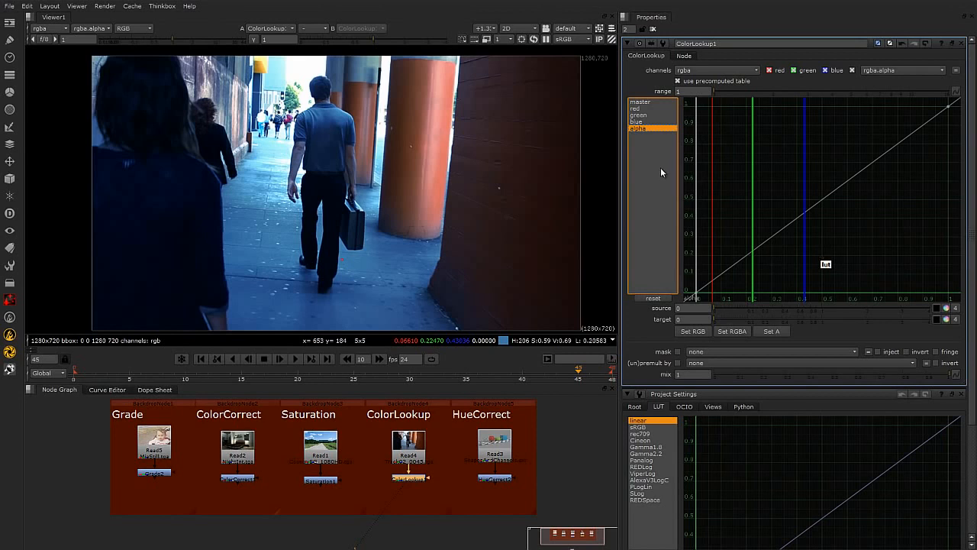
{"action": "left_click", "coordinate": [651, 109]}
{"action": "left_click", "coordinate": [649, 103]}
{"action": "left_click", "coordinate": [649, 108]}
{"action": "left_click", "coordinate": [650, 115]}
{"action": "left_click", "coordinate": [651, 122]}
{"action": "left_click", "coordinate": [650, 129]}
{"action": "left_click", "coordinate": [649, 115]}
{"action": "left_click", "coordinate": [649, 108]}
{"action": "left_click", "coordinate": [652, 122]}
{"action": "left_click", "coordinate": [652, 128]}
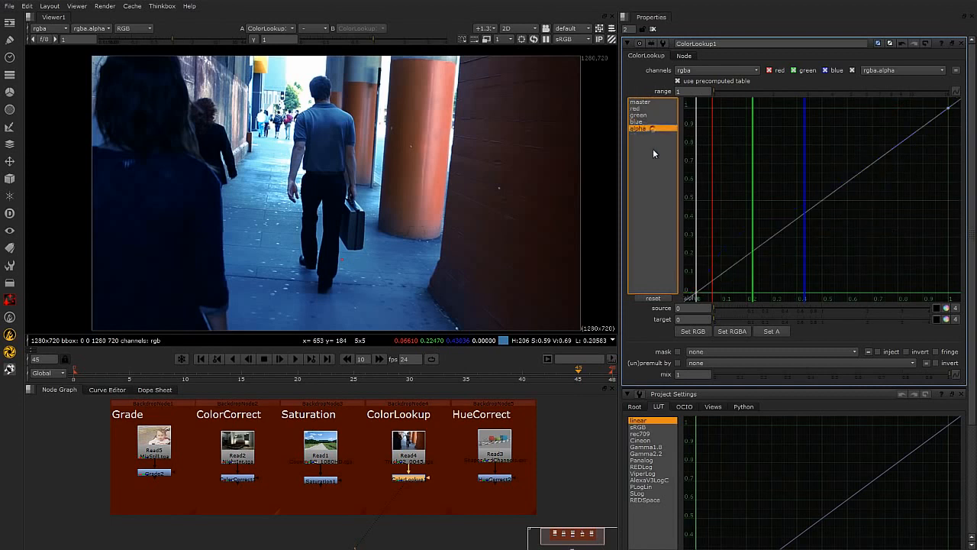
Reshape the master curve by box-selecting its middle points and moving them down into a stronger S-curve.
{"action": "left_click", "coordinate": [641, 102]}
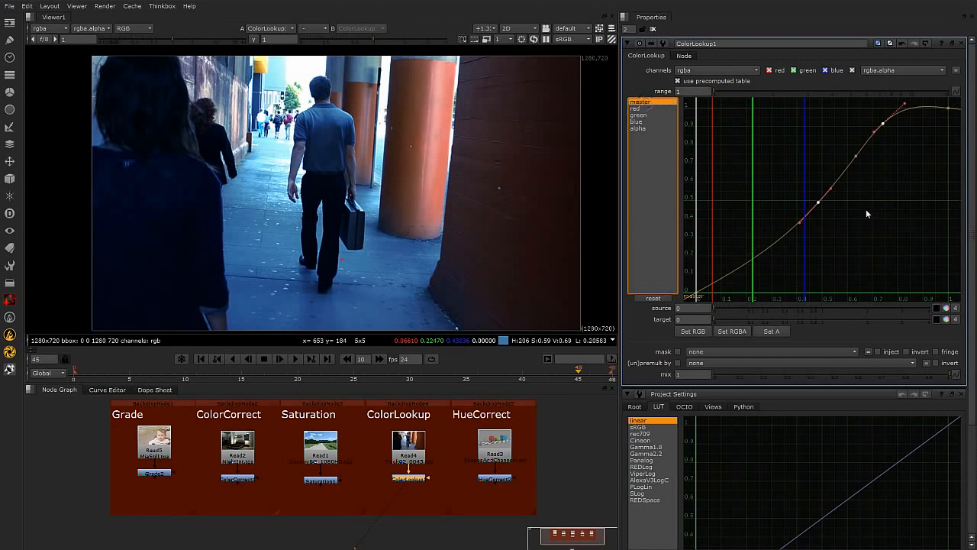
{"action": "left_click_drag", "start_coordinate": [883, 123], "coordinate": [882, 127]}
{"action": "left_click", "coordinate": [905, 239]}
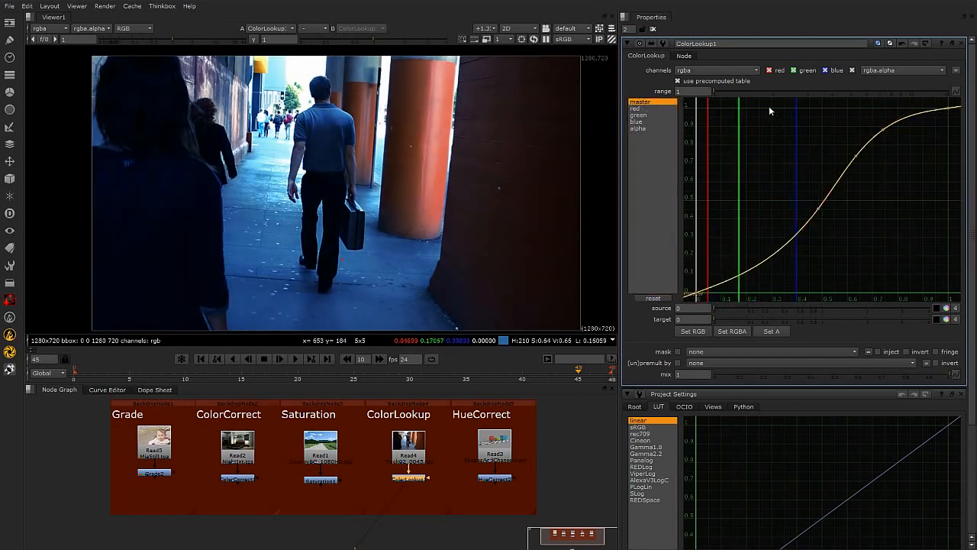
{"action": "left_click_drag", "start_coordinate": [767, 103], "coordinate": [917, 266]}
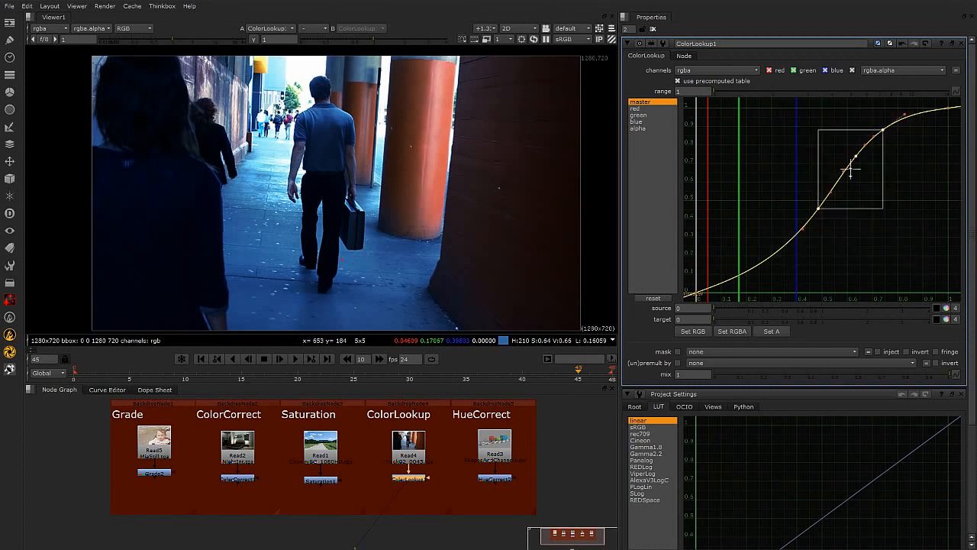
{"action": "mouse_move", "coordinate": [851, 172]}
{"action": "left_mouse_down"}
{"action": "mouse_move", "coordinate": [851, 199]}
{"action": "mouse_move", "coordinate": [825, 196]}
{"action": "mouse_move", "coordinate": [832, 181]}
{"action": "mouse_move", "coordinate": [894, 183]}
{"action": "mouse_move", "coordinate": [843, 189]}
{"action": "left_mouse_up"}
{"action": "left_click", "coordinate": [903, 219]}
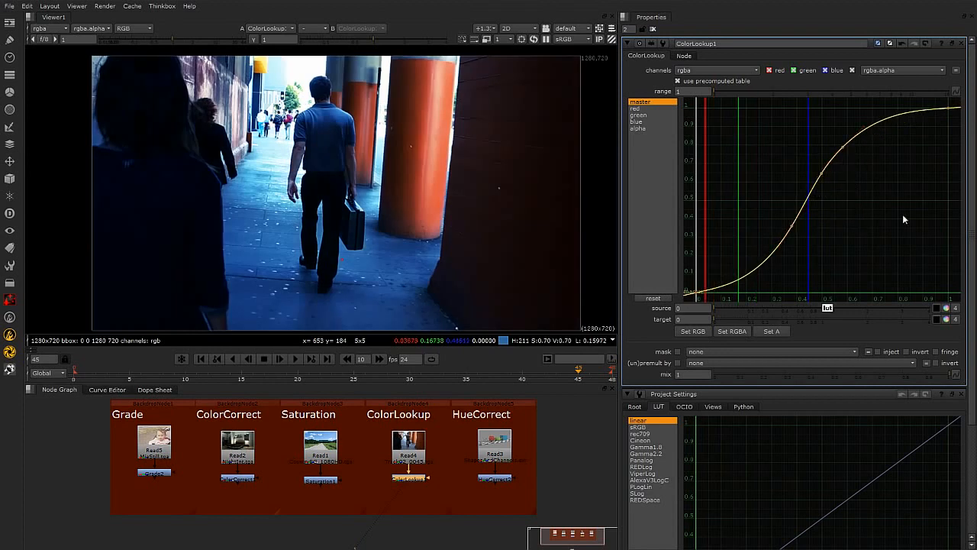
{"action": "left_click_drag", "start_coordinate": [879, 127], "coordinate": [808, 226]}
View the HueCorrect node's output and open its properties in place of the ColorLookup panel.
{"action": "left_click", "coordinate": [440, 494]}
{"action": "left_click_drag", "start_coordinate": [497, 482], "coordinate": [503, 481]}
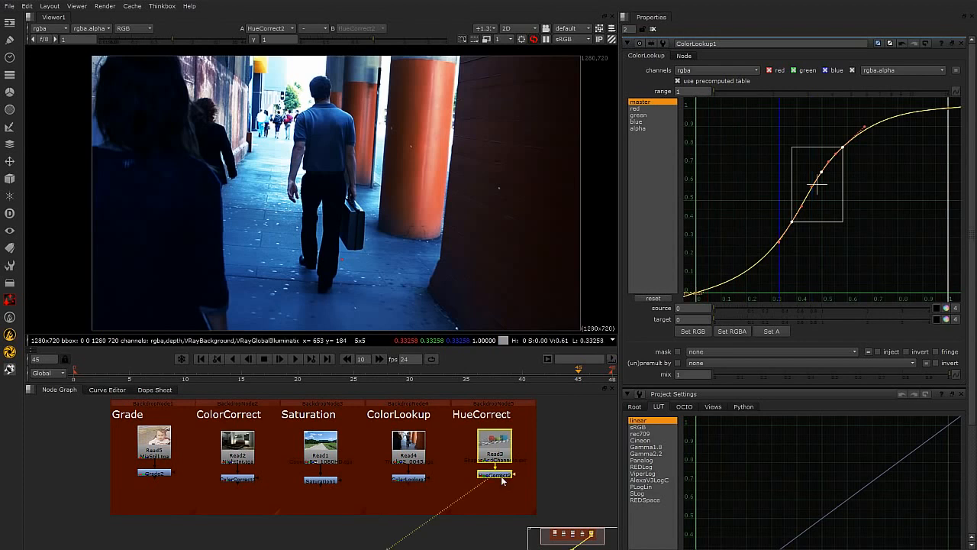
{"action": "key", "text": "1"}
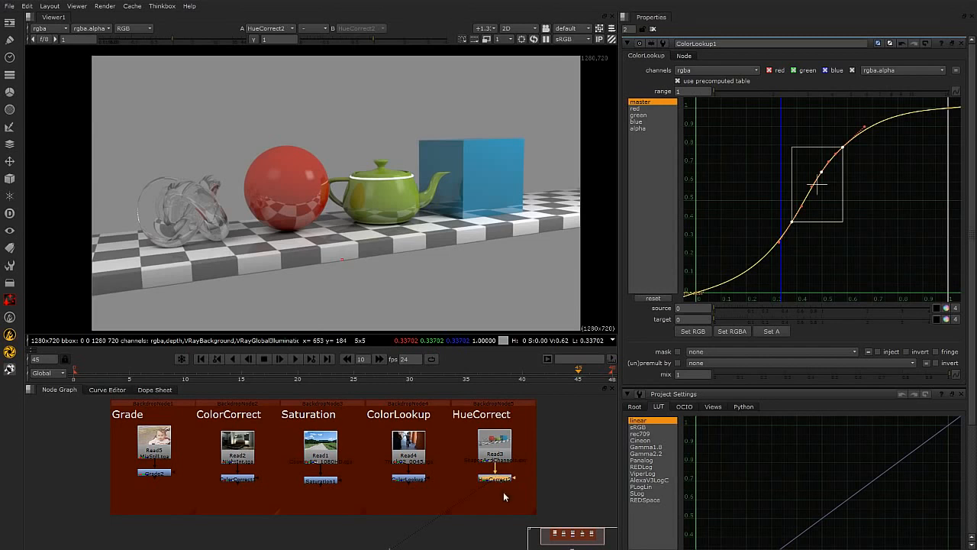
{"action": "left_click", "coordinate": [963, 43]}
{"action": "left_click", "coordinate": [963, 43]}
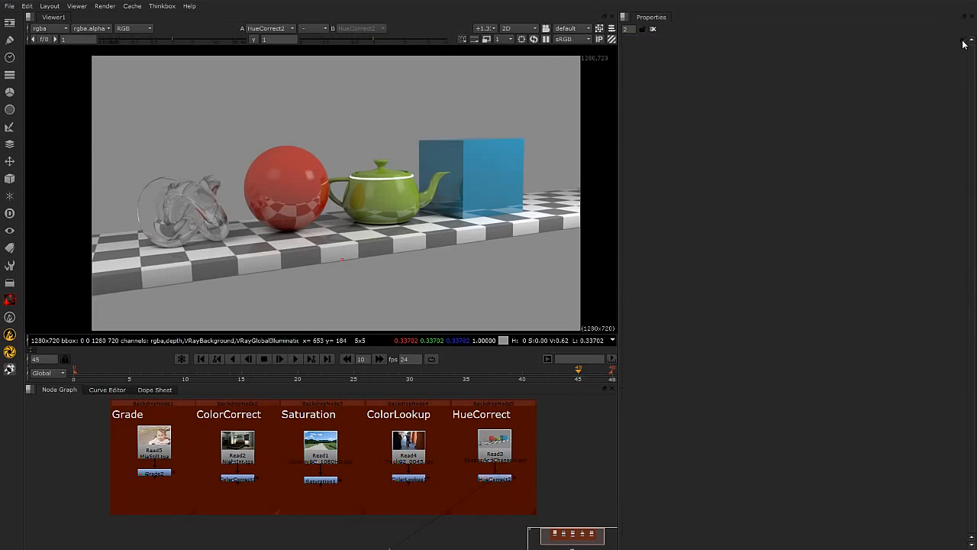
{"action": "double_click", "coordinate": [496, 479]}
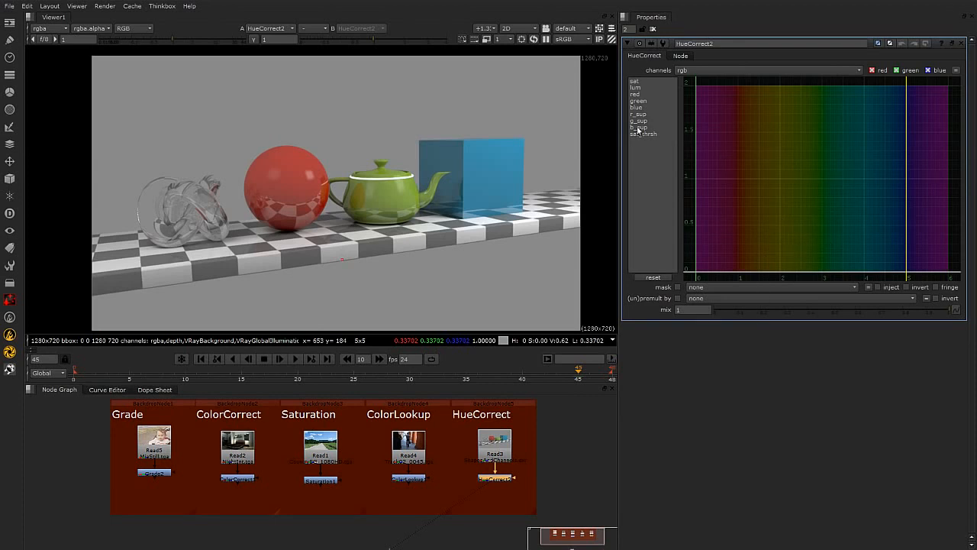
Step through the HueCorrect curves from sat to sat_thrsh to examine each one.
{"action": "left_click", "coordinate": [654, 82]}
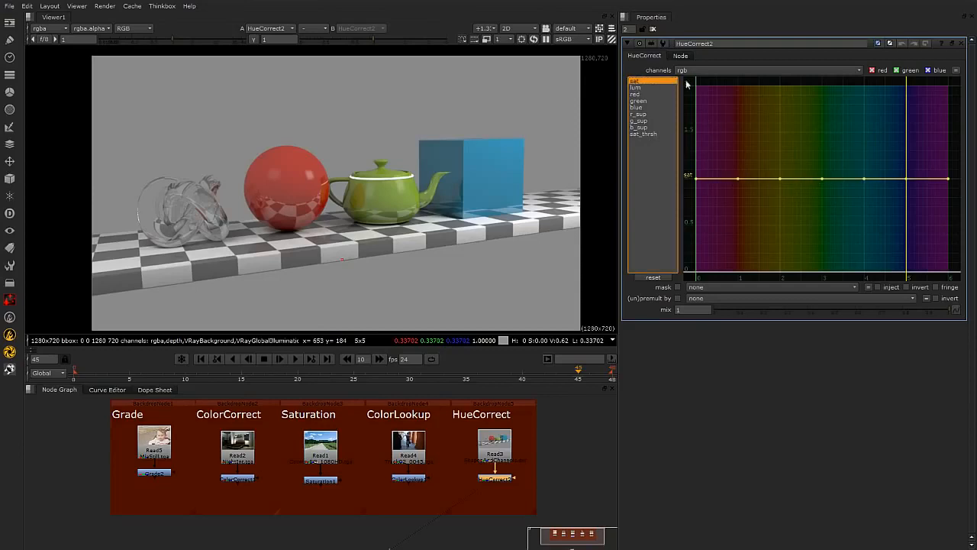
{"action": "left_click", "coordinate": [641, 88]}
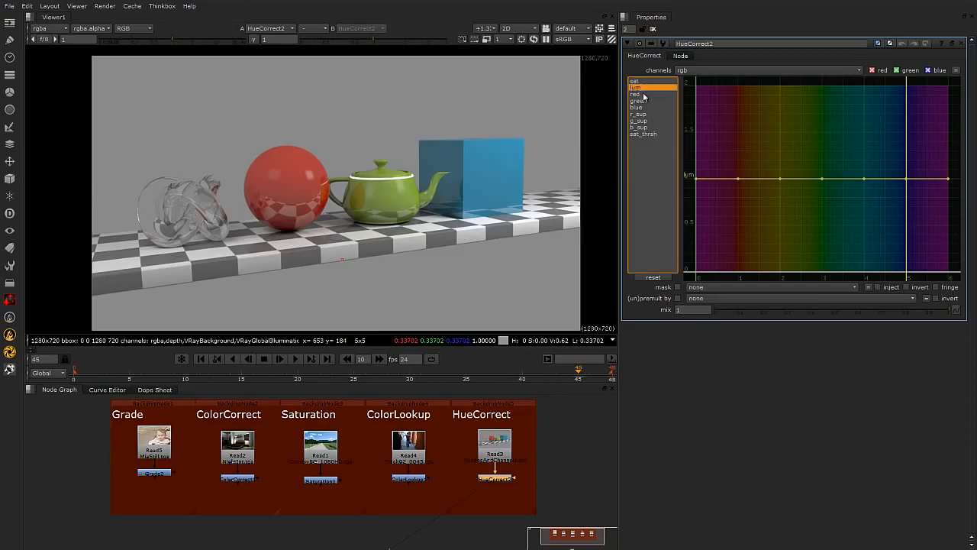
{"action": "left_click", "coordinate": [638, 94]}
{"action": "left_click", "coordinate": [638, 100]}
{"action": "left_click", "coordinate": [637, 94]}
{"action": "left_click", "coordinate": [638, 100]}
{"action": "left_click", "coordinate": [637, 94]}
{"action": "left_click", "coordinate": [638, 100]}
{"action": "left_click", "coordinate": [638, 107]}
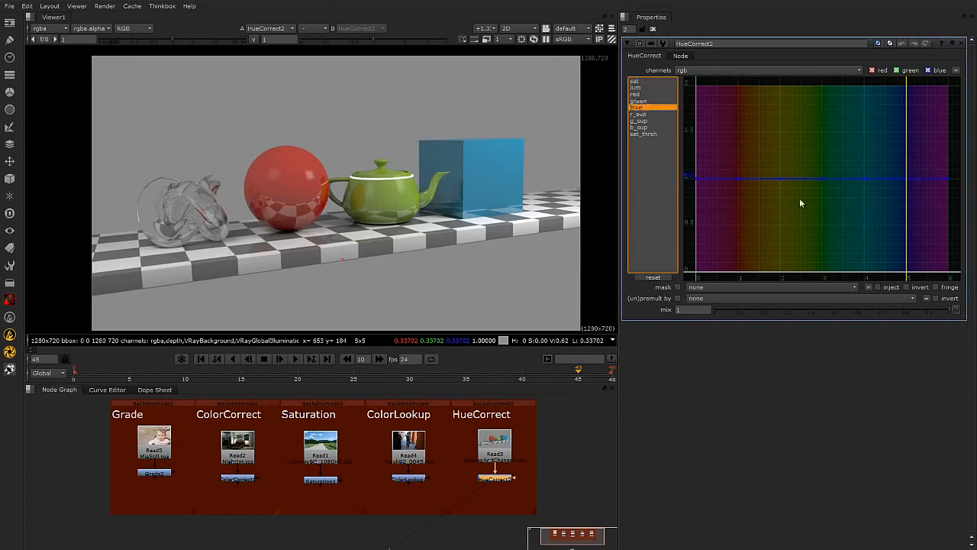
{"action": "left_click", "coordinate": [643, 114]}
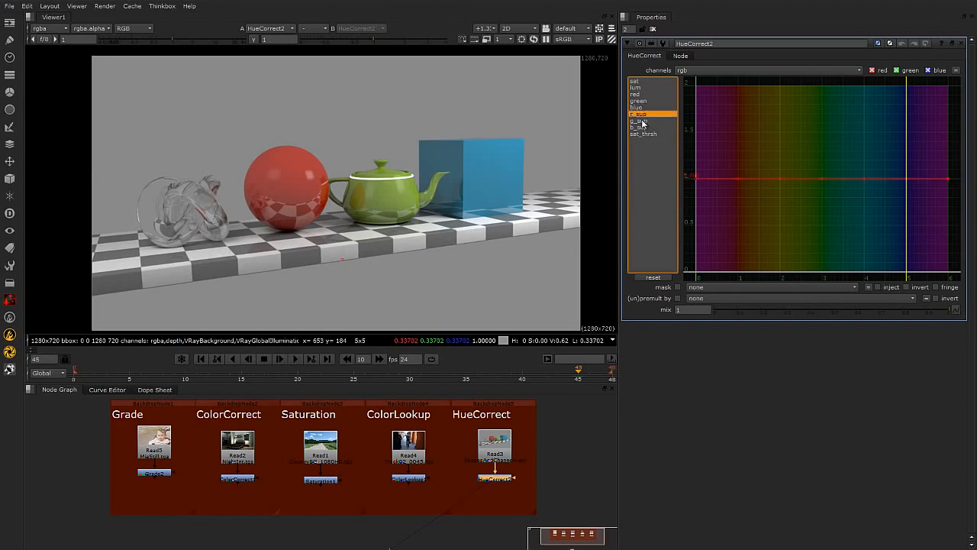
{"action": "left_click", "coordinate": [643, 121]}
{"action": "left_click", "coordinate": [639, 127]}
{"action": "left_click", "coordinate": [646, 134]}
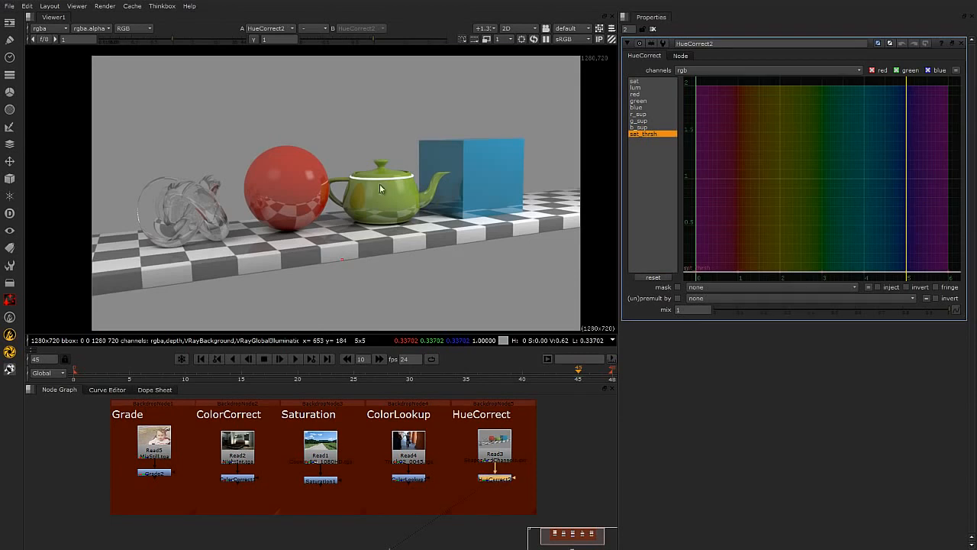
Select the g_sup curve, sample the teapot's green hue in the viewer, and add a point at that hue.
{"action": "scroll", "coordinate": [389, 183], "scroll_direction": "up", "scroll_amount": 1}
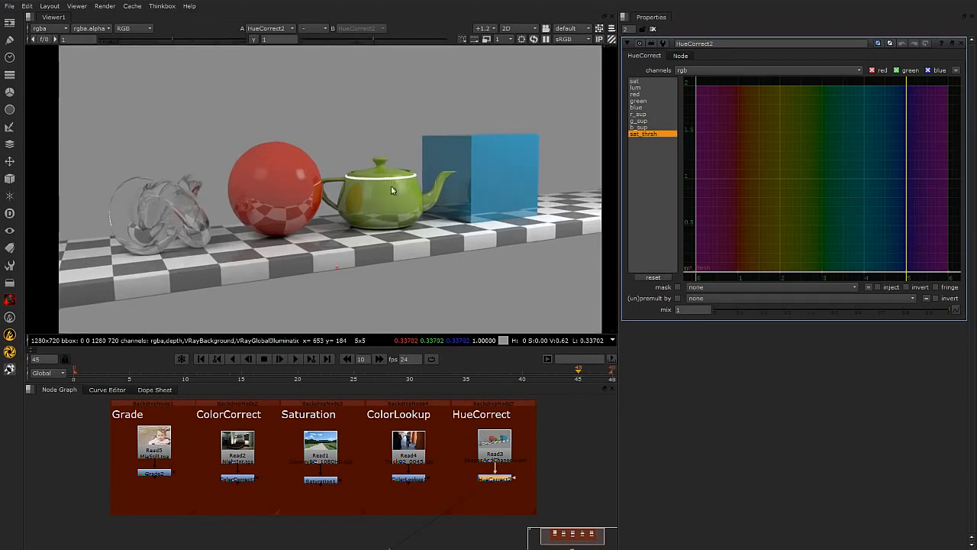
{"action": "left_click", "coordinate": [640, 120]}
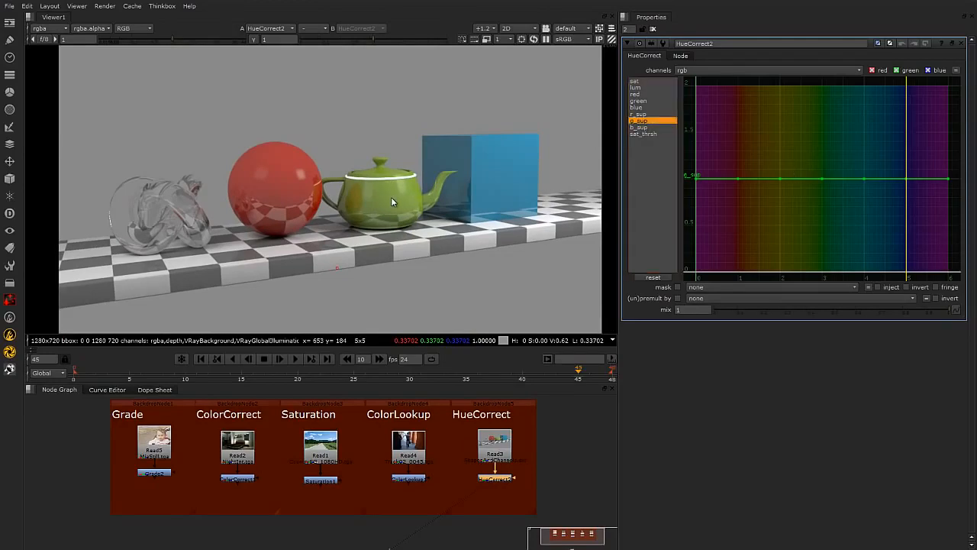
{"action": "left_click_drag", "start_coordinate": [384, 192], "coordinate": [389, 201], "text": "ctrl+shift"}
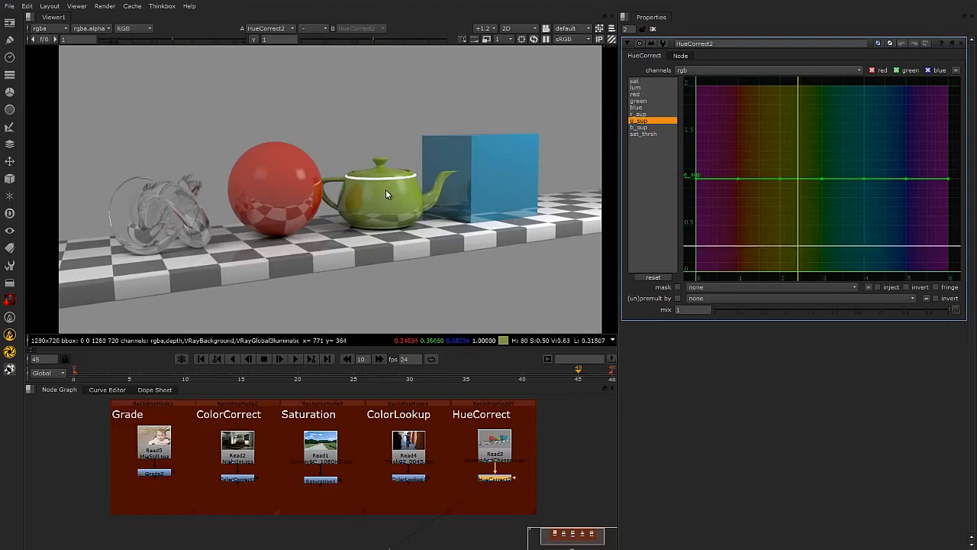
{"action": "left_click_drag", "start_coordinate": [384, 191], "coordinate": [387, 205], "text": "ctrl+shift"}
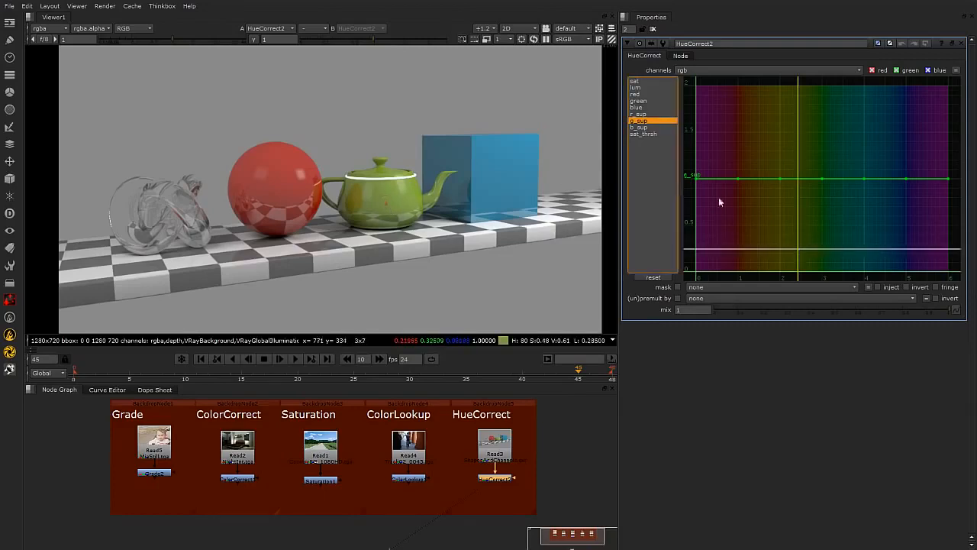
{"action": "left_click", "coordinate": [799, 179]}
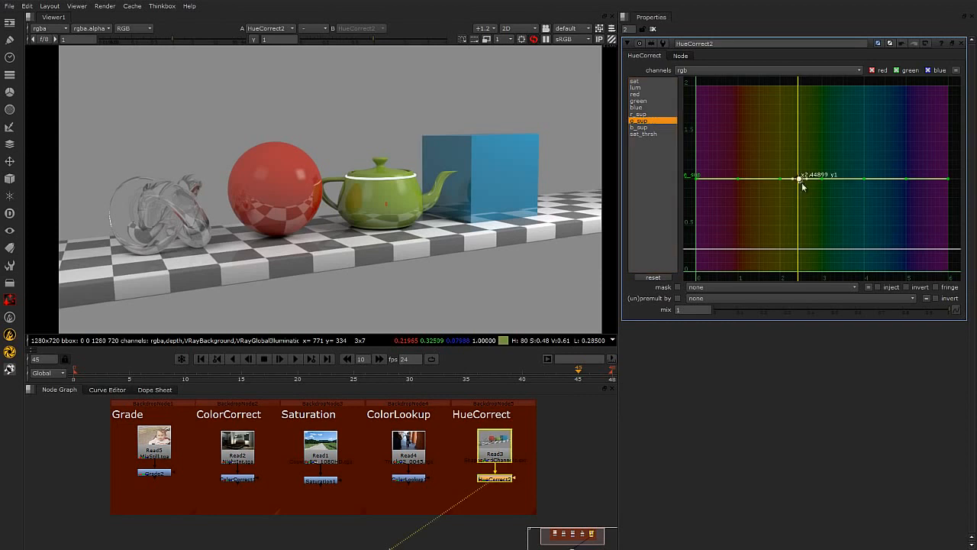
Pull the g_sup point at the teapot's hue down to about 0.29 to suppress its green.
{"action": "scroll", "coordinate": [809, 183], "scroll_direction": "up", "scroll_amount": 2}
{"action": "scroll", "coordinate": [788, 183], "scroll_direction": "down", "scroll_amount": 3}
{"action": "scroll", "coordinate": [795, 180], "scroll_direction": "up", "scroll_amount": 2}
{"action": "mouse_move", "coordinate": [813, 185]}
{"action": "middle_mouse_down"}
{"action": "mouse_move", "coordinate": [830, 182]}
{"action": "mouse_move", "coordinate": [818, 183]}
{"action": "middle_mouse_up"}
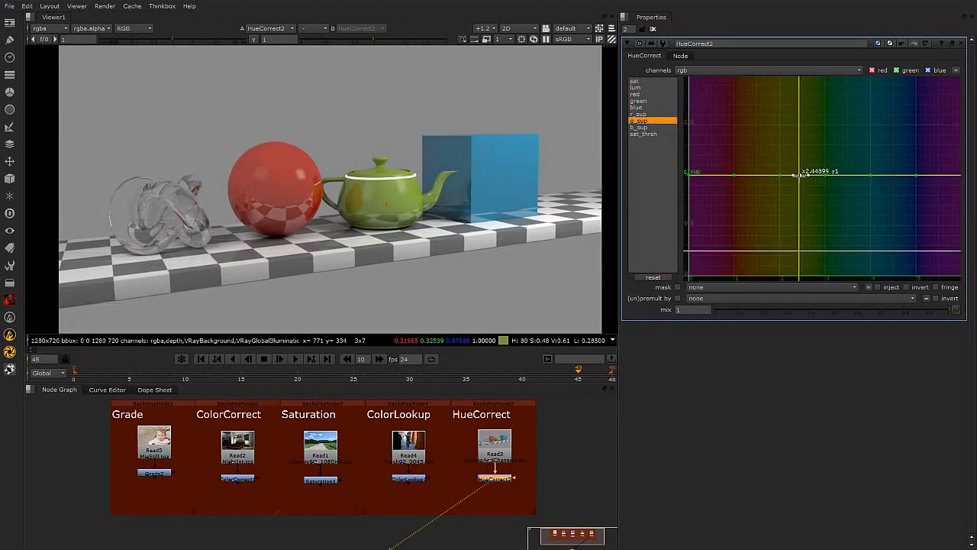
{"action": "left_click_drag", "start_coordinate": [798, 176], "coordinate": [797, 249]}
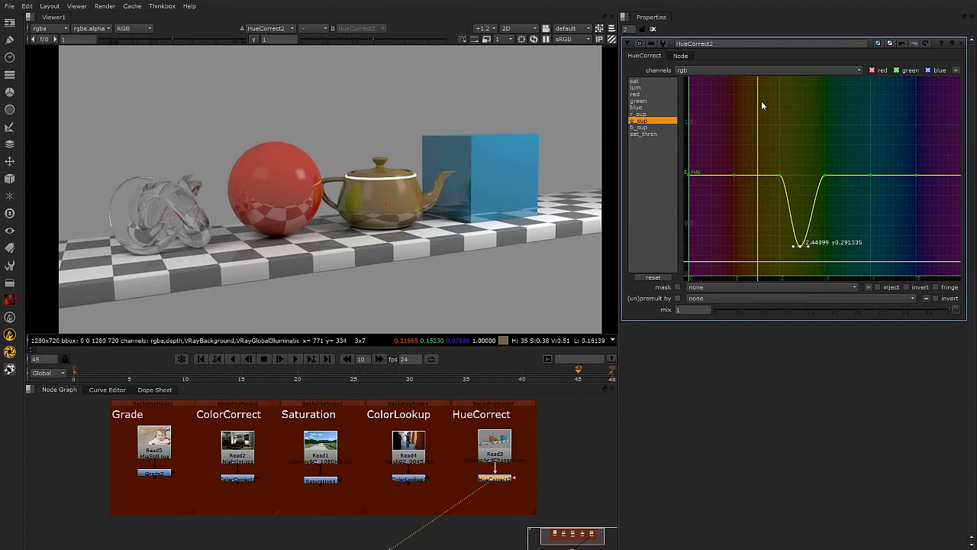
Add a second point on the g_sup curve and deepen and widen the dip toward zero.
{"action": "left_click", "coordinate": [777, 175]}
{"action": "left_click_drag", "start_coordinate": [777, 175], "coordinate": [830, 175]}
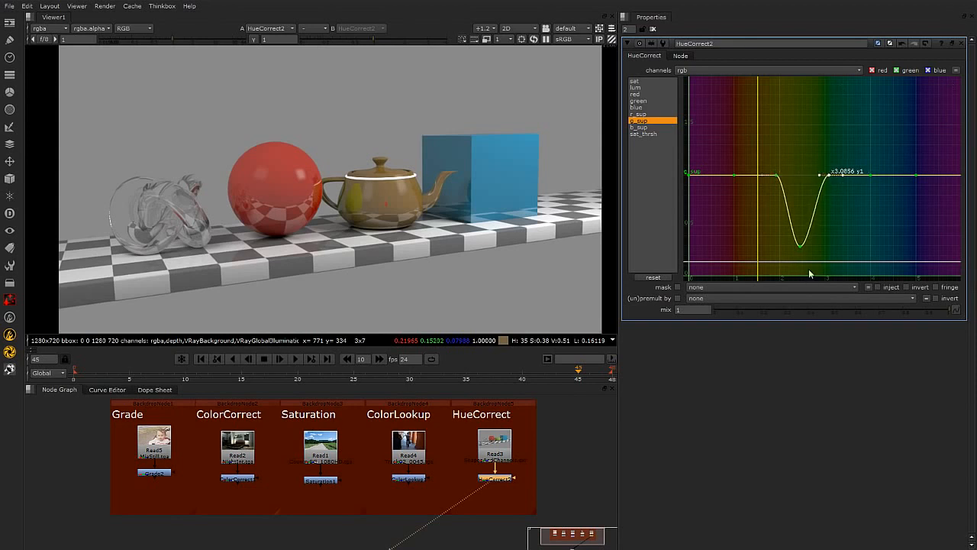
{"action": "left_click_drag", "start_coordinate": [799, 245], "coordinate": [776, 257]}
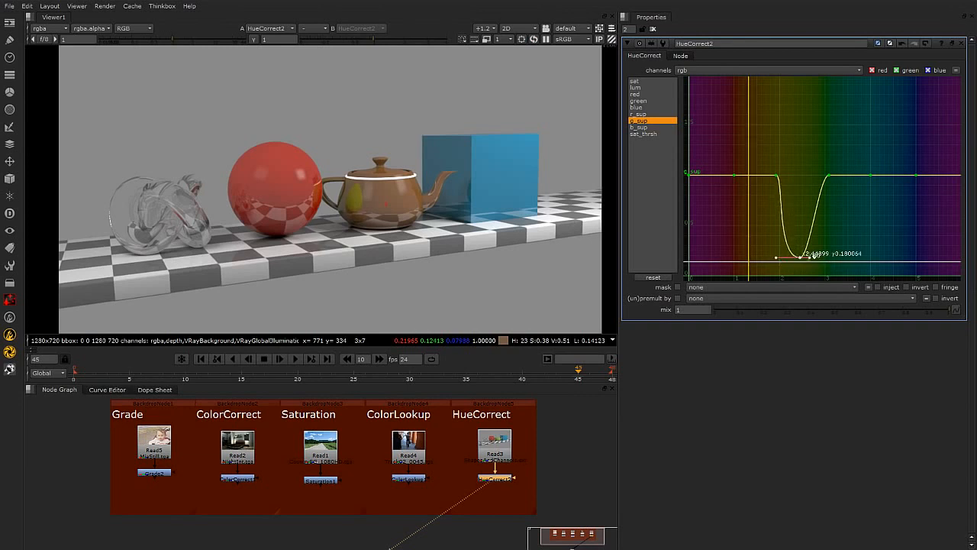
{"action": "mouse_move", "coordinate": [812, 256]}
{"action": "left_mouse_down"}
{"action": "mouse_move", "coordinate": [837, 265]}
{"action": "mouse_move", "coordinate": [804, 259]}
{"action": "left_mouse_up"}
Undo the g_sup curve edits.
{"action": "key", "text": "ctrl+z"}
{"action": "key", "text": "ctrl+z"}
{"action": "key", "text": "ctrl+z"}
{"action": "key", "text": "ctrl+z"}
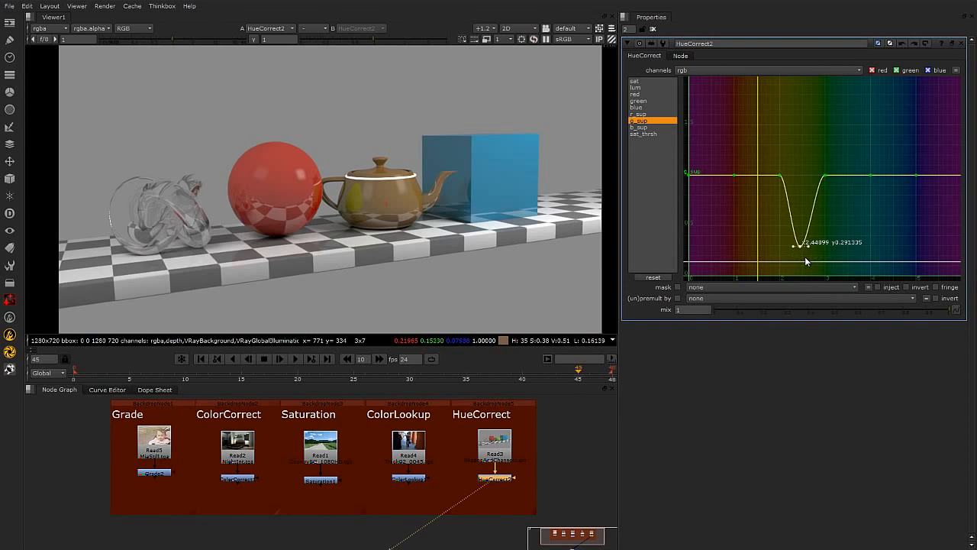
{"action": "left_click", "coordinate": [810, 204]}
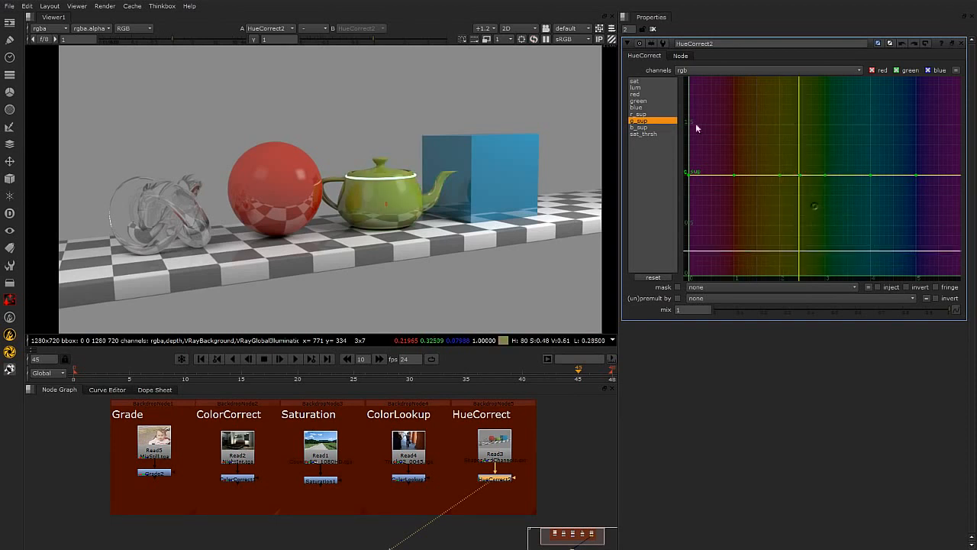
Select the green curve, add a point at the teapot's hue, and raise it to about 1.86.
{"action": "left_click", "coordinate": [653, 171]}
{"action": "left_click", "coordinate": [643, 101]}
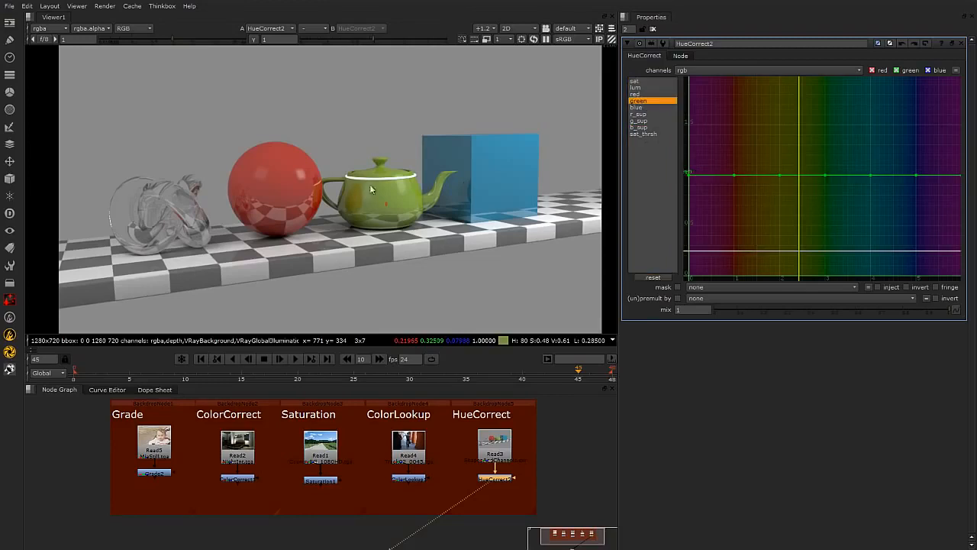
{"action": "left_click", "coordinate": [798, 174], "text": "ctrl+alt"}
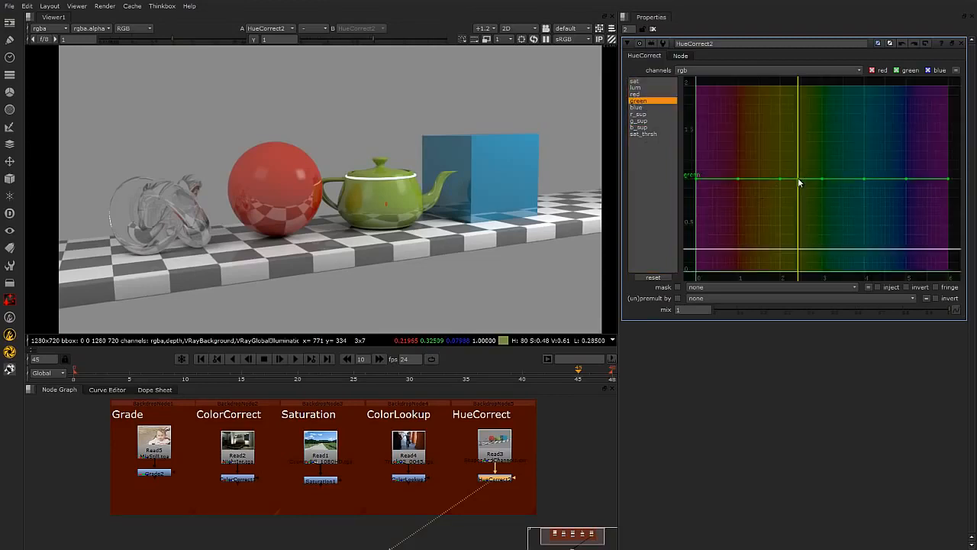
{"action": "left_click", "coordinate": [798, 179]}
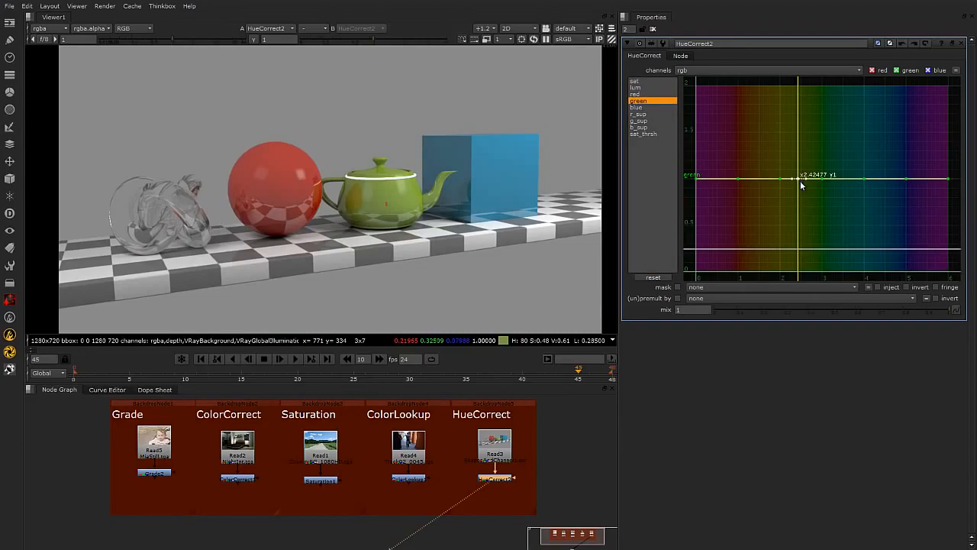
{"action": "left_click_drag", "start_coordinate": [799, 179], "coordinate": [795, 97]}
Adjust the neighbouring green-curve points to shape a narrow boost peak around the teapot's hue.
{"action": "left_click_drag", "start_coordinate": [822, 179], "coordinate": [833, 178]}
{"action": "left_click_drag", "start_coordinate": [796, 108], "coordinate": [788, 99]}
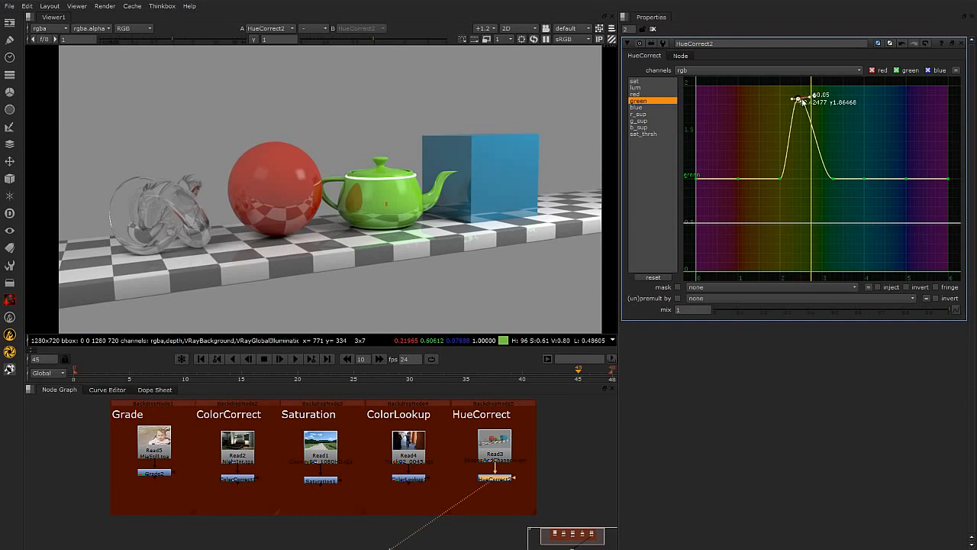
{"action": "left_click_drag", "start_coordinate": [798, 98], "coordinate": [803, 99]}
{"action": "left_click_drag", "start_coordinate": [777, 180], "coordinate": [772, 177]}
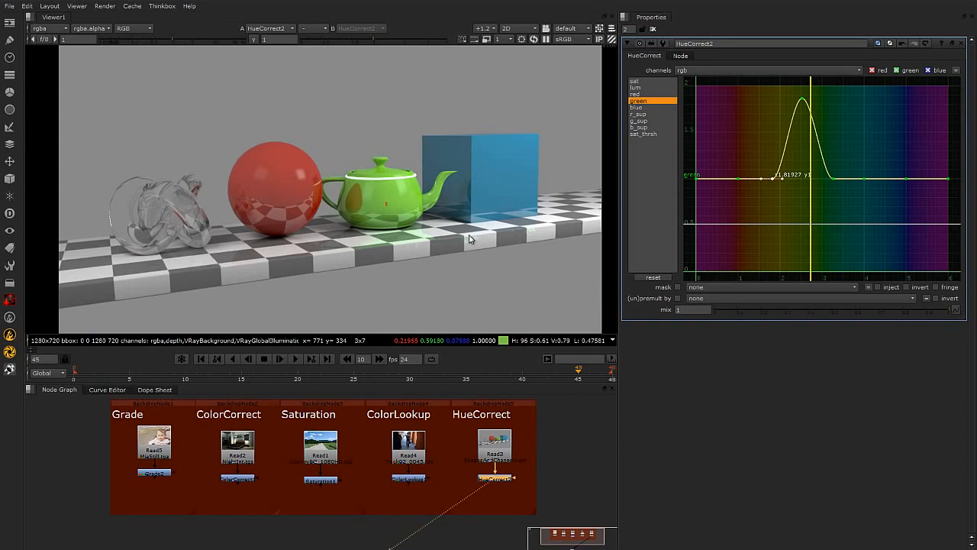
Select the sat curve and pull its point at the teapot's hue down to about 0.01 to desaturate it.
{"action": "left_click", "coordinate": [640, 83]}
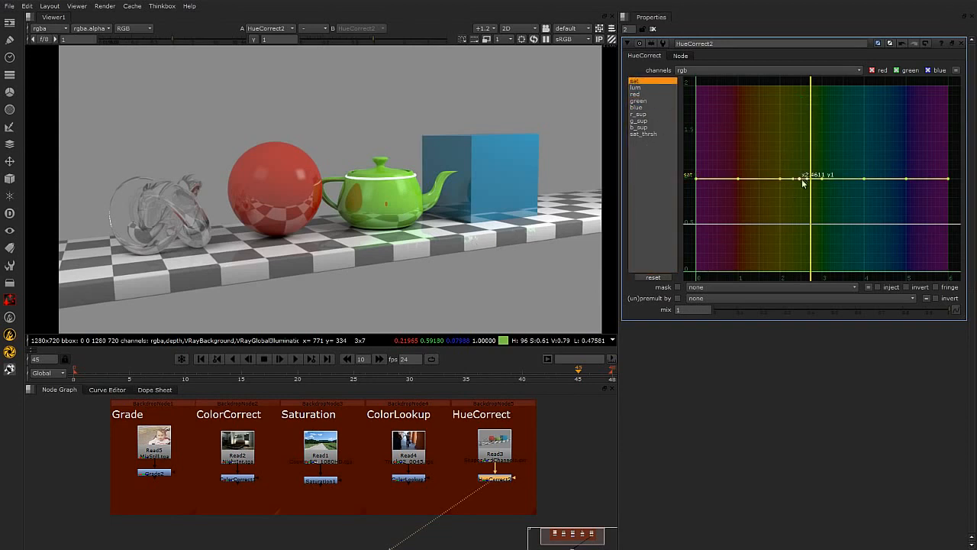
{"action": "left_click_drag", "start_coordinate": [800, 174], "coordinate": [799, 95]}
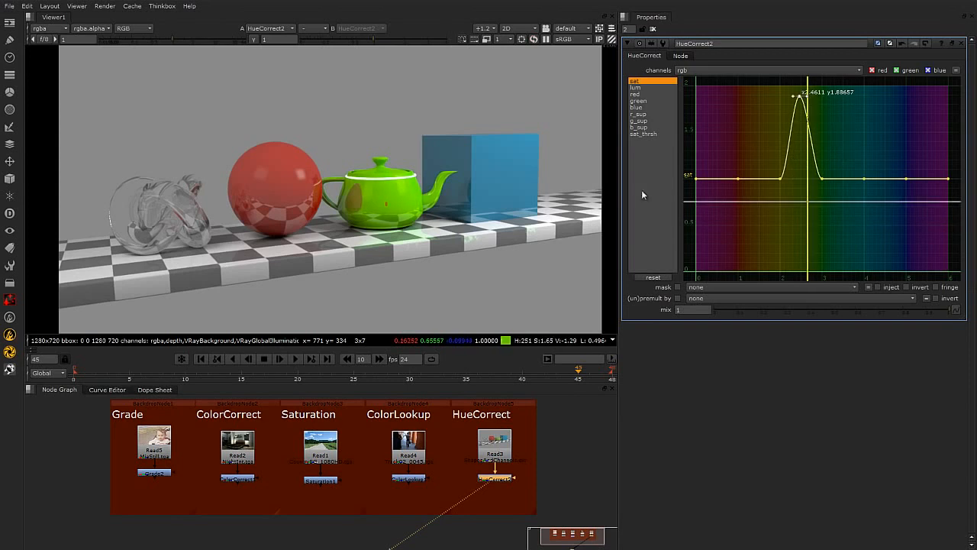
{"action": "left_click_drag", "start_coordinate": [798, 95], "coordinate": [804, 267]}
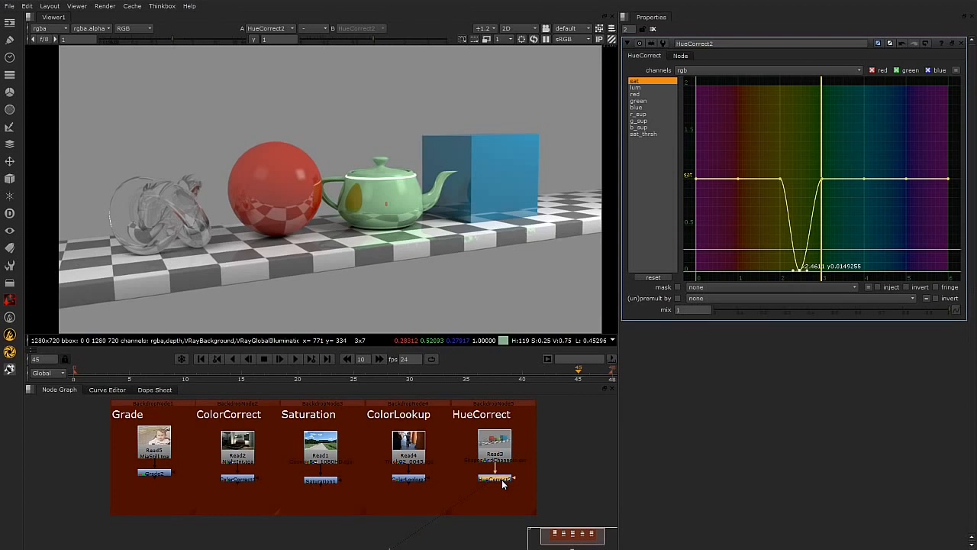
{"action": "left_click_drag", "start_coordinate": [440, 481], "coordinate": [438, 486]}
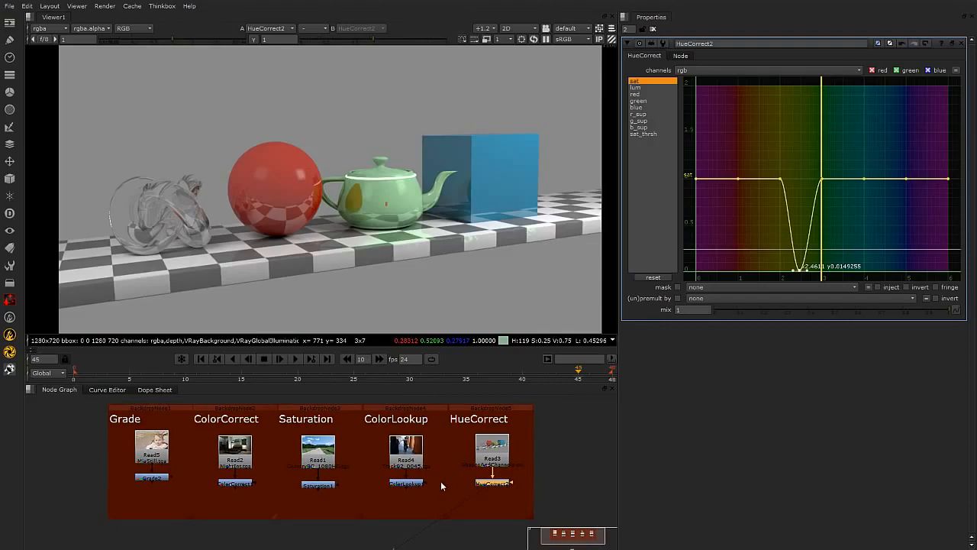
{"action": "left_click_drag", "start_coordinate": [556, 395], "coordinate": [65, 544]}
{"action": "left_click", "coordinate": [476, 530]}
{"action": "left_click", "coordinate": [10, 109]}
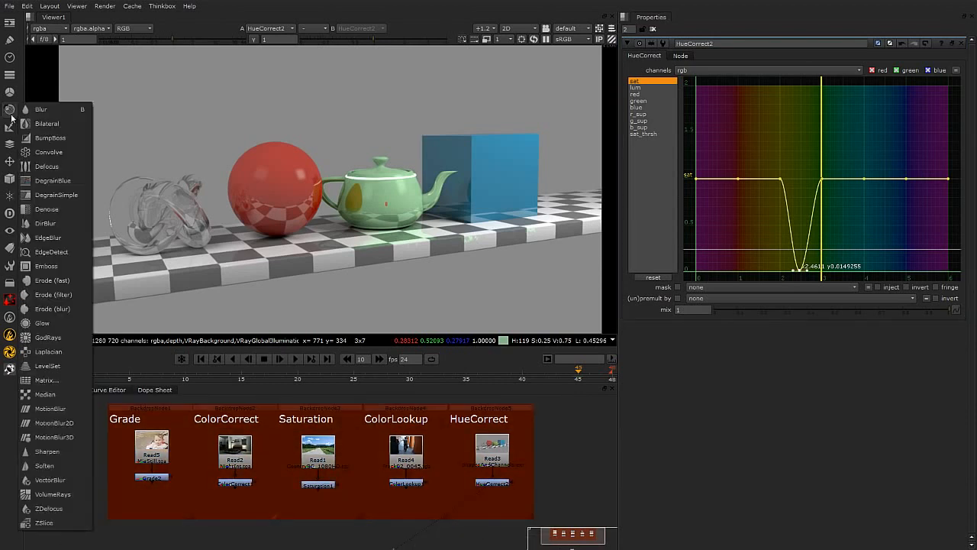
{"action": "mouse_move", "coordinate": [10, 92]}
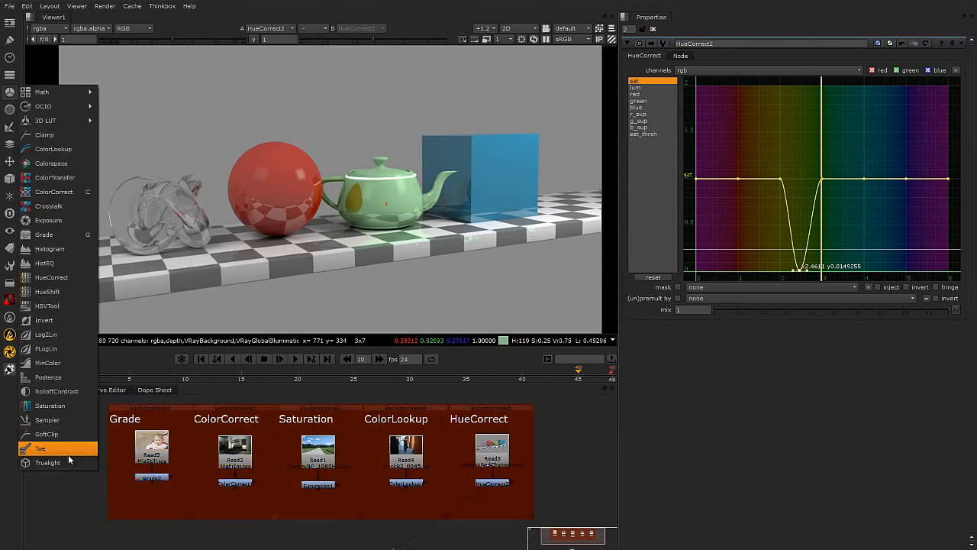
{"action": "left_click", "coordinate": [517, 490]}
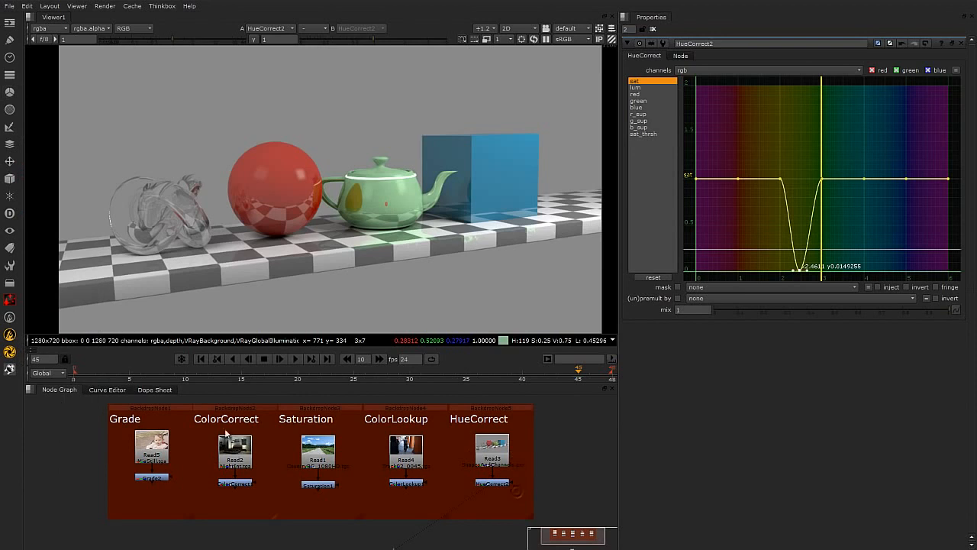
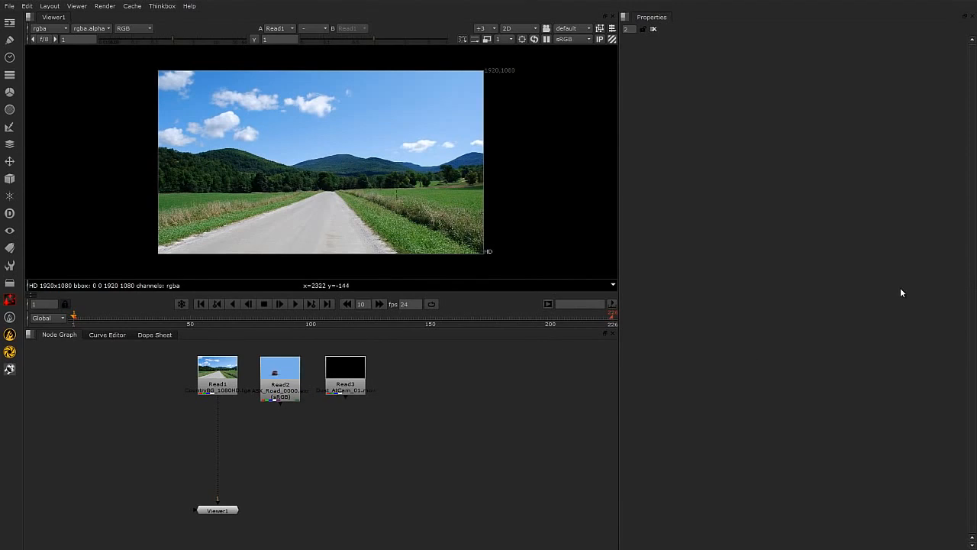
View each of the three Read nodes in the viewer, scrubbing the dust clip's timeline along the way.
{"action": "double_click", "coordinate": [217, 376]}
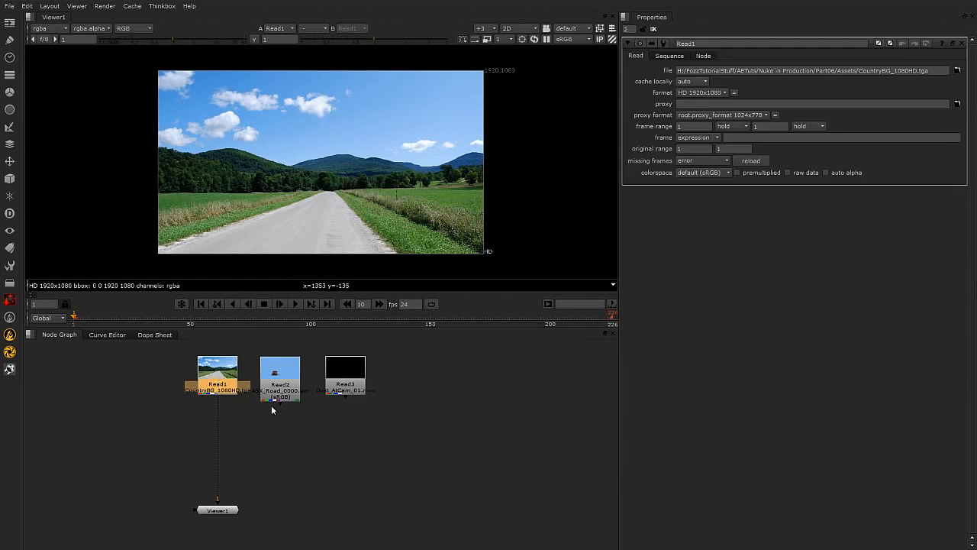
{"action": "left_click", "coordinate": [281, 378]}
{"action": "key", "text": "1"}
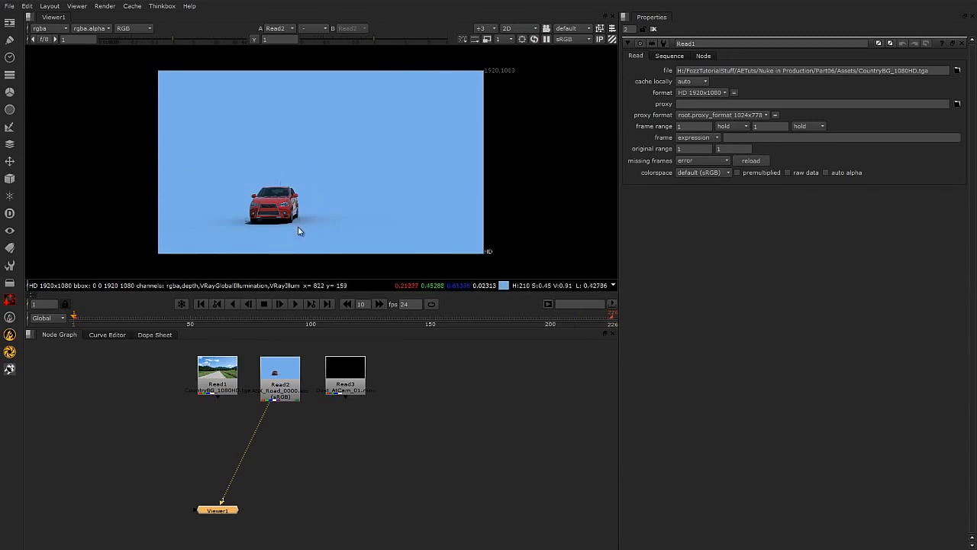
{"action": "left_click", "coordinate": [280, 374]}
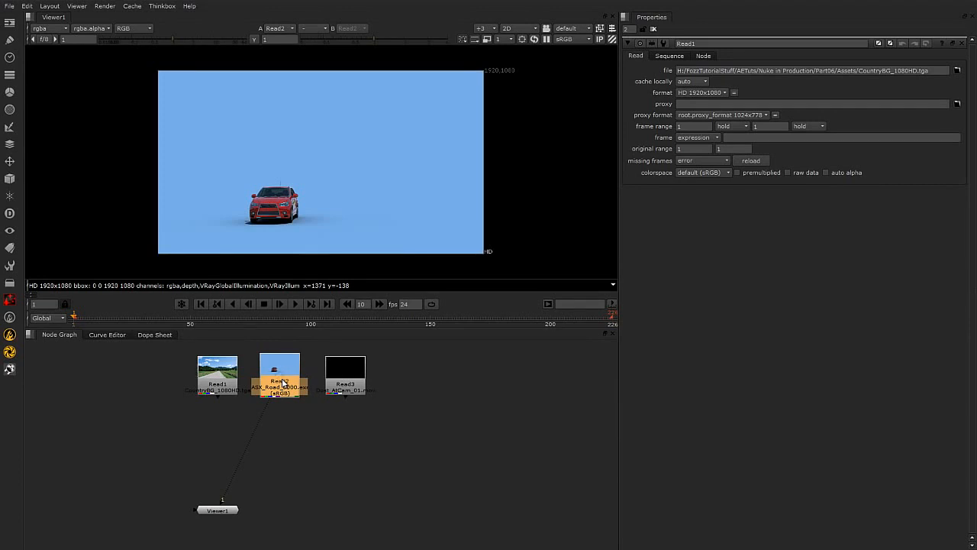
{"action": "left_click", "coordinate": [350, 371]}
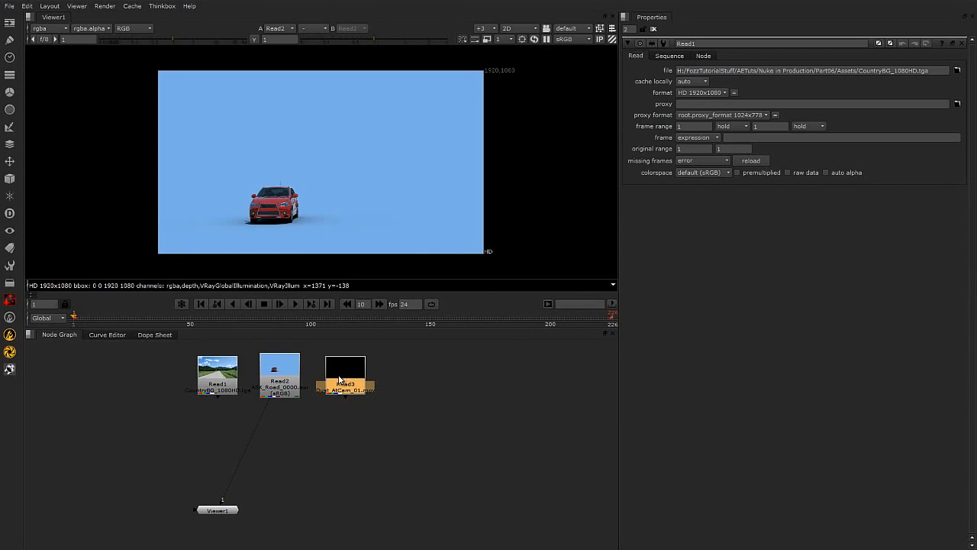
{"action": "left_click", "coordinate": [489, 411]}
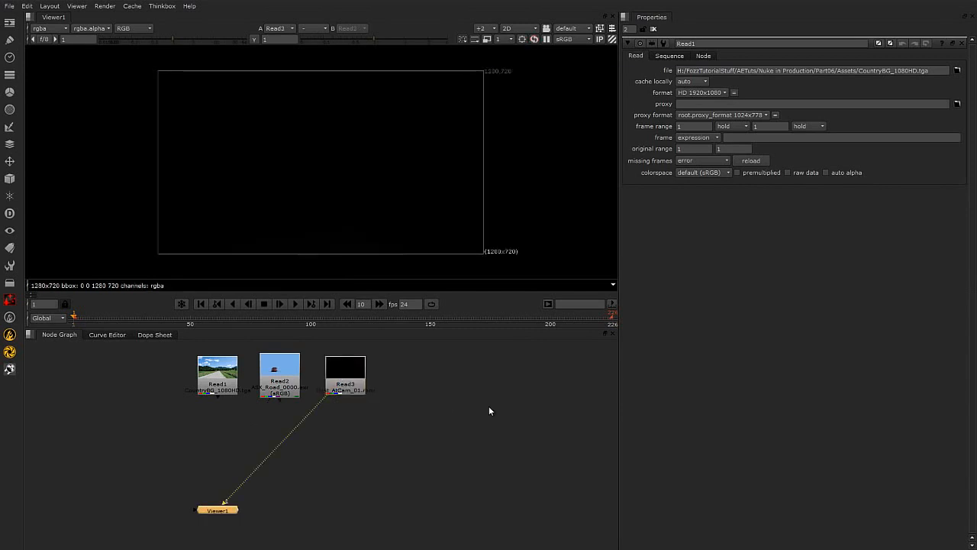
{"action": "left_click_drag", "start_coordinate": [226, 327], "coordinate": [163, 321]}
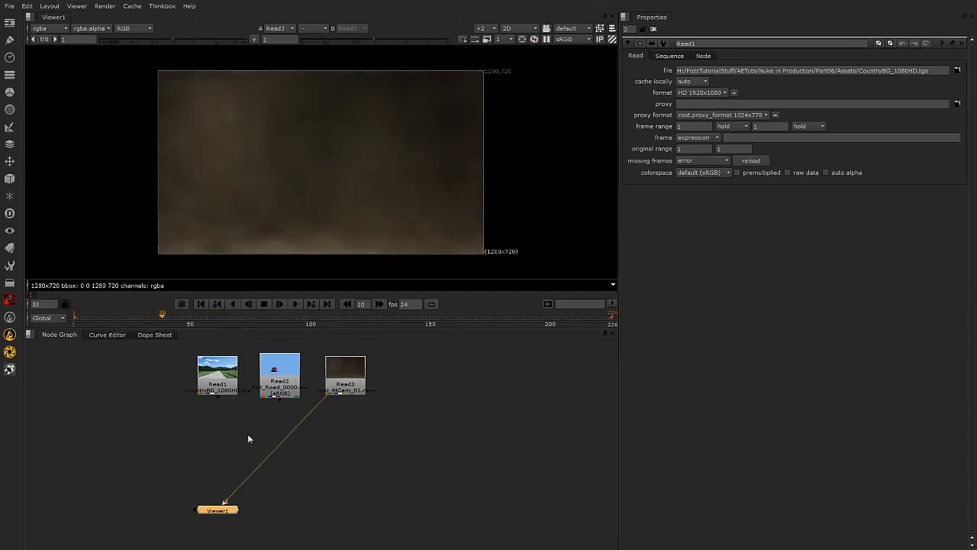
{"action": "left_click", "coordinate": [357, 413]}
{"action": "left_click", "coordinate": [342, 384]}
{"action": "left_click", "coordinate": [204, 383]}
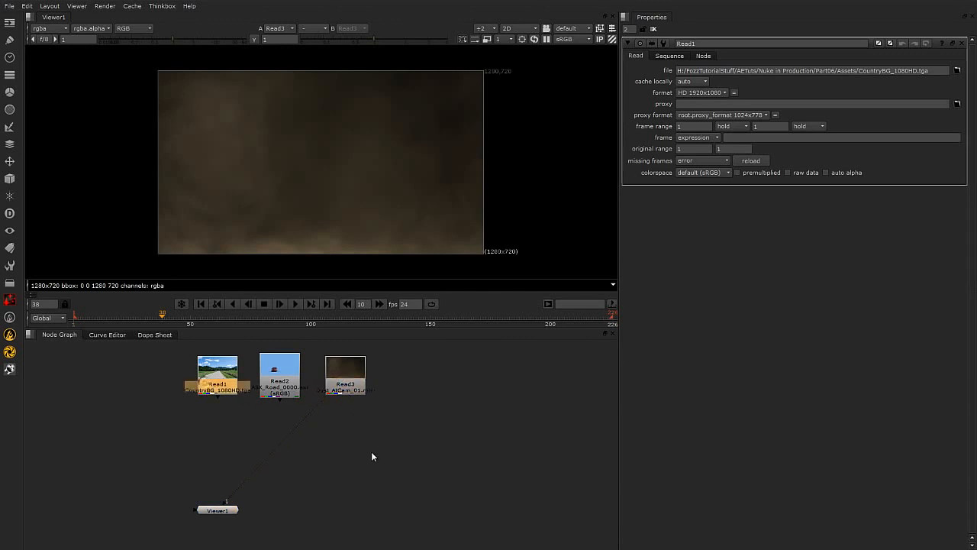
{"action": "key", "text": "1"}
{"action": "left_click", "coordinate": [377, 461]}
Spread the car and dust Read nodes further to the right in the node graph.
{"action": "left_click_drag", "start_coordinate": [353, 381], "coordinate": [468, 381]}
{"action": "left_click_drag", "start_coordinate": [288, 386], "coordinate": [326, 386]}
{"action": "left_click_drag", "start_coordinate": [477, 384], "coordinate": [548, 382]}
{"action": "left_click", "coordinate": [450, 411]}
Select the background and car Read nodes and combine them with a Merge node placed below the background.
{"action": "double_click", "coordinate": [330, 372]}
{"action": "left_click", "coordinate": [214, 370]}
{"action": "left_click", "coordinate": [322, 370]}
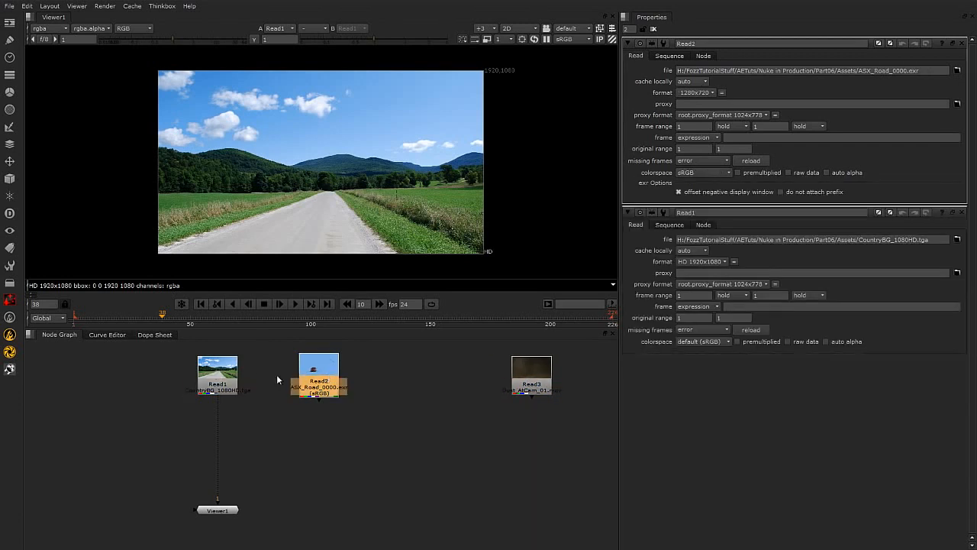
{"action": "left_click", "coordinate": [212, 374]}
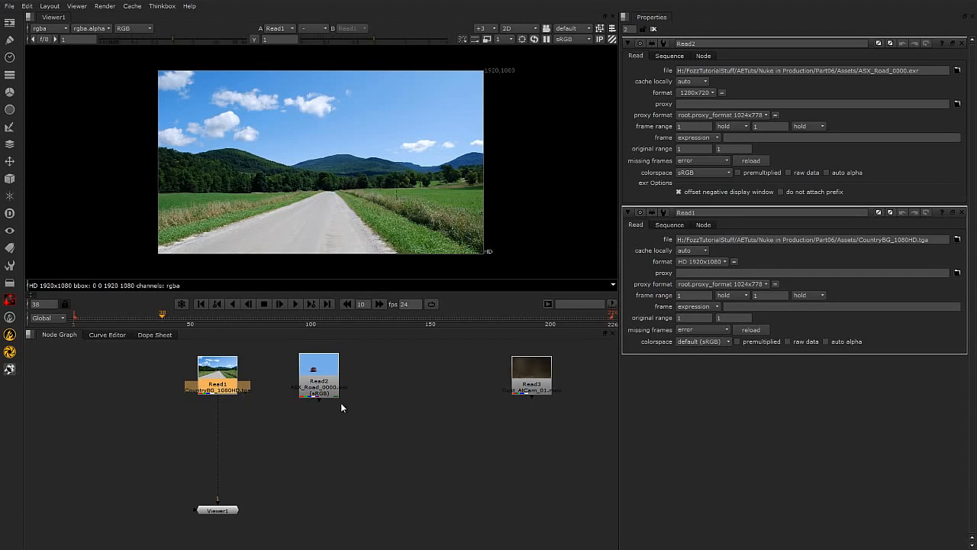
{"action": "left_click", "coordinate": [327, 374]}
{"action": "left_click", "coordinate": [208, 375]}
{"action": "left_click", "coordinate": [330, 378], "text": "shift"}
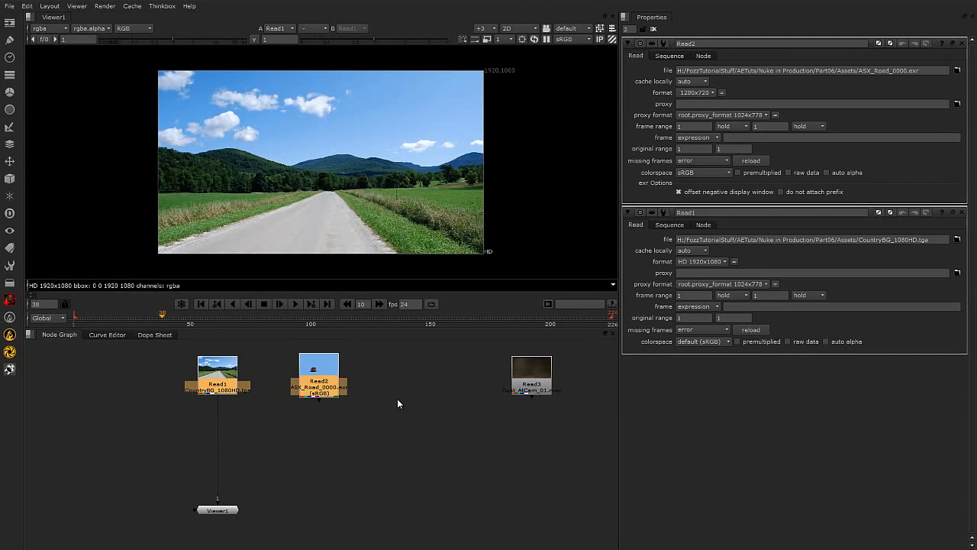
{"action": "key", "text": "m"}
{"action": "left_click_drag", "start_coordinate": [262, 437], "coordinate": [214, 449]}
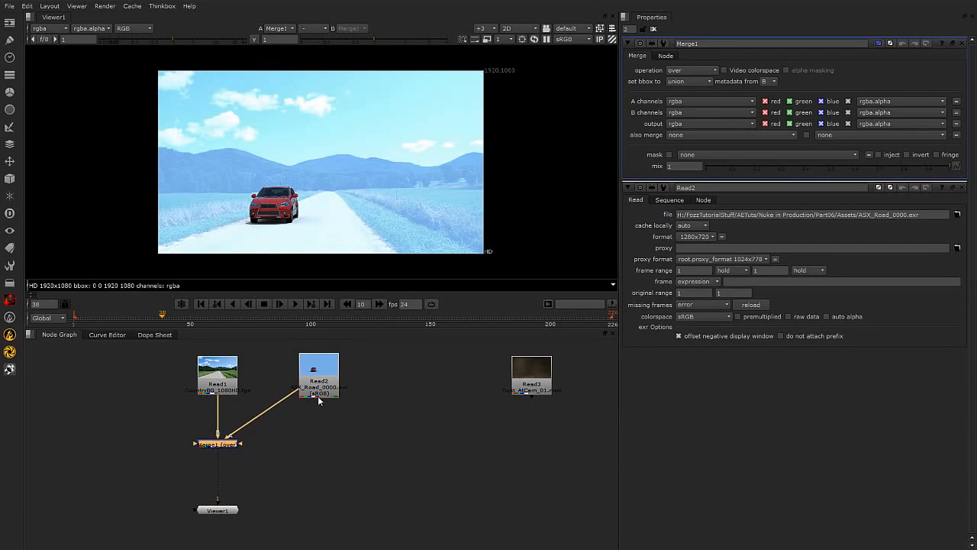
{"action": "scroll", "coordinate": [355, 397], "scroll_direction": "up", "scroll_amount": 1}
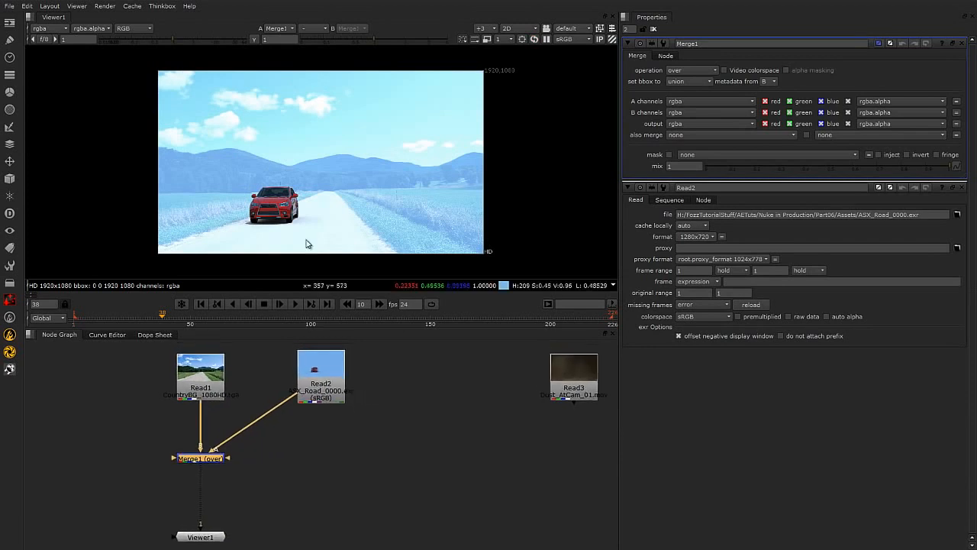
Insert a Premult node directly below the car Read node.
{"action": "left_click", "coordinate": [323, 392]}
{"action": "double_click", "coordinate": [324, 393]}
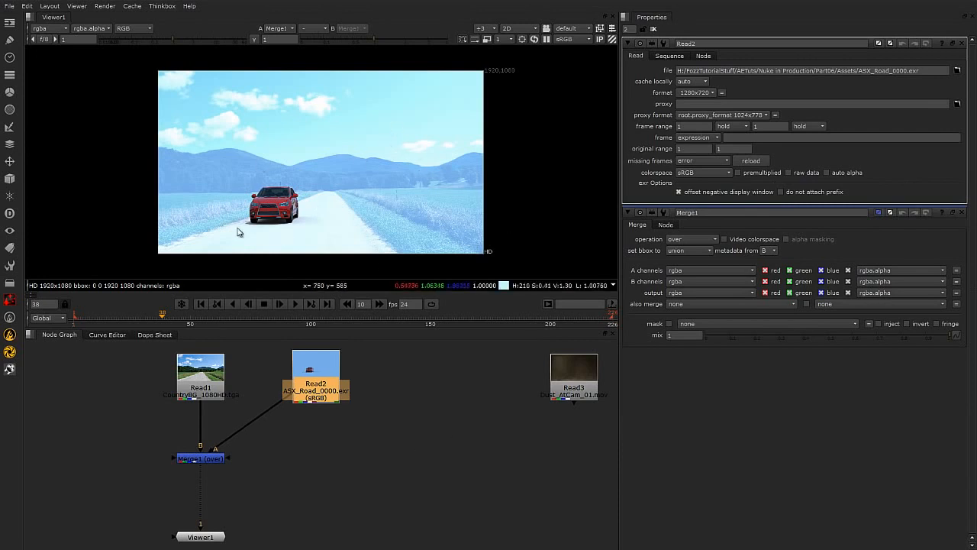
{"action": "left_click", "coordinate": [367, 446]}
{"action": "left_click", "coordinate": [320, 368]}
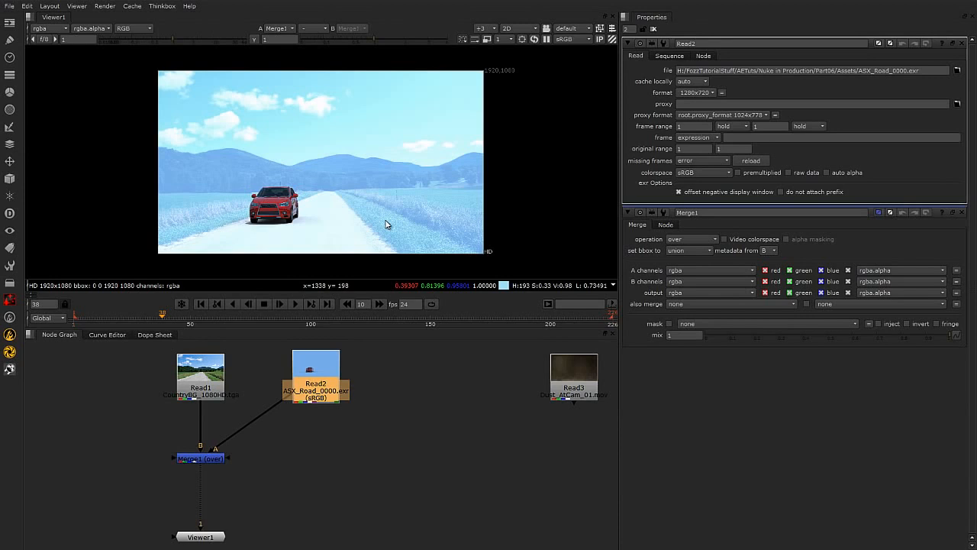
{"action": "left_click", "coordinate": [395, 437]}
{"action": "left_click", "coordinate": [322, 380]}
{"action": "left_click", "coordinate": [404, 460]}
{"action": "left_click", "coordinate": [324, 387]}
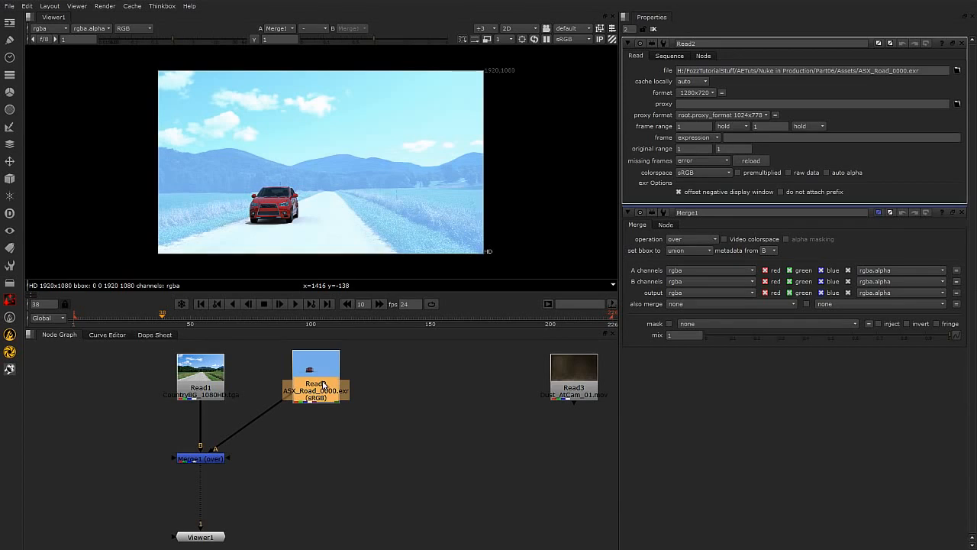
{"action": "key", "text": "Tab"}
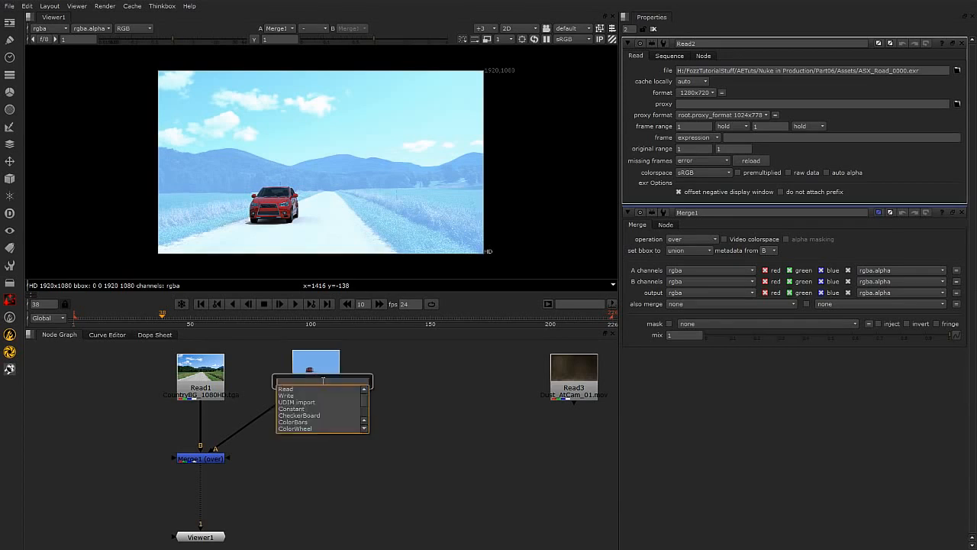
{"action": "type", "text": "pre"}
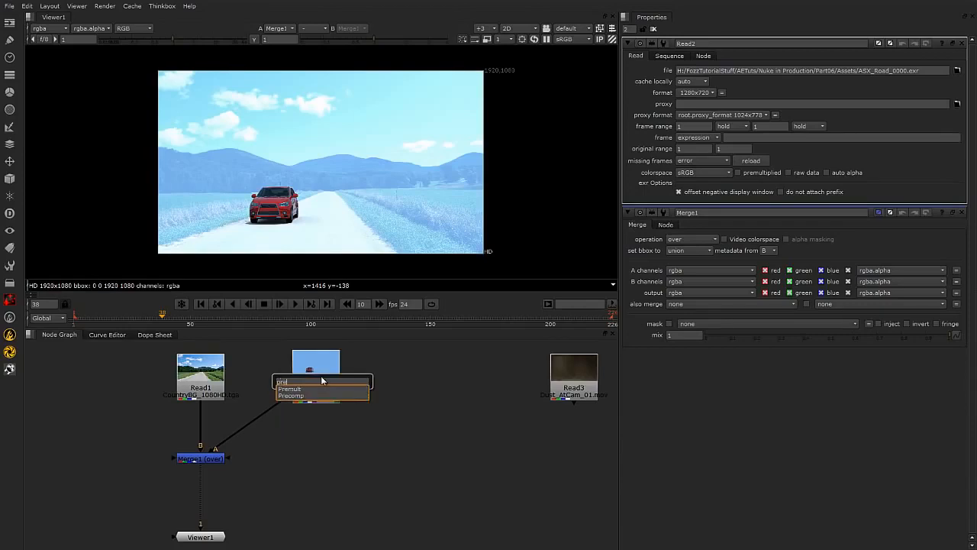
{"action": "key", "text": "Return"}
{"action": "left_click_drag", "start_coordinate": [318, 405], "coordinate": [319, 421]}
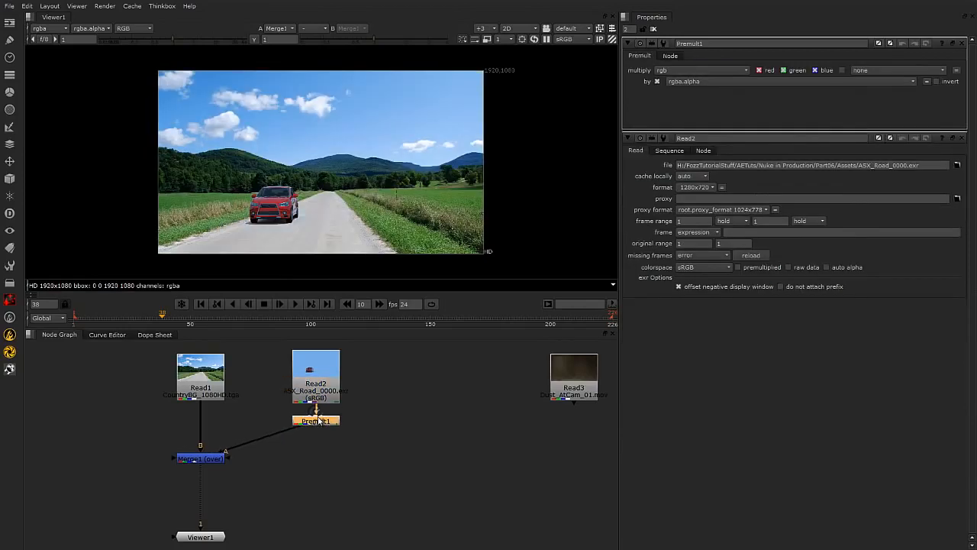
Zoom and pan the viewer to inspect the car's edges against the background.
{"action": "scroll", "coordinate": [364, 165], "scroll_direction": "up", "scroll_amount": 4}
{"action": "scroll", "coordinate": [300, 145], "scroll_direction": "up", "scroll_amount": 5}
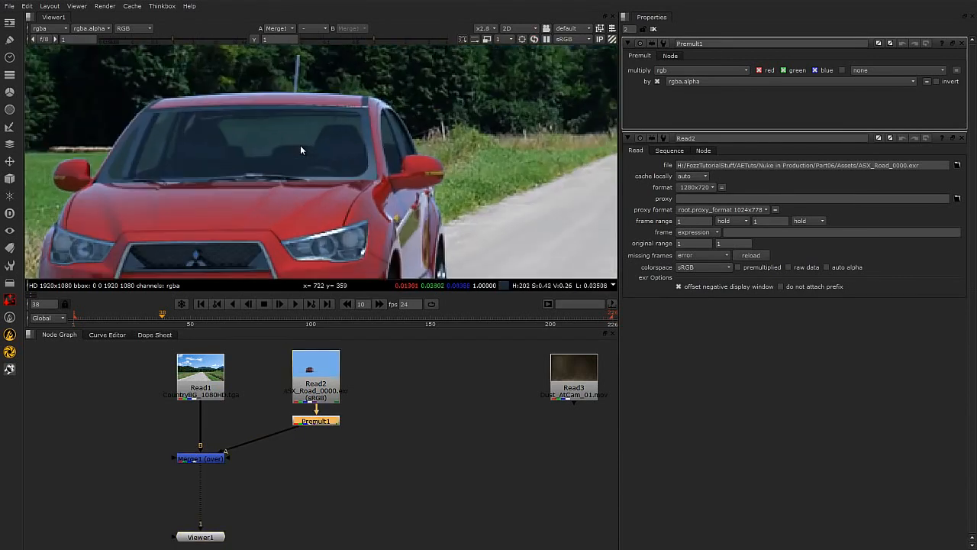
{"action": "scroll", "coordinate": [422, 122], "scroll_direction": "up", "scroll_amount": 3}
{"action": "scroll", "coordinate": [441, 176], "scroll_direction": "up", "scroll_amount": 3}
{"action": "scroll", "coordinate": [499, 219], "scroll_direction": "up", "scroll_amount": 1}
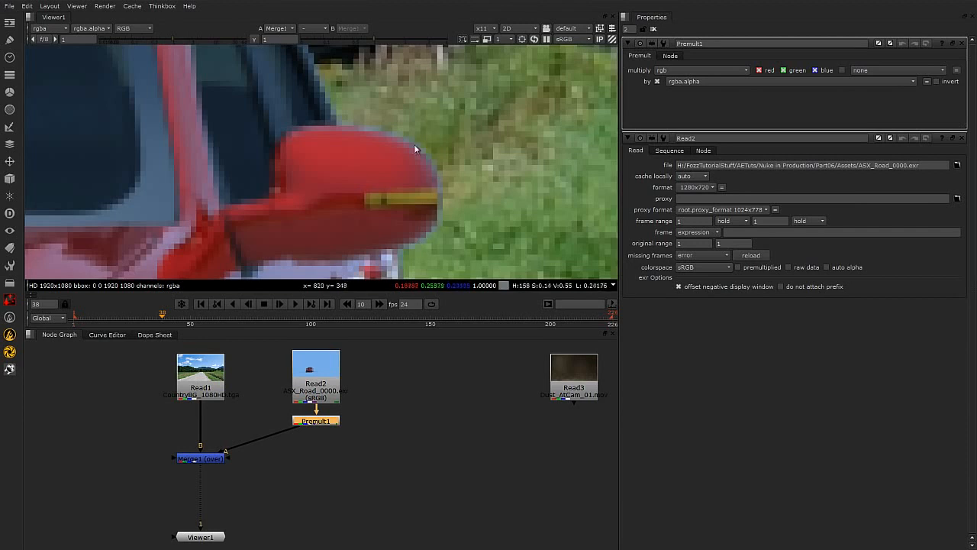
{"action": "scroll", "coordinate": [336, 115], "scroll_direction": "down", "scroll_amount": 5}
{"action": "scroll", "coordinate": [436, 189], "scroll_direction": "up", "scroll_amount": 2}
{"action": "middle_click_drag", "start_coordinate": [436, 189], "coordinate": [802, 223]}
{"action": "middle_click_drag", "start_coordinate": [192, 131], "coordinate": [411, 146]}
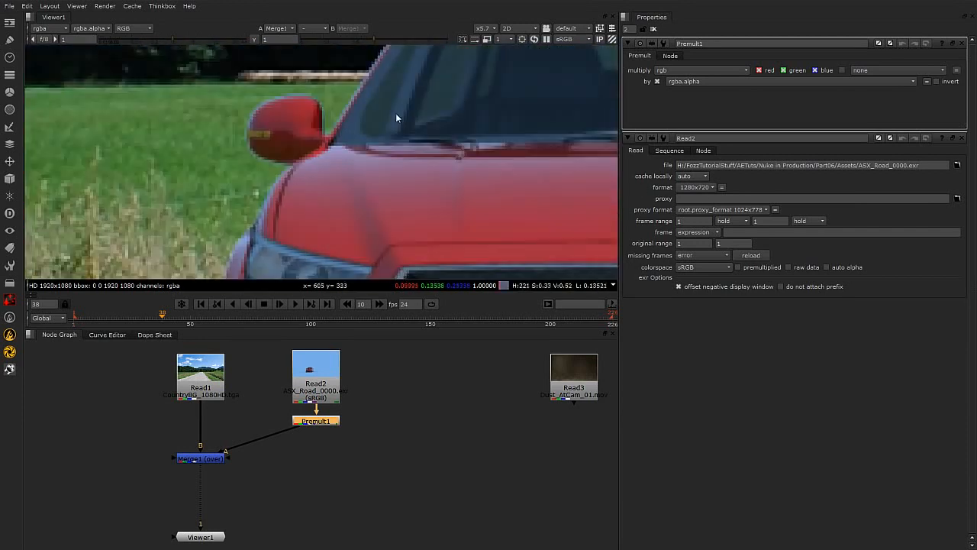
{"action": "middle_click_drag", "start_coordinate": [385, 185], "coordinate": [369, 207]}
{"action": "scroll", "coordinate": [332, 194], "scroll_direction": "up", "scroll_amount": 1}
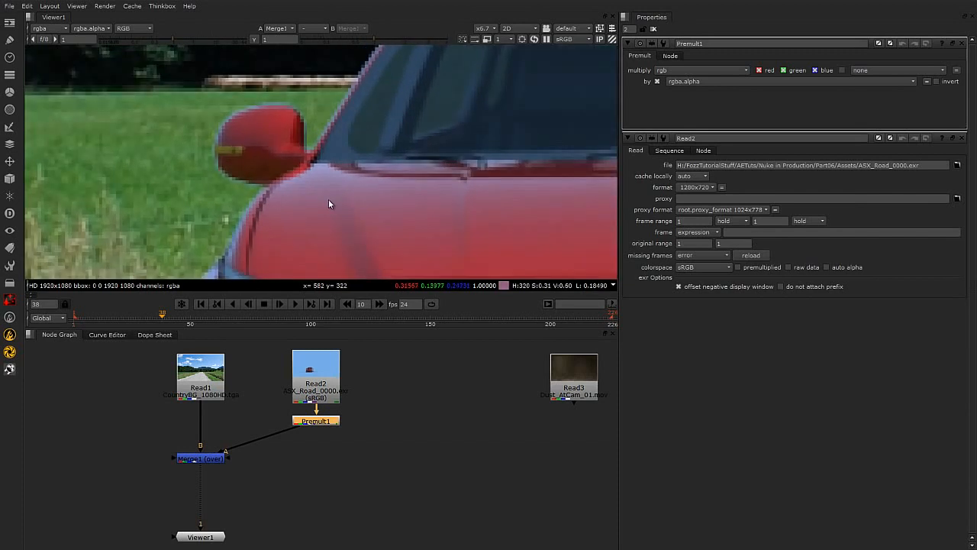
Add a Grade node after the Premult node on the car branch.
{"action": "left_click", "coordinate": [347, 443]}
{"action": "left_click", "coordinate": [324, 422]}
{"action": "scroll", "coordinate": [367, 146], "scroll_direction": "down", "scroll_amount": 5}
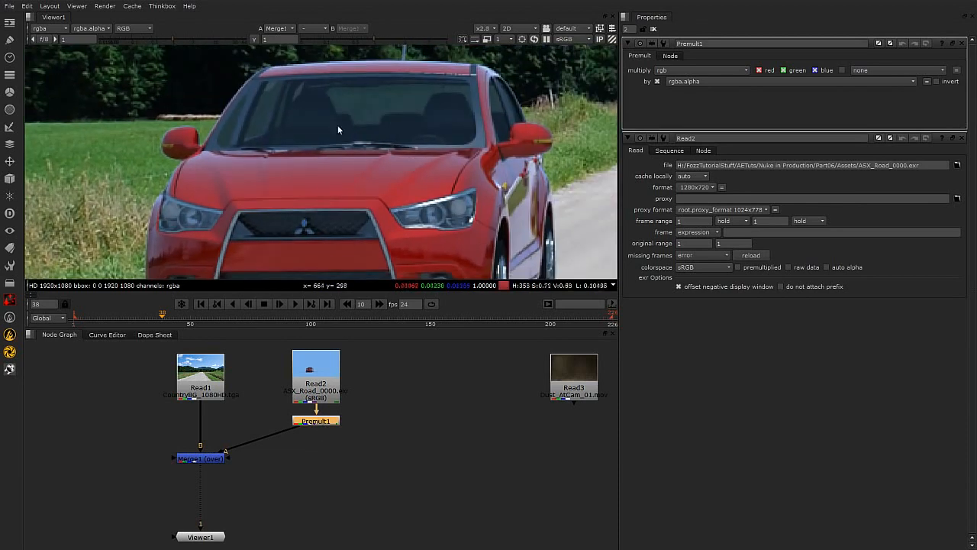
{"action": "middle_click_drag", "start_coordinate": [346, 188], "coordinate": [363, 192]}
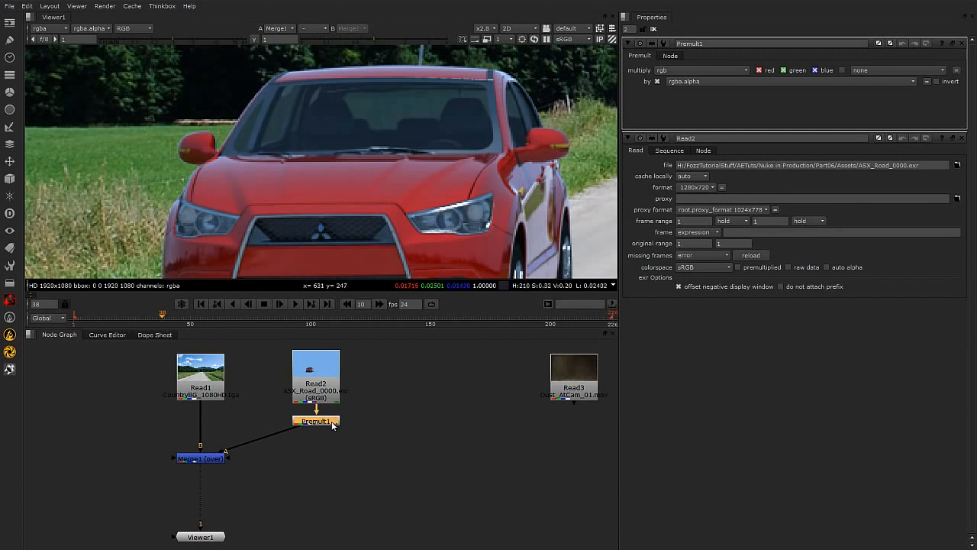
{"action": "key", "text": "g"}
{"action": "left_click_drag", "start_coordinate": [327, 436], "coordinate": [327, 439]}
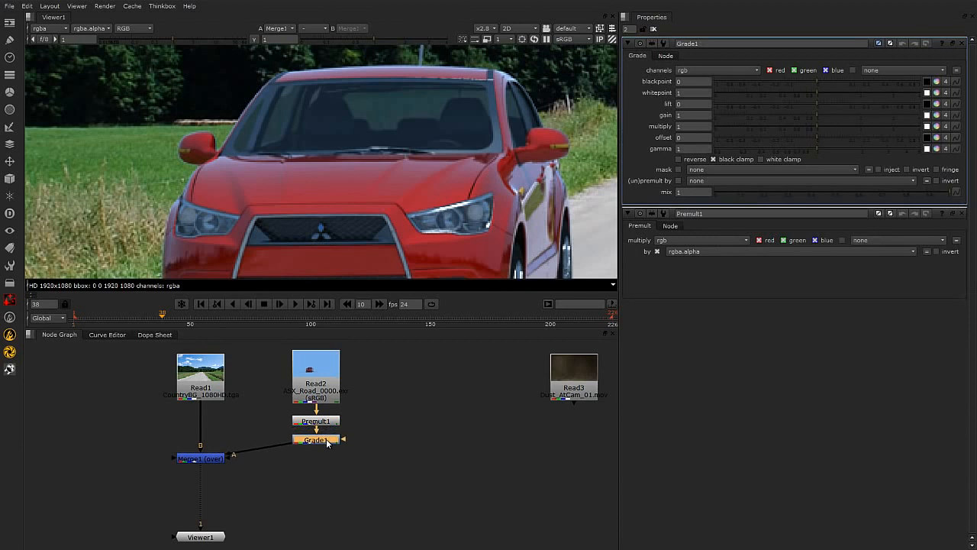
Insert a second Premult node after the Grade node.
{"action": "key", "text": "Tab"}
{"action": "type", "text": "pre"}
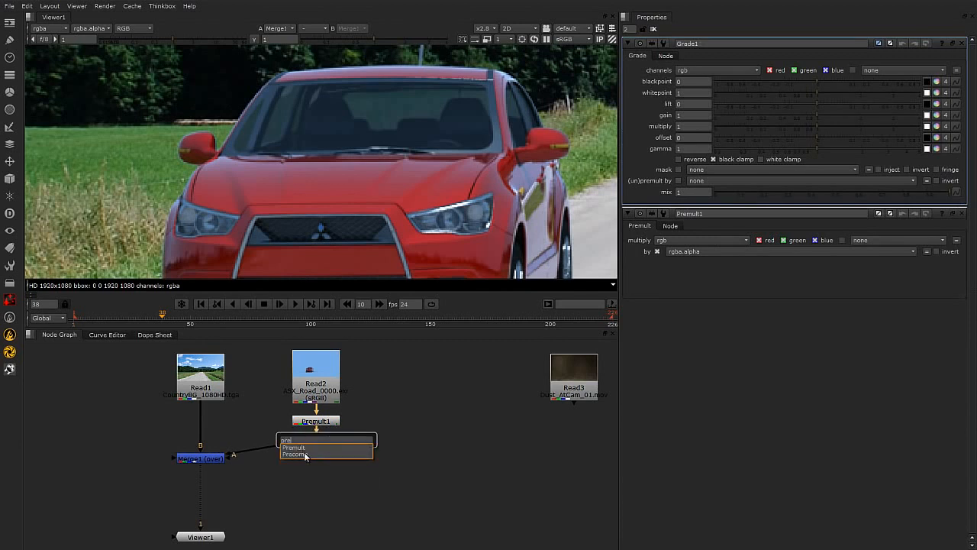
{"action": "key", "text": "Return"}
Zoom and pan the viewer to inspect the car's edges after the Grade and Premult chain.
{"action": "scroll", "coordinate": [178, 144], "scroll_direction": "up", "scroll_amount": 3}
{"action": "scroll", "coordinate": [178, 145], "scroll_direction": "up", "scroll_amount": 1}
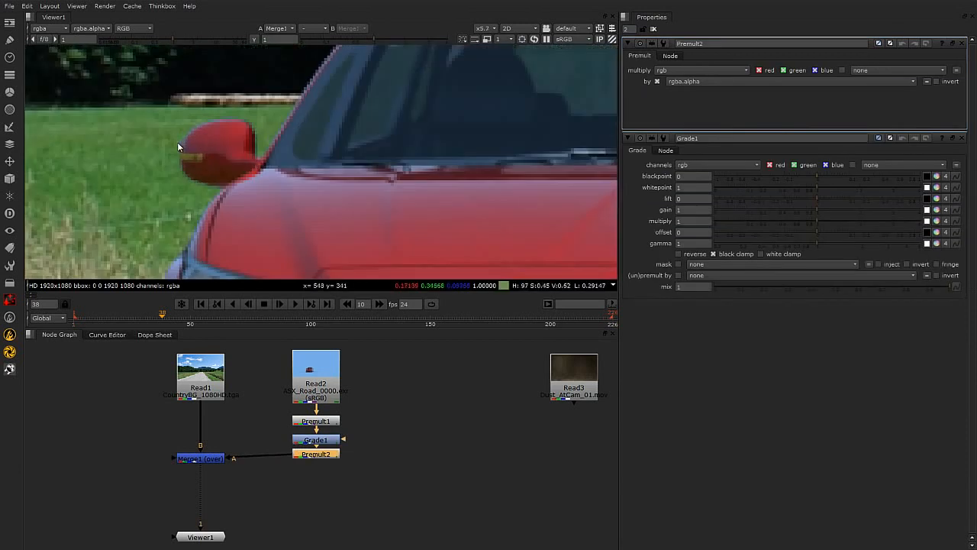
{"action": "middle_click_drag", "start_coordinate": [511, 134], "coordinate": [289, 275]}
{"action": "middle_click_drag", "start_coordinate": [373, 160], "coordinate": [149, 99]}
{"action": "middle_click_drag", "start_coordinate": [447, 197], "coordinate": [379, 125]}
{"action": "scroll", "coordinate": [465, 198], "scroll_direction": "down", "scroll_amount": 6}
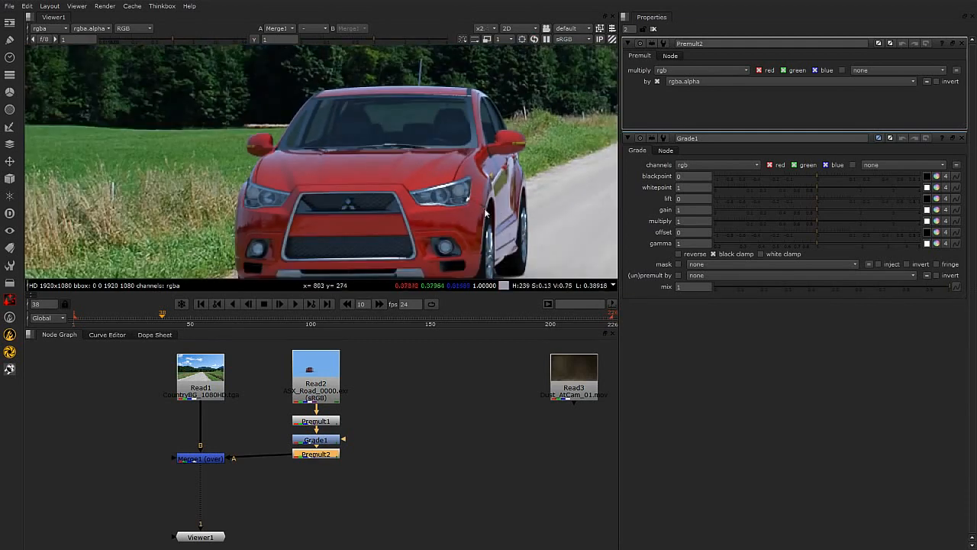
{"action": "middle_click_drag", "start_coordinate": [498, 213], "coordinate": [475, 212]}
{"action": "scroll", "coordinate": [507, 204], "scroll_direction": "up", "scroll_amount": 1}
Nudge the second Premult node slightly lower in the node graph.
{"action": "left_click", "coordinate": [349, 478]}
{"action": "left_click_drag", "start_coordinate": [324, 459], "coordinate": [324, 463]}
{"action": "left_click", "coordinate": [436, 451]}
Switch the car Read node's colorspace to default (linear), then back to sRGB.
{"action": "double_click", "coordinate": [343, 387]}
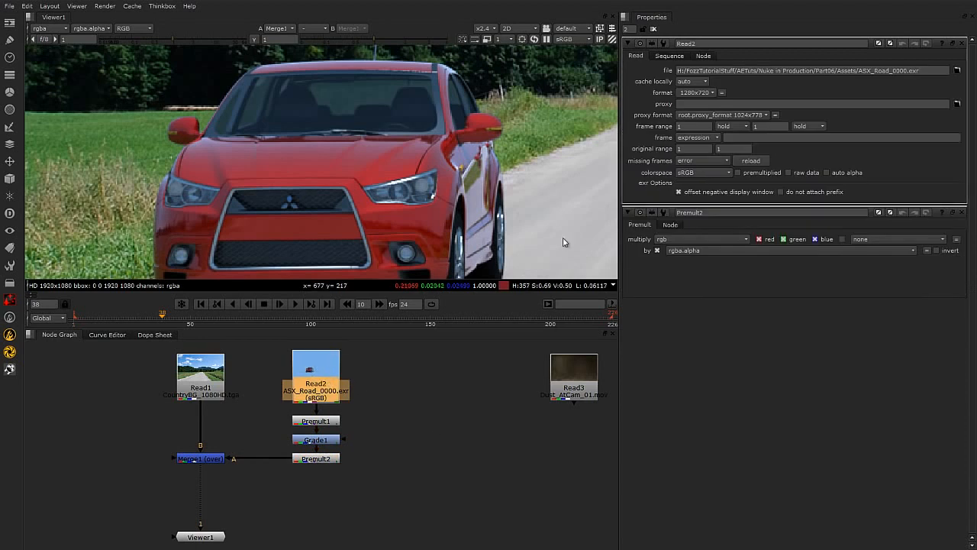
{"action": "left_click", "coordinate": [718, 173]}
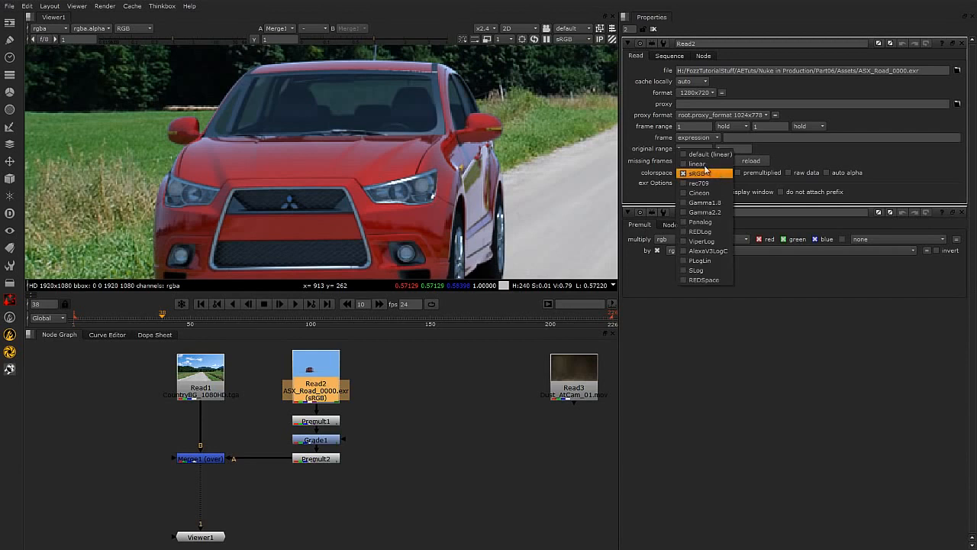
{"action": "left_click", "coordinate": [704, 155]}
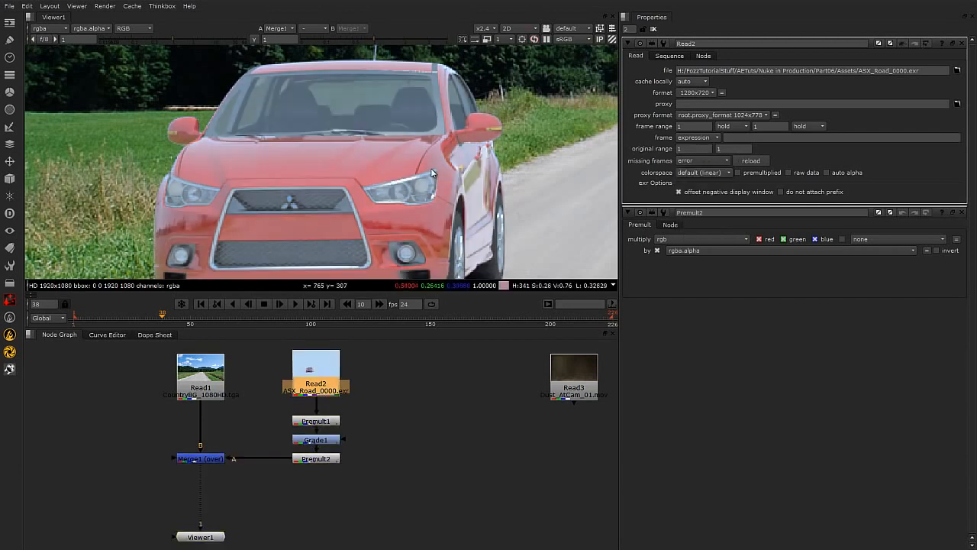
{"action": "left_click", "coordinate": [725, 173]}
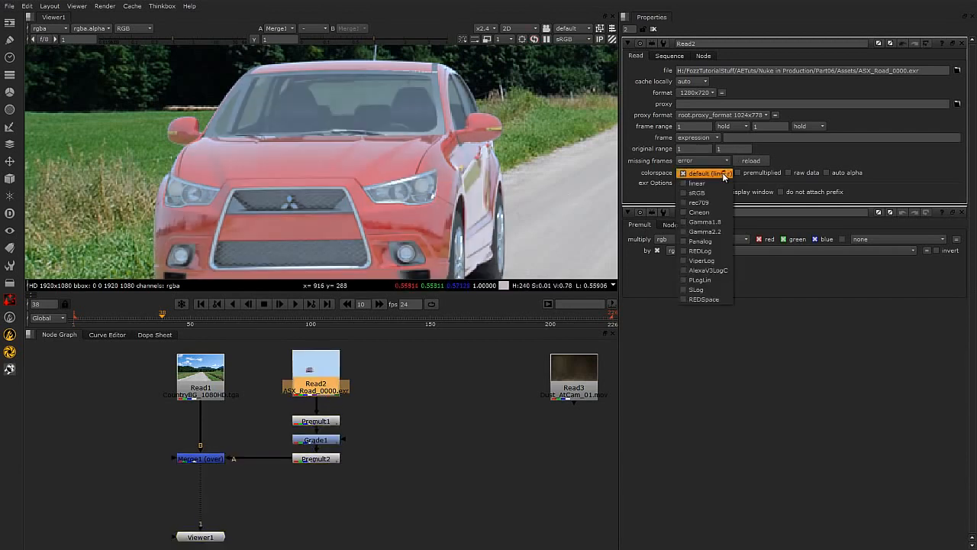
{"action": "left_click", "coordinate": [685, 191]}
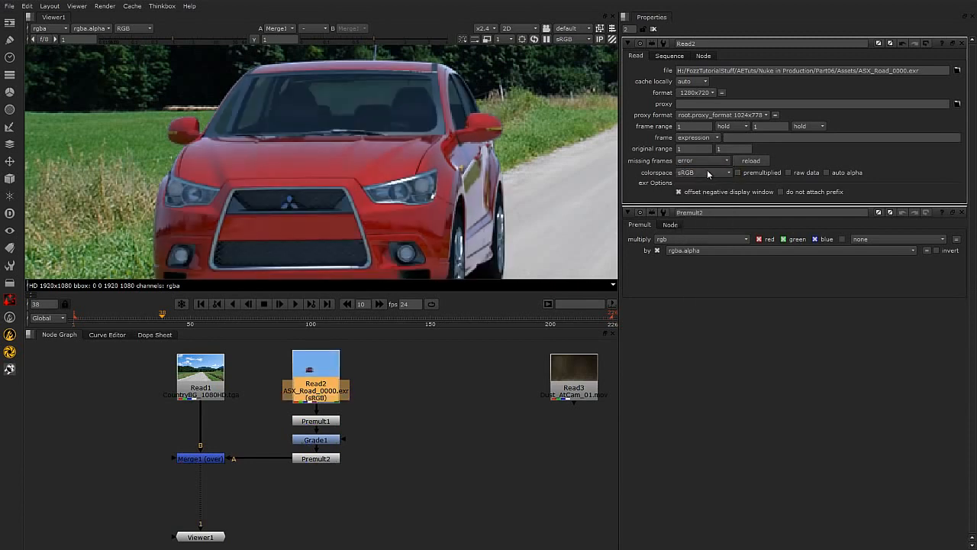
Zoom out the viewer to see the whole composite of the car on the road.
{"action": "middle_click_drag", "start_coordinate": [442, 203], "coordinate": [438, 194]}
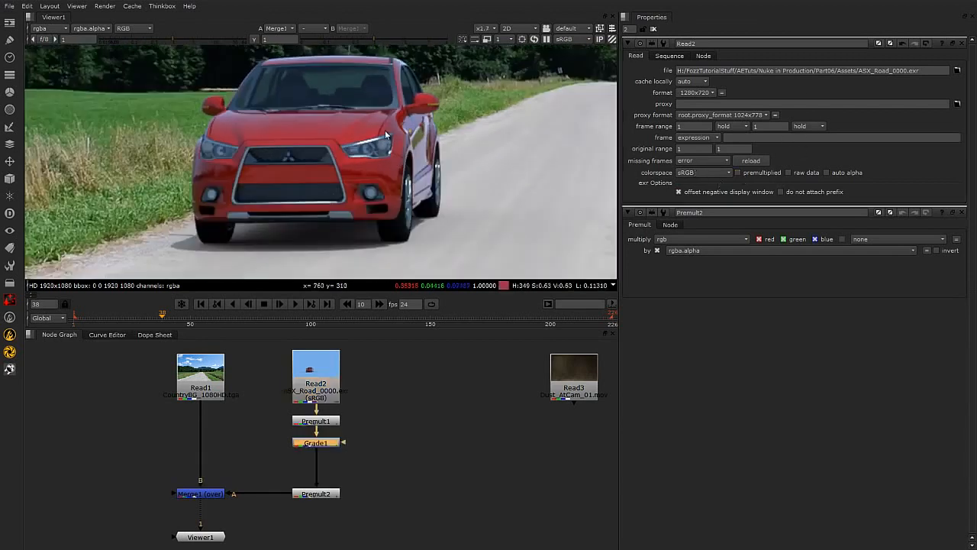
{"action": "scroll", "coordinate": [499, 178], "scroll_direction": "down", "scroll_amount": 3}
{"action": "middle_click_drag", "start_coordinate": [500, 178], "coordinate": [425, 197]}
{"action": "scroll", "coordinate": [407, 215], "scroll_direction": "down", "scroll_amount": 2}
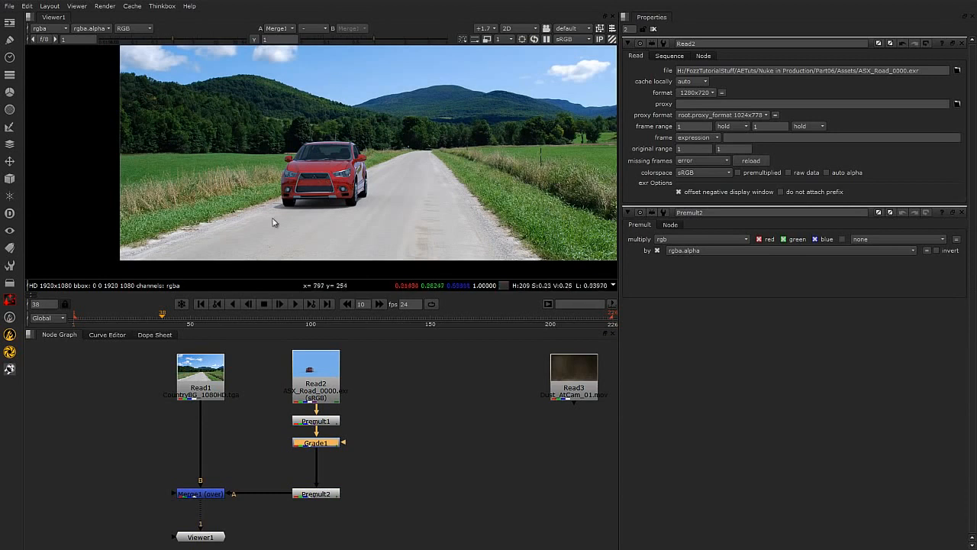
Insert a Saturation node directly below the background road Read node.
{"action": "left_click", "coordinate": [220, 373]}
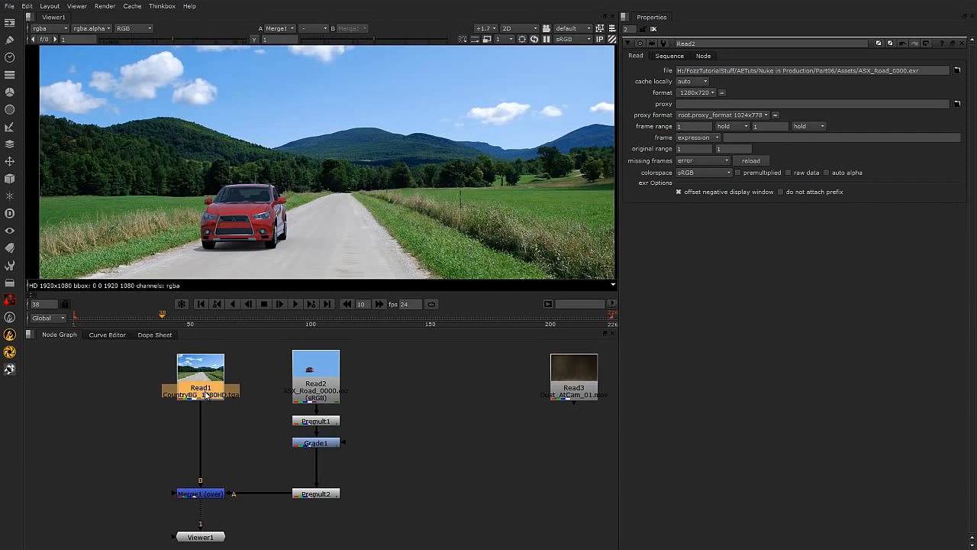
{"action": "key", "text": "Tab"}
{"action": "type", "text": "sat"}
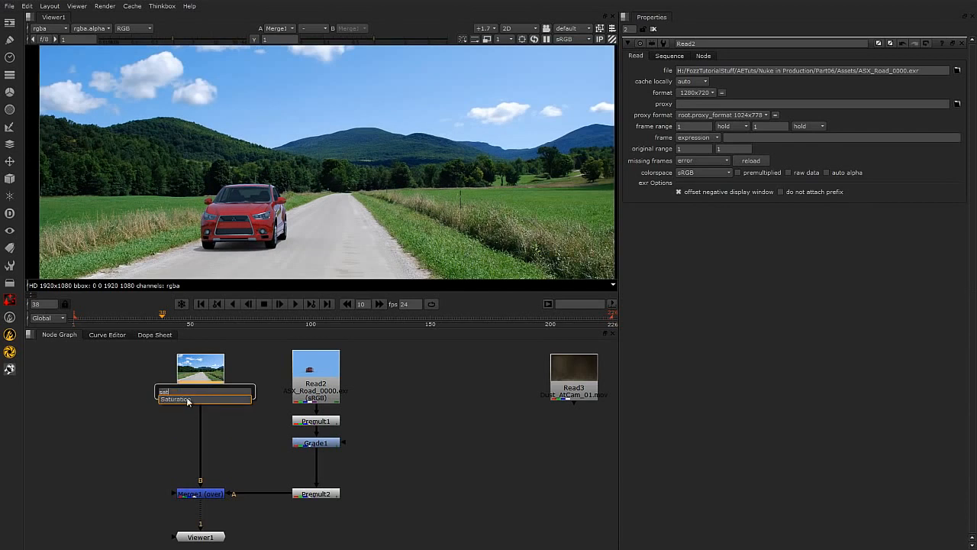
{"action": "key", "text": "Return"}
{"action": "left_click_drag", "start_coordinate": [219, 412], "coordinate": [216, 417]}
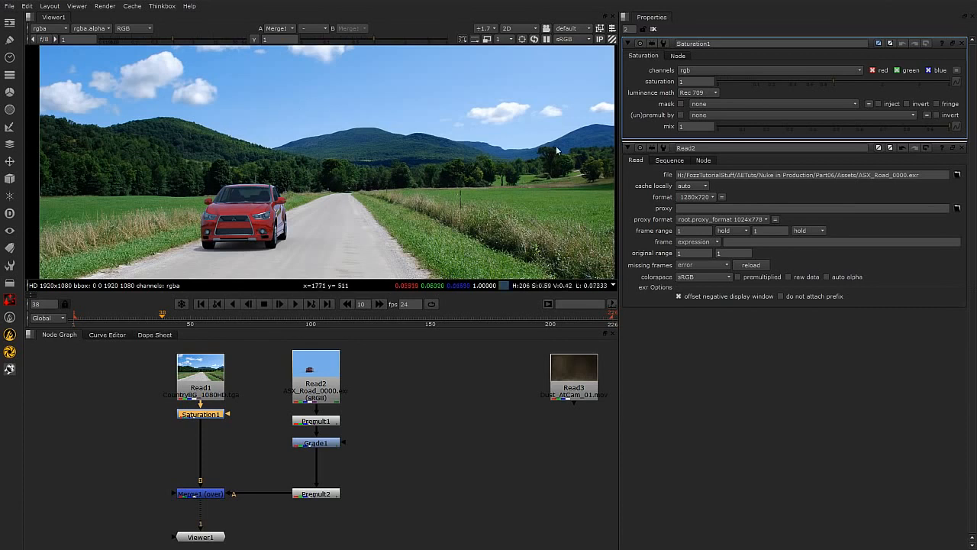
Set the background Saturation node's saturation to 0.74.
{"action": "left_click", "coordinate": [833, 78]}
{"action": "left_click_drag", "start_coordinate": [811, 79], "coordinate": [809, 79]}
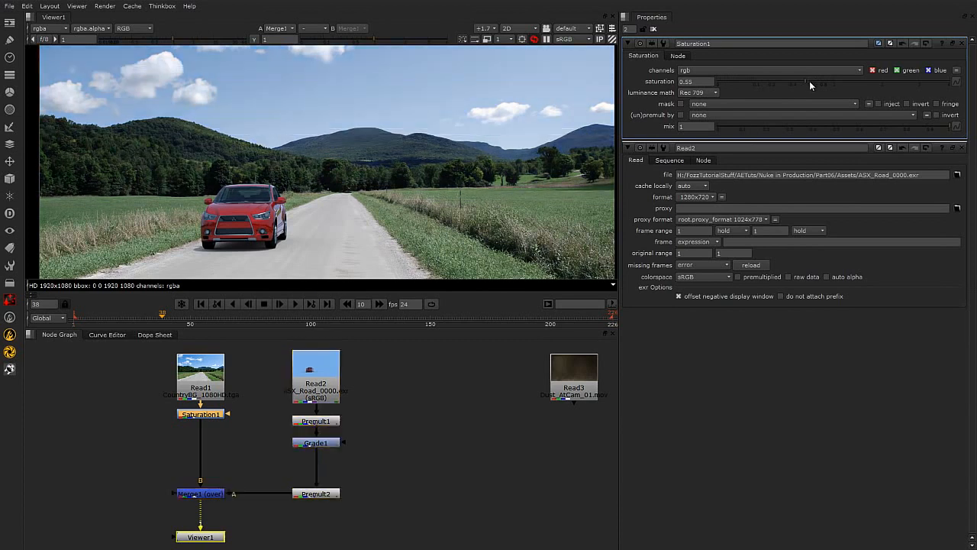
{"action": "left_click_drag", "start_coordinate": [811, 84], "coordinate": [817, 80]}
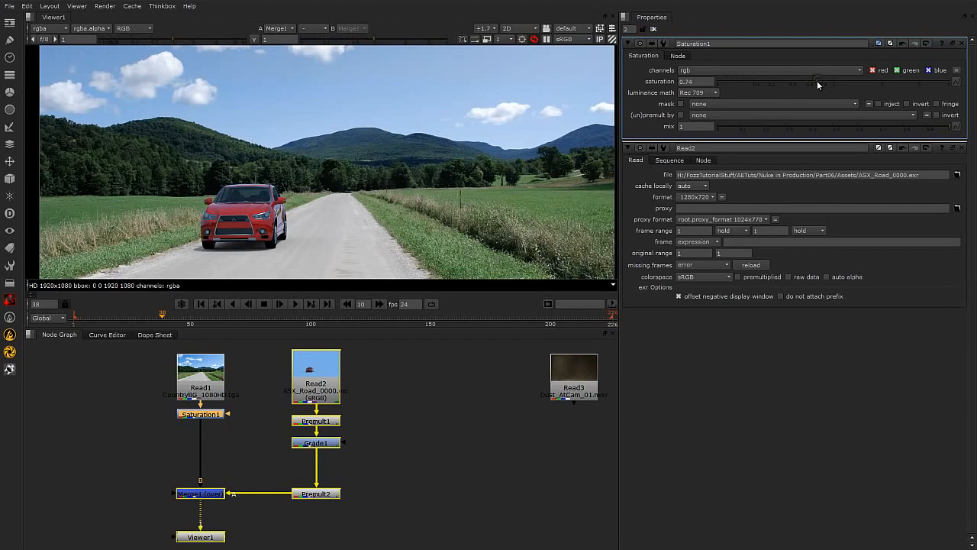
Zoom the viewer in and out to compare the desaturated background with the car.
{"action": "scroll", "coordinate": [466, 187], "scroll_direction": "up", "scroll_amount": 3}
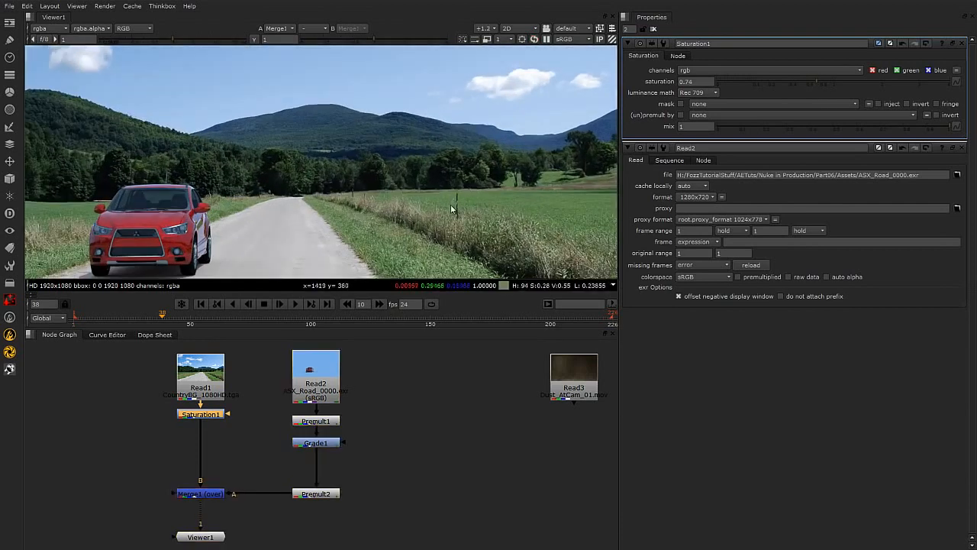
{"action": "scroll", "coordinate": [431, 212], "scroll_direction": "down", "scroll_amount": 3}
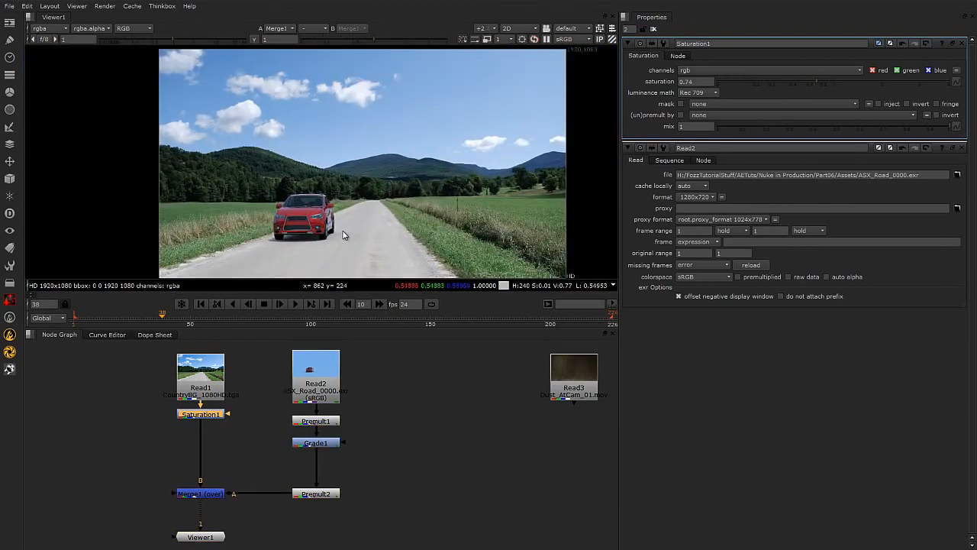
{"action": "scroll", "coordinate": [351, 228], "scroll_direction": "up", "scroll_amount": 4}
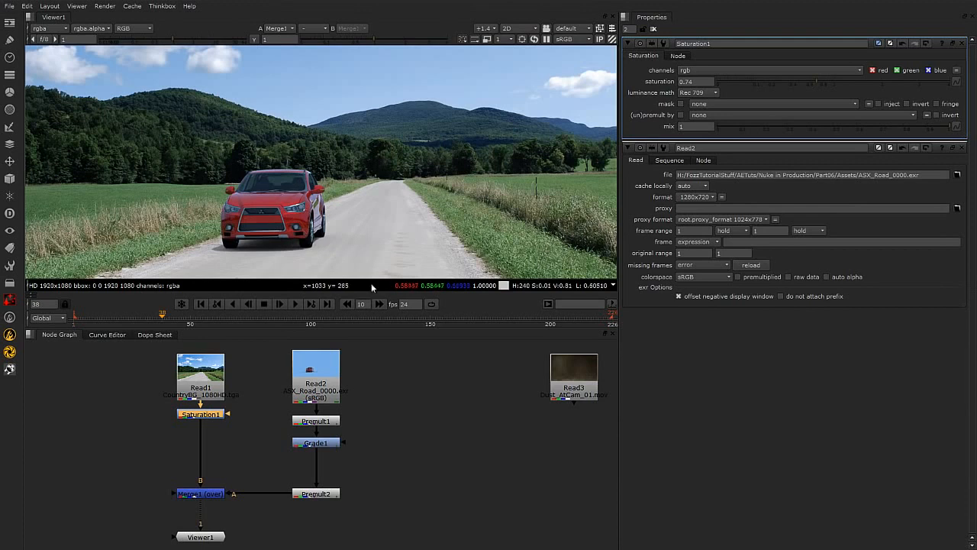
{"action": "scroll", "coordinate": [318, 167], "scroll_direction": "down", "scroll_amount": 2}
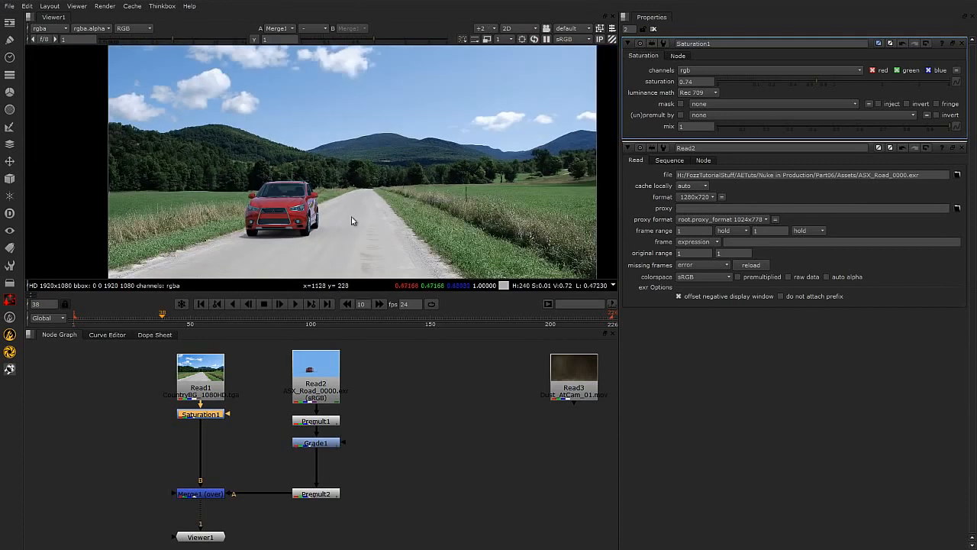
{"action": "scroll", "coordinate": [243, 183], "scroll_direction": "up", "scroll_amount": 2}
{"action": "scroll", "coordinate": [243, 184], "scroll_direction": "down", "scroll_amount": 2}
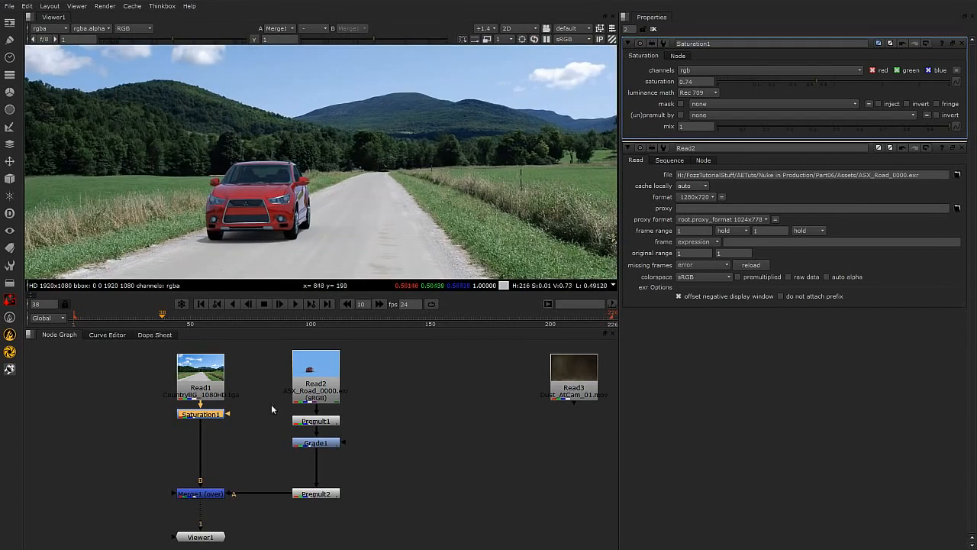
Move the Grade node down and insert a second Saturation node between the first Premult and the Grade.
{"action": "left_click", "coordinate": [344, 450]}
{"action": "left_click", "coordinate": [339, 448]}
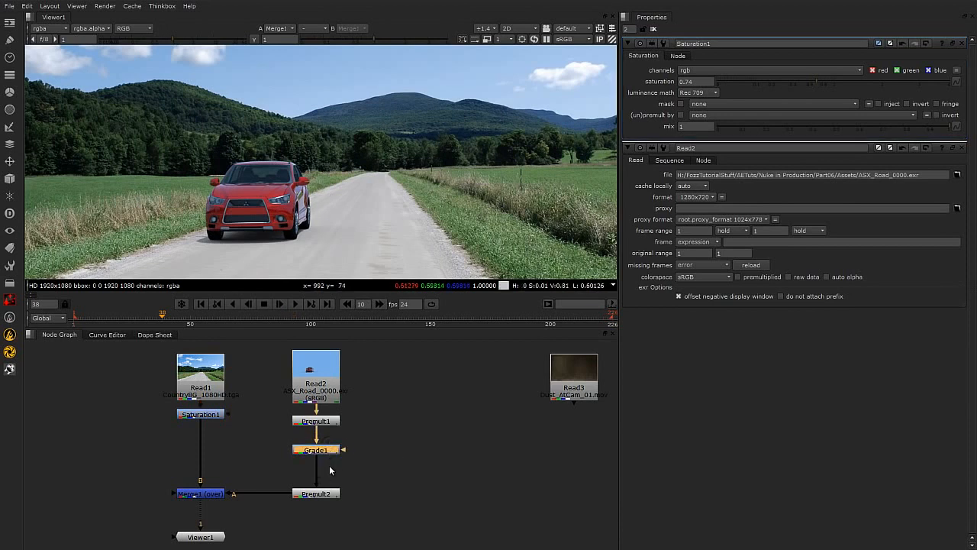
{"action": "left_click_drag", "start_coordinate": [329, 450], "coordinate": [329, 460]}
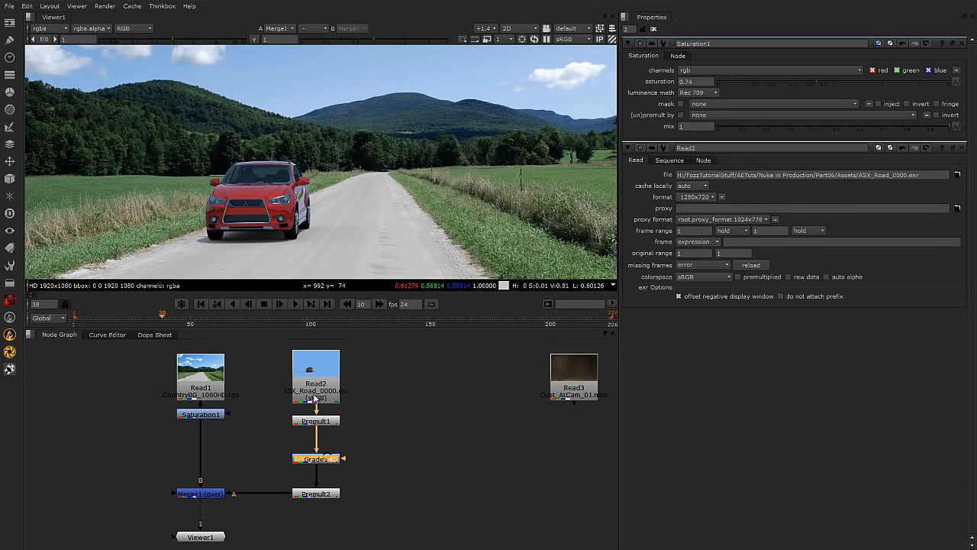
{"action": "left_click", "coordinate": [329, 424]}
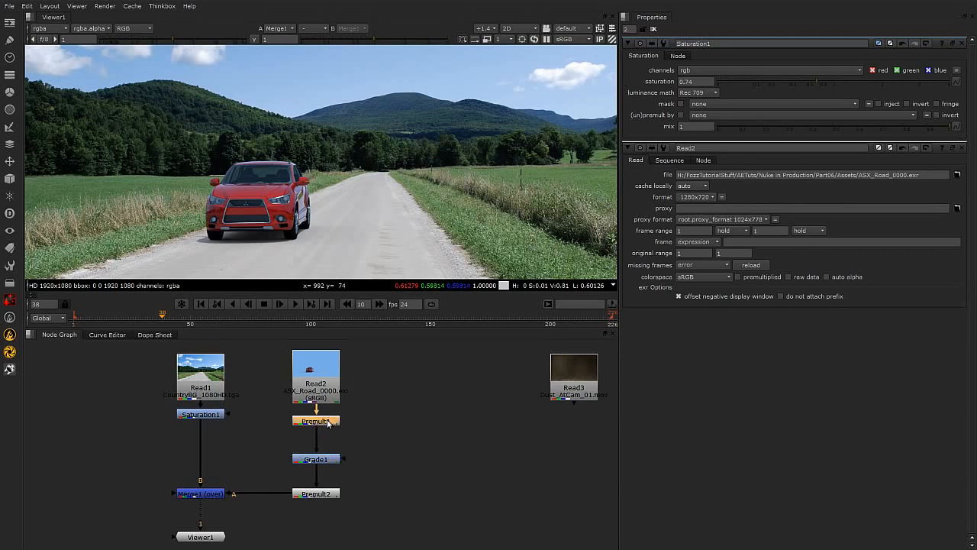
{"action": "key", "text": "Tab"}
{"action": "type", "text": "sa"}
{"action": "key", "text": "Return"}
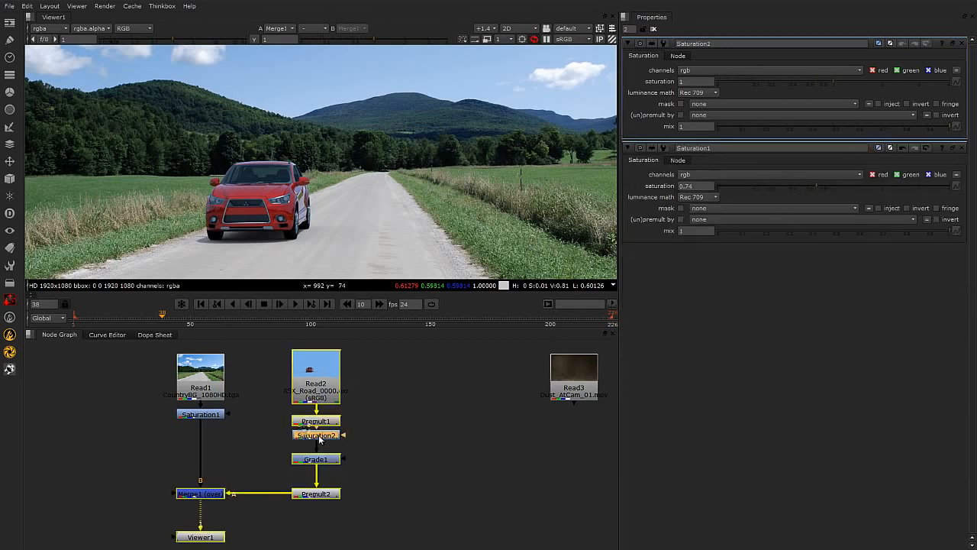
Set the car's Saturation node saturation to 0.65.
{"action": "left_click", "coordinate": [354, 444]}
{"action": "left_click", "coordinate": [334, 441]}
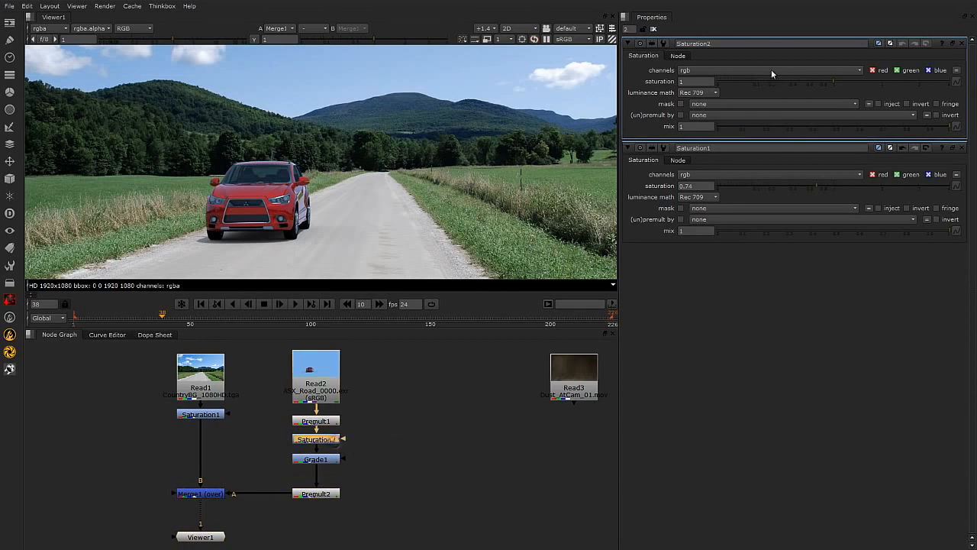
{"action": "left_click_drag", "start_coordinate": [829, 81], "coordinate": [799, 81]}
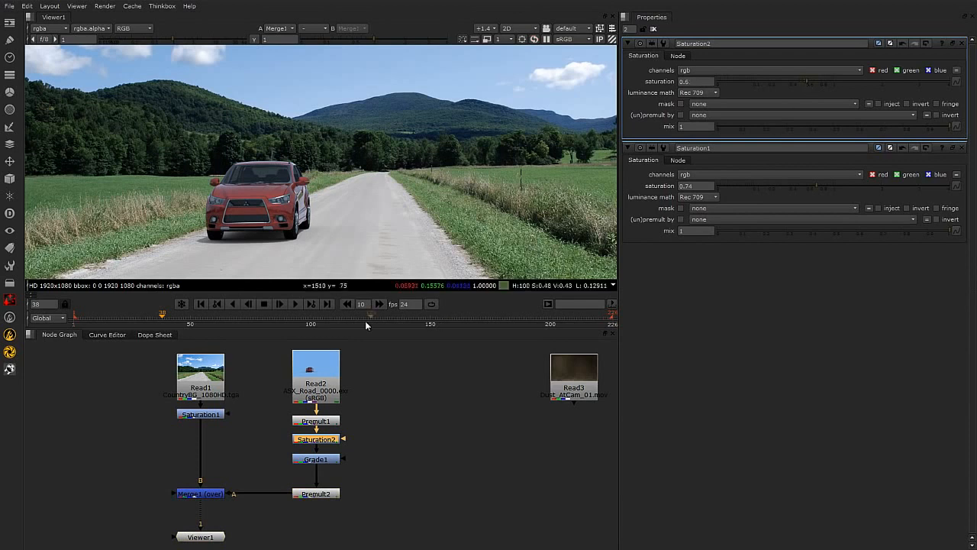
{"action": "left_click_drag", "start_coordinate": [808, 83], "coordinate": [811, 81]}
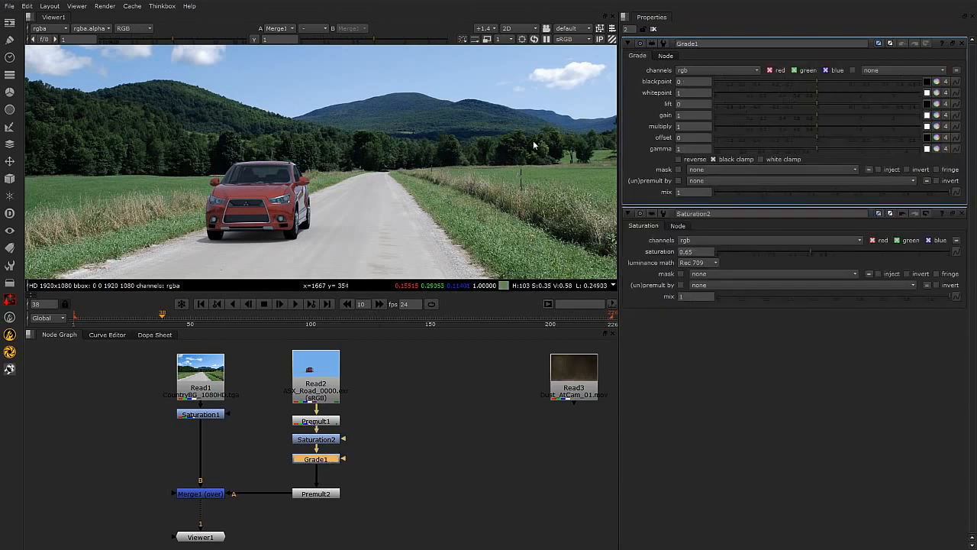
Zoom into the car and raise the viewer gain to 4 to examine the dark areas of the composite.
{"action": "scroll", "coordinate": [409, 218], "scroll_direction": "up", "scroll_amount": 5}
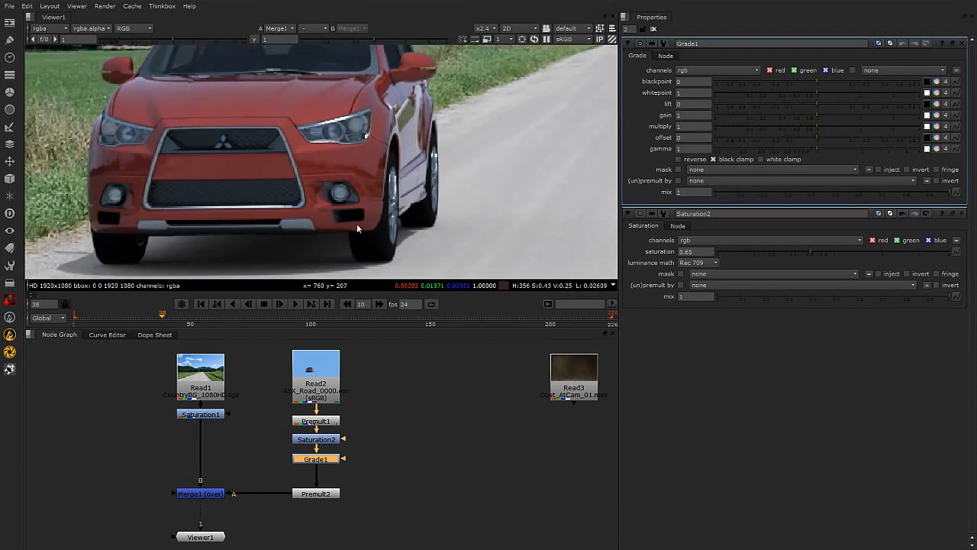
{"action": "scroll", "coordinate": [351, 212], "scroll_direction": "down", "scroll_amount": 5}
{"action": "middle_click_drag", "start_coordinate": [352, 206], "coordinate": [385, 200]}
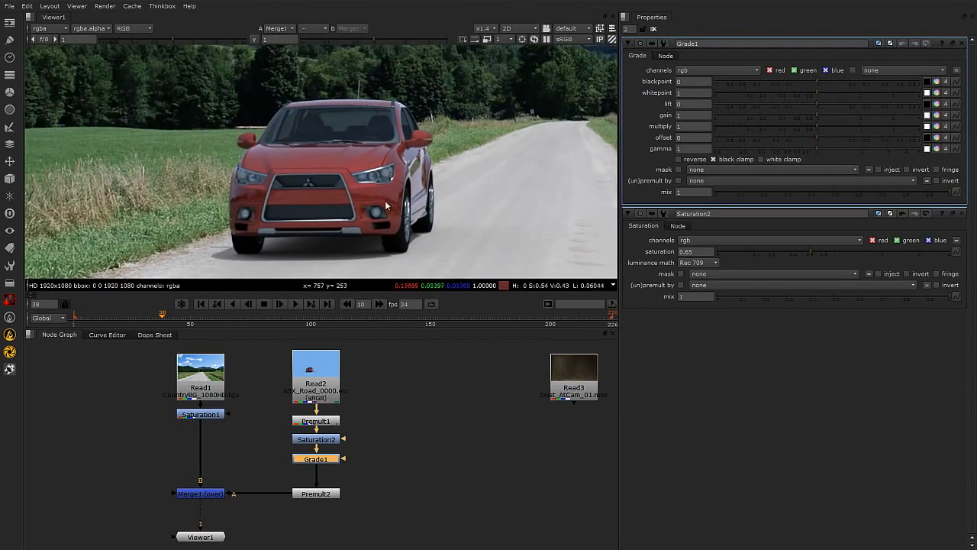
{"action": "middle_click_drag", "start_coordinate": [478, 214], "coordinate": [461, 243]}
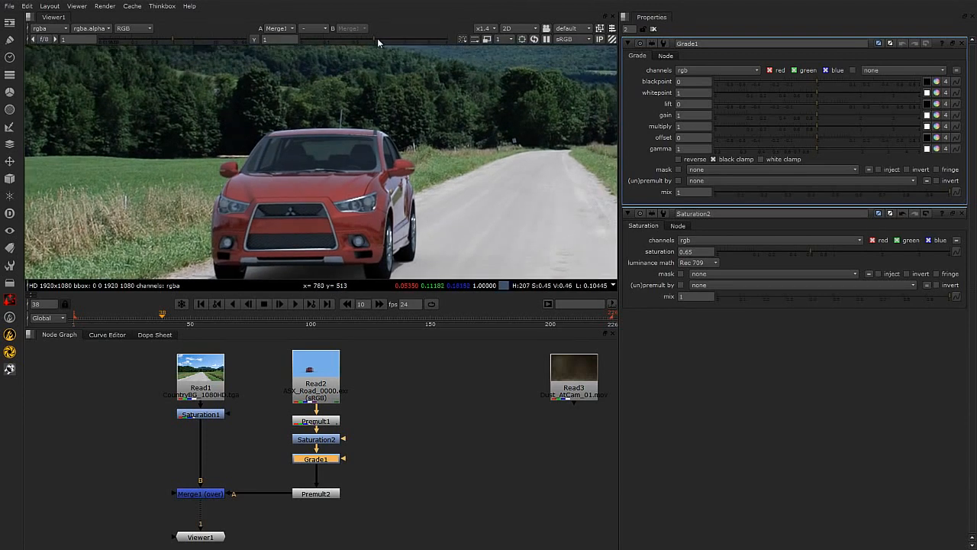
{"action": "left_click_drag", "start_coordinate": [377, 38], "coordinate": [447, 38]}
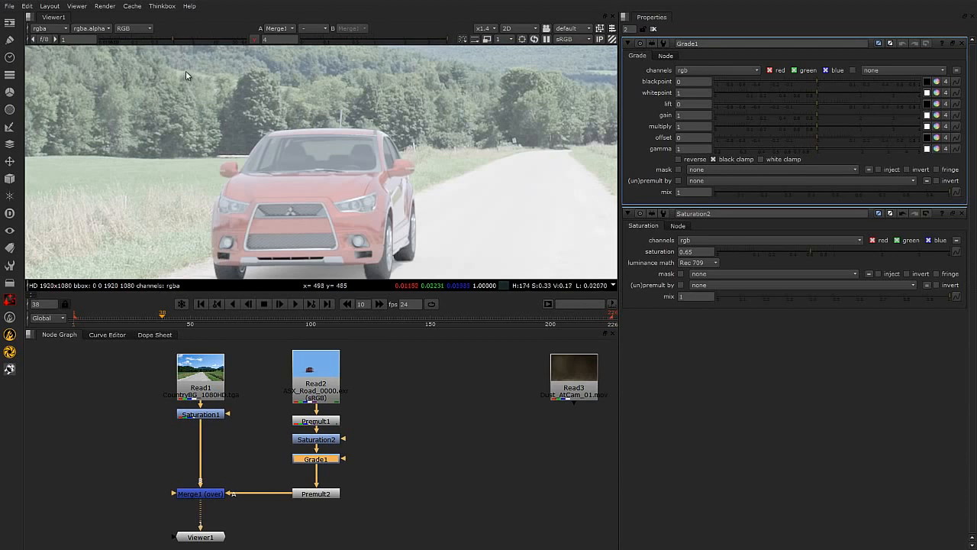
{"action": "middle_click_drag", "start_coordinate": [349, 185], "coordinate": [319, 133]}
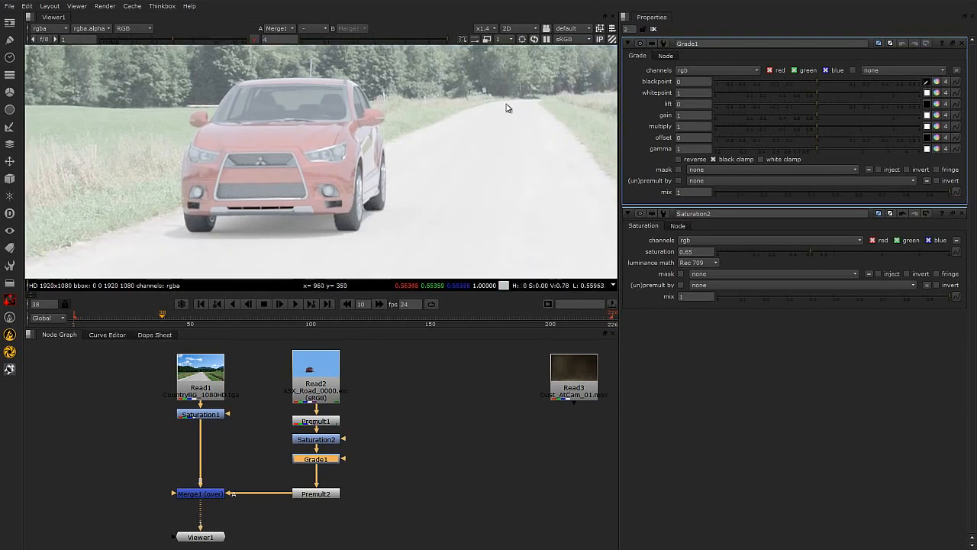
{"action": "middle_click_drag", "start_coordinate": [398, 102], "coordinate": [362, 145]}
Sample the Grade's blackpoint from the darkest pixels in the background trees, then turn off the picker and reset the viewer gain.
{"action": "left_click", "coordinate": [459, 136], "text": "ctrl"}
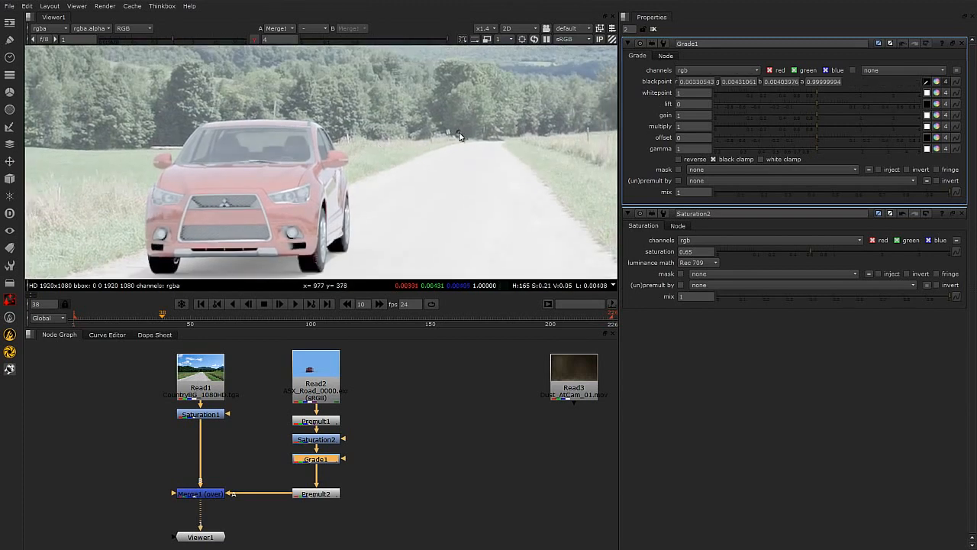
{"action": "left_click_drag", "start_coordinate": [460, 135], "coordinate": [464, 137], "text": "ctrl+shift"}
{"action": "middle_click_drag", "start_coordinate": [534, 128], "coordinate": [169, 162]}
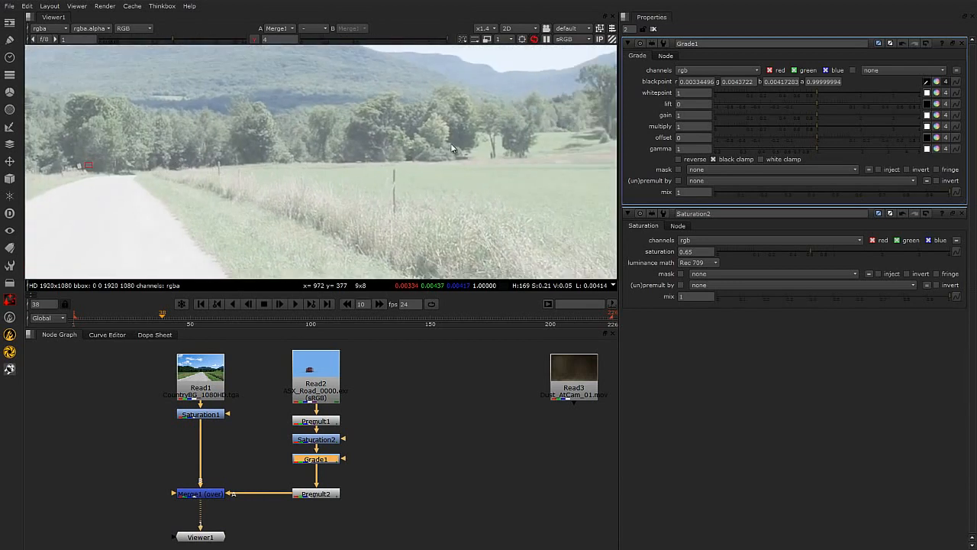
{"action": "left_click", "coordinate": [455, 139], "text": "ctrl"}
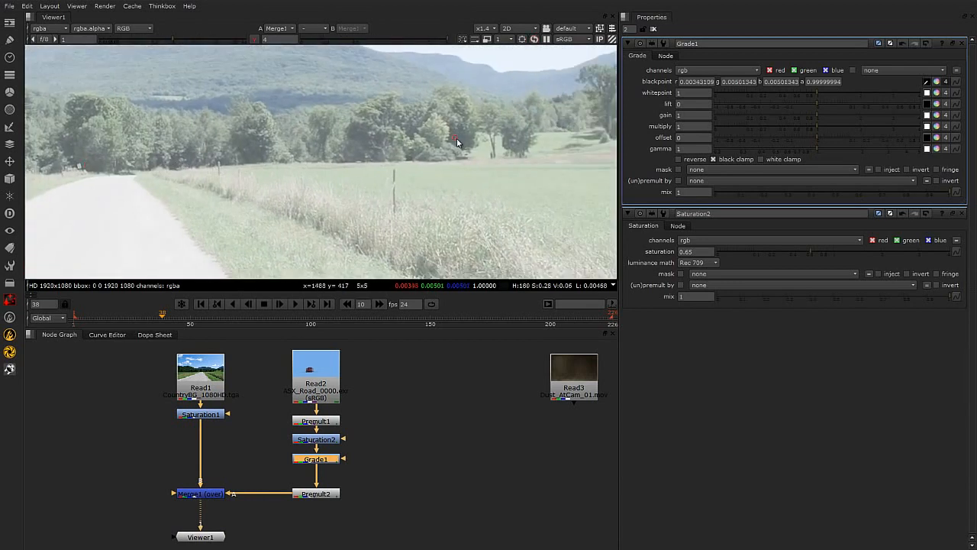
{"action": "mouse_move", "coordinate": [458, 149]}
{"action": "middle_mouse_down"}
{"action": "mouse_move", "coordinate": [497, 253]}
{"action": "mouse_move", "coordinate": [309, 188]}
{"action": "middle_mouse_up"}
{"action": "middle_click_drag", "start_coordinate": [199, 231], "coordinate": [497, 165]}
{"action": "scroll", "coordinate": [357, 204], "scroll_direction": "down", "scroll_amount": 2}
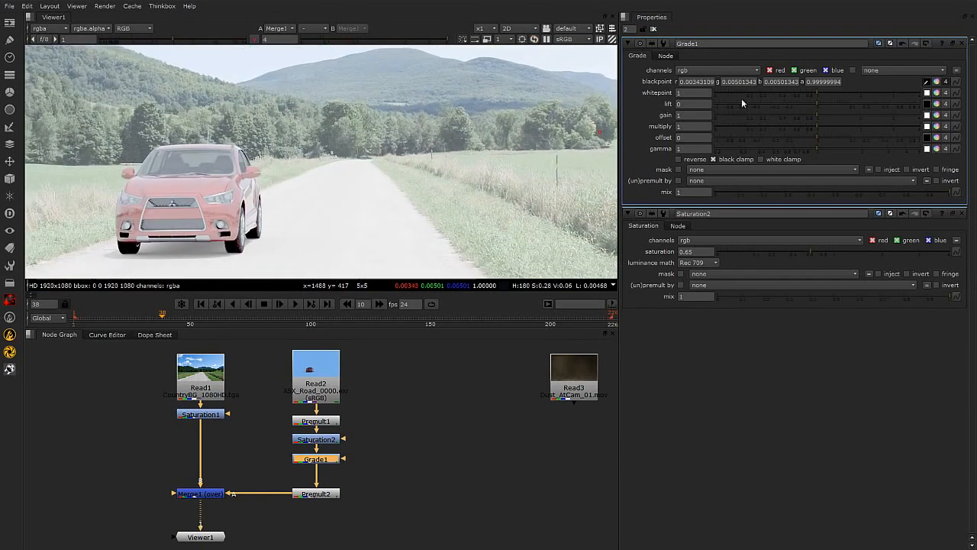
{"action": "scroll", "coordinate": [245, 191], "scroll_direction": "up", "scroll_amount": 2}
{"action": "middle_click_drag", "start_coordinate": [226, 210], "coordinate": [260, 178]}
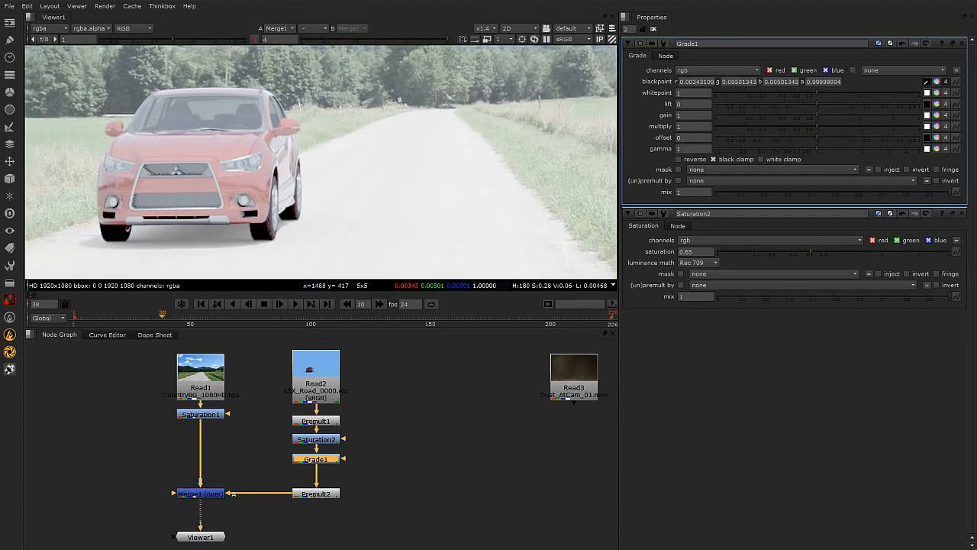
{"action": "left_click", "coordinate": [927, 81]}
{"action": "left_click", "coordinate": [256, 39]}
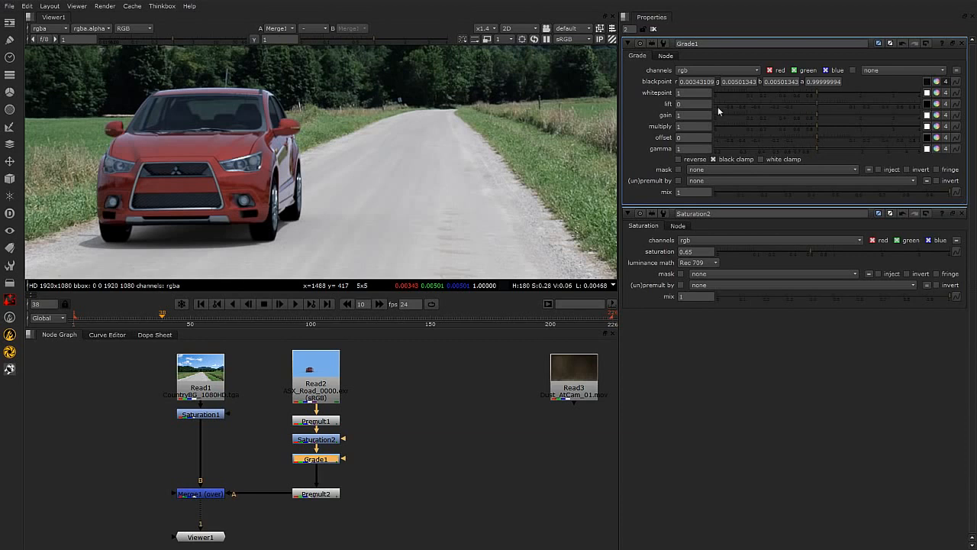
Set the Grade node's lift to 0.007 and its gain to 1.14.
{"action": "left_click_drag", "start_coordinate": [817, 103], "coordinate": [829, 104]}
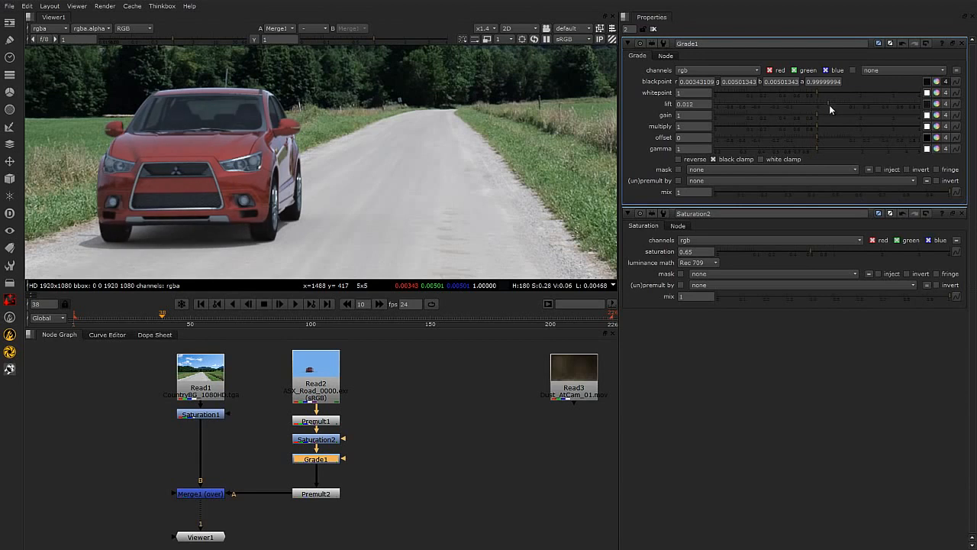
{"action": "left_click_drag", "start_coordinate": [829, 102], "coordinate": [825, 102]}
{"action": "scroll", "coordinate": [285, 182], "scroll_direction": "down", "scroll_amount": 6}
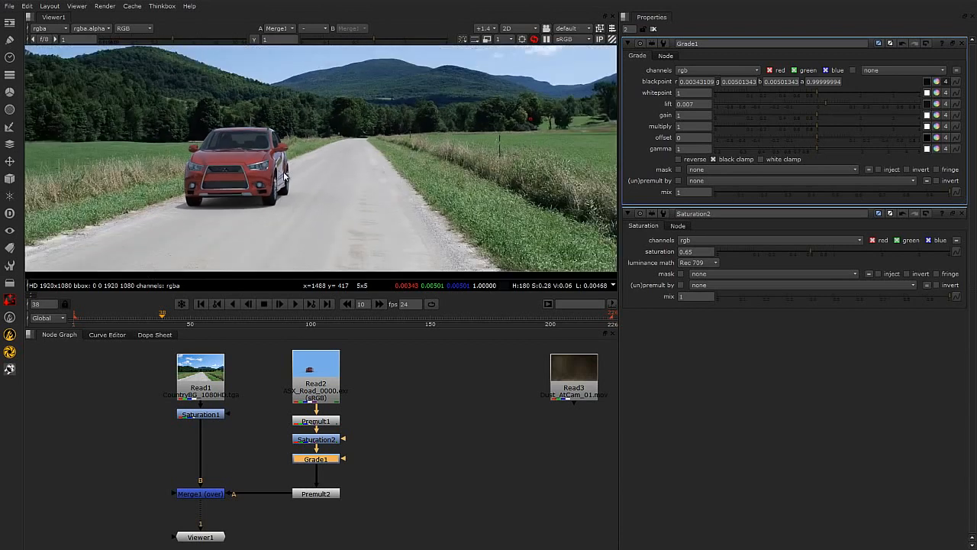
{"action": "scroll", "coordinate": [307, 189], "scroll_direction": "up", "scroll_amount": 5}
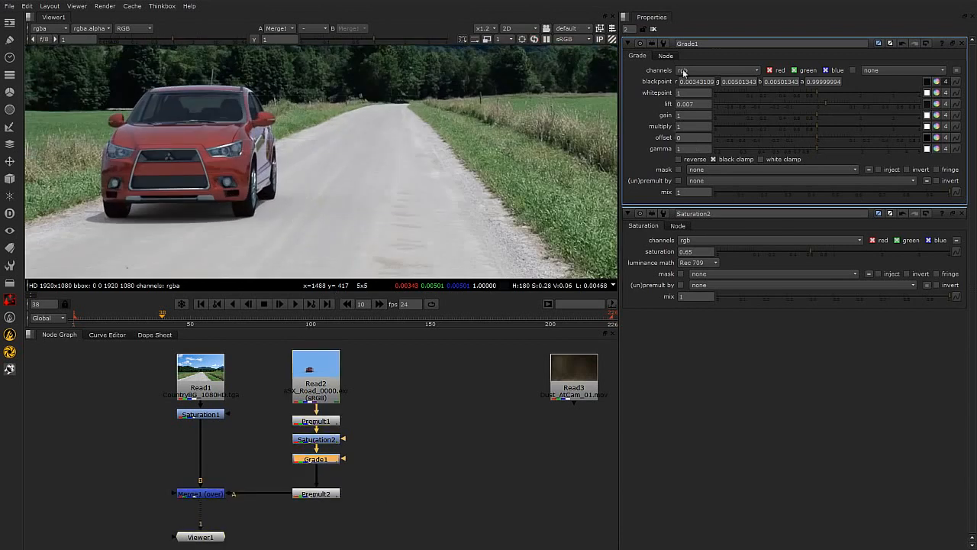
{"action": "scroll", "coordinate": [210, 163], "scroll_direction": "up", "scroll_amount": 3}
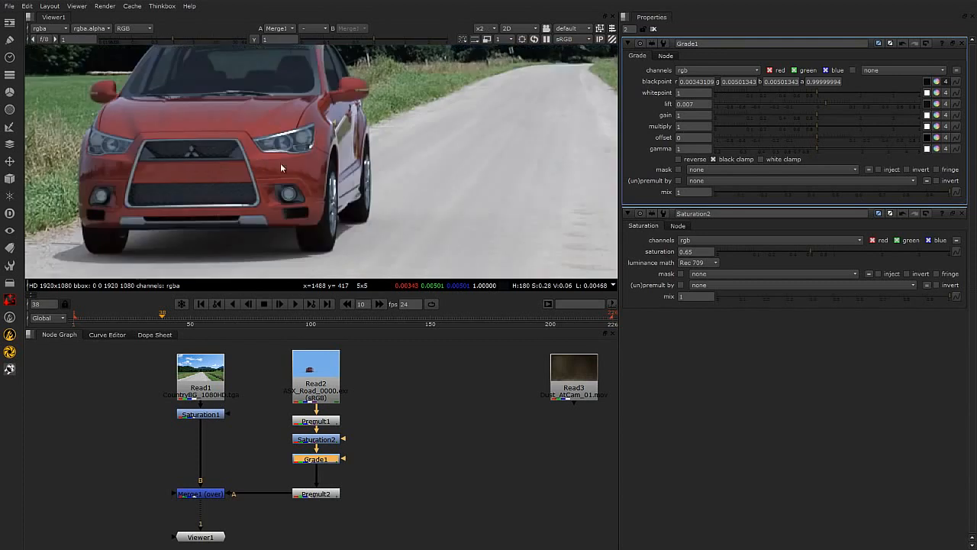
{"action": "middle_click_drag", "start_coordinate": [284, 158], "coordinate": [362, 178]}
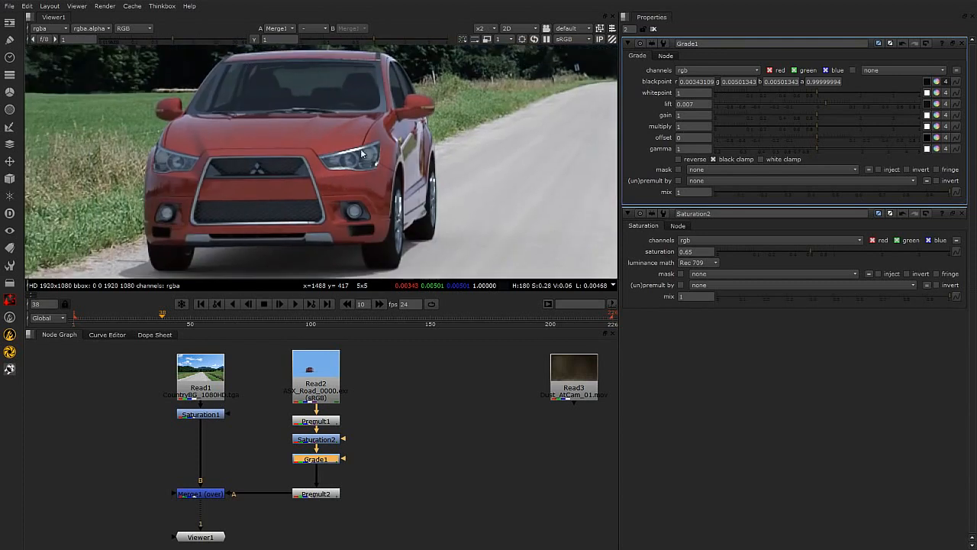
{"action": "scroll", "coordinate": [357, 173], "scroll_direction": "down", "scroll_amount": 3}
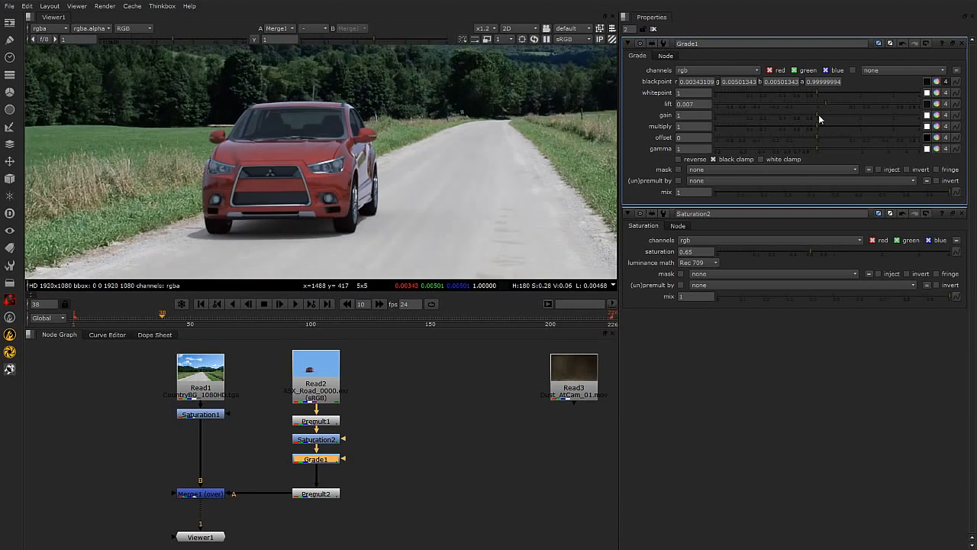
{"action": "left_click_drag", "start_coordinate": [817, 114], "coordinate": [825, 112]}
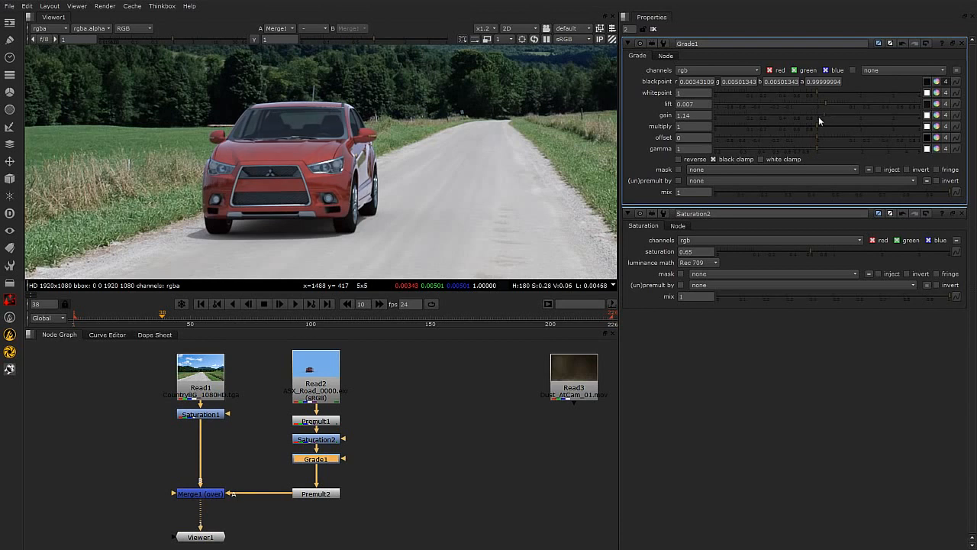
View the car render's Read node alone and inspect its VRayReflection pass before returning the viewer to rgba.
{"action": "scroll", "coordinate": [268, 183], "scroll_direction": "down", "scroll_amount": 4}
{"action": "scroll", "coordinate": [297, 182], "scroll_direction": "up", "scroll_amount": 3}
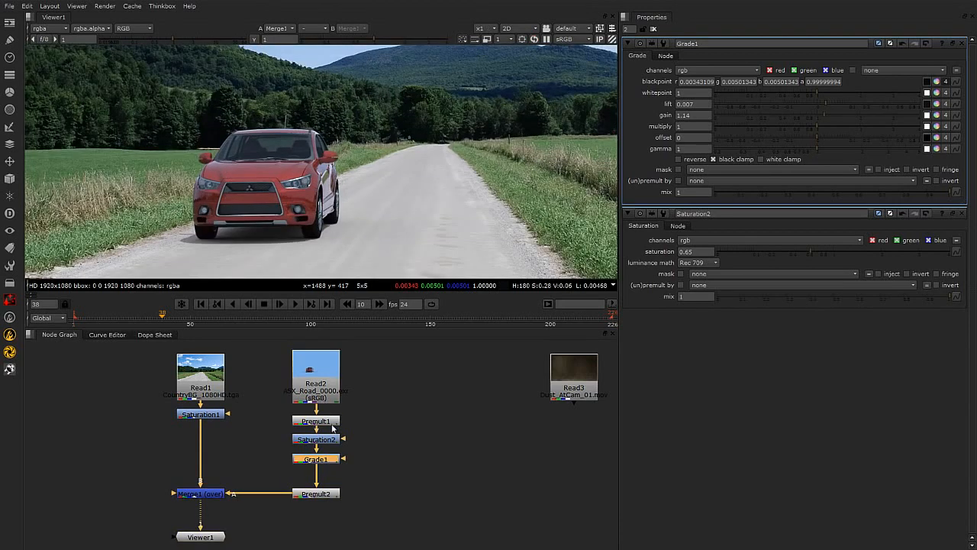
{"action": "left_click", "coordinate": [403, 407]}
{"action": "left_click", "coordinate": [330, 388]}
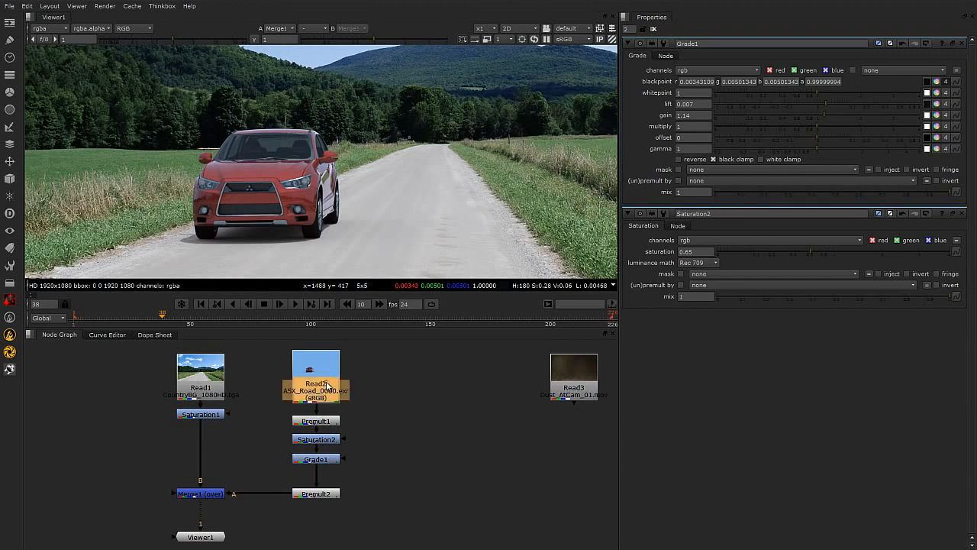
{"action": "key", "text": "1"}
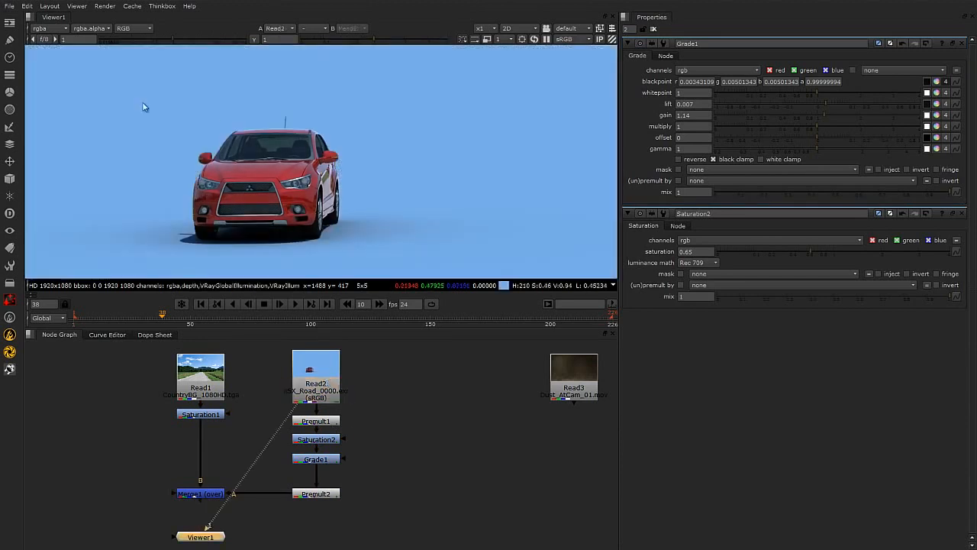
{"action": "left_click", "coordinate": [46, 32]}
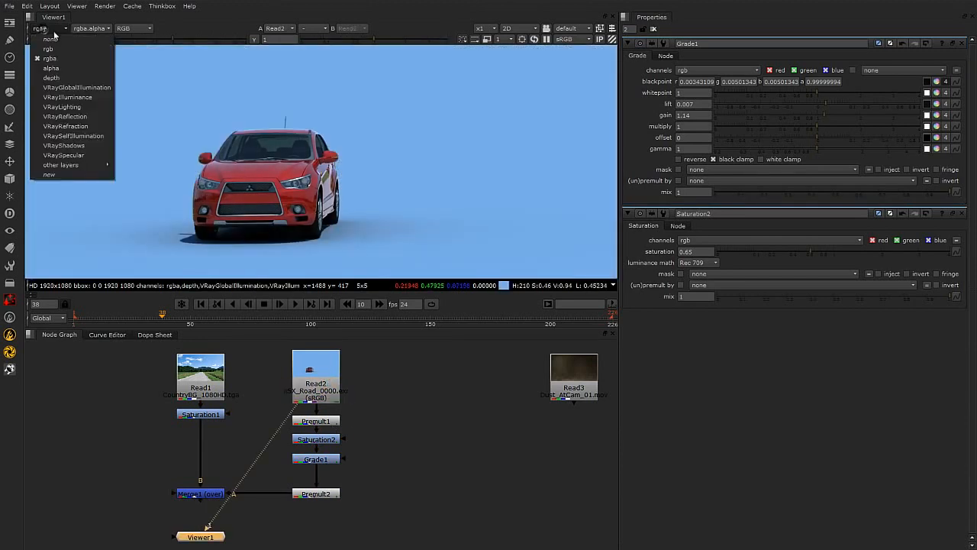
{"action": "left_click", "coordinate": [82, 118]}
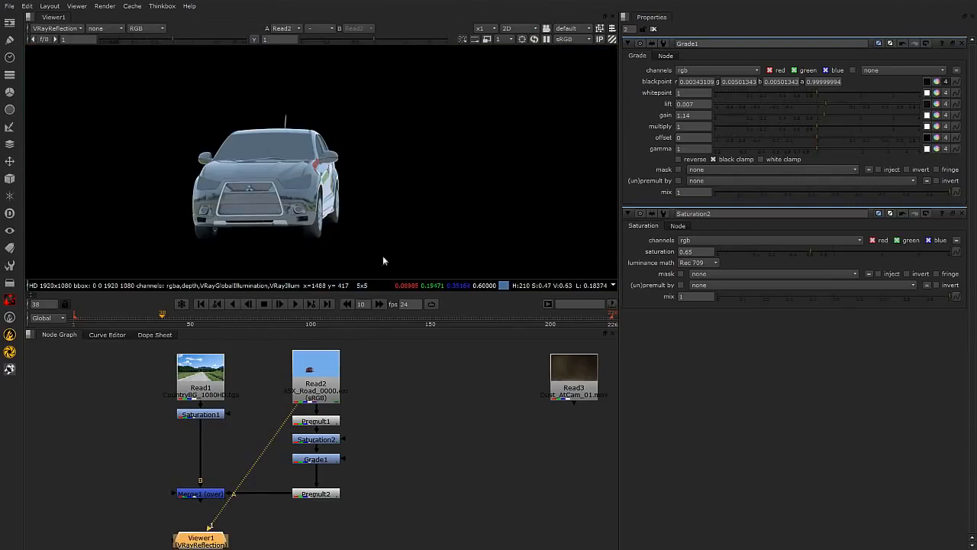
{"action": "left_click", "coordinate": [73, 31]}
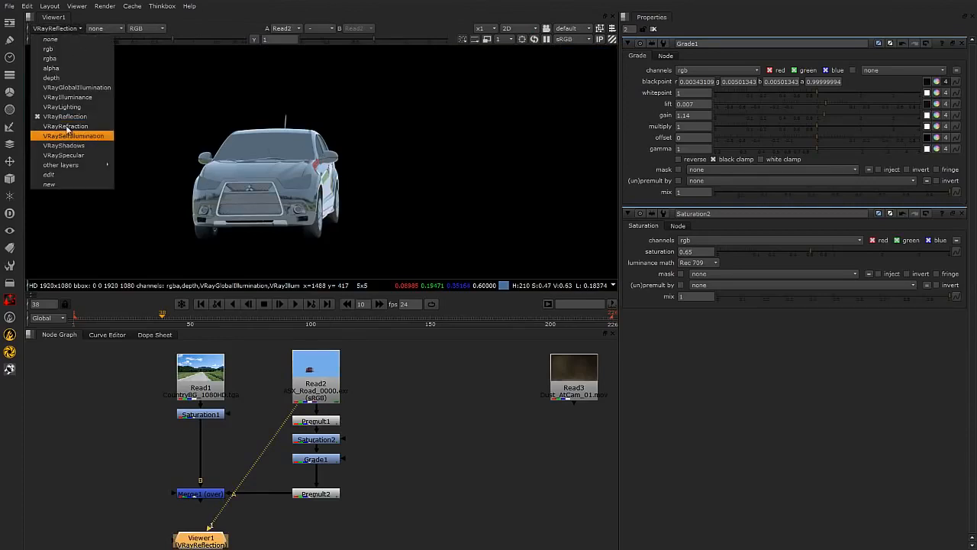
{"action": "left_click", "coordinate": [52, 58]}
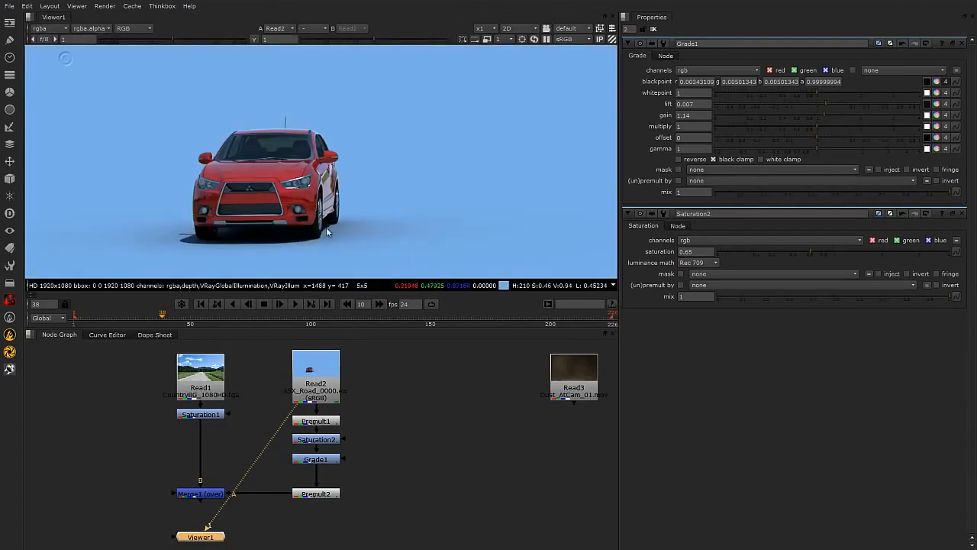
Branch a Dot node off the car's Read node and position it to the right.
{"action": "left_click", "coordinate": [429, 410]}
{"action": "key", "text": "Tab"}
{"action": "type", "text": "do"}
{"action": "left_click", "coordinate": [390, 413]}
{"action": "left_click_drag", "start_coordinate": [418, 395], "coordinate": [306, 374]}
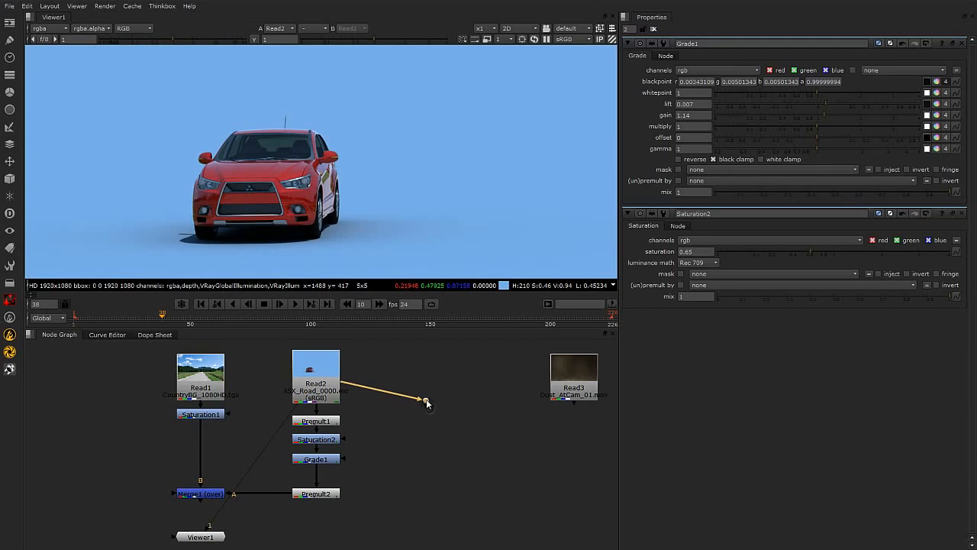
{"action": "middle_click_drag", "start_coordinate": [426, 403], "coordinate": [401, 392]}
Add a Shuffle node below the Dot and place it underneath.
{"action": "key", "text": "Tab"}
{"action": "type", "text": "shuf"}
{"action": "left_click", "coordinate": [386, 472]}
{"action": "left_click_drag", "start_coordinate": [401, 408], "coordinate": [401, 458]}
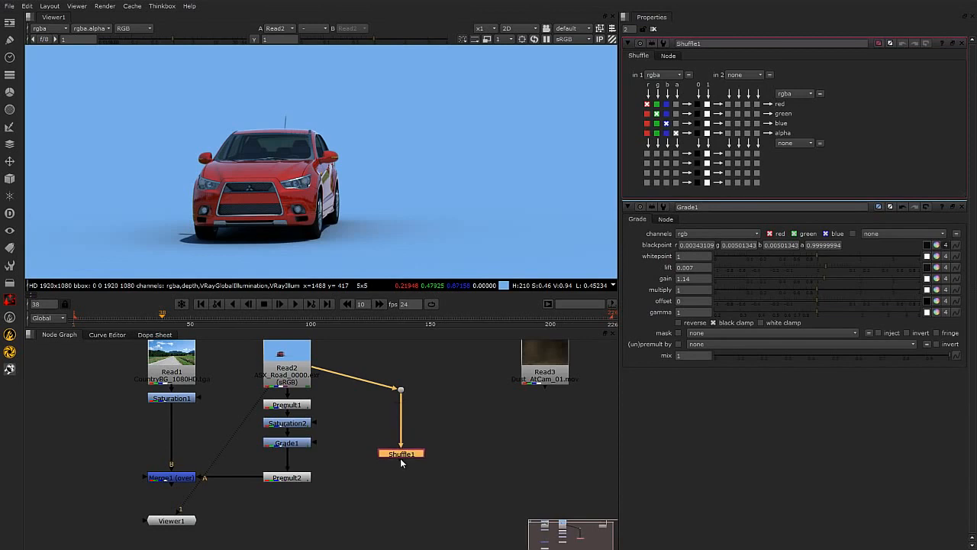
Insert a second Grade node between Grade1 and Premult2 in the car branch.
{"action": "left_click", "coordinate": [296, 445]}
{"action": "left_click", "coordinate": [324, 457]}
{"action": "key", "text": "g"}
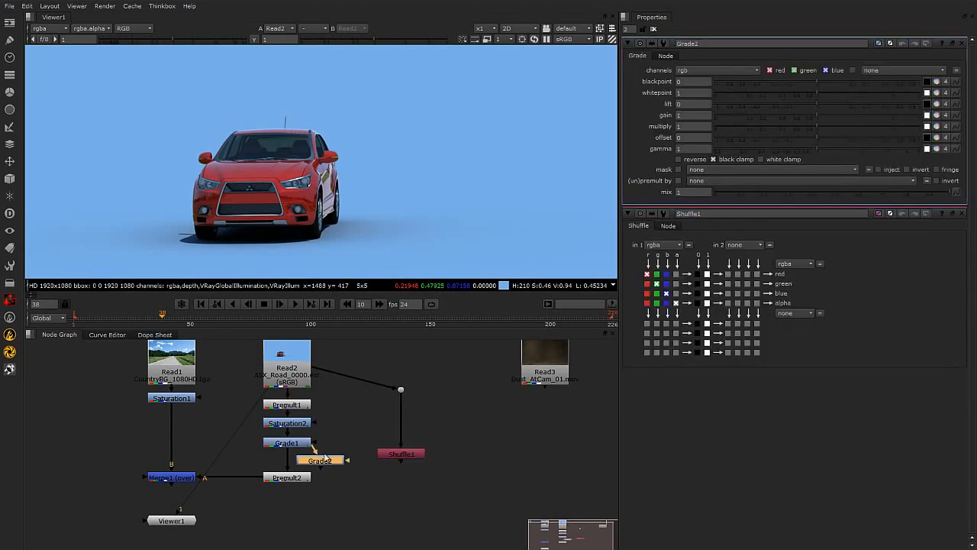
{"action": "key", "text": "r"}
{"action": "left_click", "coordinate": [705, 100]}
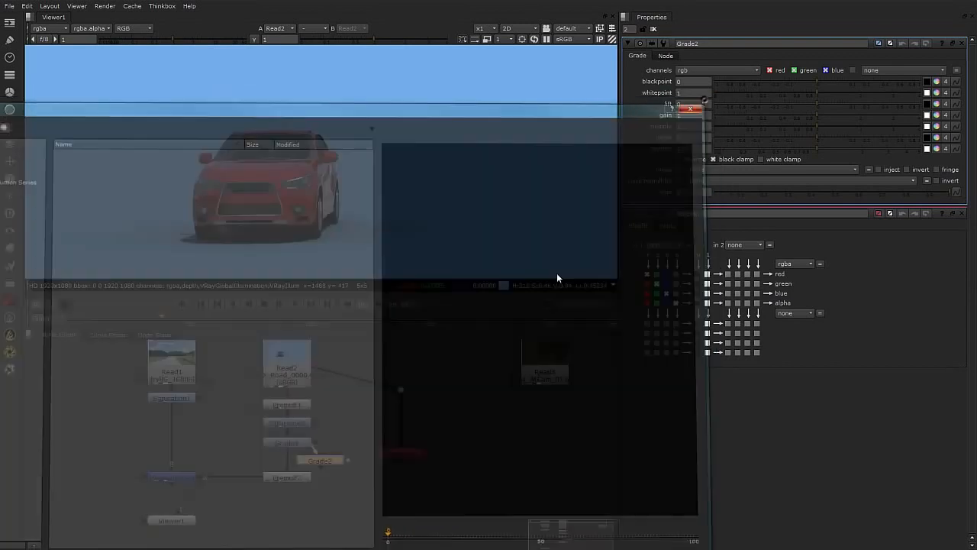
{"action": "left_click_drag", "start_coordinate": [321, 465], "coordinate": [290, 459]}
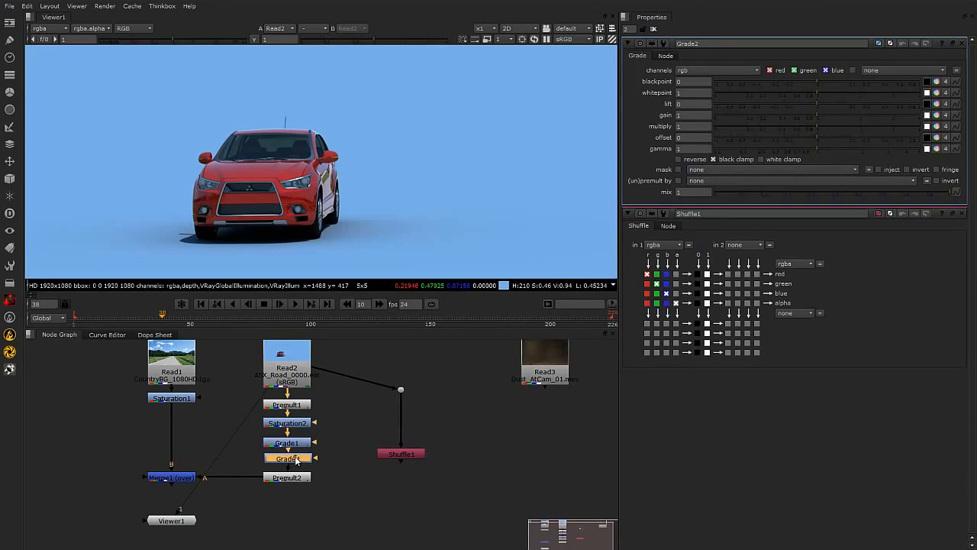
Label the new Grade node Reflection.
{"action": "left_click", "coordinate": [667, 55]}
{"action": "left_click", "coordinate": [702, 72]}
{"action": "type", "text": "Reflection"}
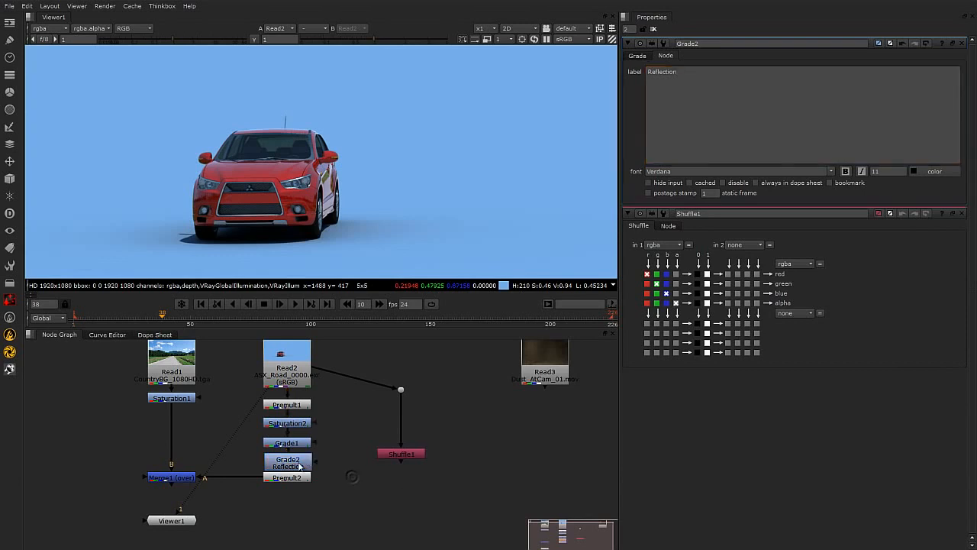
Move the Premult2 and Viewer nodes down to make room in the graph.
{"action": "left_click", "coordinate": [175, 478]}
{"action": "left_click", "coordinate": [289, 479], "text": "shift"}
{"action": "left_click_drag", "start_coordinate": [289, 479], "coordinate": [286, 503]}
{"action": "left_click_drag", "start_coordinate": [171, 520], "coordinate": [177, 545]}
{"action": "left_click", "coordinate": [438, 476]}
Set the Shuffle node's input layer to VRayReflection.
{"action": "left_click", "coordinate": [412, 453]}
{"action": "double_click", "coordinate": [412, 453]}
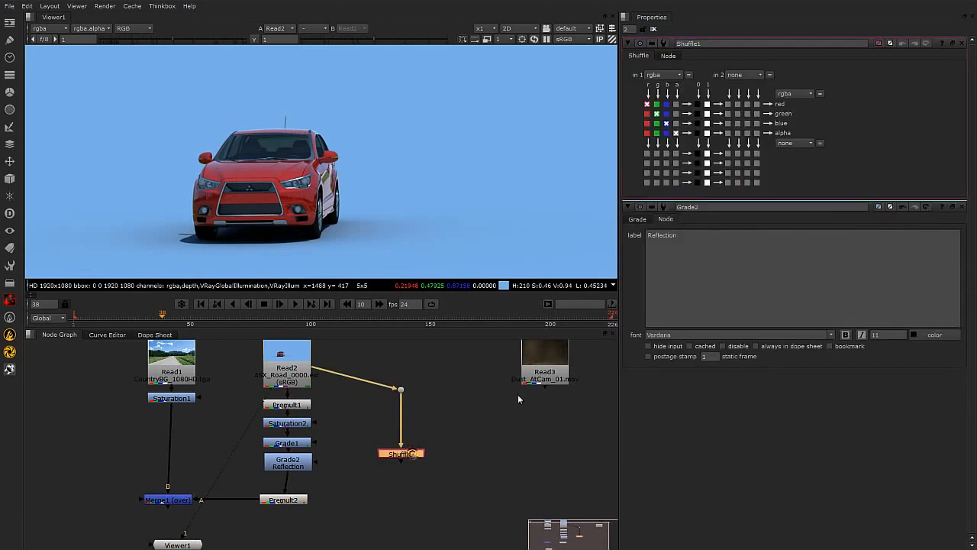
{"action": "left_click", "coordinate": [671, 74]}
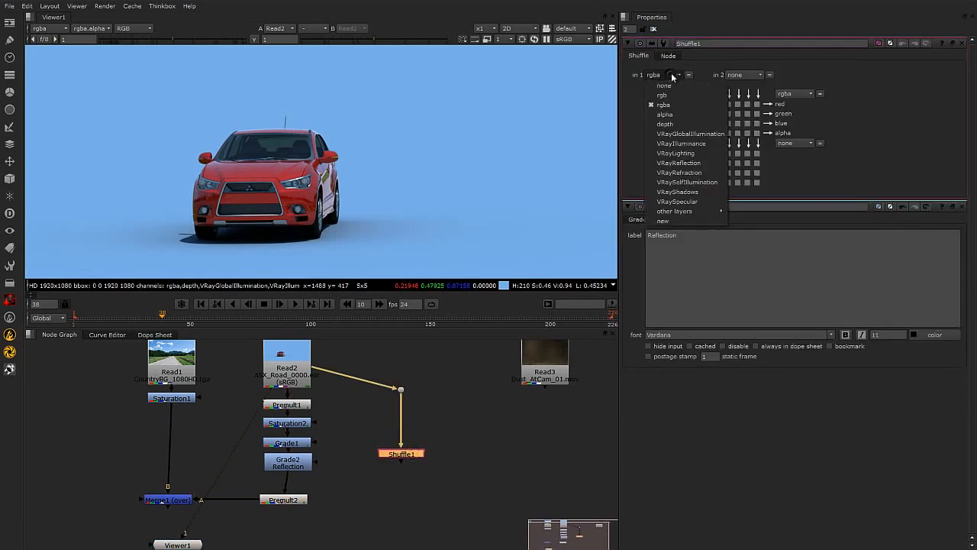
{"action": "left_click", "coordinate": [697, 164]}
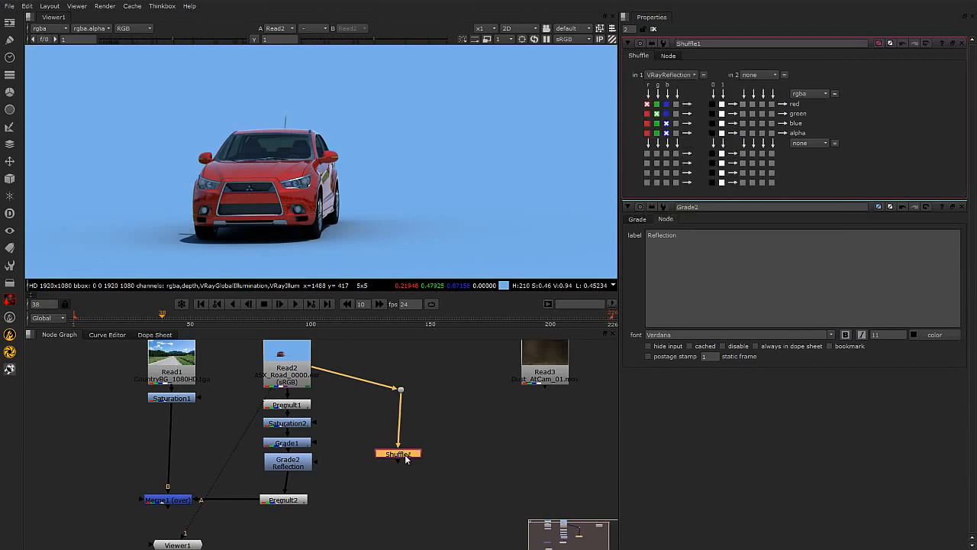
View the Shuffle output and connect it to the Reflection Grade's mask input.
{"action": "key", "text": "1"}
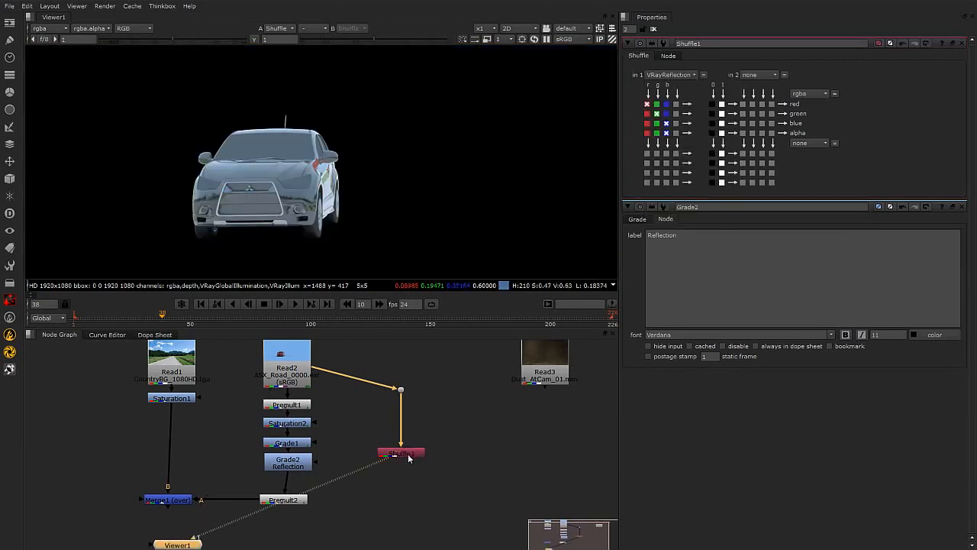
{"action": "left_click", "coordinate": [402, 454]}
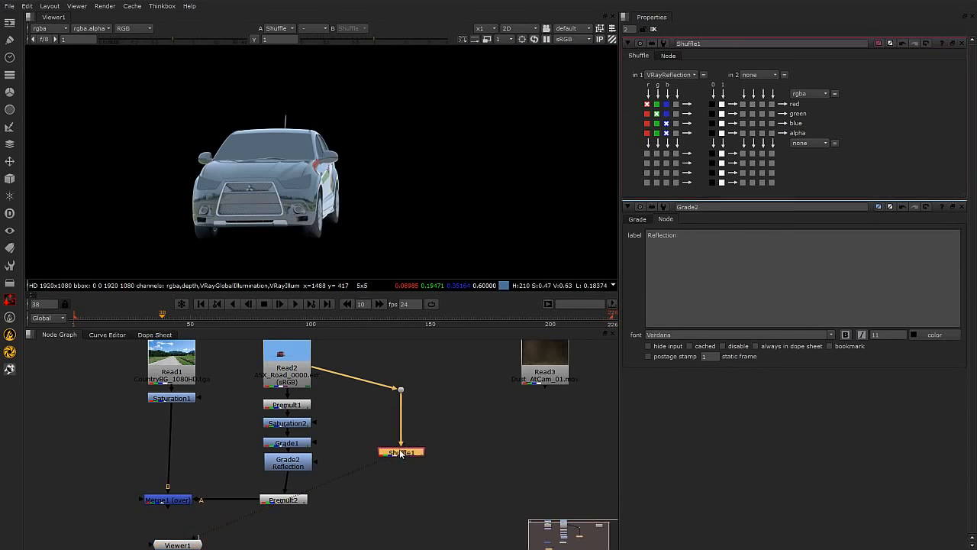
{"action": "left_click", "coordinate": [312, 464]}
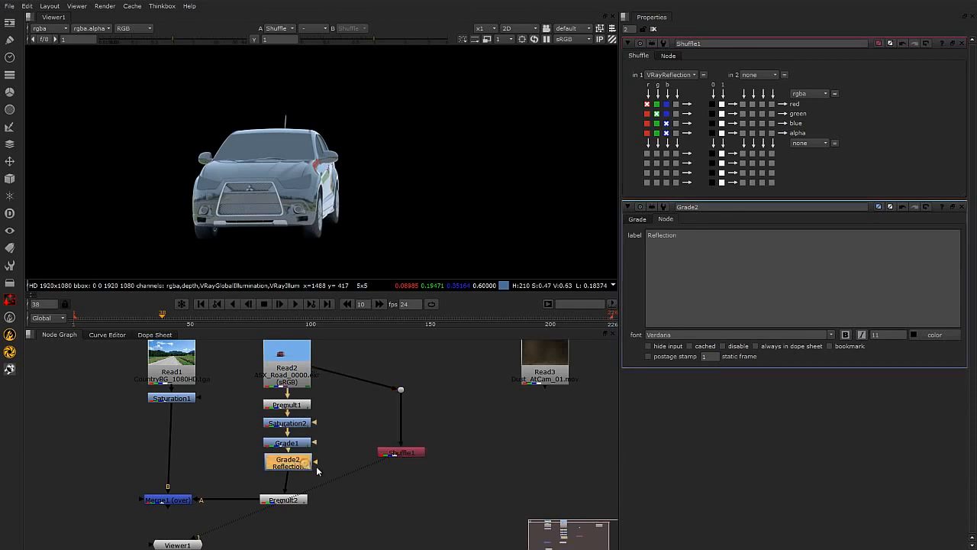
{"action": "left_click_drag", "start_coordinate": [317, 462], "coordinate": [406, 463]}
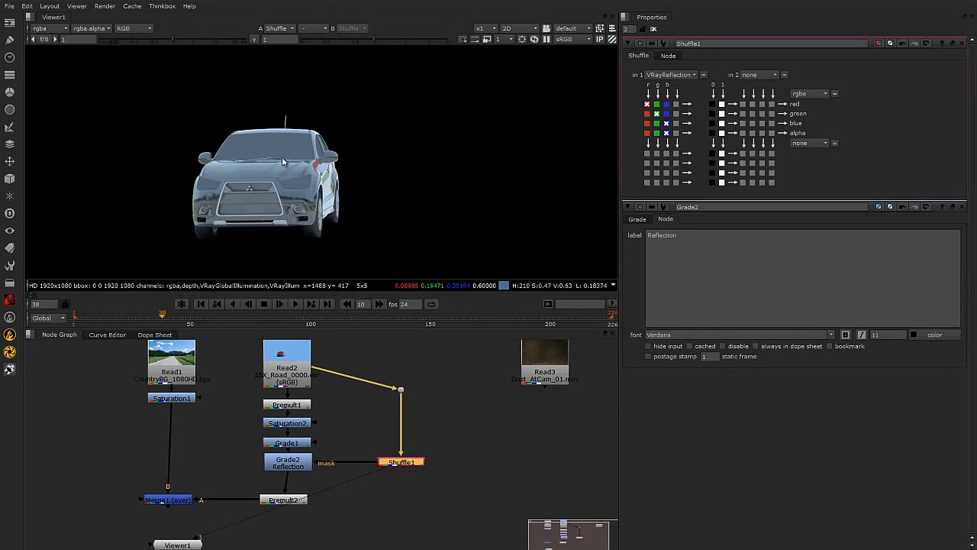
Check the reflection pass's alpha channel in the viewer, then view the merged composite again.
{"action": "key", "text": "a"}
{"action": "key", "text": "a"}
{"action": "key", "text": "a"}
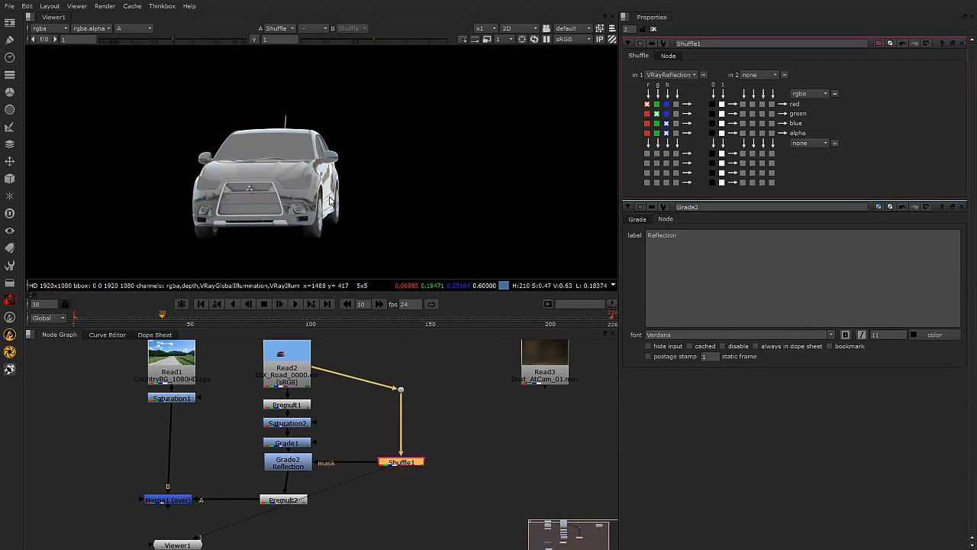
{"action": "key", "text": "a"}
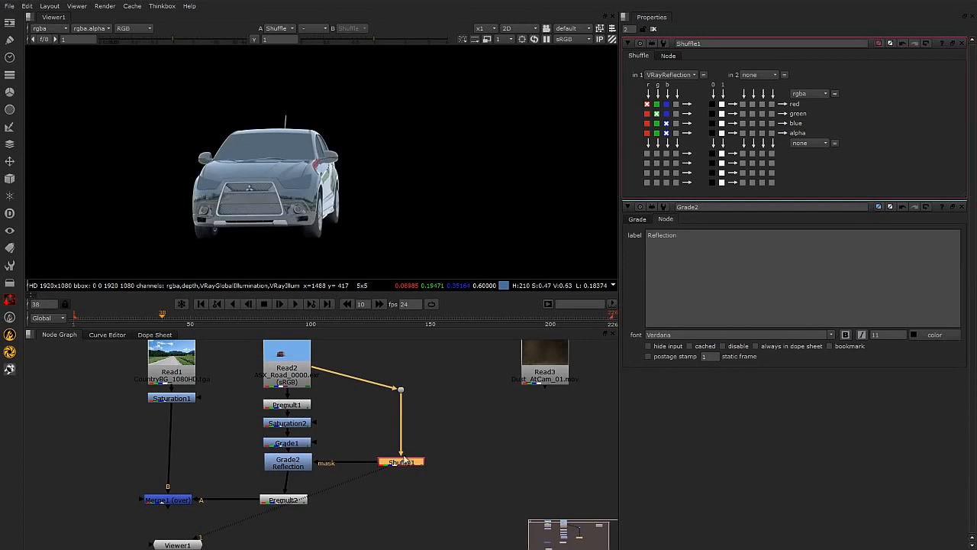
{"action": "left_click", "coordinate": [294, 466]}
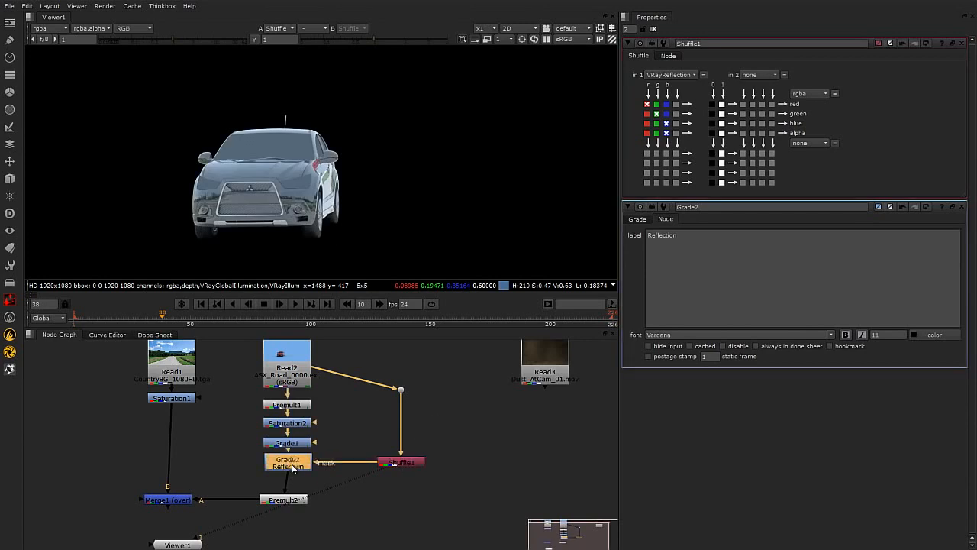
{"action": "left_click", "coordinate": [174, 502]}
{"action": "key", "text": "1"}
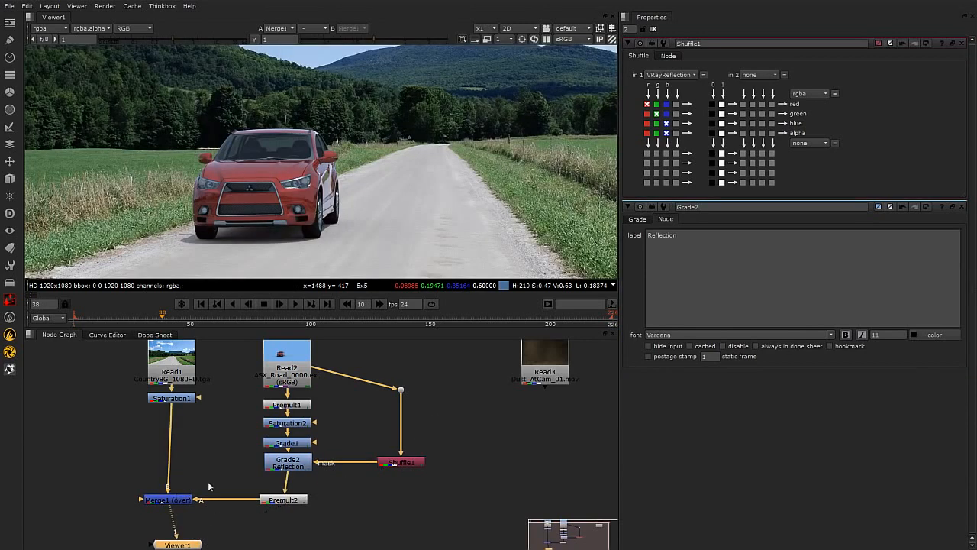
Open the Reflection Grade's settings and undo a trial slider change.
{"action": "left_click", "coordinate": [294, 463]}
{"action": "double_click", "coordinate": [294, 465]}
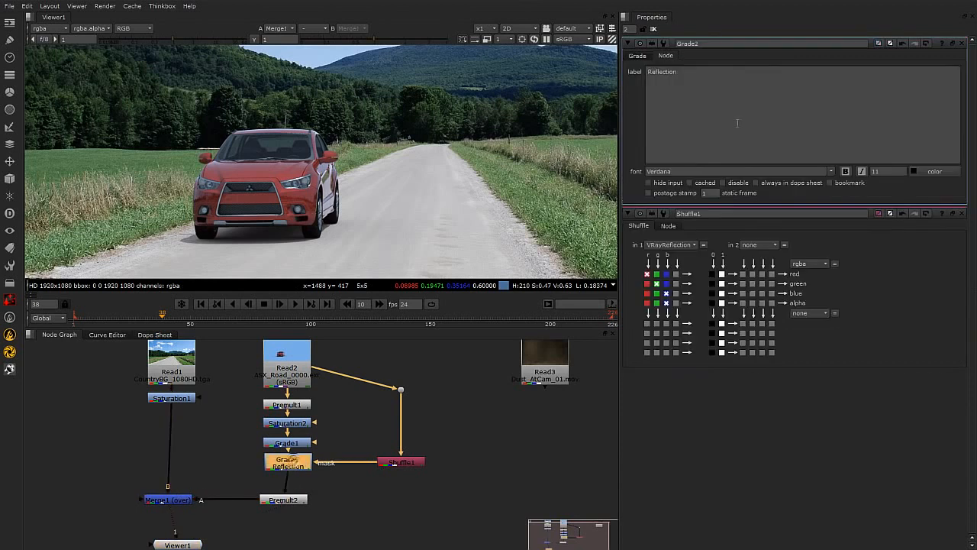
{"action": "left_click", "coordinate": [637, 56]}
{"action": "mouse_move", "coordinate": [819, 113]}
{"action": "left_mouse_down"}
{"action": "mouse_move", "coordinate": [907, 116]}
{"action": "mouse_move", "coordinate": [680, 131]}
{"action": "mouse_move", "coordinate": [900, 127]}
{"action": "mouse_move", "coordinate": [736, 131]}
{"action": "mouse_move", "coordinate": [816, 122]}
{"action": "left_mouse_up"}
{"action": "key", "text": "ctrl+z"}
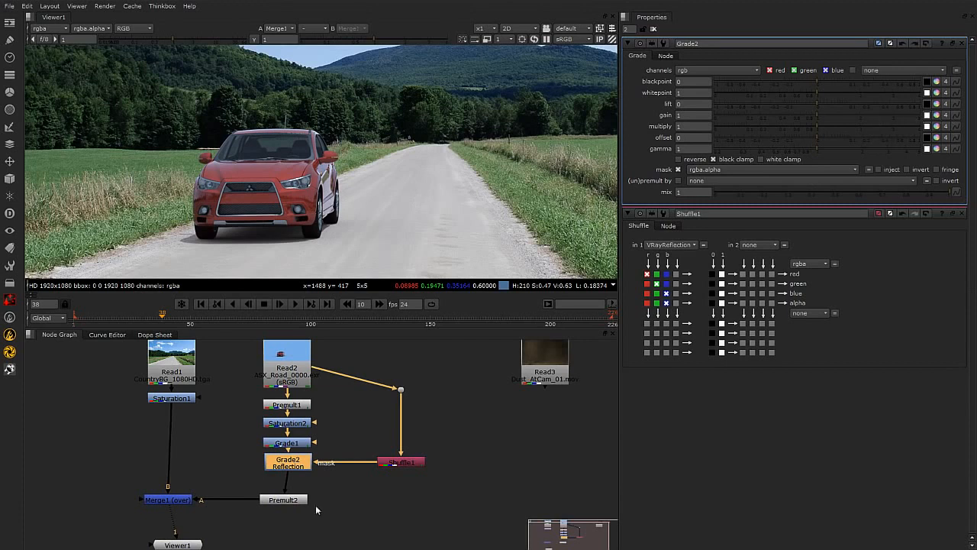
Raise the Dot node, then set the Reflection Grade's gain to 0.76 and multiply to 1.04 while zoomed on the car's side.
{"action": "left_click", "coordinate": [404, 463]}
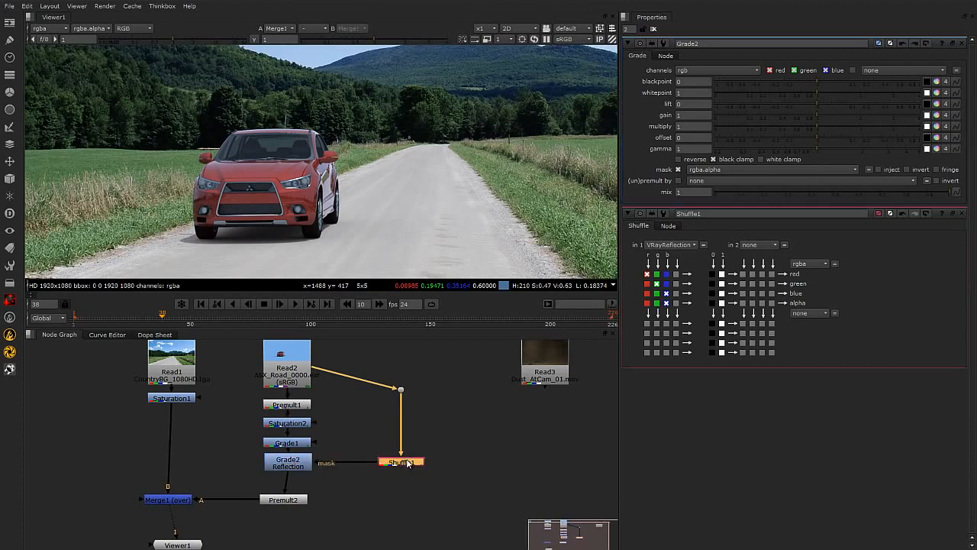
{"action": "left_click_drag", "start_coordinate": [401, 389], "coordinate": [401, 360]}
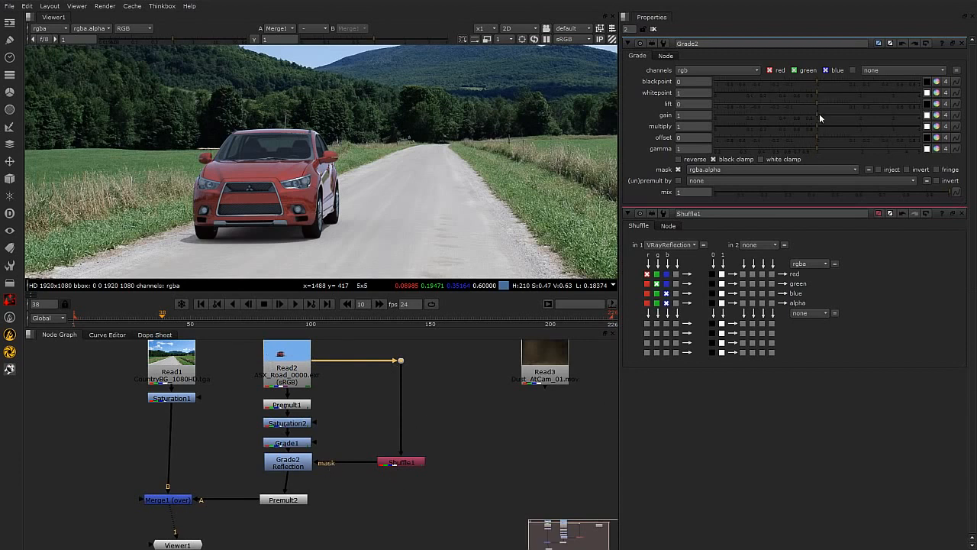
{"action": "left_click_drag", "start_coordinate": [817, 114], "coordinate": [808, 115]}
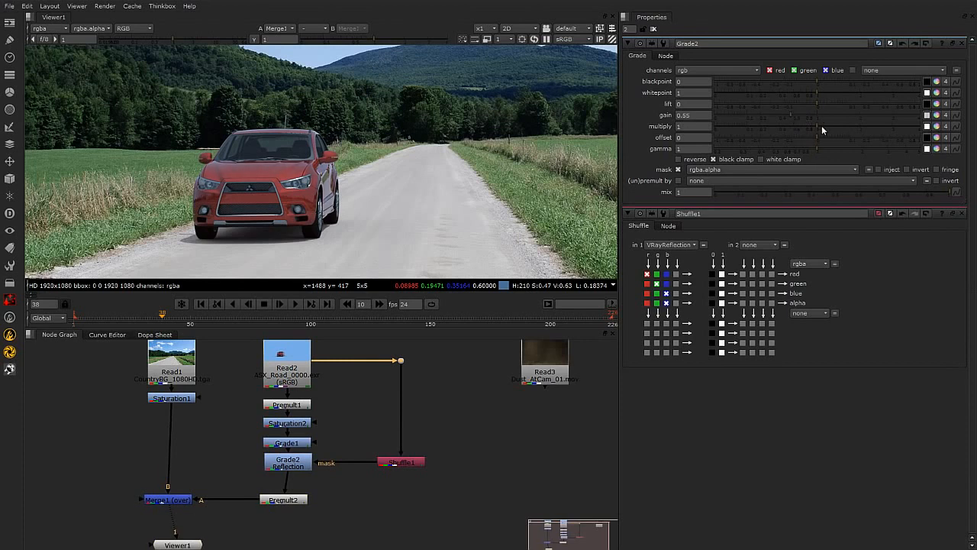
{"action": "mouse_move", "coordinate": [818, 126]}
{"action": "left_mouse_down"}
{"action": "mouse_move", "coordinate": [793, 127]}
{"action": "mouse_move", "coordinate": [818, 128]}
{"action": "left_mouse_up"}
{"action": "scroll", "coordinate": [342, 208], "scroll_direction": "up", "scroll_amount": 5}
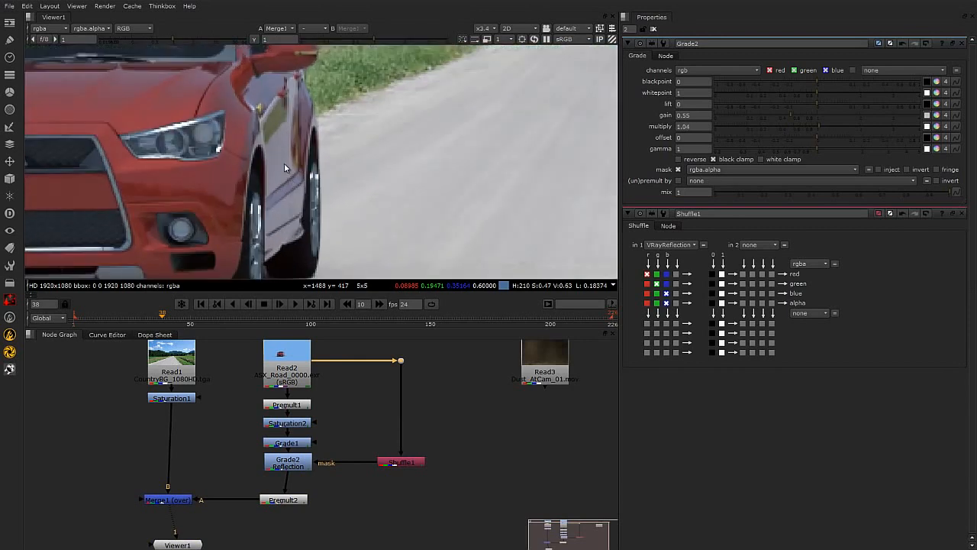
{"action": "middle_click_drag", "start_coordinate": [399, 200], "coordinate": [355, 170]}
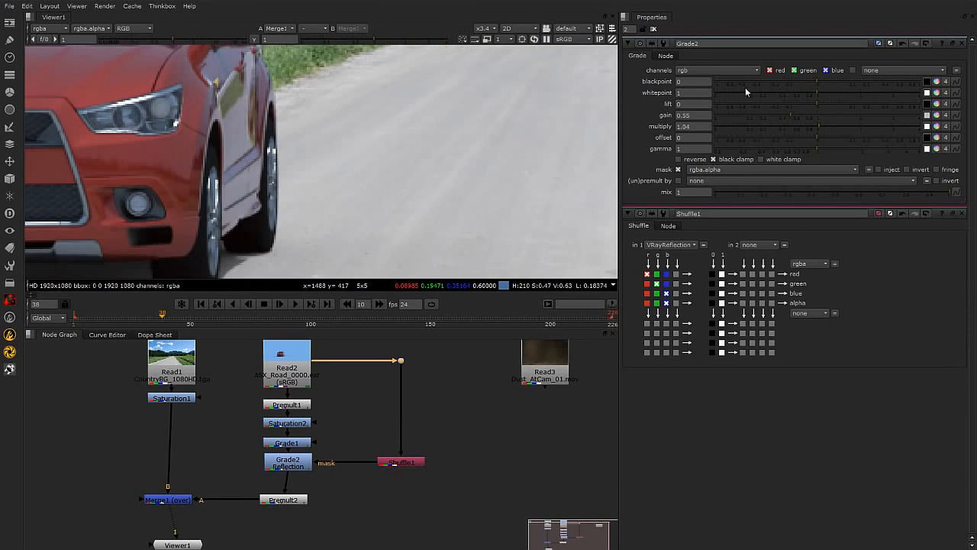
{"action": "left_click", "coordinate": [816, 117]}
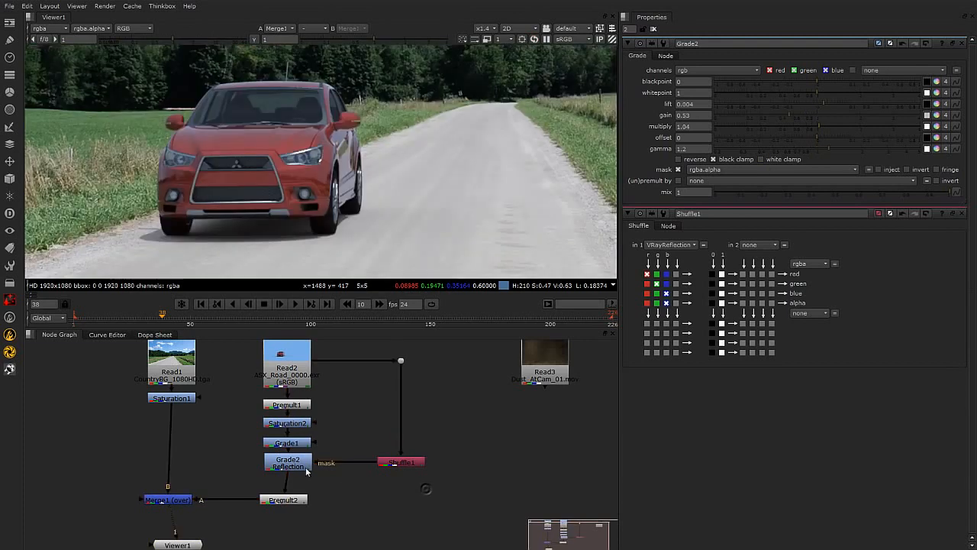
Toggle the Reflection Grade on and off to compare the car's reflections in the composite.
{"action": "left_click", "coordinate": [294, 466]}
{"action": "key", "text": "d"}
{"action": "key", "text": "d"}
{"action": "key", "text": "d"}
{"action": "key", "text": "d"}
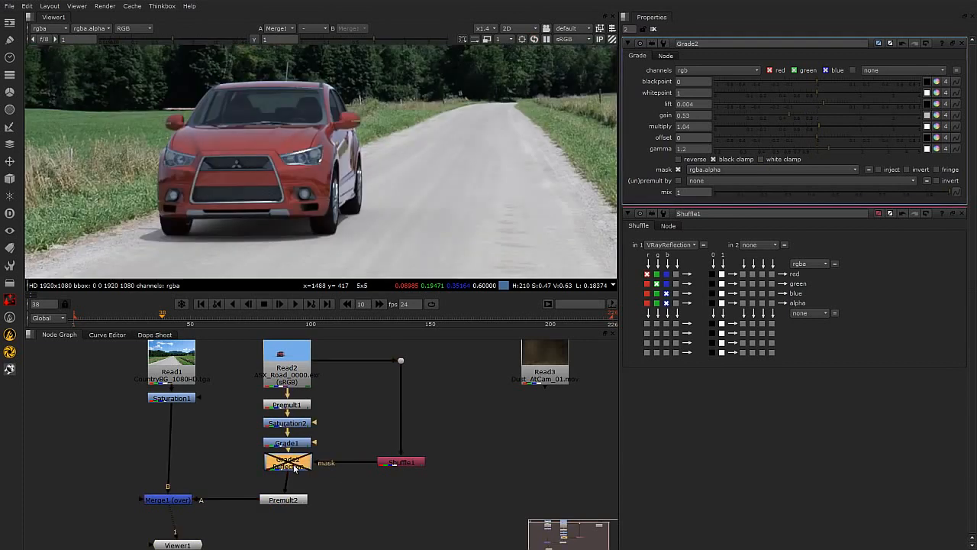
{"action": "key", "text": "d"}
{"action": "key", "text": "d"}
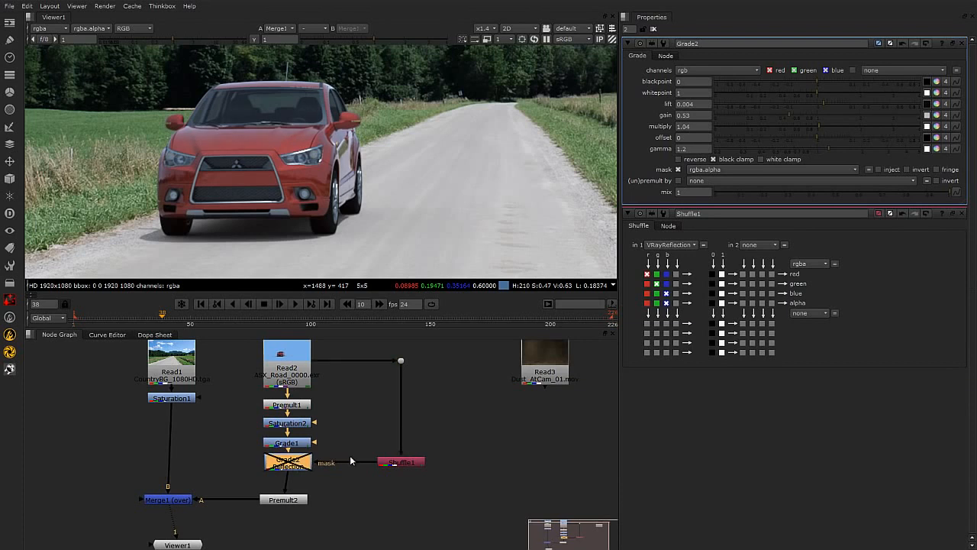
{"action": "scroll", "coordinate": [340, 186], "scroll_direction": "down", "scroll_amount": 2}
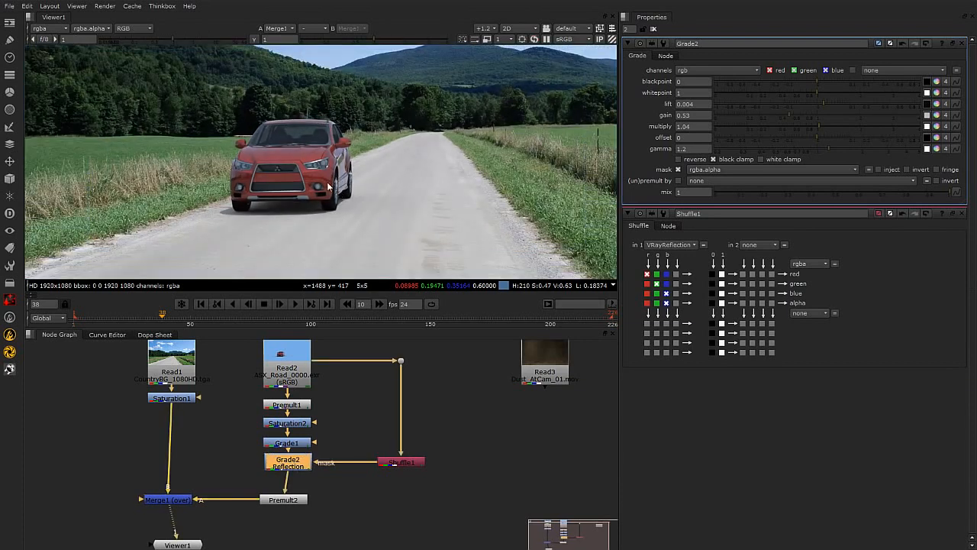
{"action": "scroll", "coordinate": [351, 234], "scroll_direction": "up", "scroll_amount": 2}
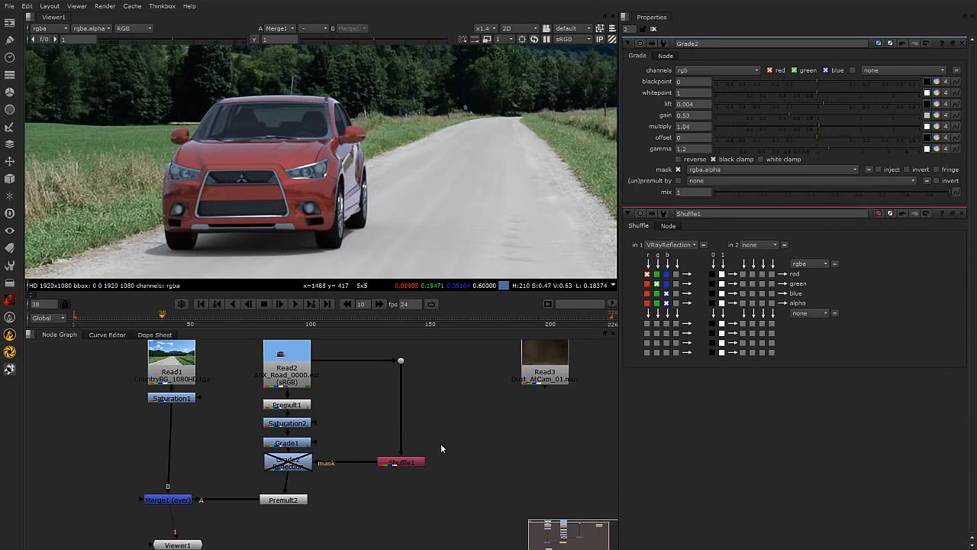
Re-enable the Reflection Grade and move Merge1 and Premult2 lower to make room below it in the node tree.
{"action": "left_click", "coordinate": [295, 464]}
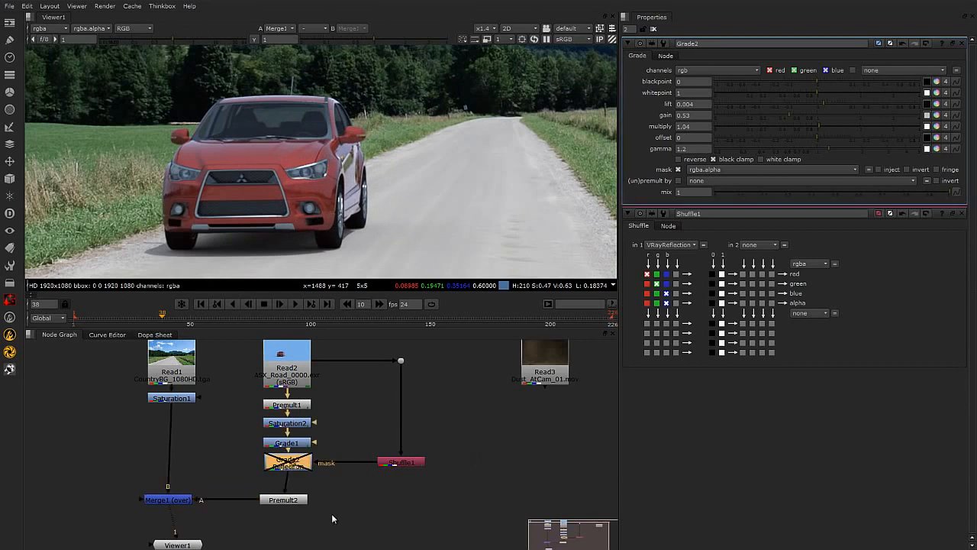
{"action": "key", "text": "d"}
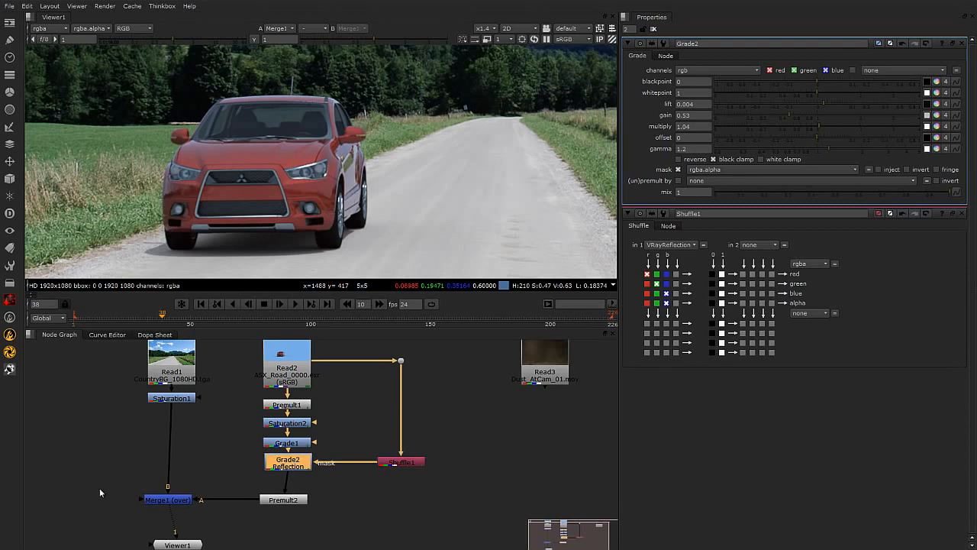
{"action": "left_click_drag", "start_coordinate": [103, 485], "coordinate": [358, 524]}
{"action": "left_click_drag", "start_coordinate": [289, 500], "coordinate": [292, 530]}
{"action": "left_click", "coordinate": [222, 508]}
{"action": "left_click_drag", "start_coordinate": [191, 528], "coordinate": [189, 528]}
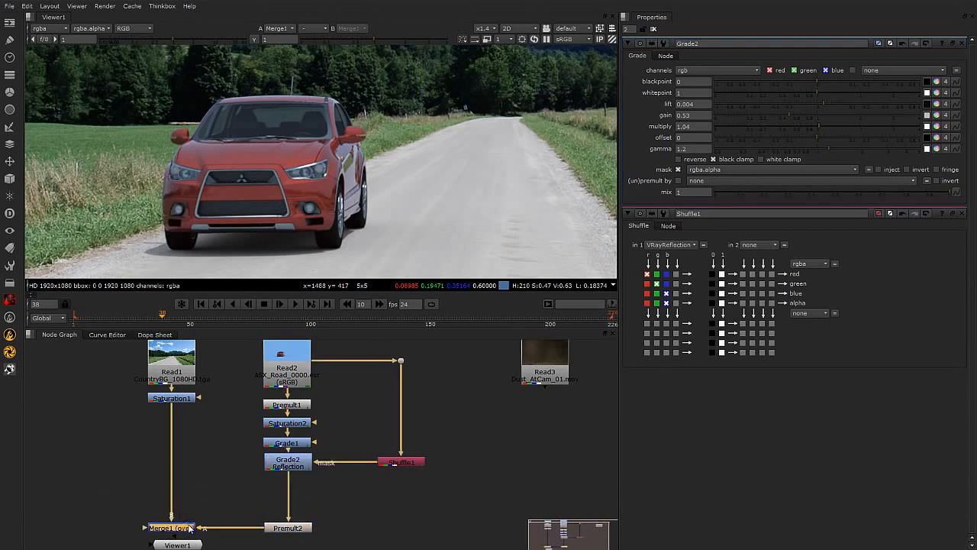
{"action": "middle_click_drag", "start_coordinate": [395, 498], "coordinate": [394, 474]}
{"action": "left_click", "coordinate": [178, 529]}
{"action": "left_click_drag", "start_coordinate": [178, 533], "coordinate": [179, 549]}
{"action": "left_click", "coordinate": [258, 535]}
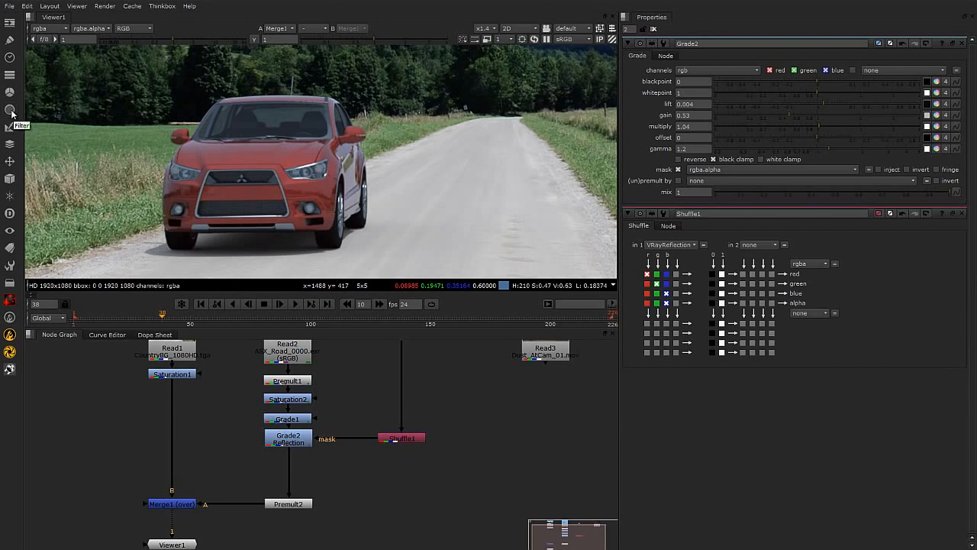
Insert a Toe node directly below the Reflection Grade.
{"action": "left_click", "coordinate": [303, 442]}
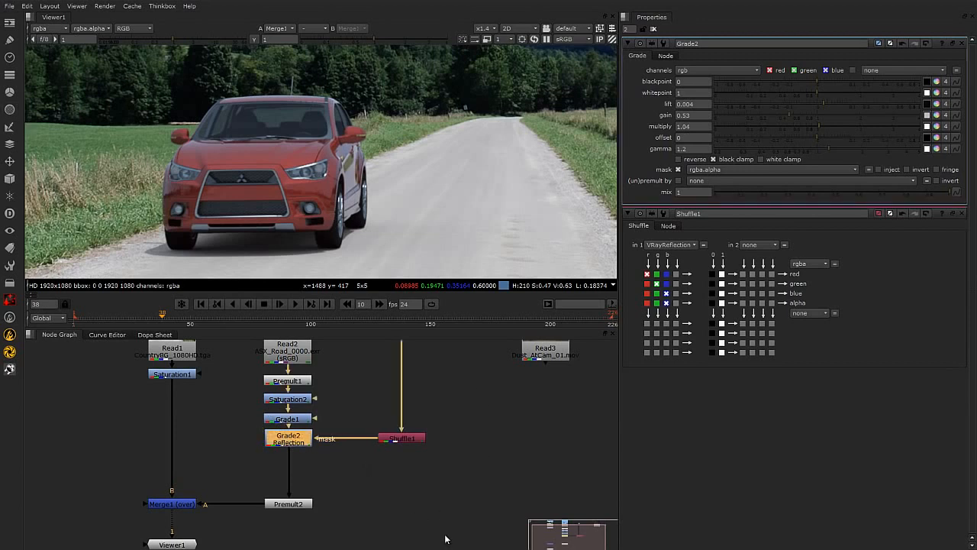
{"action": "key", "text": "Tab"}
{"action": "type", "text": "t"}
{"action": "type", "text": "a"}
{"action": "type", "text": "e"}
{"action": "left_click", "coordinate": [288, 439]}
{"action": "key", "text": "Tab"}
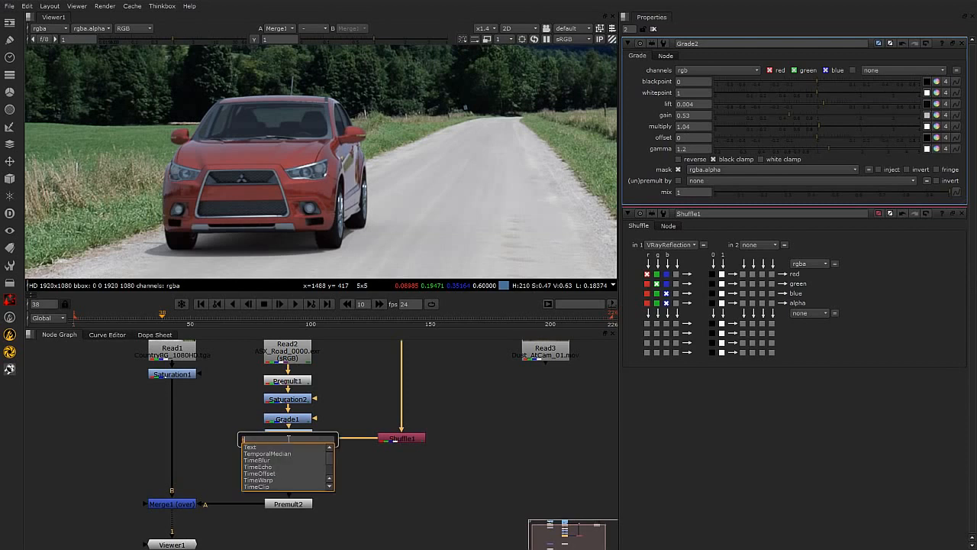
{"action": "type", "text": "to"}
{"action": "key", "text": "Return"}
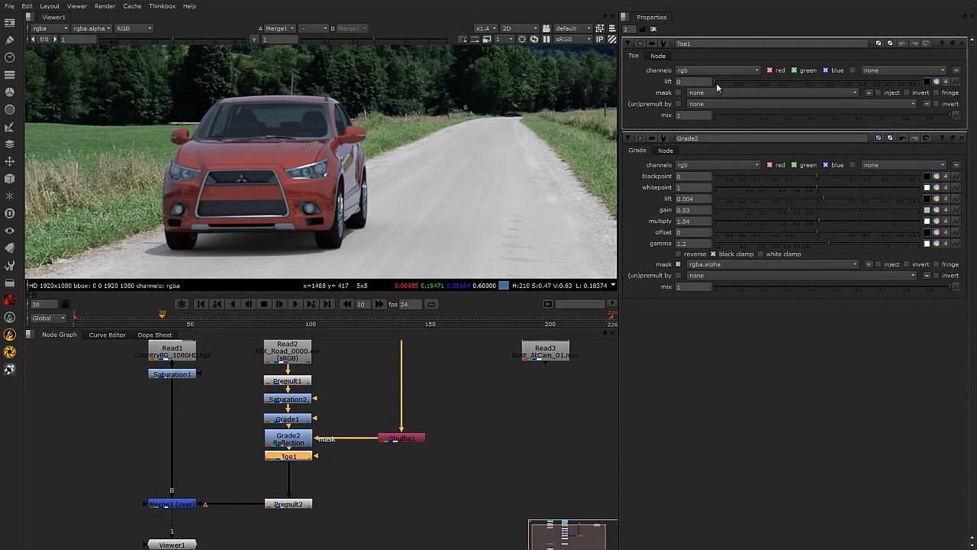
Try the Toe's lift at 0.002 while viewing the full composite.
{"action": "left_click_drag", "start_coordinate": [715, 81], "coordinate": [740, 79]}
{"action": "scroll", "coordinate": [471, 176], "scroll_direction": "down", "scroll_amount": 4}
{"action": "middle_click_drag", "start_coordinate": [495, 187], "coordinate": [366, 221]}
{"action": "scroll", "coordinate": [405, 205], "scroll_direction": "up", "scroll_amount": 1}
{"action": "scroll", "coordinate": [422, 209], "scroll_direction": "up", "scroll_amount": 2}
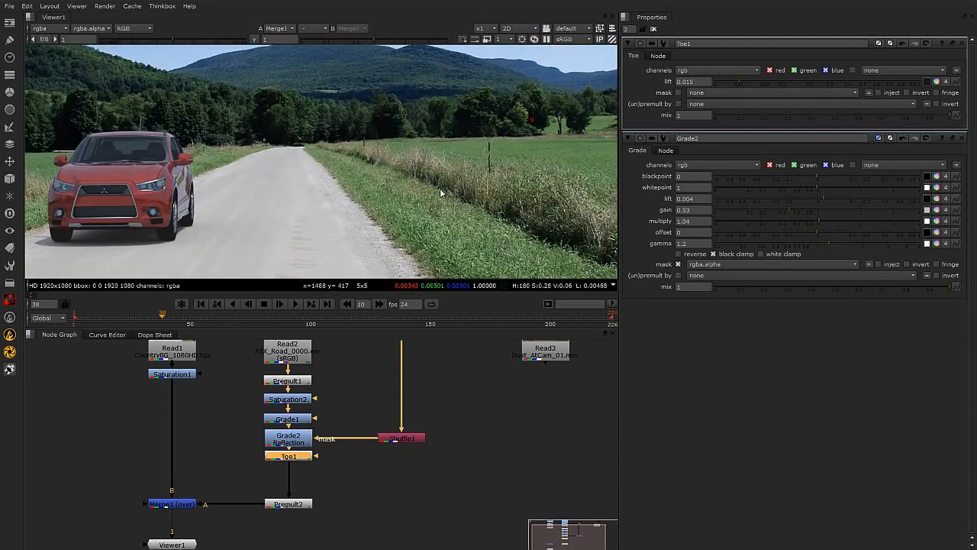
{"action": "mouse_move", "coordinate": [740, 81]}
{"action": "left_mouse_down"}
{"action": "mouse_move", "coordinate": [712, 81]}
{"action": "mouse_move", "coordinate": [723, 83]}
{"action": "left_mouse_up"}
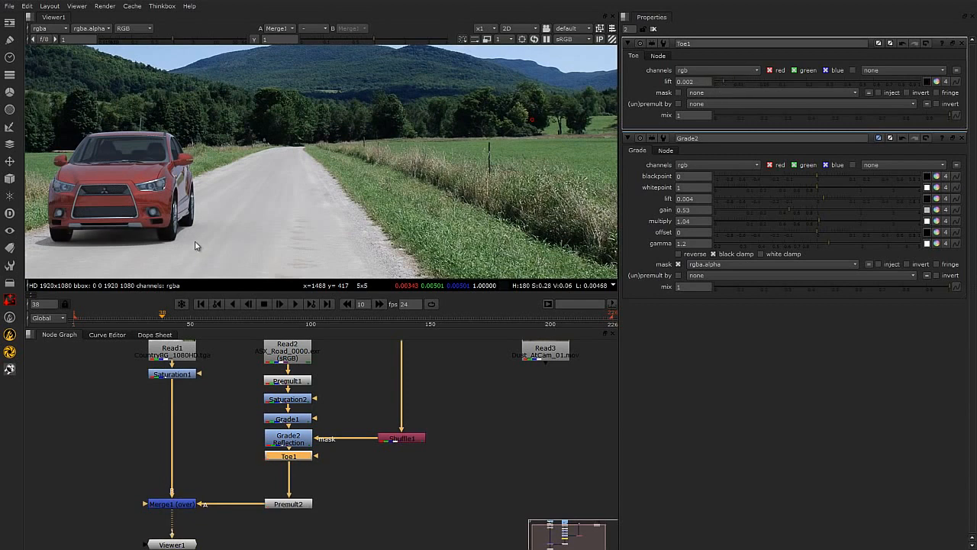
Open Grade1 and set its lift to 0.00005 and gain to 1.1.
{"action": "scroll", "coordinate": [194, 232], "scroll_direction": "up", "scroll_amount": 3}
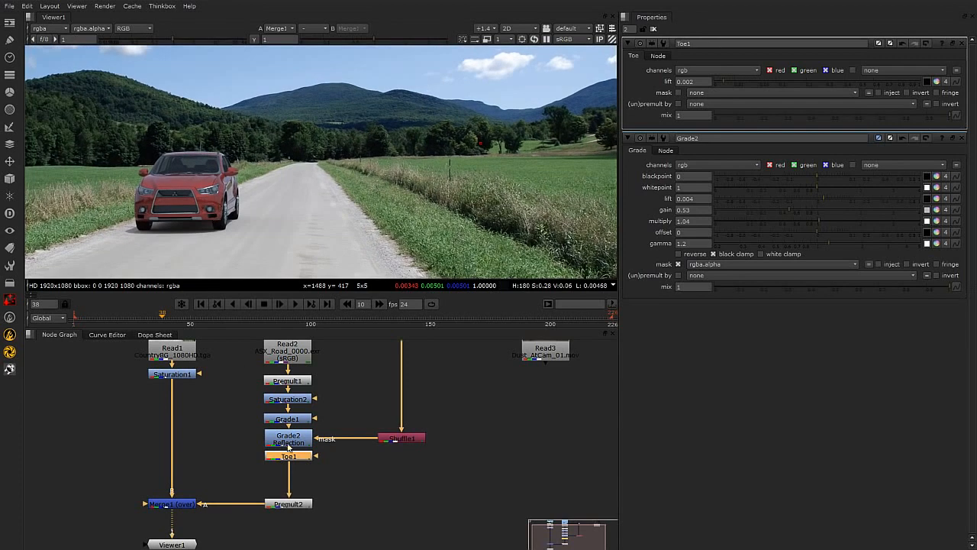
{"action": "double_click", "coordinate": [288, 418]}
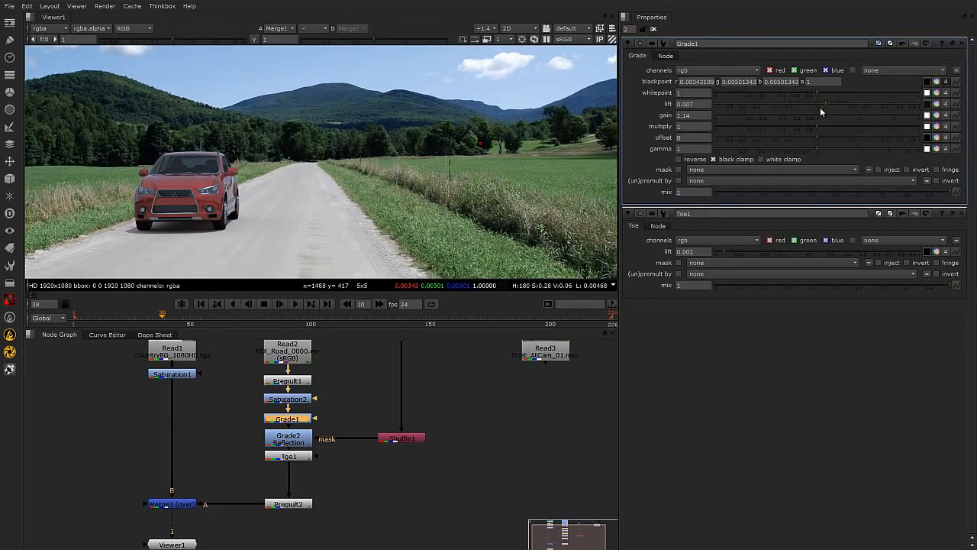
{"action": "mouse_move", "coordinate": [825, 103]}
{"action": "left_mouse_down"}
{"action": "mouse_move", "coordinate": [790, 106]}
{"action": "mouse_move", "coordinate": [814, 104]}
{"action": "left_mouse_up"}
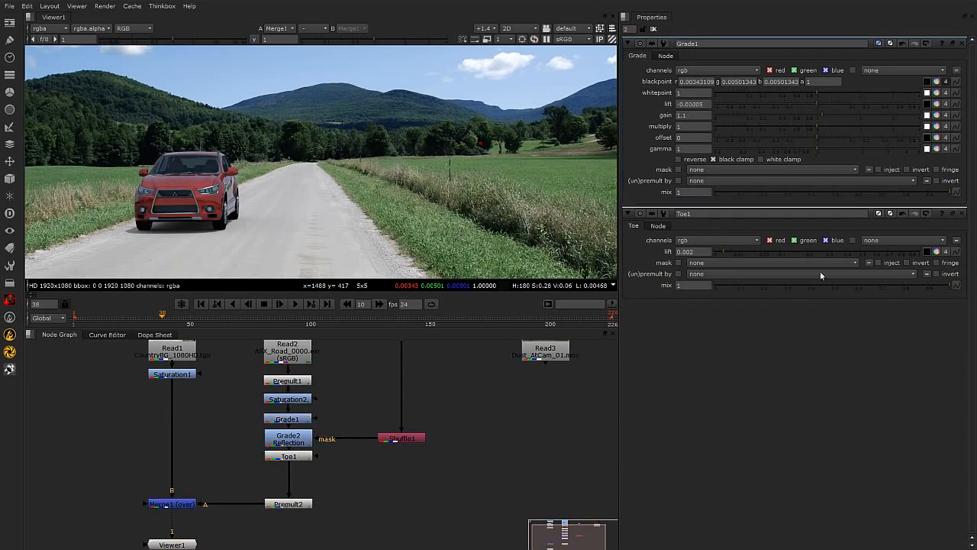
Set the Toe's lift to 0.0025 while inspecting the car's front in the composite.
{"action": "scroll", "coordinate": [270, 239], "scroll_direction": "up", "scroll_amount": 5}
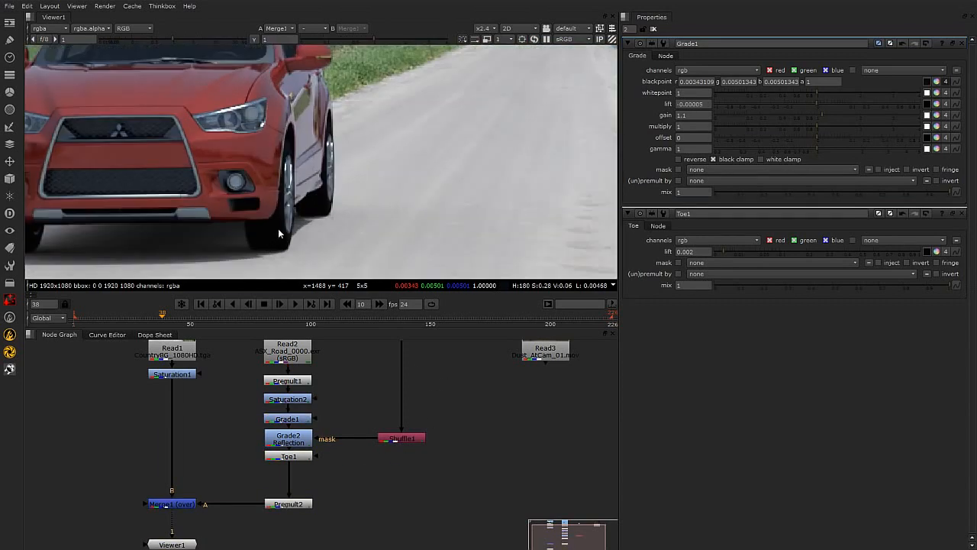
{"action": "middle_click_drag", "start_coordinate": [276, 235], "coordinate": [407, 186]}
{"action": "scroll", "coordinate": [367, 187], "scroll_direction": "down", "scroll_amount": 1}
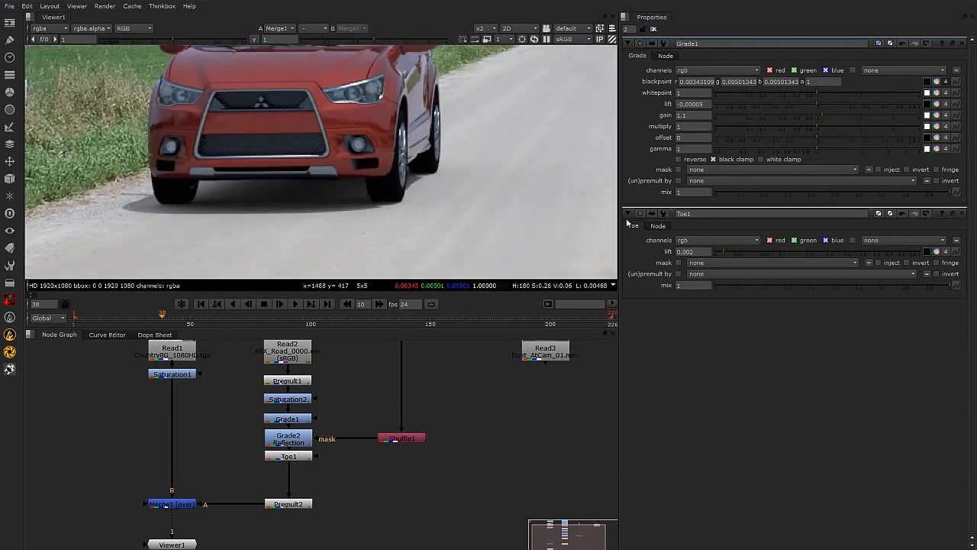
{"action": "double_click", "coordinate": [295, 459]}
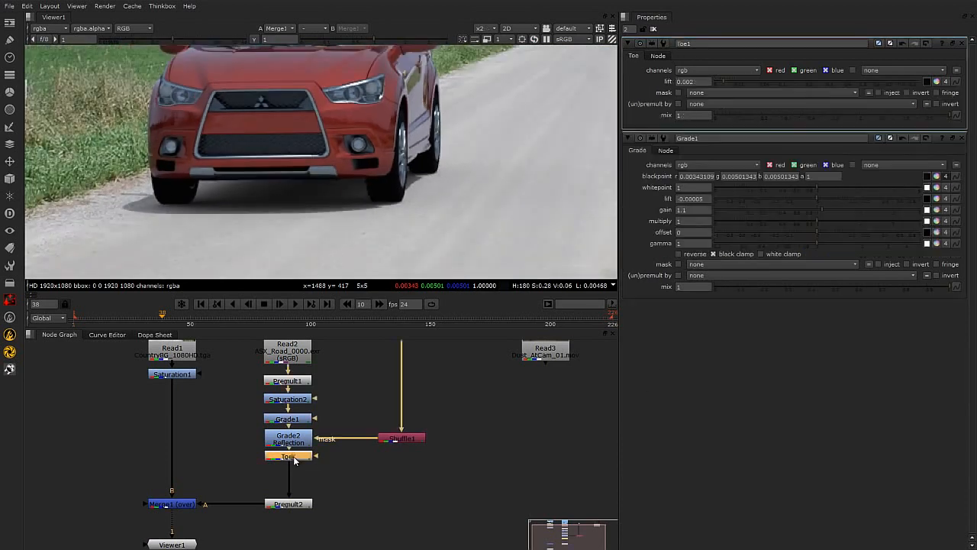
{"action": "mouse_move", "coordinate": [725, 80]}
{"action": "left_mouse_down"}
{"action": "mouse_move", "coordinate": [741, 80]}
{"action": "mouse_move", "coordinate": [729, 81]}
{"action": "left_mouse_up"}
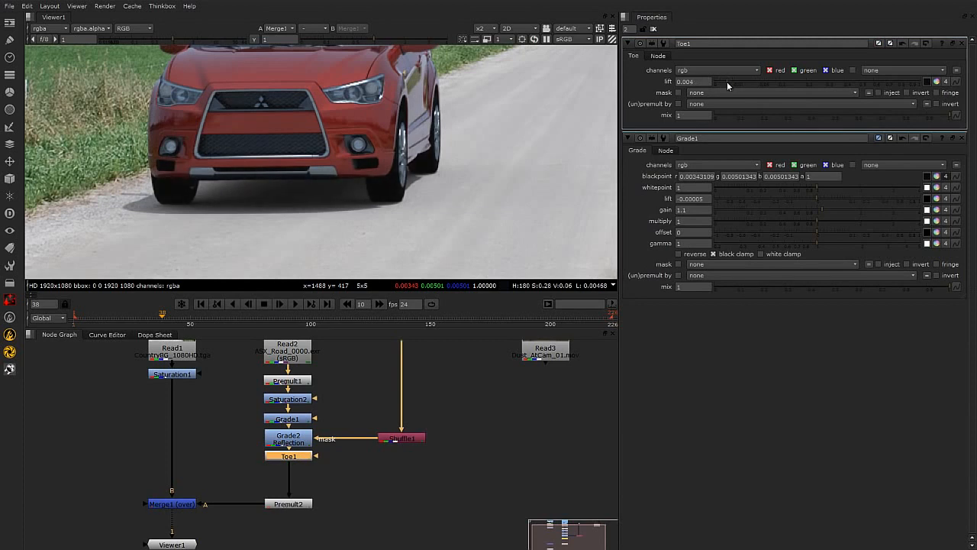
{"action": "scroll", "coordinate": [453, 203], "scroll_direction": "down", "scroll_amount": 3}
{"action": "middle_click_drag", "start_coordinate": [481, 203], "coordinate": [336, 220]}
{"action": "scroll", "coordinate": [335, 208], "scroll_direction": "down", "scroll_amount": 3}
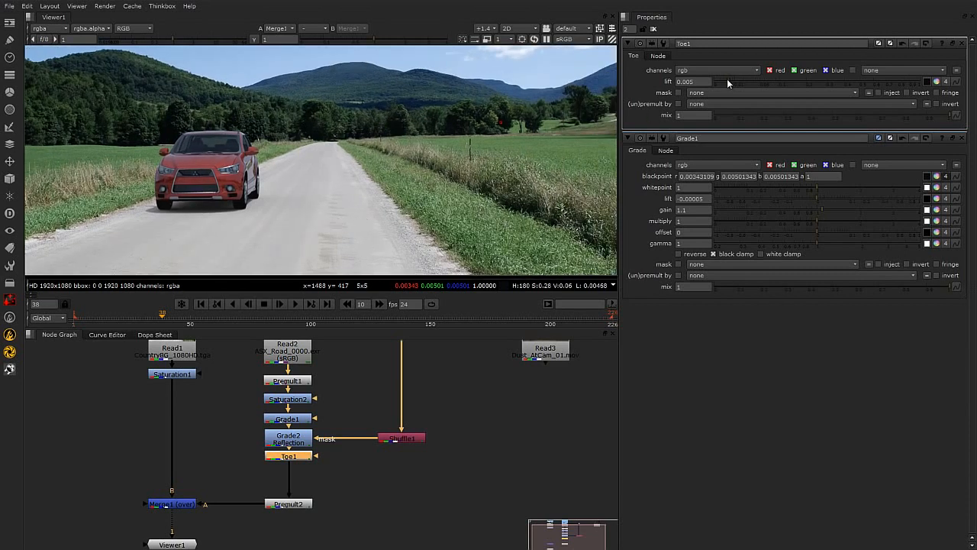
{"action": "left_click_drag", "start_coordinate": [727, 80], "coordinate": [725, 81]}
Add a ColorCorrect node below the Toe node in the car's branch.
{"action": "left_click", "coordinate": [426, 460]}
{"action": "scroll", "coordinate": [264, 218], "scroll_direction": "up", "scroll_amount": 3}
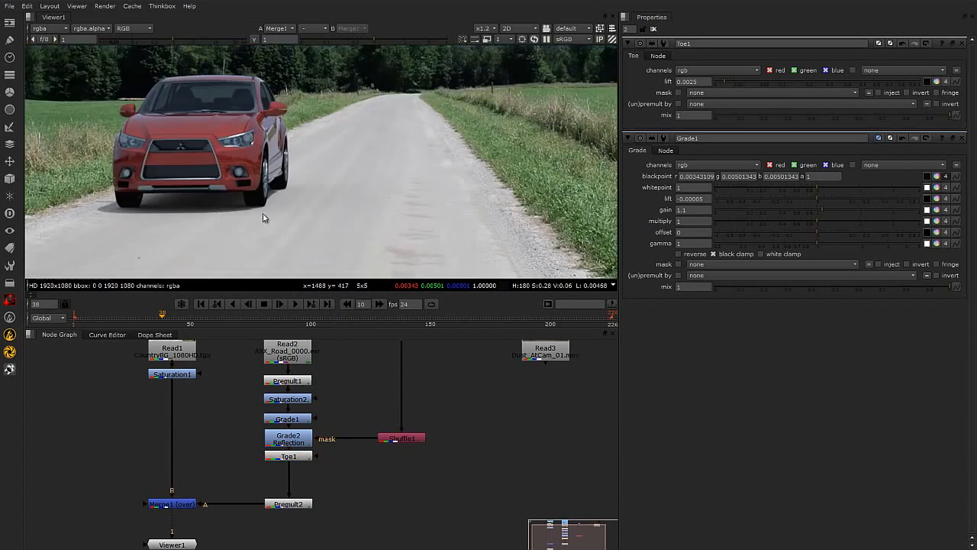
{"action": "middle_click_drag", "start_coordinate": [179, 144], "coordinate": [276, 157]}
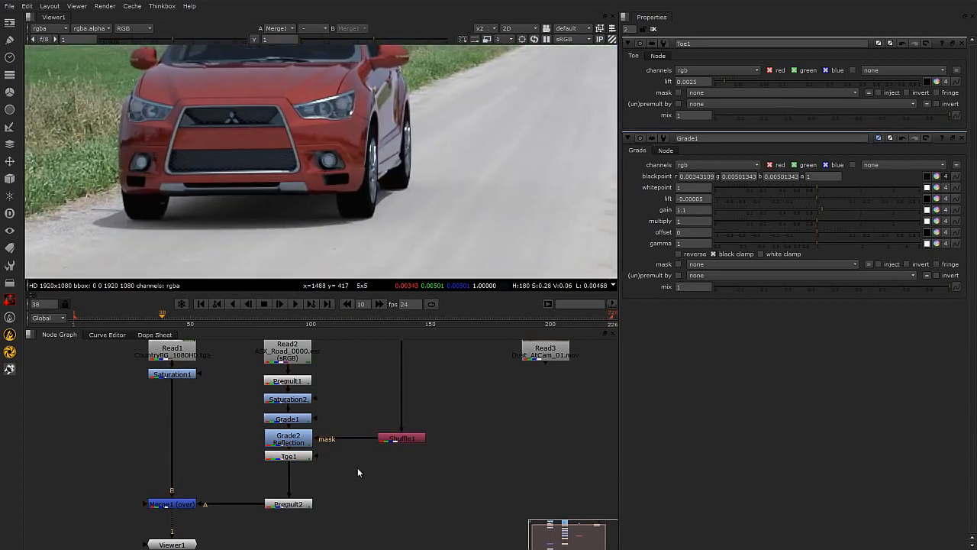
{"action": "scroll", "coordinate": [412, 450], "scroll_direction": "down", "scroll_amount": 2}
{"action": "left_click", "coordinate": [322, 449]}
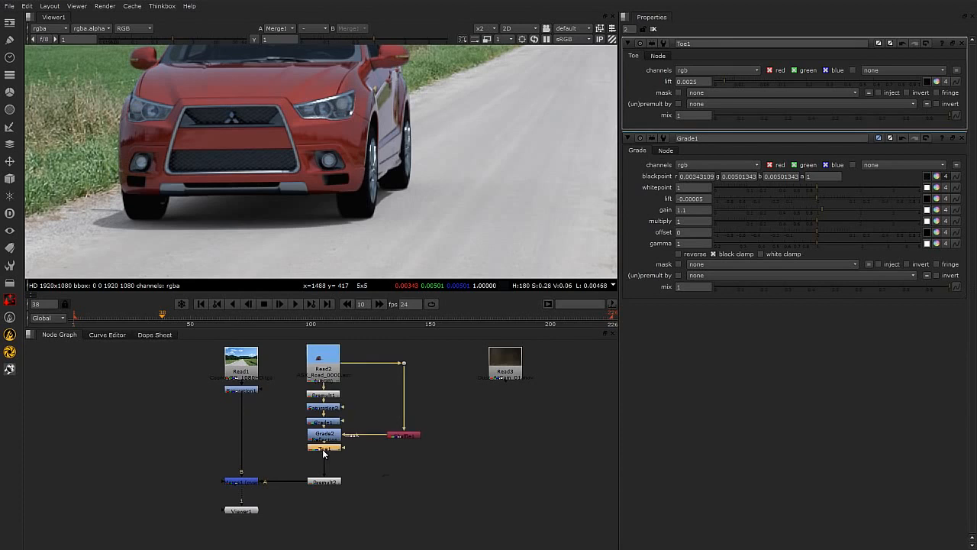
{"action": "key", "text": "Tab"}
{"action": "type", "text": "color"}
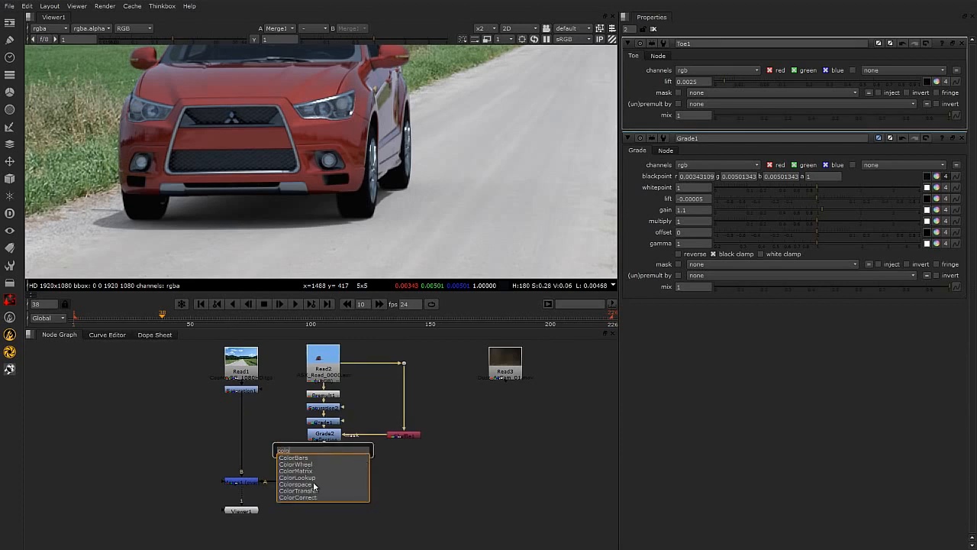
{"action": "left_click", "coordinate": [315, 496]}
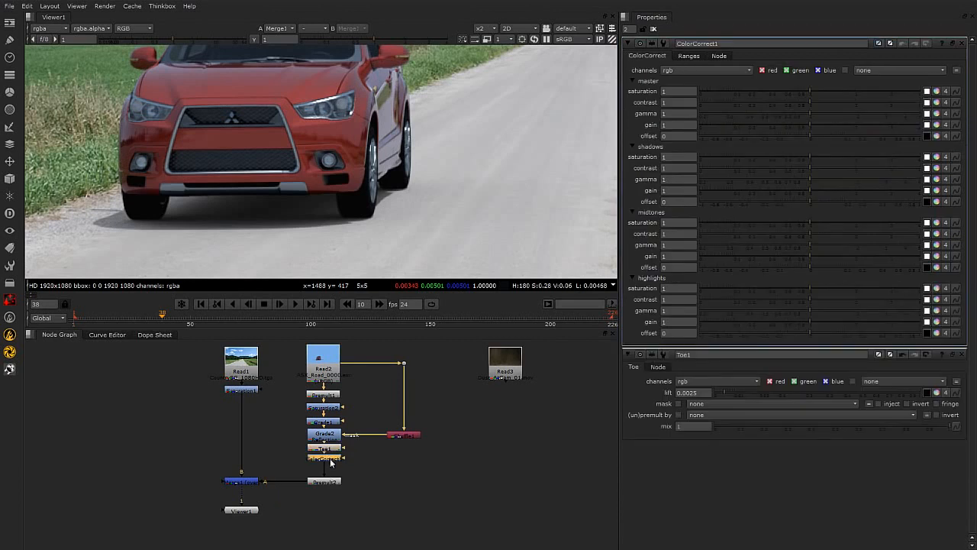
Adjust the ColorCorrect's shadow and highlight range curves using the test overlay, then turn the test overlay off.
{"action": "left_click", "coordinate": [689, 56]}
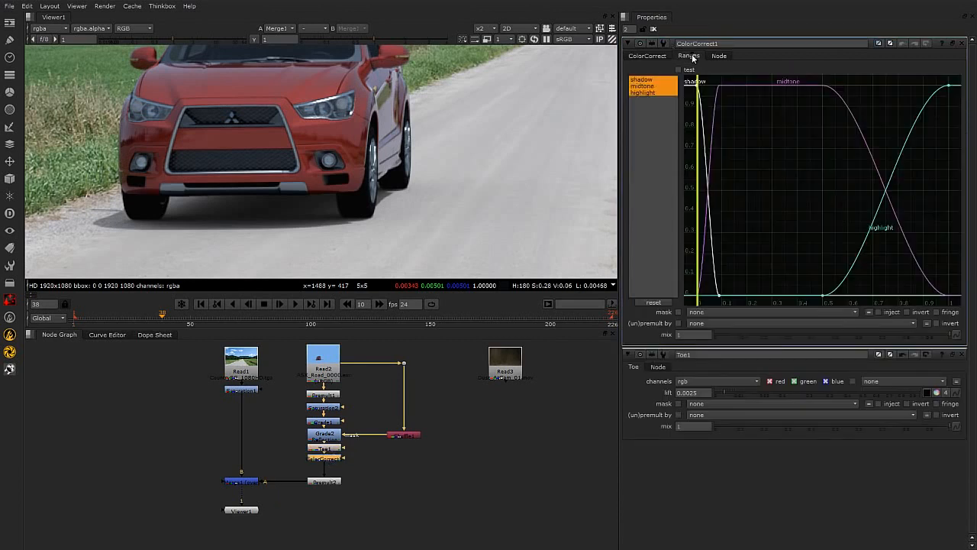
{"action": "left_click", "coordinate": [678, 70]}
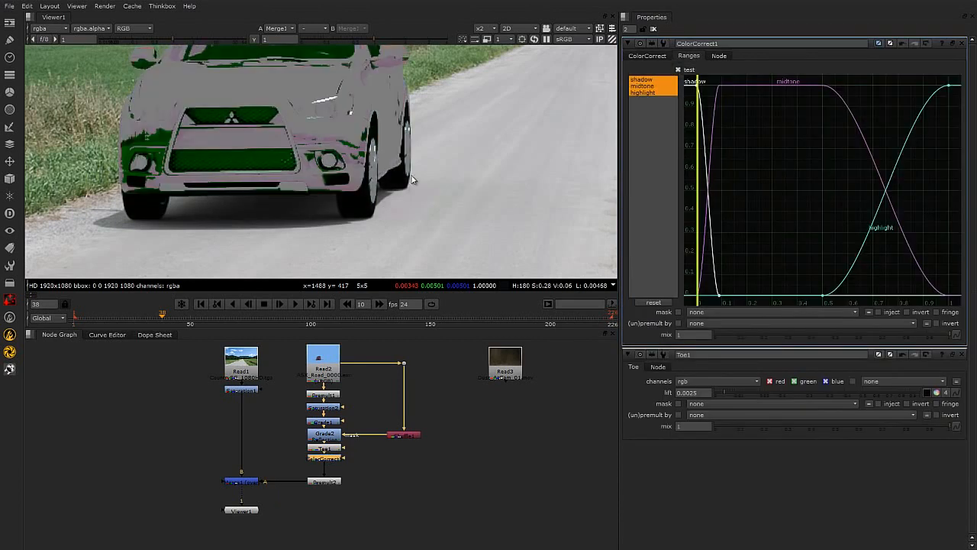
{"action": "middle_click_drag", "start_coordinate": [410, 186], "coordinate": [398, 212]}
{"action": "scroll", "coordinate": [412, 203], "scroll_direction": "down", "scroll_amount": 1}
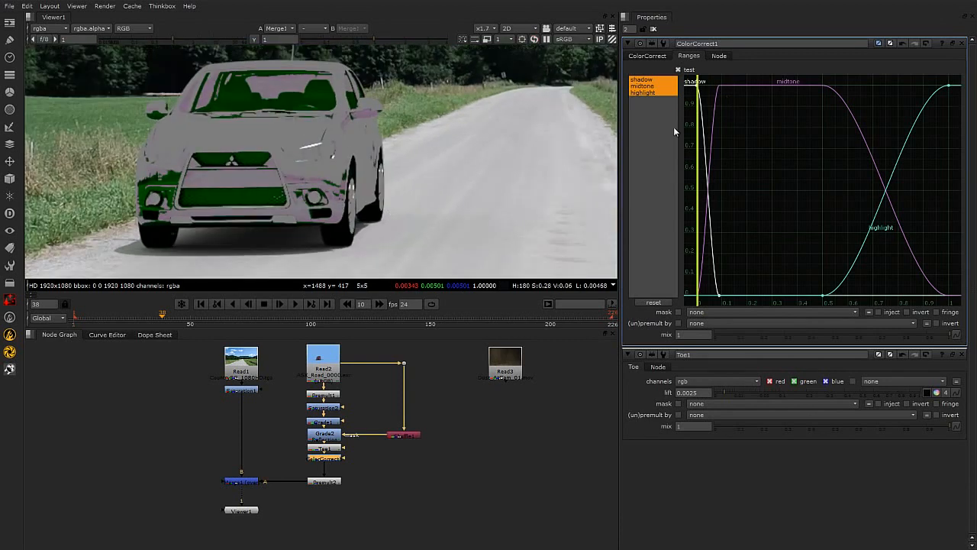
{"action": "mouse_move", "coordinate": [719, 294]}
{"action": "left_mouse_down"}
{"action": "mouse_move", "coordinate": [744, 294]}
{"action": "mouse_move", "coordinate": [710, 294]}
{"action": "left_mouse_up"}
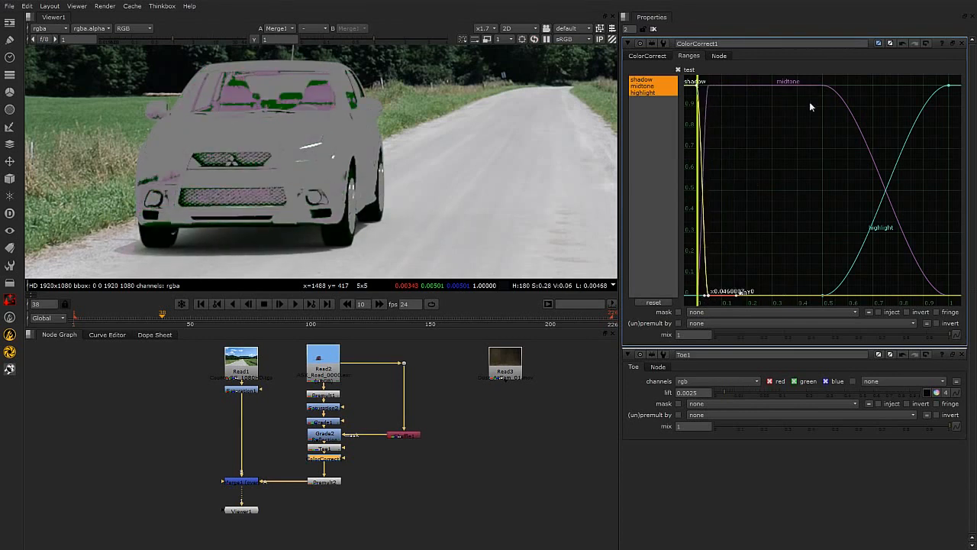
{"action": "mouse_move", "coordinate": [823, 295]}
{"action": "left_mouse_down"}
{"action": "mouse_move", "coordinate": [876, 293]}
{"action": "mouse_move", "coordinate": [826, 292]}
{"action": "left_mouse_up"}
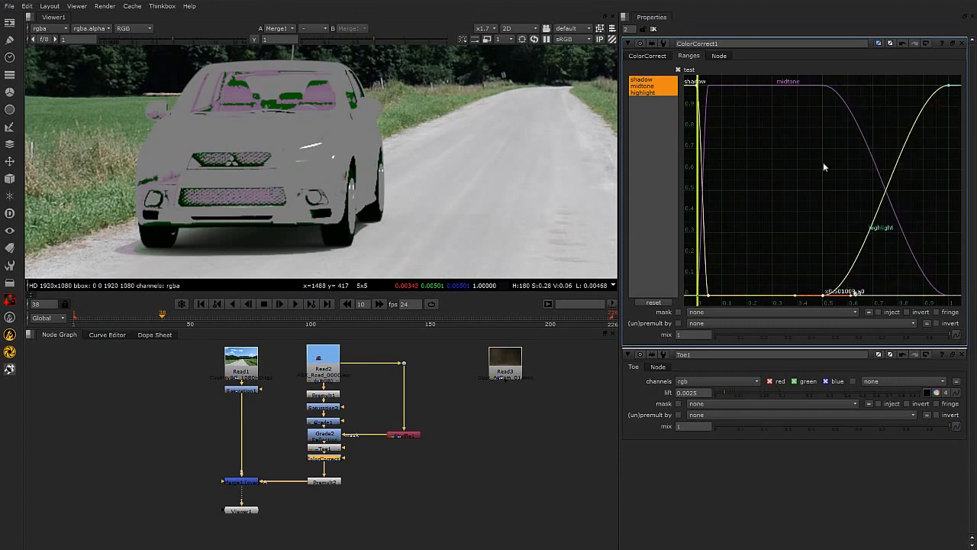
{"action": "left_click", "coordinate": [678, 69]}
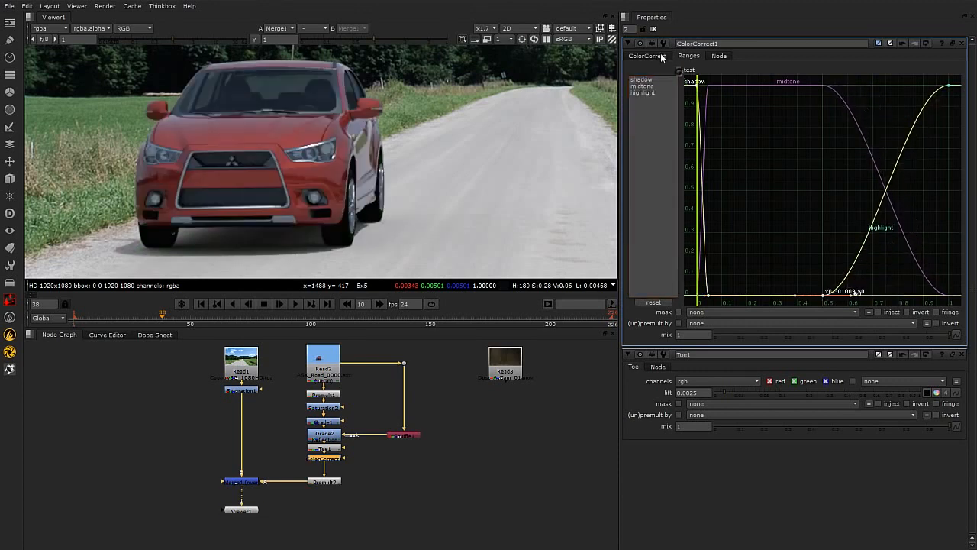
{"action": "left_click", "coordinate": [660, 57]}
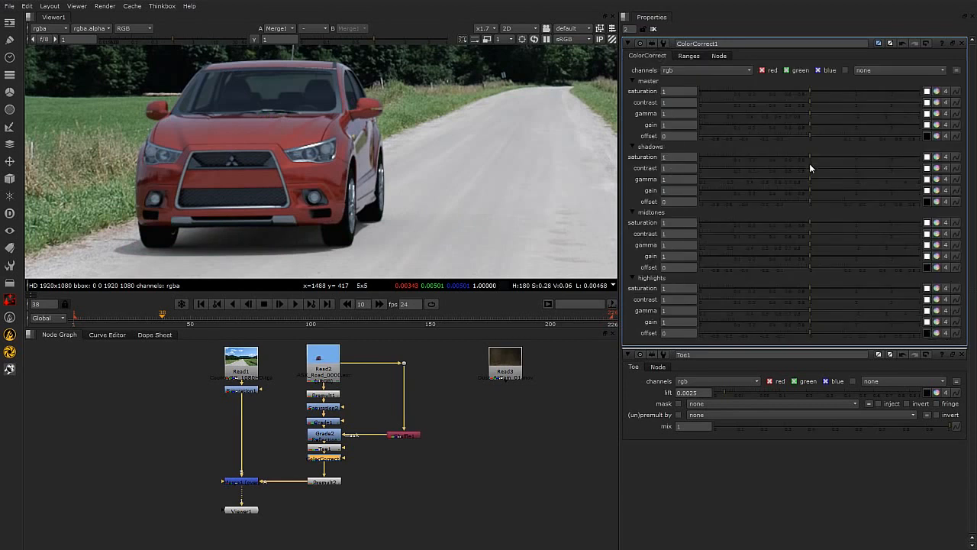
Set the ColorCorrect's shadows saturation to 0.89, contrast to 0.69 and gamma to 0.95.
{"action": "mouse_move", "coordinate": [811, 180]}
{"action": "left_mouse_down"}
{"action": "mouse_move", "coordinate": [838, 179]}
{"action": "mouse_move", "coordinate": [800, 186]}
{"action": "mouse_move", "coordinate": [812, 186]}
{"action": "left_mouse_up"}
{"action": "scroll", "coordinate": [367, 199], "scroll_direction": "down", "scroll_amount": 5}
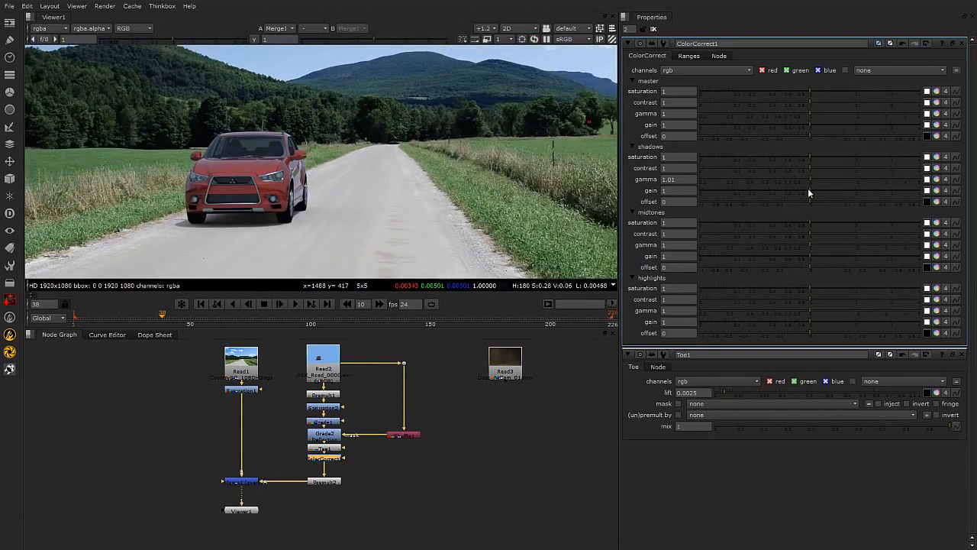
{"action": "left_click_drag", "start_coordinate": [809, 179], "coordinate": [801, 183]}
{"action": "left_click_drag", "start_coordinate": [811, 180], "coordinate": [810, 179]}
{"action": "left_click_drag", "start_coordinate": [809, 154], "coordinate": [792, 169]}
{"action": "scroll", "coordinate": [294, 211], "scroll_direction": "up", "scroll_amount": 1}
{"action": "left_click", "coordinate": [446, 474]}
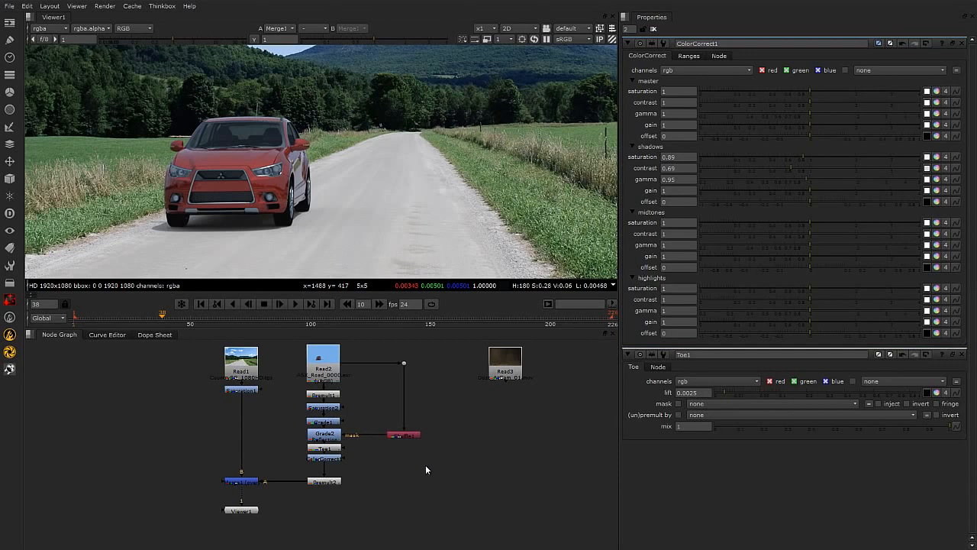
Tidy the node tree by moving Premult2 up beneath the ColorCorrect node.
{"action": "scroll", "coordinate": [219, 158], "scroll_direction": "up", "scroll_amount": 2}
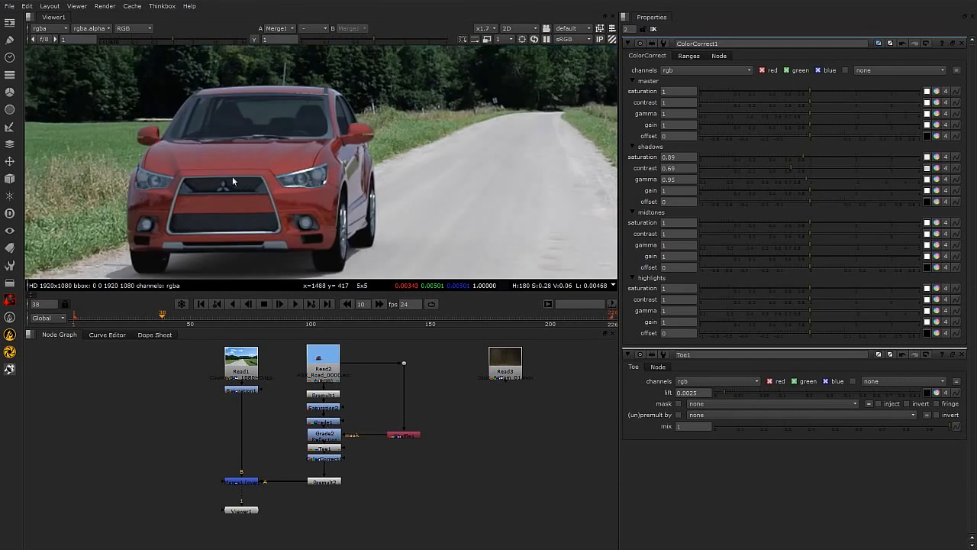
{"action": "middle_click_drag", "start_coordinate": [381, 188], "coordinate": [558, 197]}
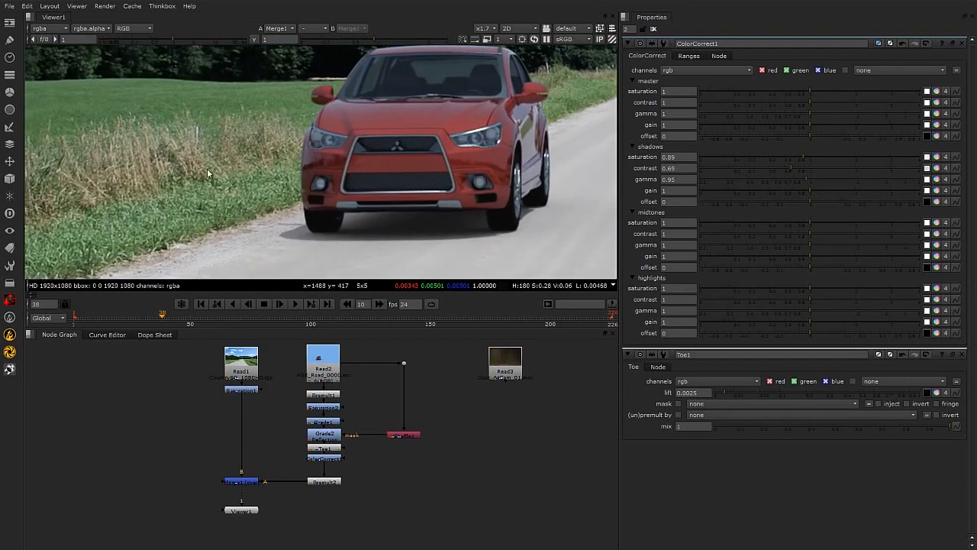
{"action": "middle_click_drag", "start_coordinate": [385, 221], "coordinate": [345, 211]}
{"action": "left_click_drag", "start_coordinate": [208, 469], "coordinate": [382, 538]}
{"action": "left_click_drag", "start_coordinate": [334, 488], "coordinate": [359, 498]}
{"action": "left_click", "coordinate": [378, 488]}
{"action": "left_click", "coordinate": [334, 458]}
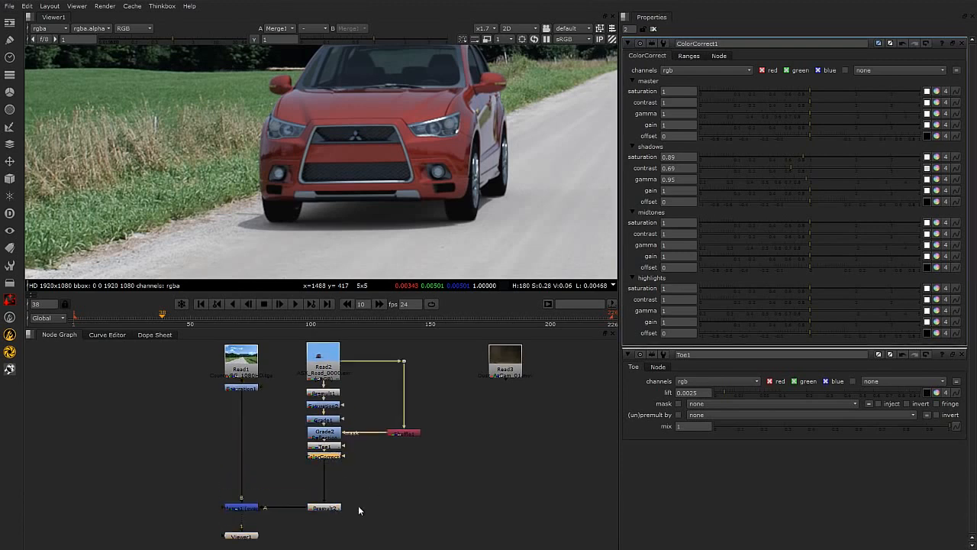
{"action": "left_click_drag", "start_coordinate": [331, 510], "coordinate": [330, 471]}
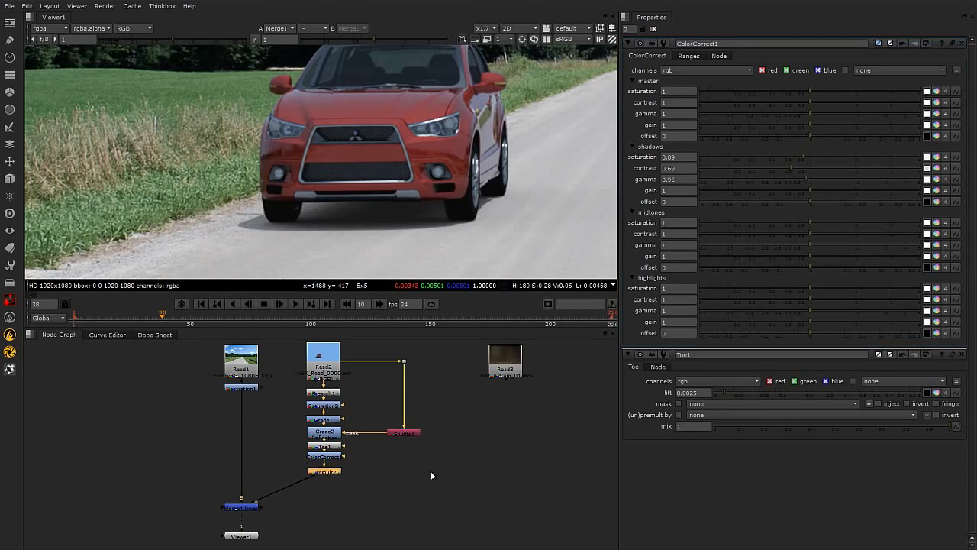
Add a Blur node below Premult2 in the car's branch, before the Merge.
{"action": "key", "text": "Tab"}
{"action": "type", "text": "blur"}
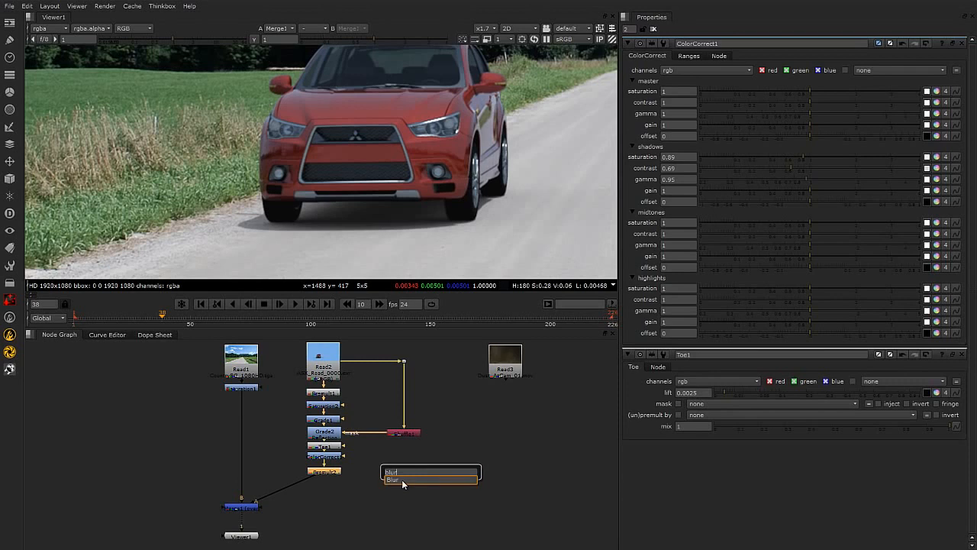
{"action": "key", "text": "Return"}
{"action": "left_click_drag", "start_coordinate": [336, 490], "coordinate": [336, 509]}
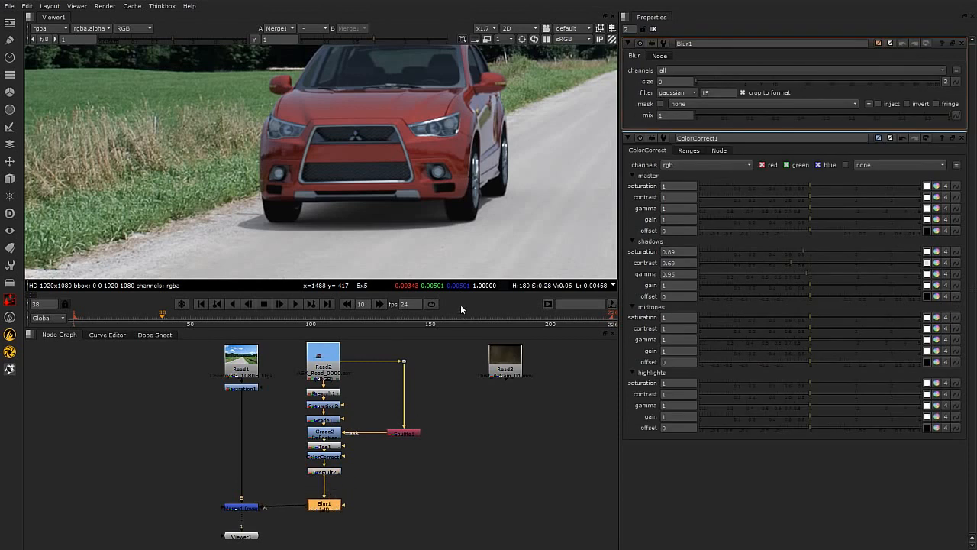
Set the Blur node's size to 1 to soften the car's edges.
{"action": "scroll", "coordinate": [334, 166], "scroll_direction": "down", "scroll_amount": 3}
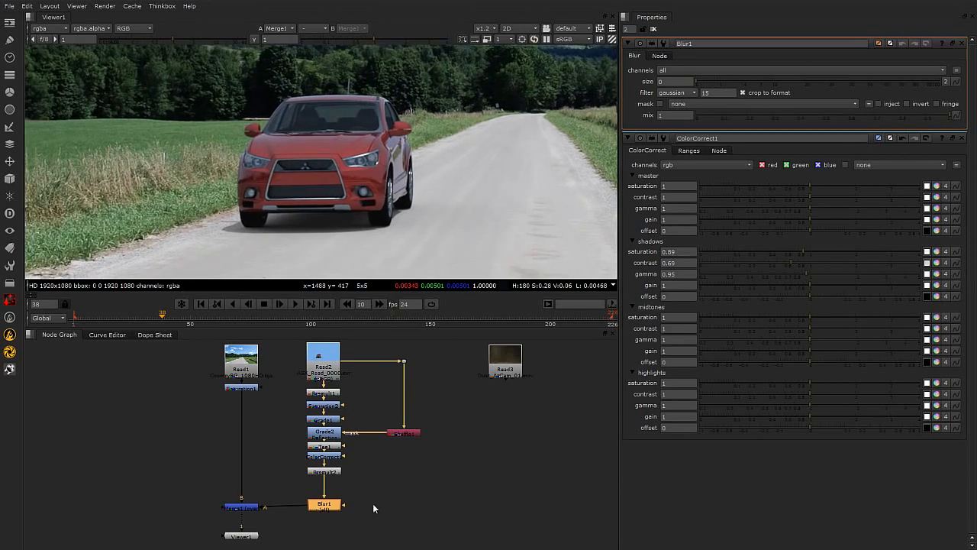
{"action": "scroll", "coordinate": [396, 221], "scroll_direction": "down", "scroll_amount": 3}
{"action": "scroll", "coordinate": [275, 247], "scroll_direction": "up", "scroll_amount": 5}
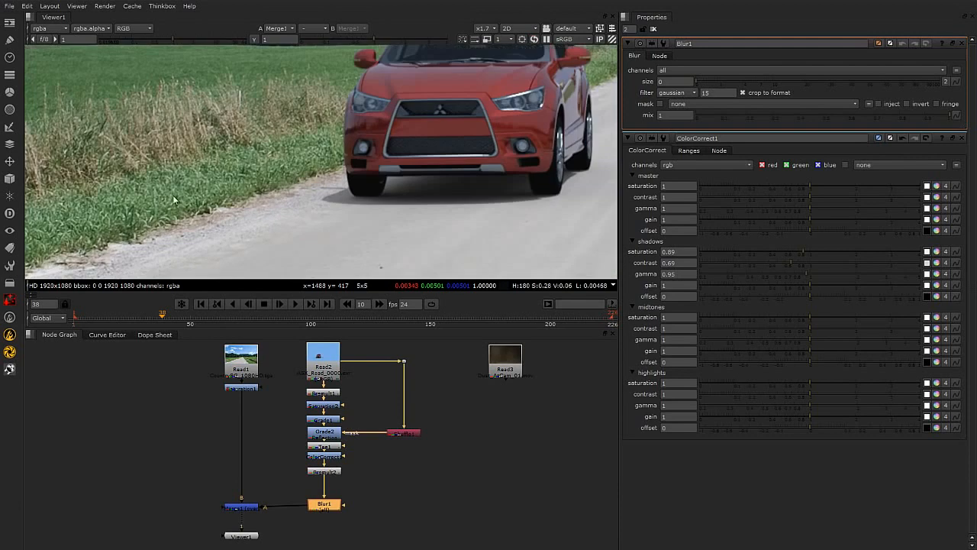
{"action": "scroll", "coordinate": [120, 184], "scroll_direction": "down", "scroll_amount": 3}
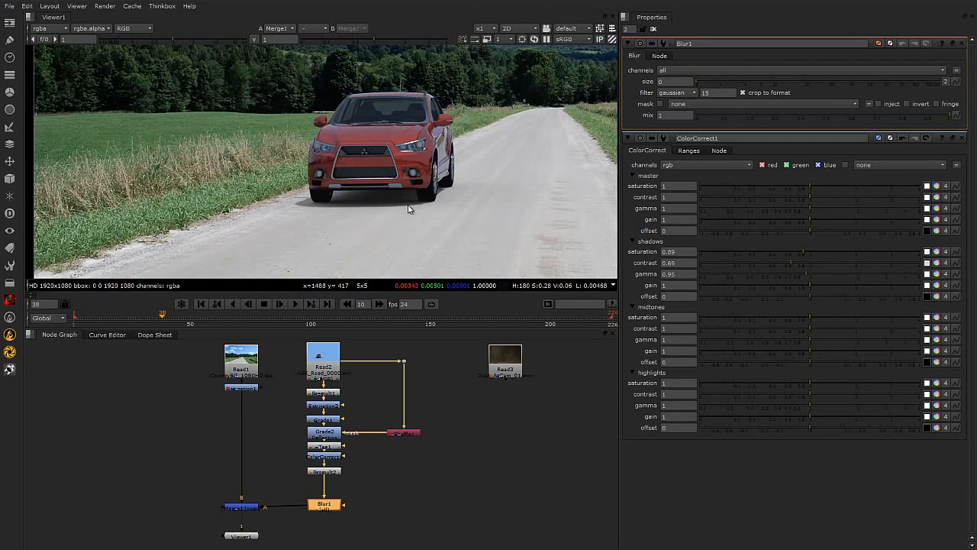
{"action": "scroll", "coordinate": [412, 214], "scroll_direction": "up", "scroll_amount": 2}
{"action": "left_click", "coordinate": [388, 504]}
{"action": "left_click_drag", "start_coordinate": [332, 509], "coordinate": [332, 512]}
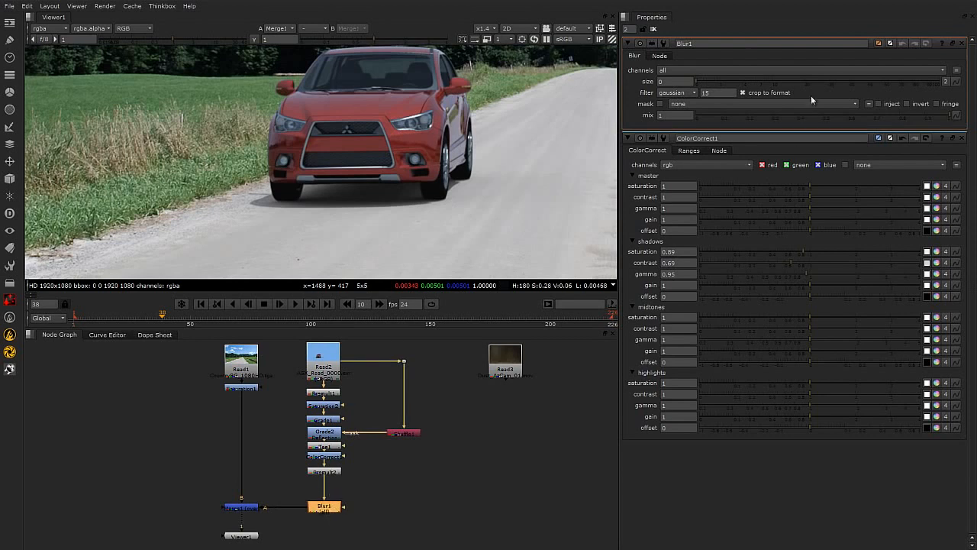
{"action": "mouse_move", "coordinate": [696, 81]}
{"action": "left_mouse_down"}
{"action": "mouse_move", "coordinate": [733, 91]}
{"action": "mouse_move", "coordinate": [713, 91]}
{"action": "left_mouse_up"}
{"action": "left_click", "coordinate": [720, 81]}
{"action": "left_click", "coordinate": [720, 81]}
{"action": "scroll", "coordinate": [290, 144], "scroll_direction": "up", "scroll_amount": 3}
{"action": "scroll", "coordinate": [284, 162], "scroll_direction": "down", "scroll_amount": 4}
{"action": "middle_click_drag", "start_coordinate": [302, 168], "coordinate": [397, 167]}
{"action": "scroll", "coordinate": [397, 166], "scroll_direction": "up", "scroll_amount": 3}
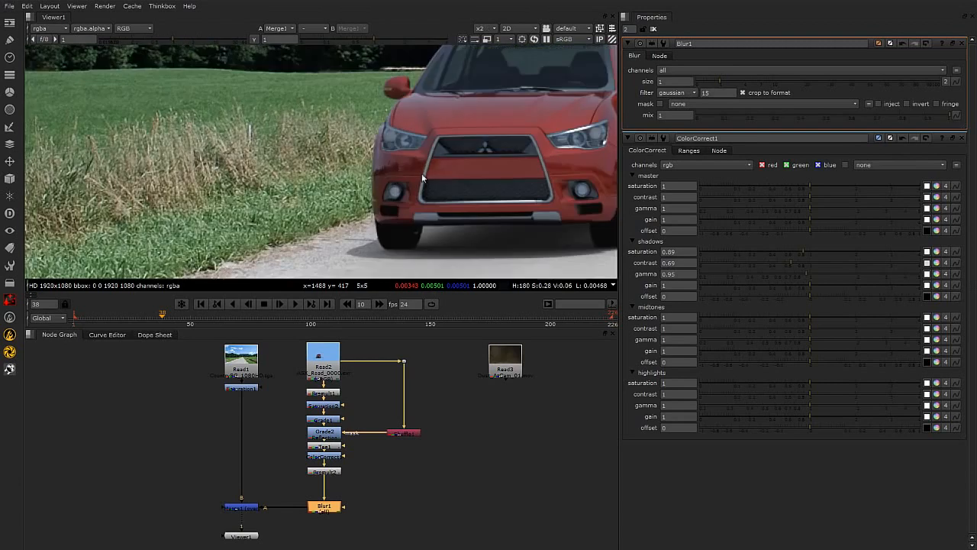
{"action": "middle_click_drag", "start_coordinate": [547, 167], "coordinate": [379, 171]}
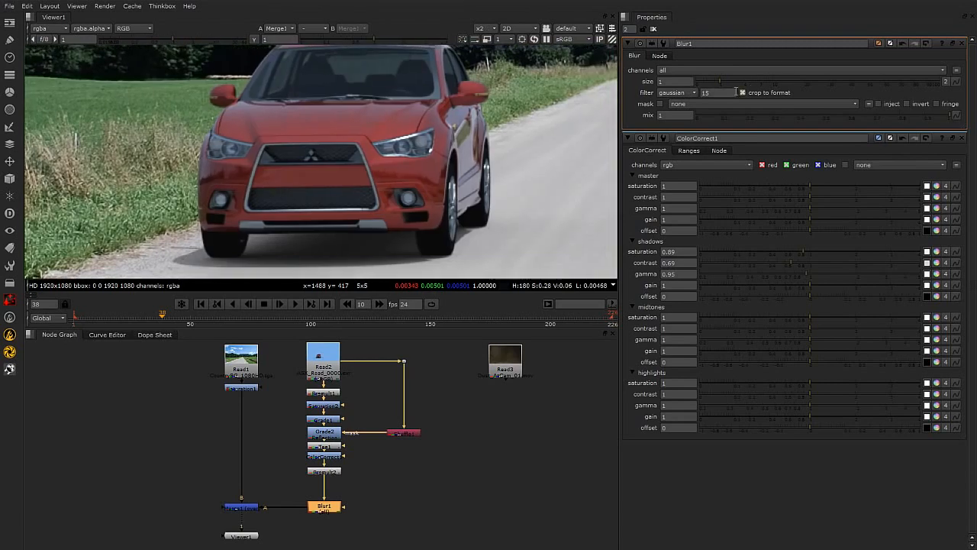
{"action": "left_click_drag", "start_coordinate": [720, 82], "coordinate": [721, 82]}
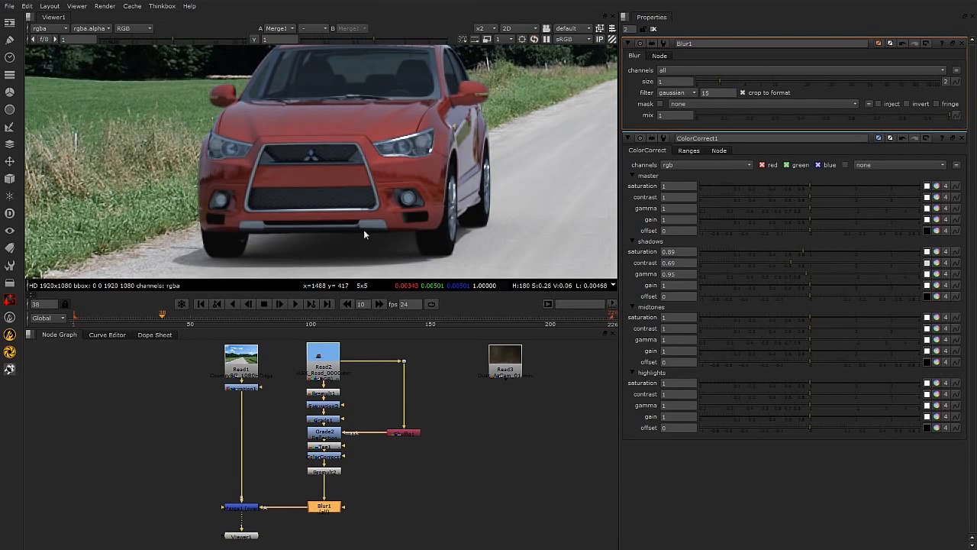
Toggle the Blur node off and on to compare the car's edges in the viewer.
{"action": "scroll", "coordinate": [546, 177], "scroll_direction": "down", "scroll_amount": 3}
{"action": "left_click", "coordinate": [474, 479]}
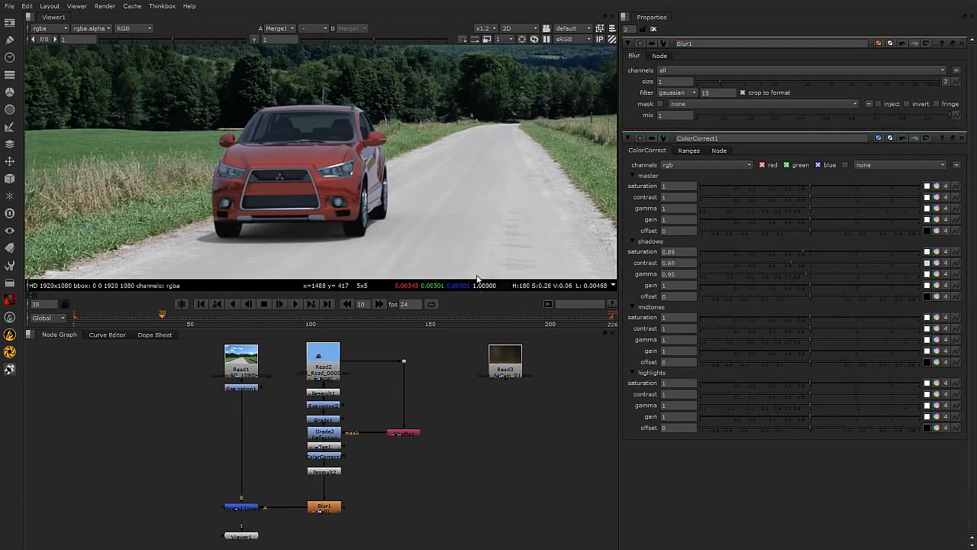
{"action": "left_click", "coordinate": [328, 507]}
{"action": "key", "text": "d"}
{"action": "scroll", "coordinate": [309, 183], "scroll_direction": "up", "scroll_amount": 3}
{"action": "key", "text": "d"}
{"action": "key", "text": "d"}
{"action": "key", "text": "d"}
{"action": "key", "text": "d"}
{"action": "key", "text": "d"}
{"action": "left_click", "coordinate": [412, 487]}
{"action": "scroll", "coordinate": [394, 485], "scroll_direction": "down", "scroll_amount": 2}
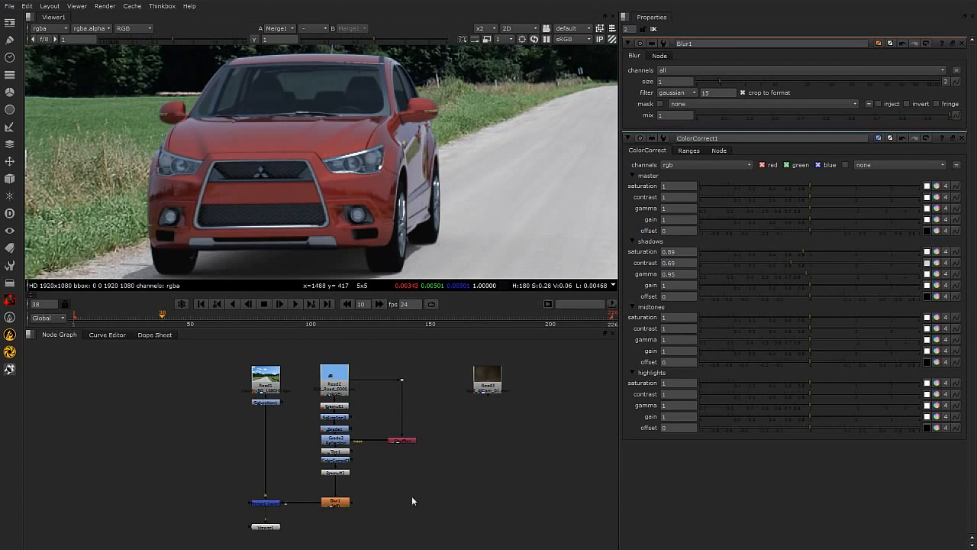
{"action": "scroll", "coordinate": [319, 215], "scroll_direction": "down", "scroll_amount": 3}
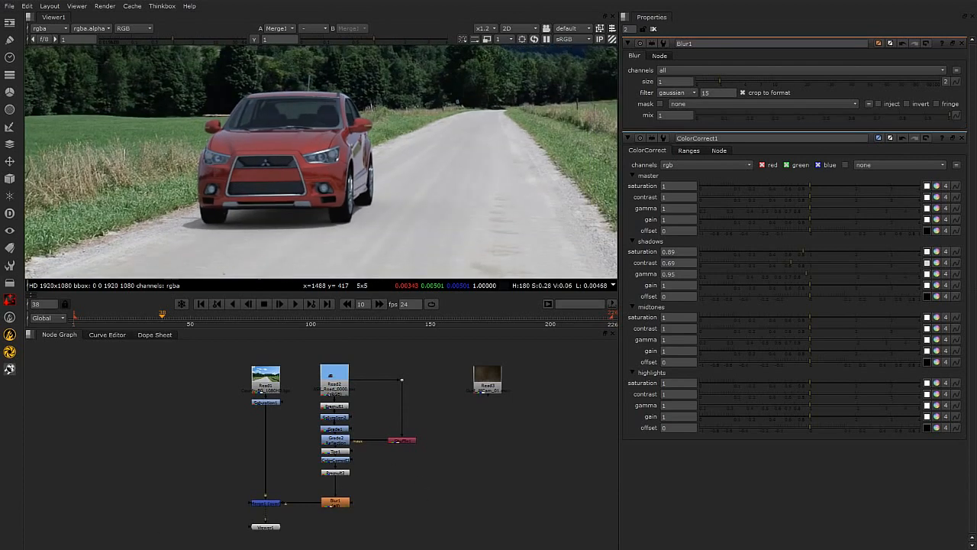
{"action": "left_click_drag", "start_coordinate": [272, 528], "coordinate": [276, 548]}
{"action": "middle_click_drag", "start_coordinate": [323, 538], "coordinate": [295, 530]}
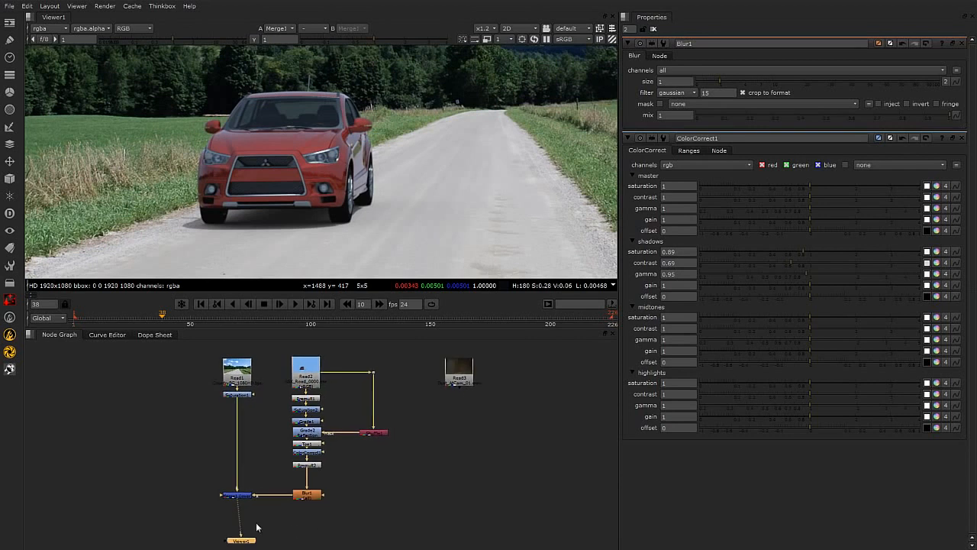
{"action": "left_click", "coordinate": [243, 497]}
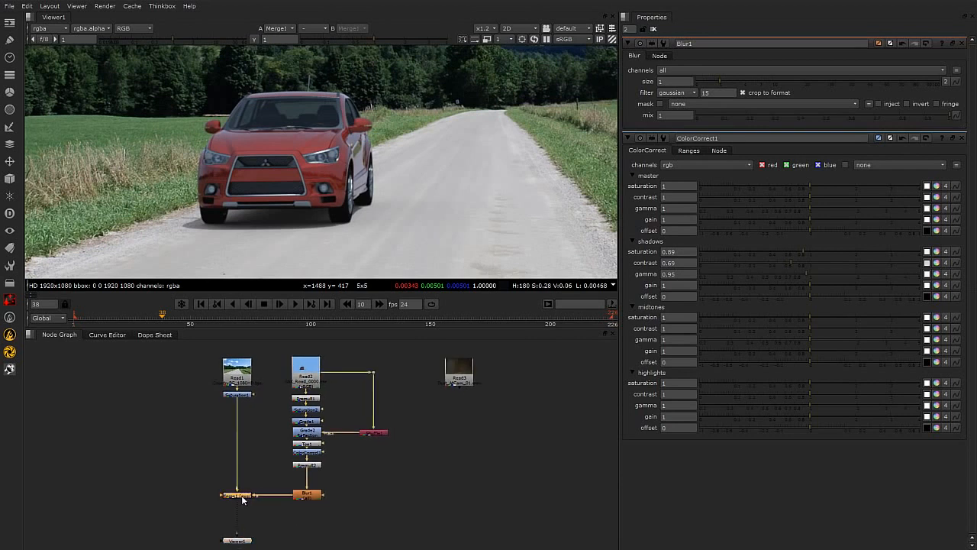
{"action": "key", "text": "Tab"}
{"action": "type", "text": "color"}
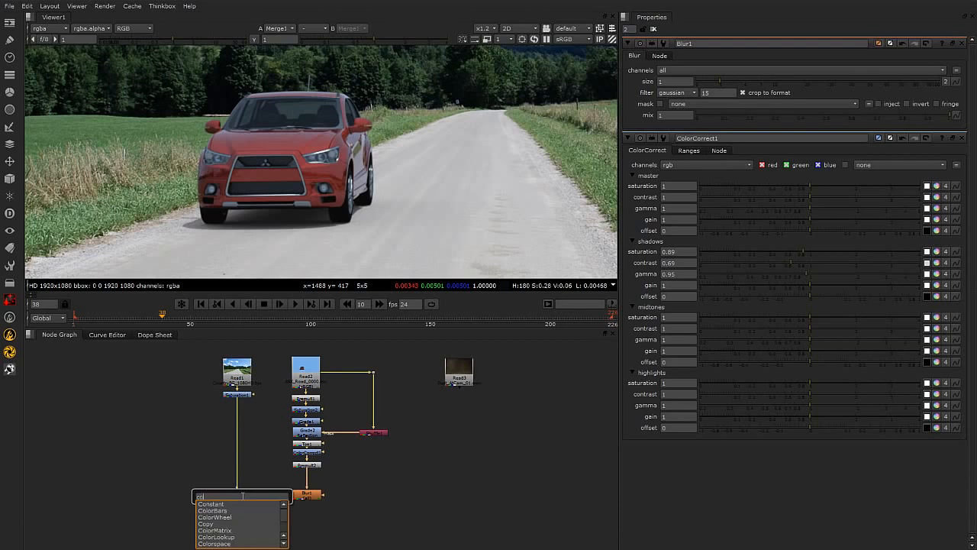
{"action": "left_click", "coordinate": [378, 535]}
{"action": "left_click", "coordinate": [307, 539]}
Add a ColorCorrect node below the Merge and set master saturation 0.77, contrast 0.94 and gain 1.13.
{"action": "left_click", "coordinate": [236, 497]}
{"action": "key", "text": "c"}
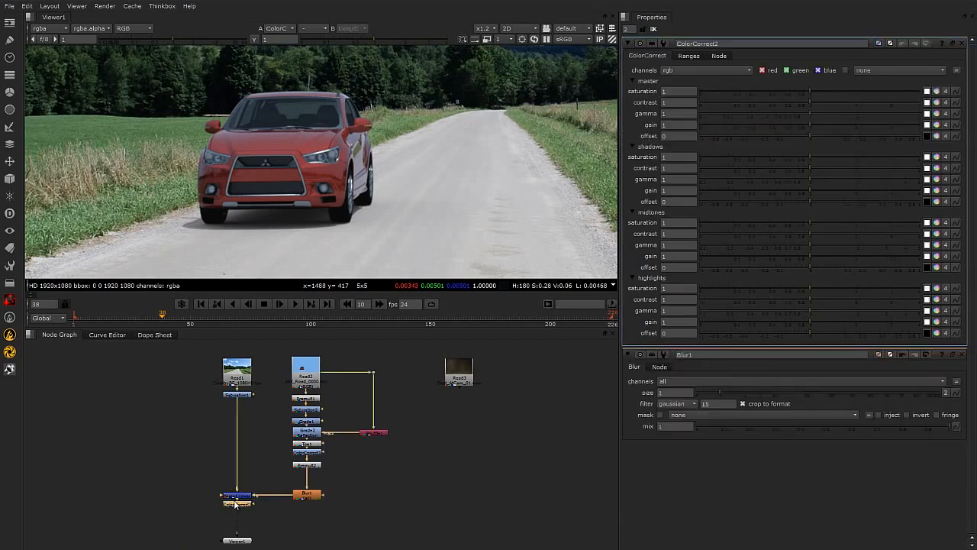
{"action": "scroll", "coordinate": [395, 201], "scroll_direction": "down", "scroll_amount": 5}
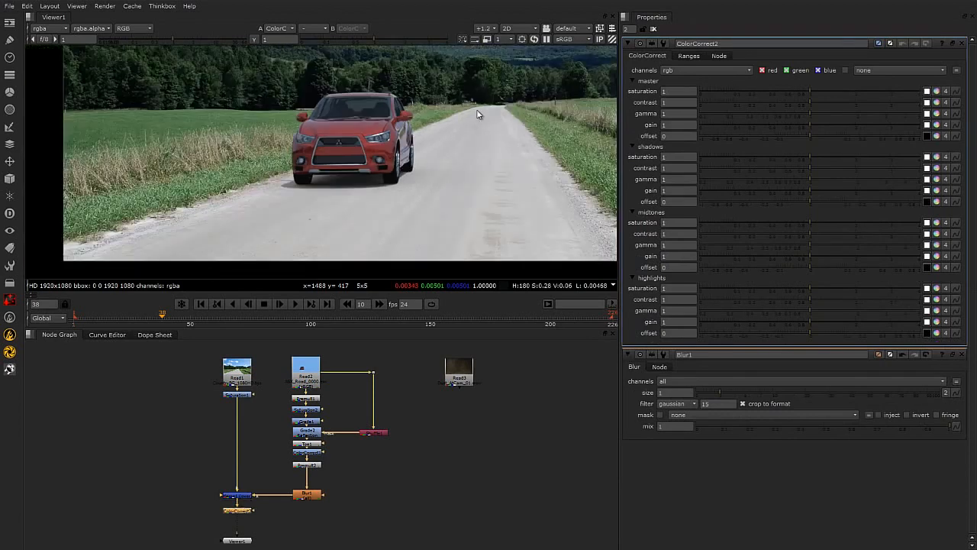
{"action": "scroll", "coordinate": [440, 169], "scroll_direction": "down", "scroll_amount": 3}
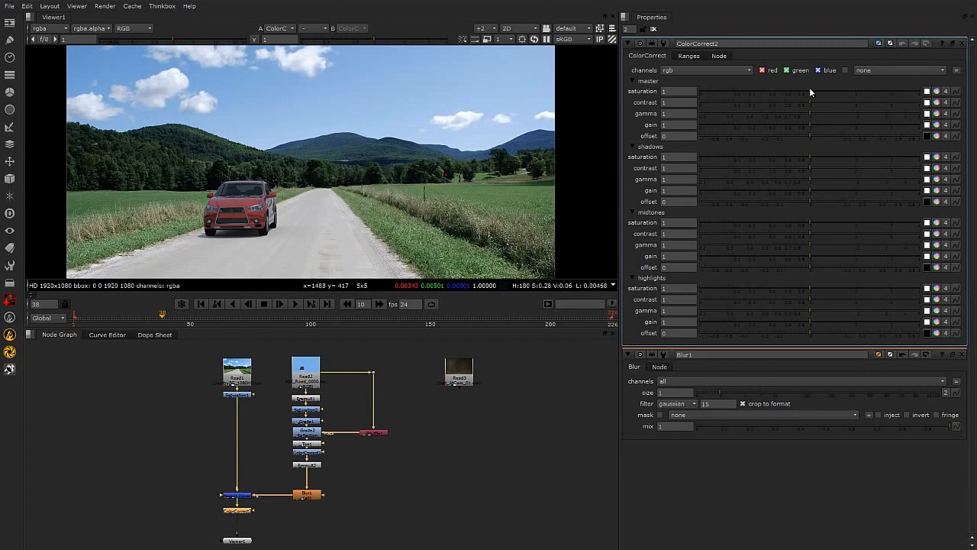
{"action": "mouse_move", "coordinate": [808, 89]}
{"action": "left_mouse_down"}
{"action": "mouse_move", "coordinate": [795, 89]}
{"action": "mouse_move", "coordinate": [807, 103]}
{"action": "left_mouse_up"}
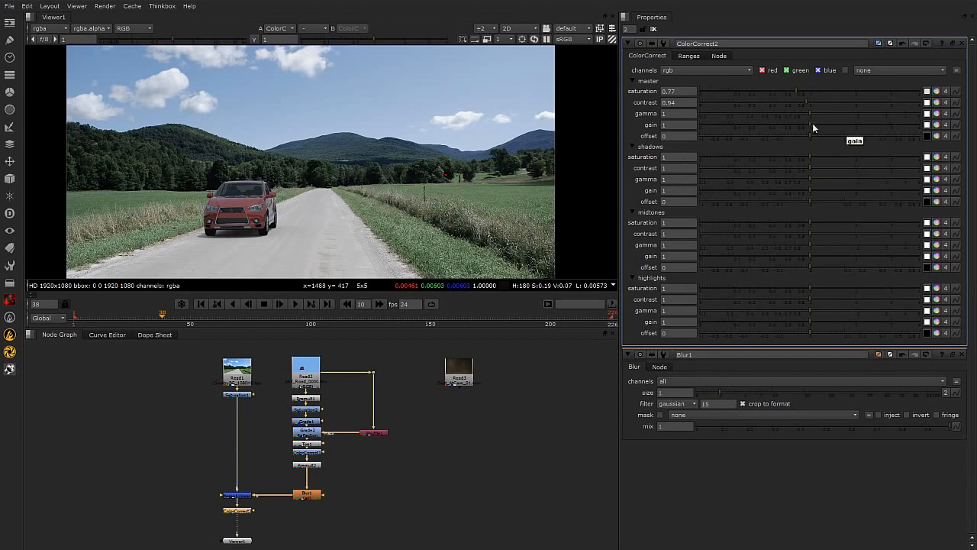
{"action": "left_click_drag", "start_coordinate": [811, 125], "coordinate": [817, 125]}
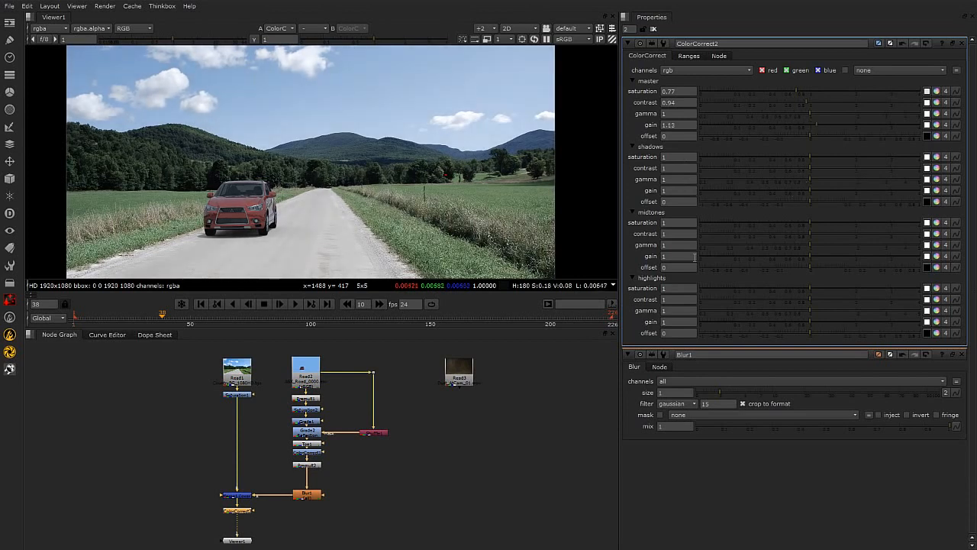
Adjust the new ColorCorrect's shadow and highlight range curves using the test overlay, then turn the test overlay off.
{"action": "left_click", "coordinate": [689, 56]}
{"action": "left_click", "coordinate": [678, 69]}
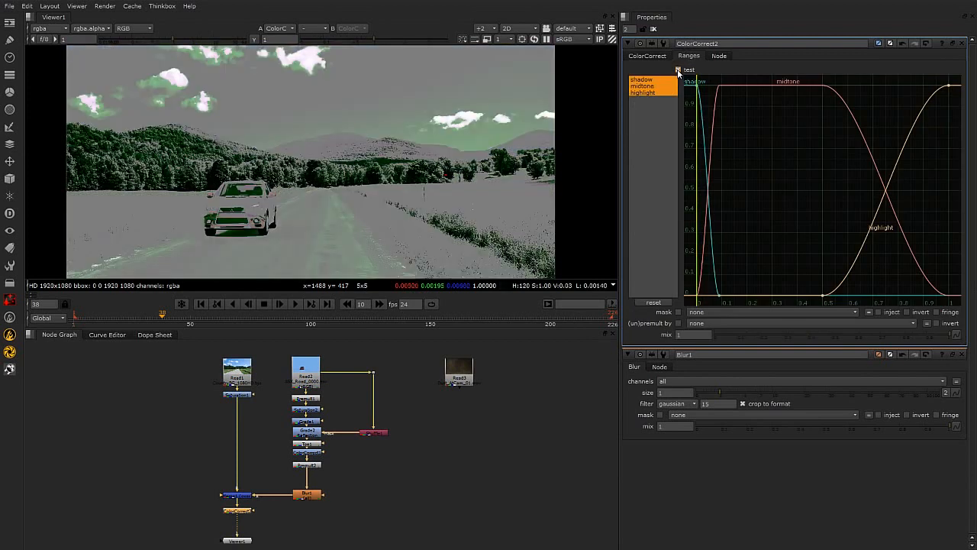
{"action": "left_click_drag", "start_coordinate": [720, 295], "coordinate": [730, 292]}
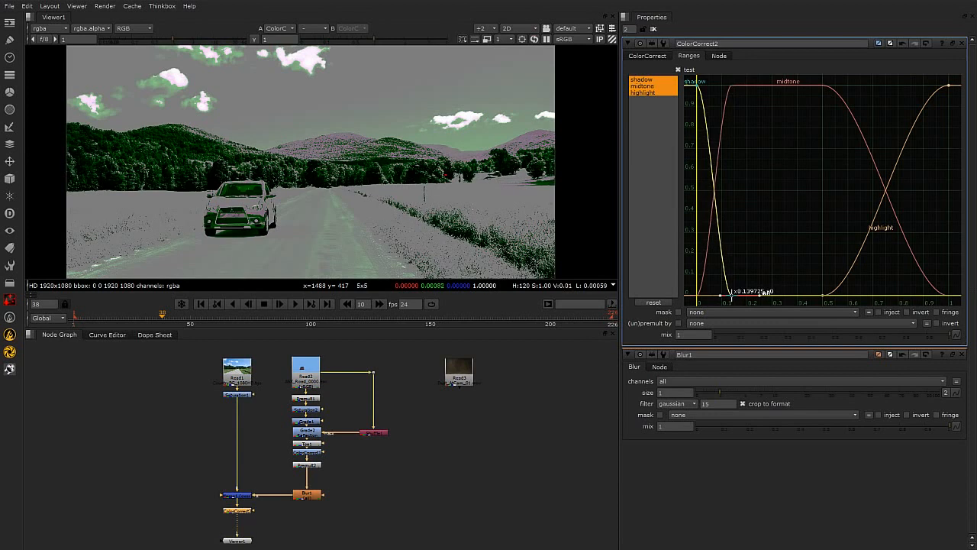
{"action": "left_click_drag", "start_coordinate": [824, 295], "coordinate": [850, 300]}
{"action": "left_click", "coordinate": [663, 57]}
{"action": "left_click", "coordinate": [688, 57]}
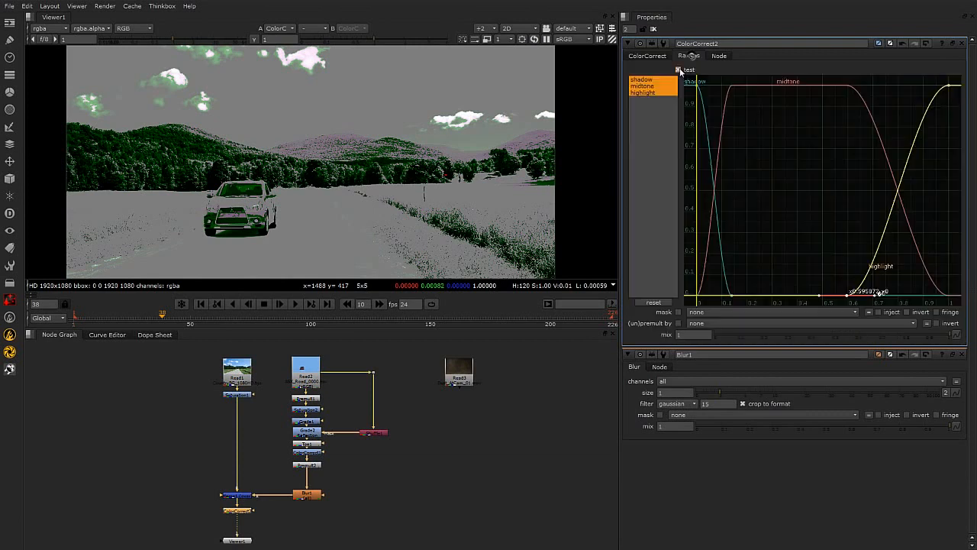
{"action": "left_click", "coordinate": [678, 69]}
{"action": "left_click", "coordinate": [647, 56]}
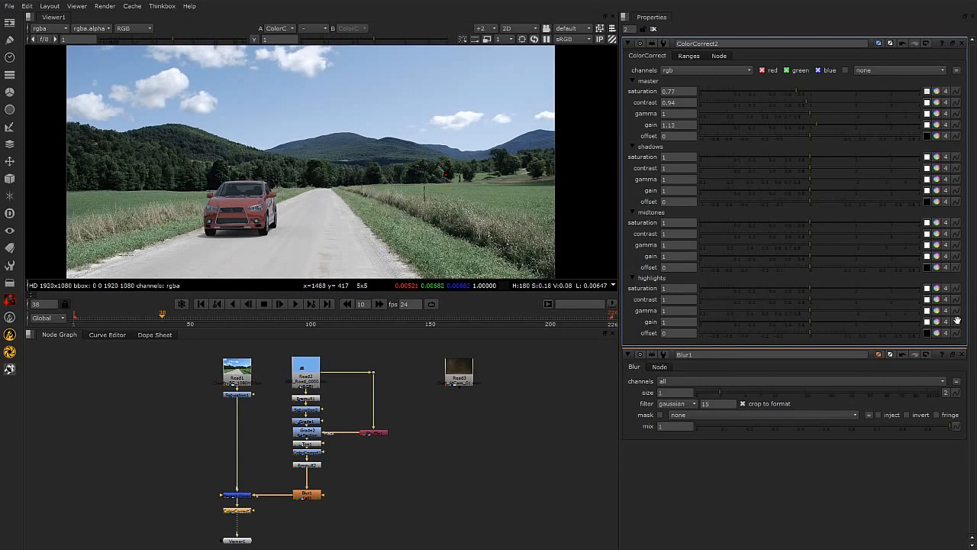
Set the highlights gain colour to red 1.1, green 1 and blue 0.9.
{"action": "left_click", "coordinate": [937, 321]}
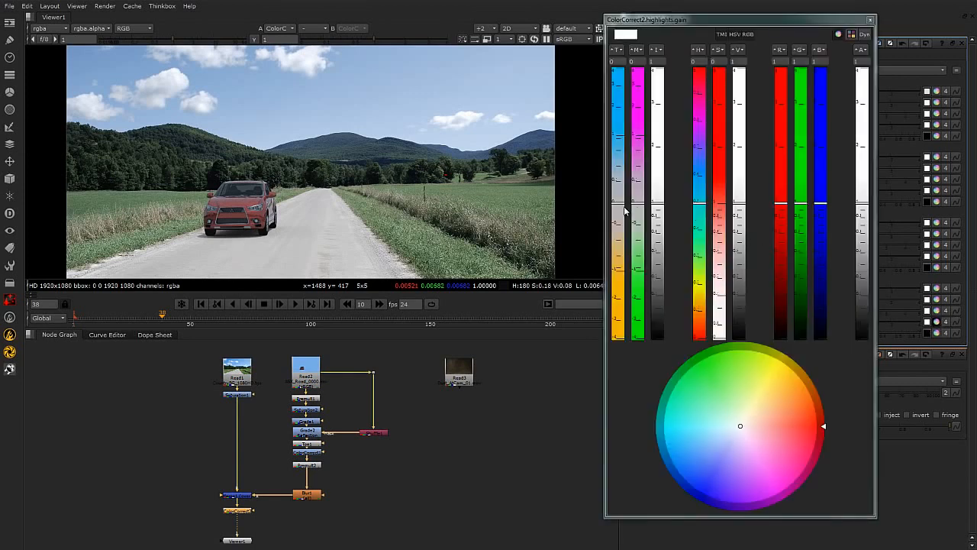
{"action": "left_click_drag", "start_coordinate": [627, 213], "coordinate": [624, 234]}
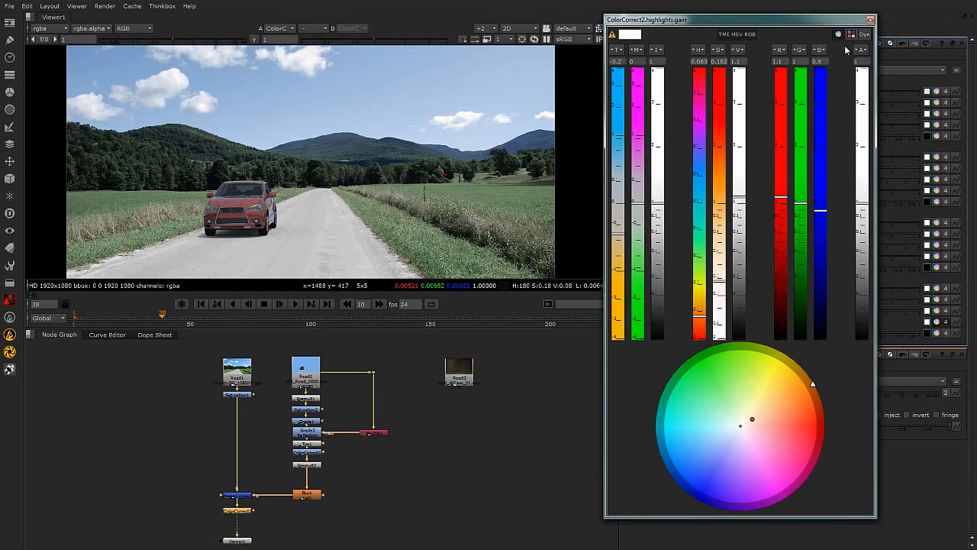
{"action": "left_click", "coordinate": [871, 20]}
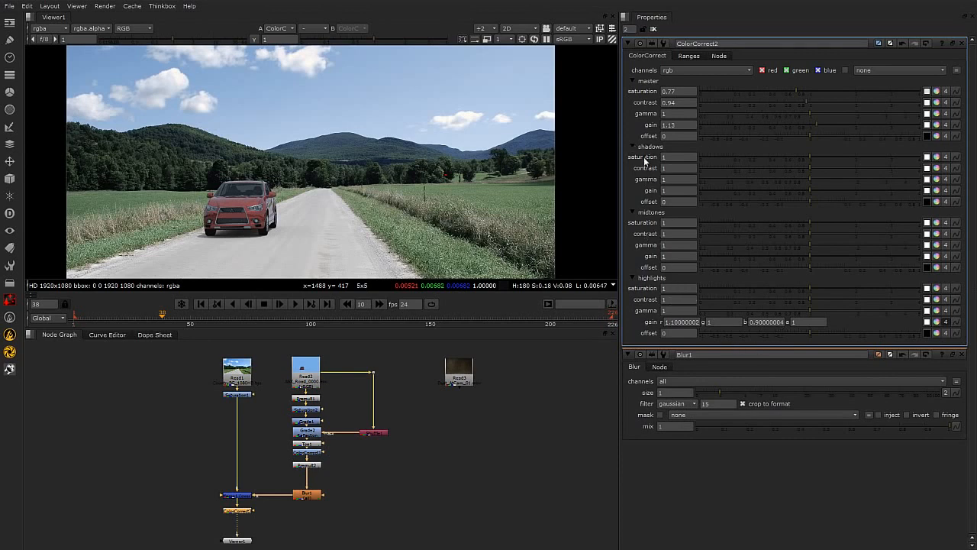
Set the shadows gain colour to a blue tint of about red 1.09, green 1.09, blue 1.28.
{"action": "left_click", "coordinate": [936, 190]}
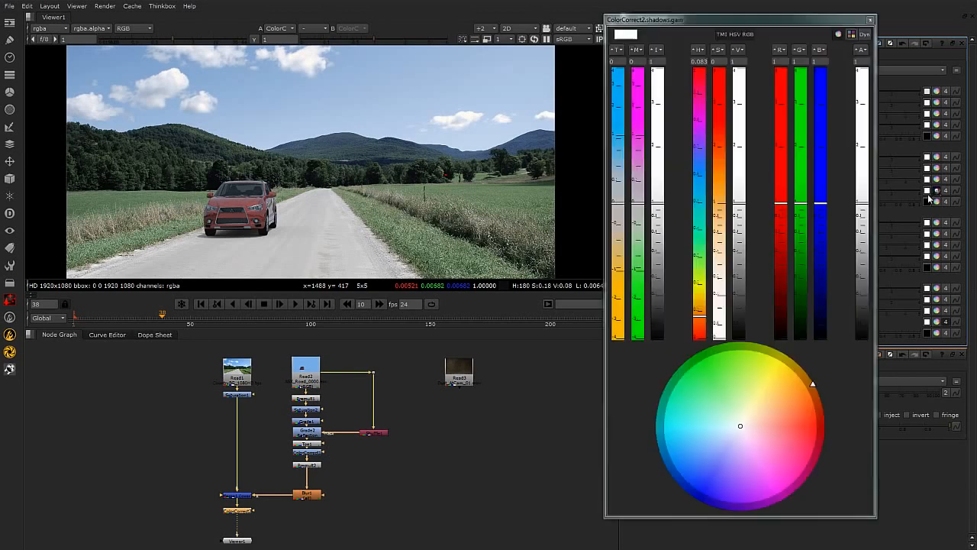
{"action": "left_click_drag", "start_coordinate": [618, 209], "coordinate": [620, 154]}
{"action": "left_click_drag", "start_coordinate": [698, 185], "coordinate": [700, 197]}
{"action": "left_click_drag", "start_coordinate": [720, 248], "coordinate": [720, 208]}
{"action": "left_click", "coordinate": [871, 21]}
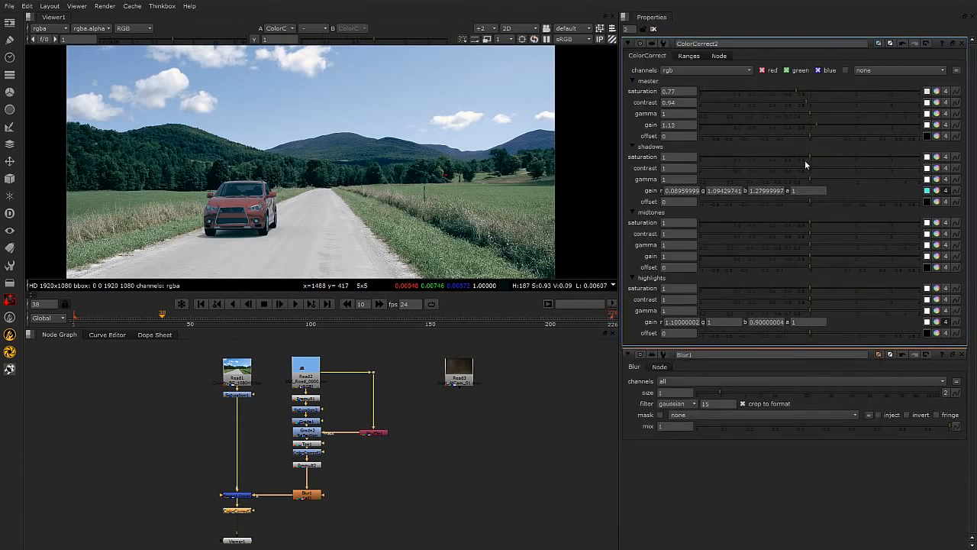
Set shadows saturation 0.92 and gamma 0.94, highlights saturation 1.14 and gamma 1.33, master saturation 0.59 and contrast 1.07.
{"action": "left_click_drag", "start_coordinate": [813, 157], "coordinate": [805, 156]}
{"action": "left_click", "coordinate": [810, 179]}
{"action": "left_click_drag", "start_coordinate": [811, 308], "coordinate": [822, 286]}
{"action": "left_click_drag", "start_coordinate": [795, 90], "coordinate": [810, 102]}
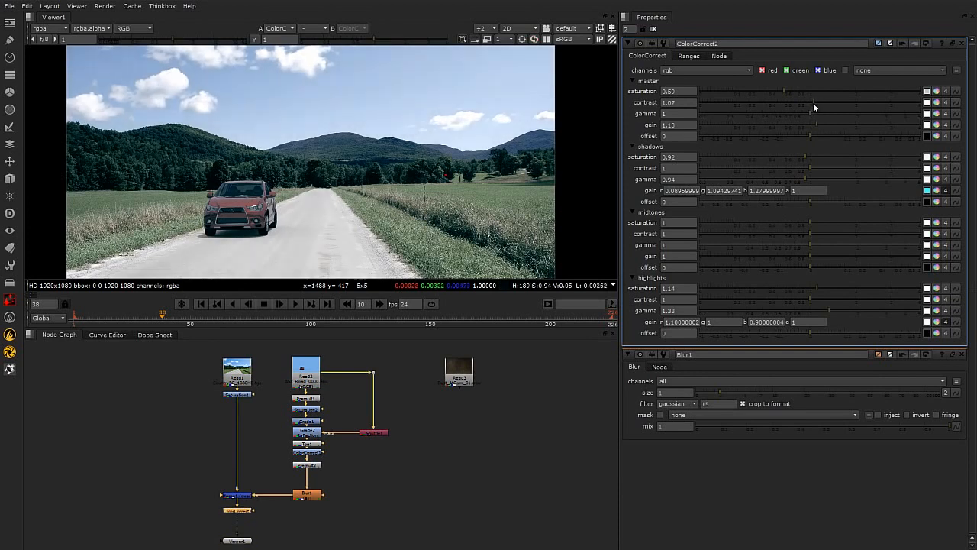
Create a Radial node in the node graph beside the new ColorCorrect.
{"action": "scroll", "coordinate": [440, 229], "scroll_direction": "down", "scroll_amount": 2}
{"action": "scroll", "coordinate": [440, 230], "scroll_direction": "up", "scroll_amount": 6}
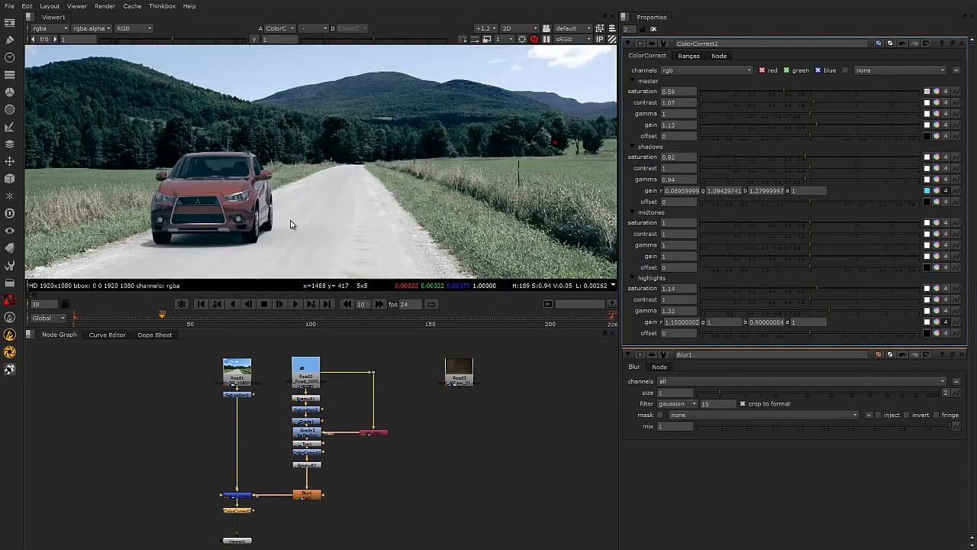
{"action": "scroll", "coordinate": [291, 228], "scroll_direction": "down", "scroll_amount": 1}
{"action": "middle_click_drag", "start_coordinate": [364, 204], "coordinate": [352, 221]}
{"action": "scroll", "coordinate": [358, 205], "scroll_direction": "down", "scroll_amount": 1}
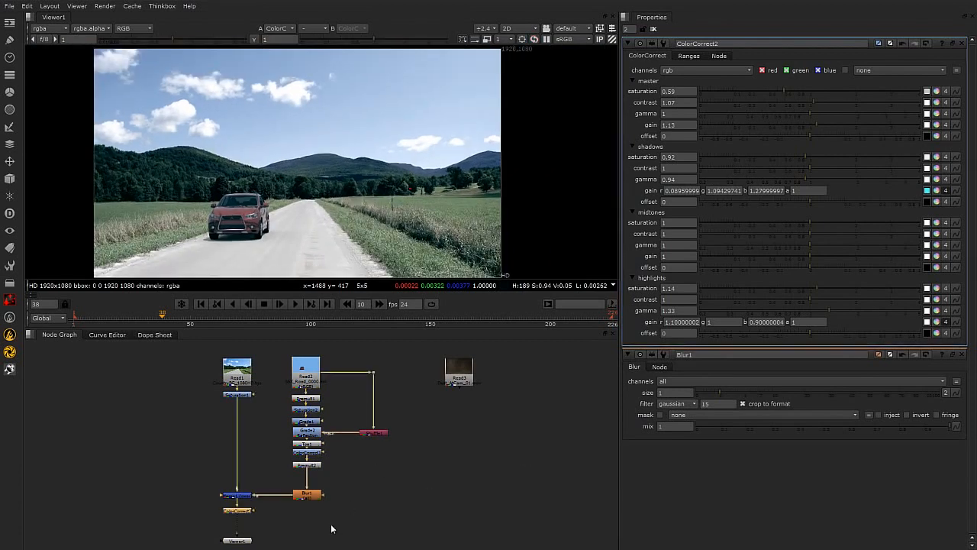
{"action": "left_click", "coordinate": [346, 541]}
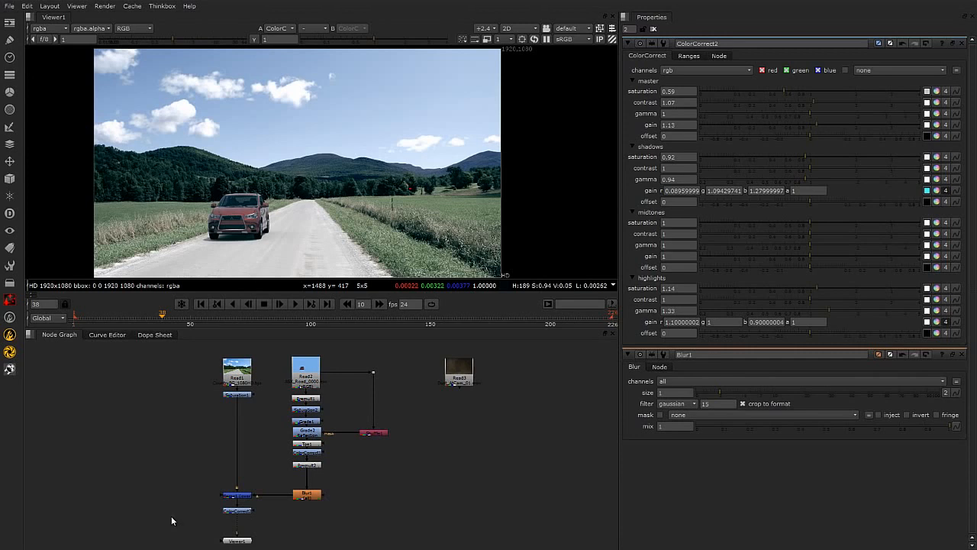
{"action": "key", "text": "Tab"}
{"action": "type", "text": "rad"}
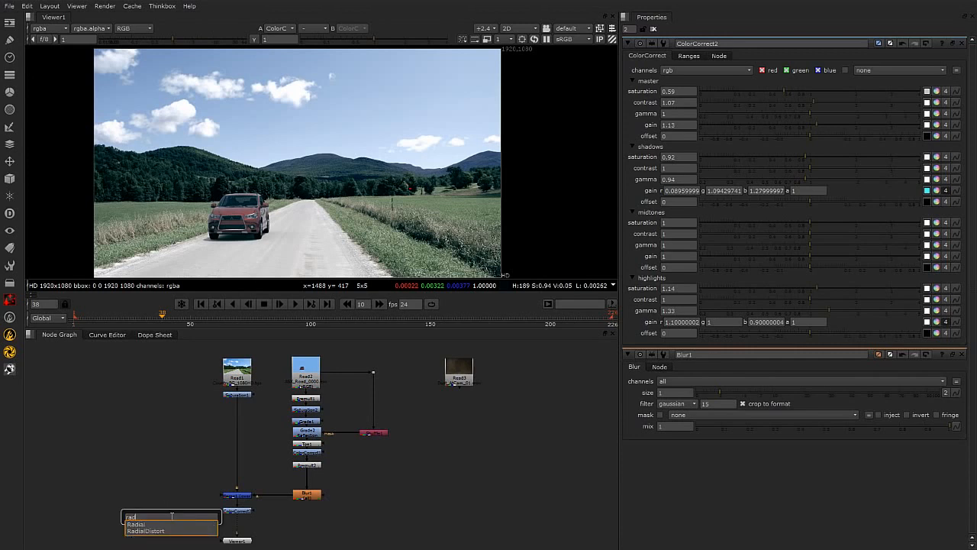
{"action": "left_click", "coordinate": [144, 524]}
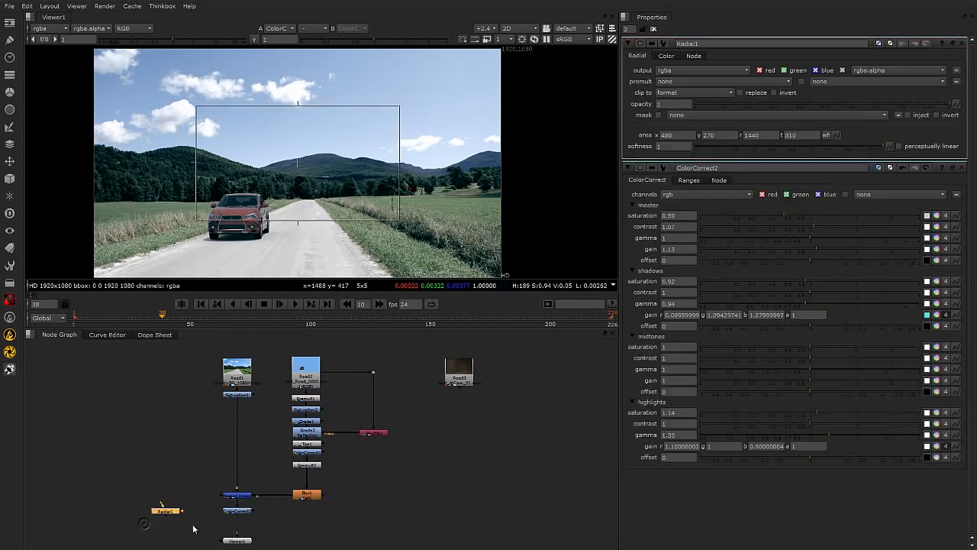
Position the Radial node beside ColorCorrect2 in the node graph and preview its output.
{"action": "left_click_drag", "start_coordinate": [169, 515], "coordinate": [173, 482]}
{"action": "key", "text": "1"}
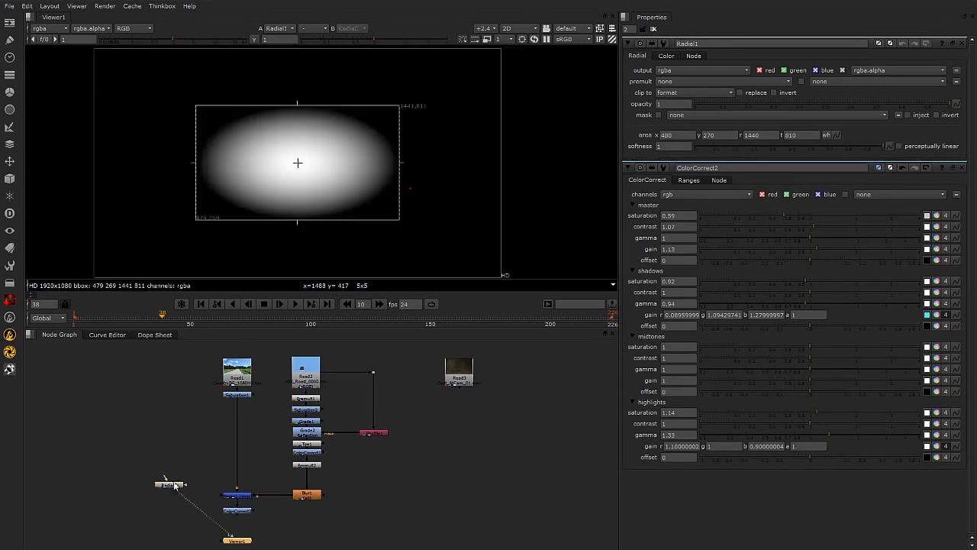
{"action": "left_click_drag", "start_coordinate": [172, 485], "coordinate": [172, 493]}
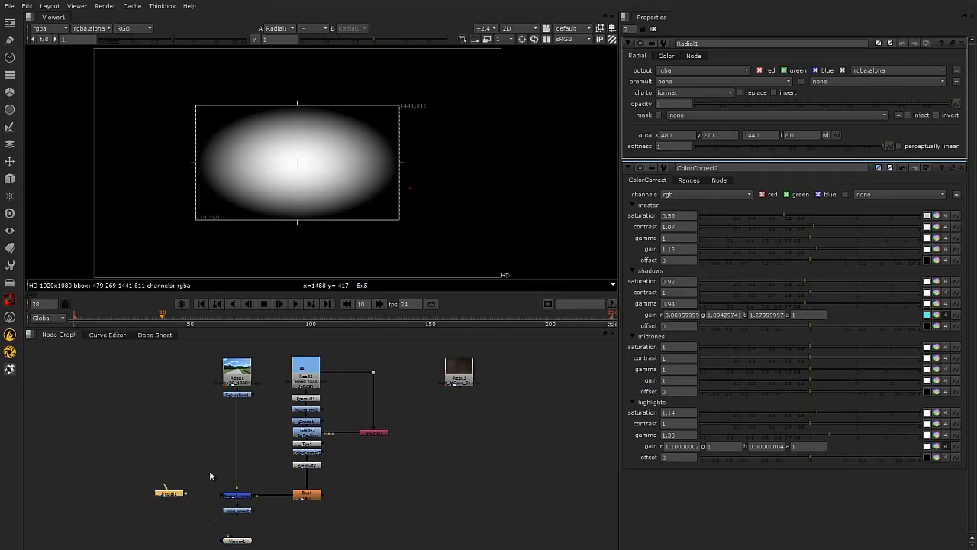
{"action": "left_click", "coordinate": [245, 511]}
{"action": "key", "text": "1"}
{"action": "left_click_drag", "start_coordinate": [177, 492], "coordinate": [186, 500]}
{"action": "left_click", "coordinate": [327, 527]}
{"action": "middle_click_drag", "start_coordinate": [326, 527], "coordinate": [332, 504]}
{"action": "left_click_drag", "start_coordinate": [250, 514], "coordinate": [245, 547]}
{"action": "left_click", "coordinate": [255, 520]}
{"action": "left_click", "coordinate": [245, 490]}
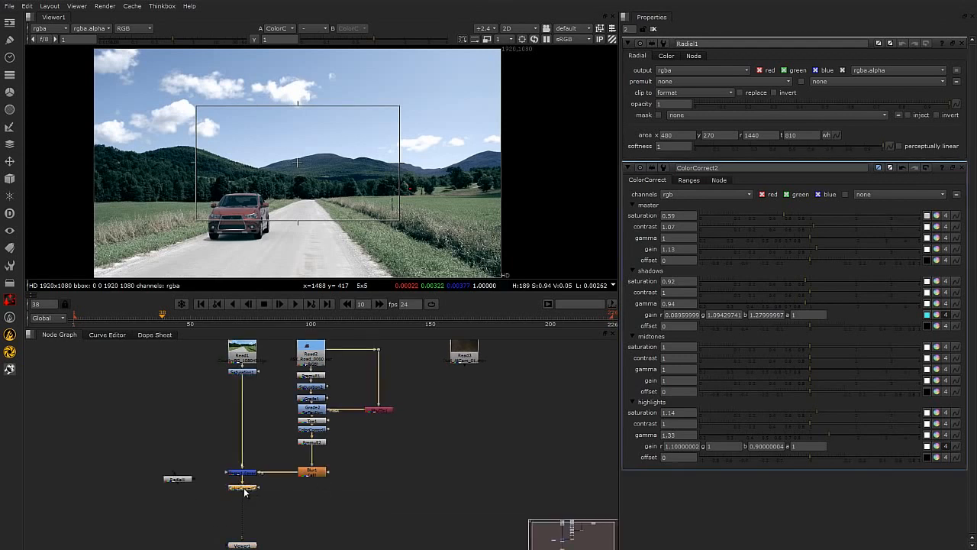
Insert a Merge node after ColorCorrect2 and connect the Radial to its A input.
{"action": "key", "text": "m"}
{"action": "scroll", "coordinate": [266, 507], "scroll_direction": "up", "scroll_amount": 2}
{"action": "left_click_drag", "start_coordinate": [214, 492], "coordinate": [115, 460]}
{"action": "left_click", "coordinate": [119, 464]}
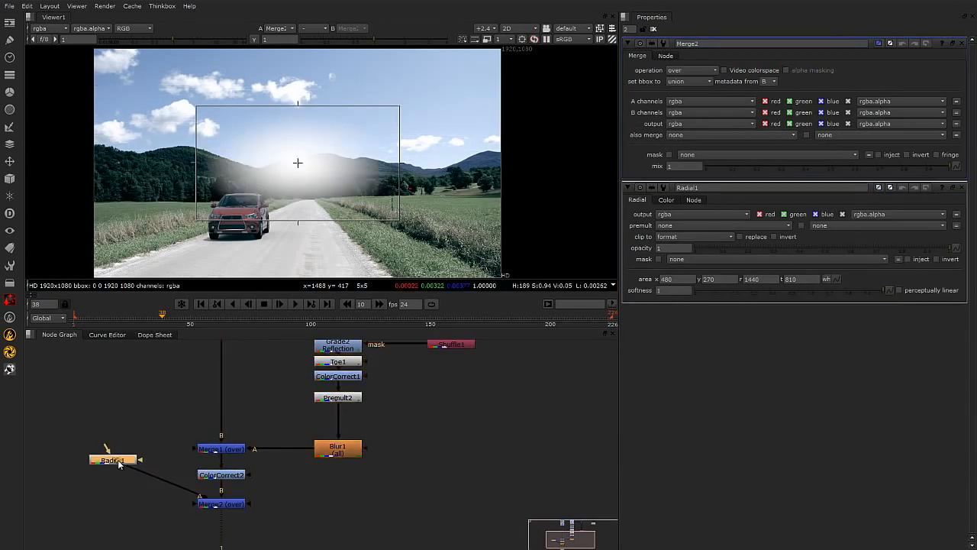
Set the Merge node's operation to multiply.
{"action": "left_click", "coordinate": [223, 505]}
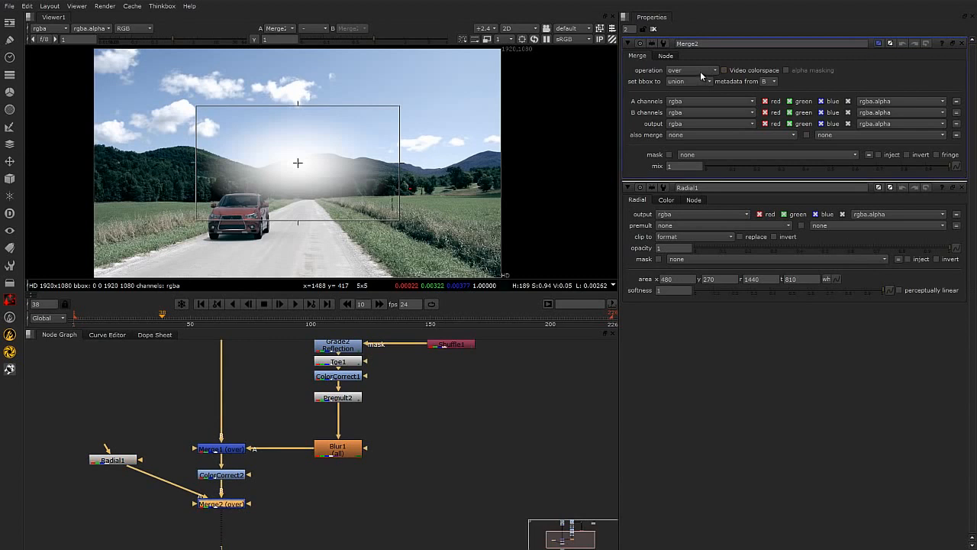
{"action": "left_click", "coordinate": [701, 72]}
{"action": "left_click", "coordinate": [699, 79]}
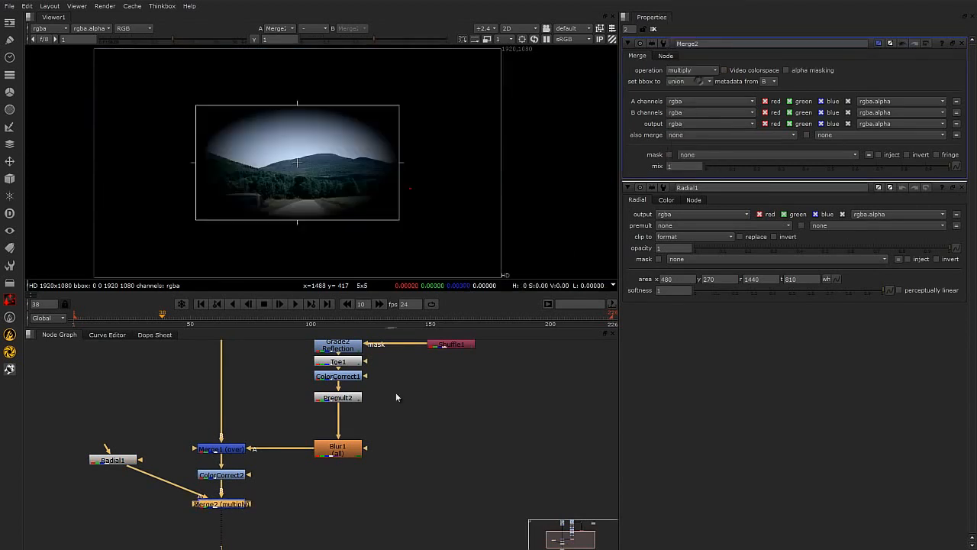
Enlarge the Radial area beyond the frame to about x -458, y -148, r 2086, t 1218 to form a soft vignette.
{"action": "left_click_drag", "start_coordinate": [431, 166], "coordinate": [506, 163]}
{"action": "left_click_drag", "start_coordinate": [198, 167], "coordinate": [88, 162]}
{"action": "scroll", "coordinate": [336, 161], "scroll_direction": "down", "scroll_amount": 1}
{"action": "scroll", "coordinate": [336, 161], "scroll_direction": "down", "scroll_amount": 1}
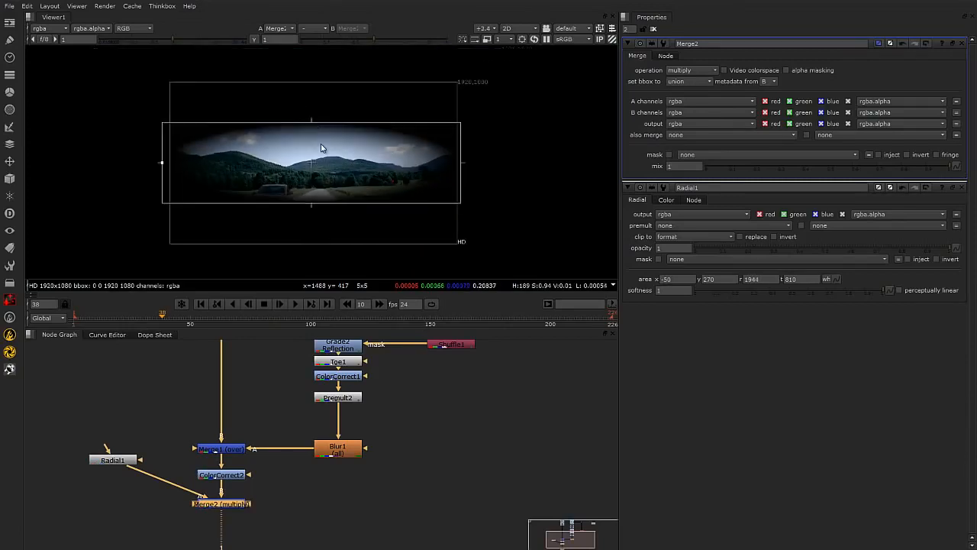
{"action": "left_click_drag", "start_coordinate": [311, 120], "coordinate": [311, 71]}
{"action": "left_click_drag", "start_coordinate": [311, 202], "coordinate": [315, 260]}
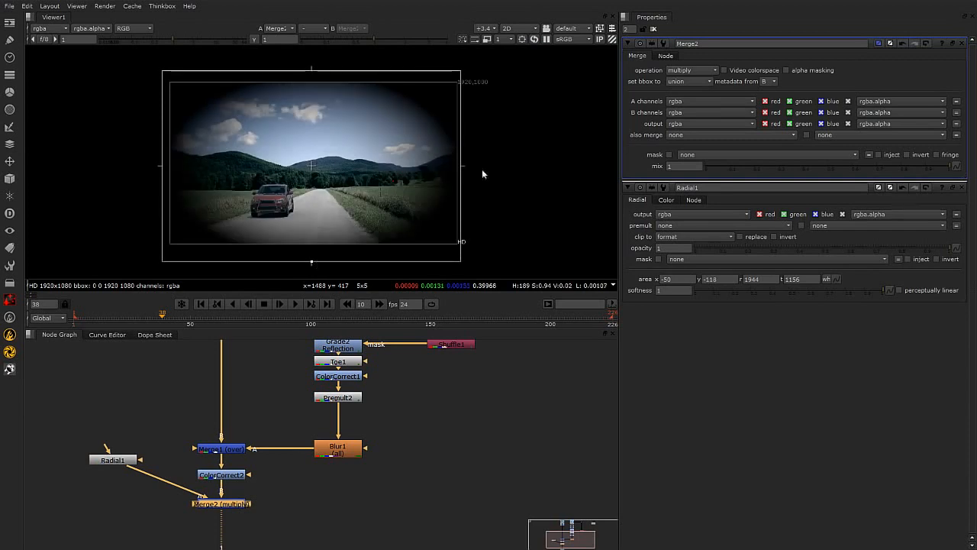
{"action": "left_click_drag", "start_coordinate": [462, 168], "coordinate": [497, 165]}
{"action": "left_click_drag", "start_coordinate": [160, 165], "coordinate": [125, 165]}
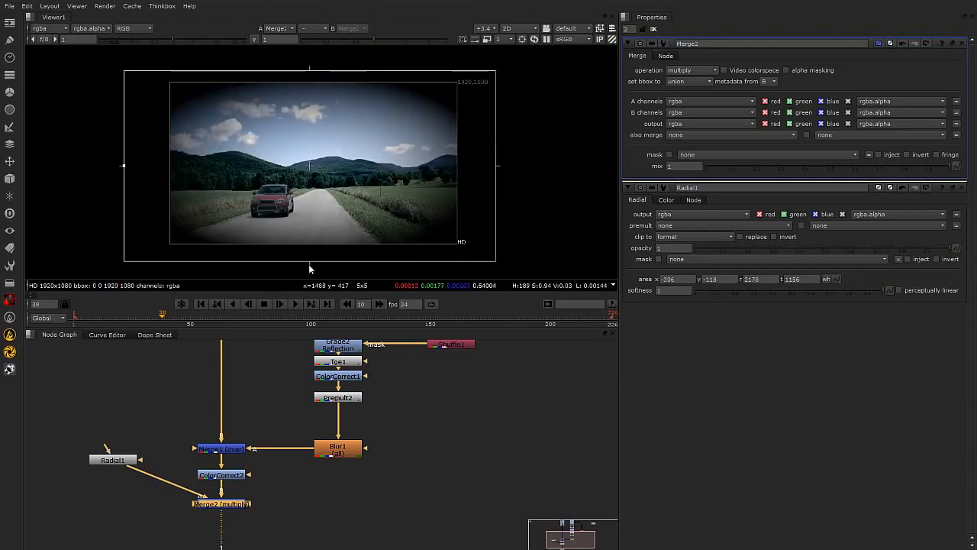
{"action": "left_click_drag", "start_coordinate": [309, 264], "coordinate": [310, 269]}
{"action": "left_click_drag", "start_coordinate": [310, 64], "coordinate": [310, 61]}
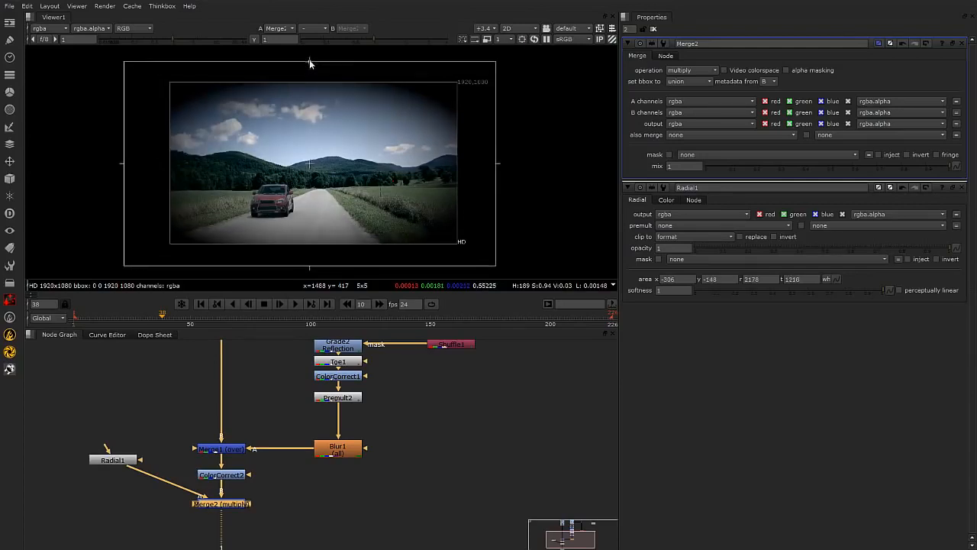
{"action": "left_click_drag", "start_coordinate": [497, 165], "coordinate": [482, 168]}
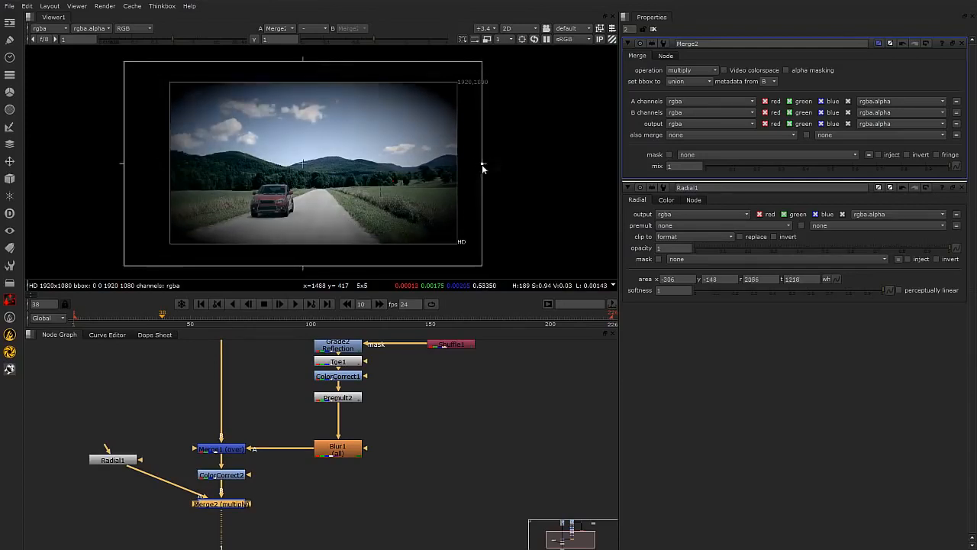
{"action": "left_click_drag", "start_coordinate": [123, 165], "coordinate": [101, 164]}
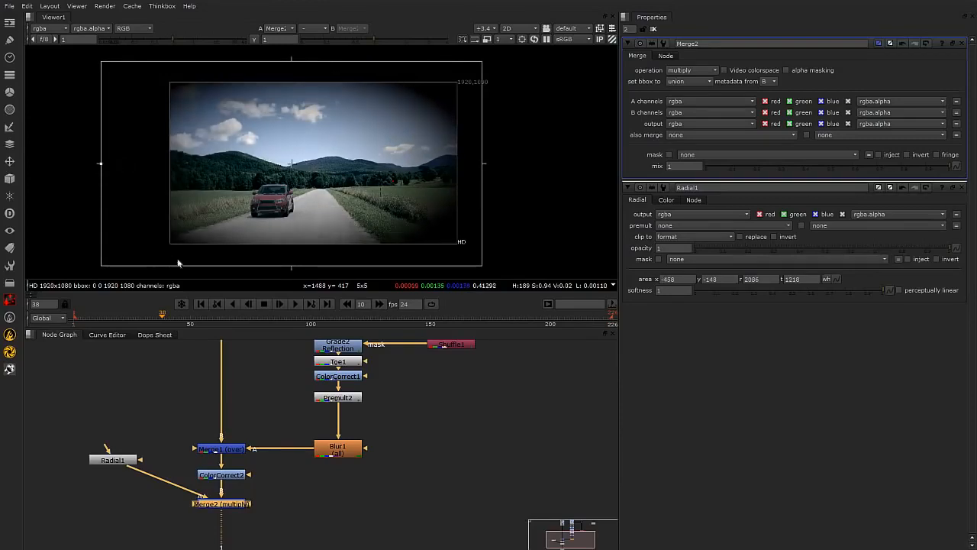
Move the Radial node lower and set the Merge mix to about 0.775.
{"action": "left_click", "coordinate": [168, 412]}
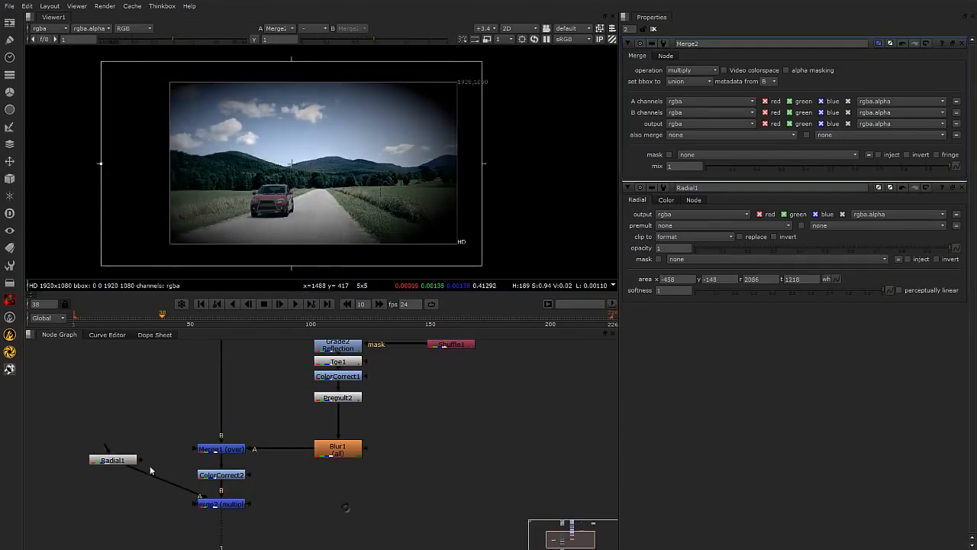
{"action": "left_click_drag", "start_coordinate": [118, 464], "coordinate": [123, 488]}
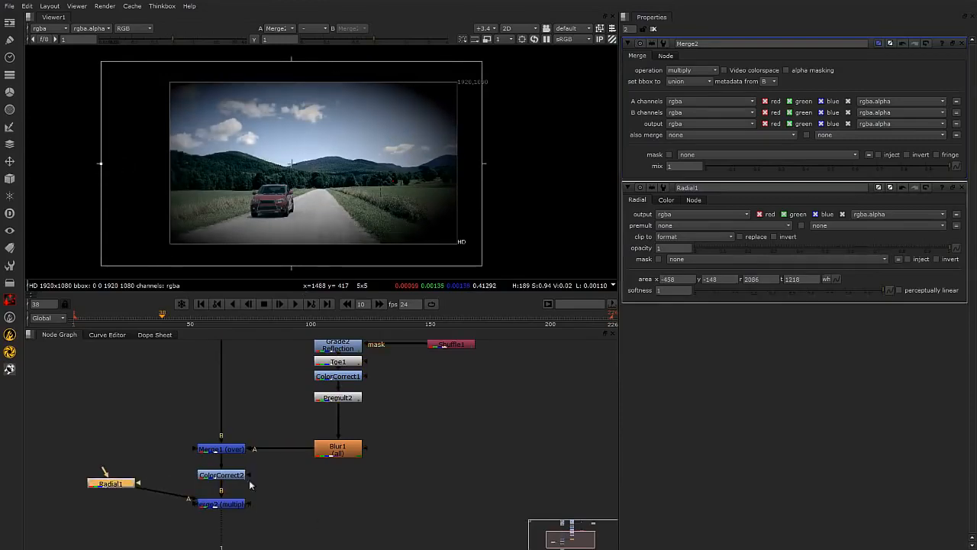
{"action": "left_click", "coordinate": [241, 505]}
{"action": "left_click_drag", "start_coordinate": [916, 165], "coordinate": [895, 167]}
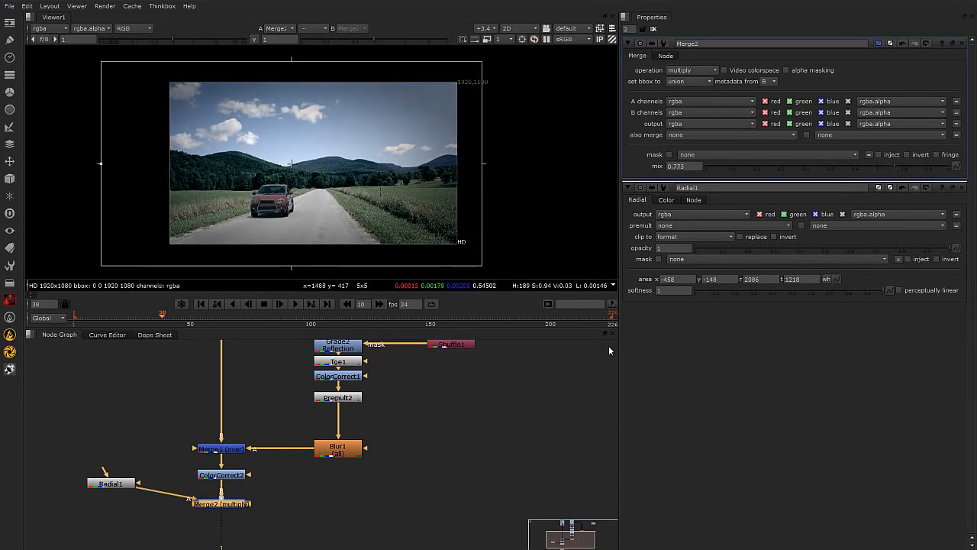
{"action": "scroll", "coordinate": [333, 175], "scroll_direction": "up", "scroll_amount": 1}
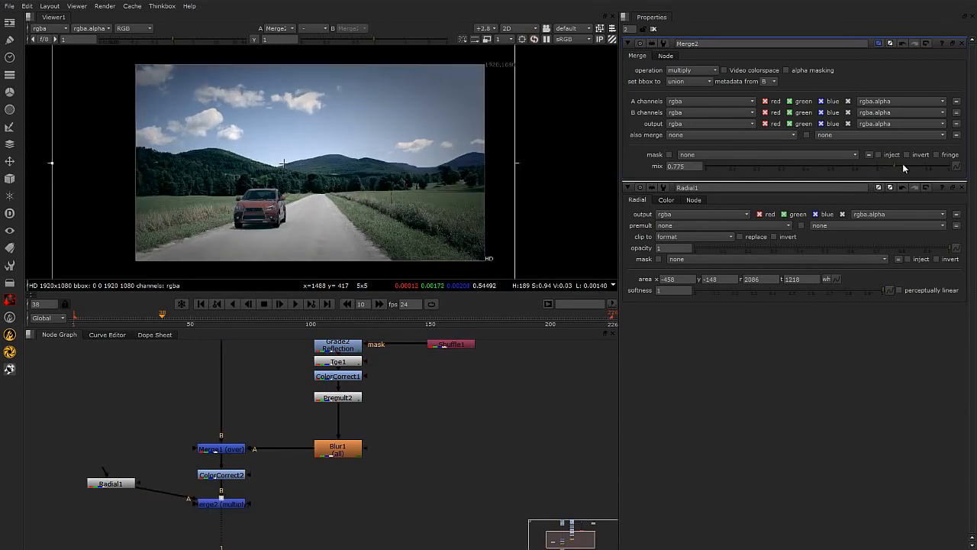
{"action": "left_click_drag", "start_coordinate": [905, 165], "coordinate": [898, 168]}
{"action": "left_click", "coordinate": [963, 187]}
{"action": "left_click", "coordinate": [963, 43]}
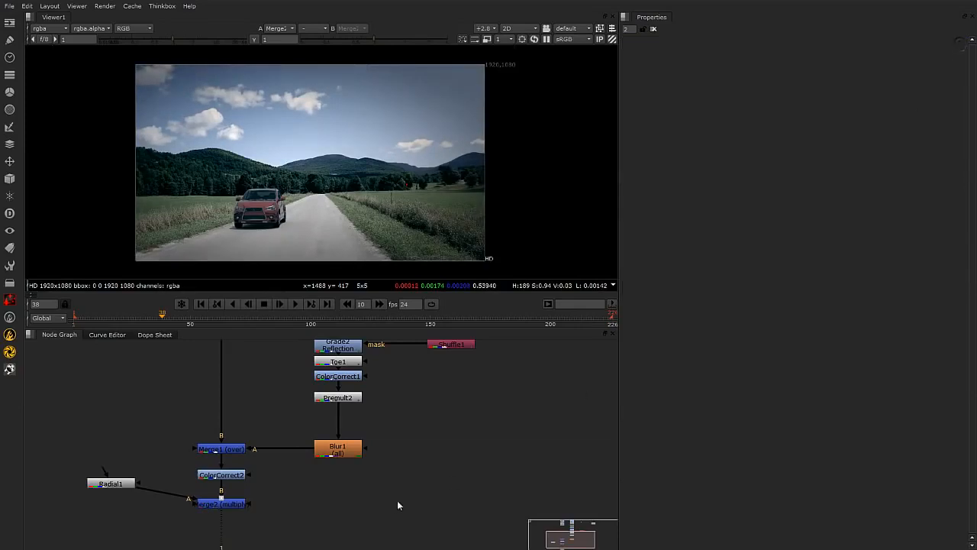
Tighten the Radial area vertically to y -120 and t 1178.
{"action": "double_click", "coordinate": [111, 484]}
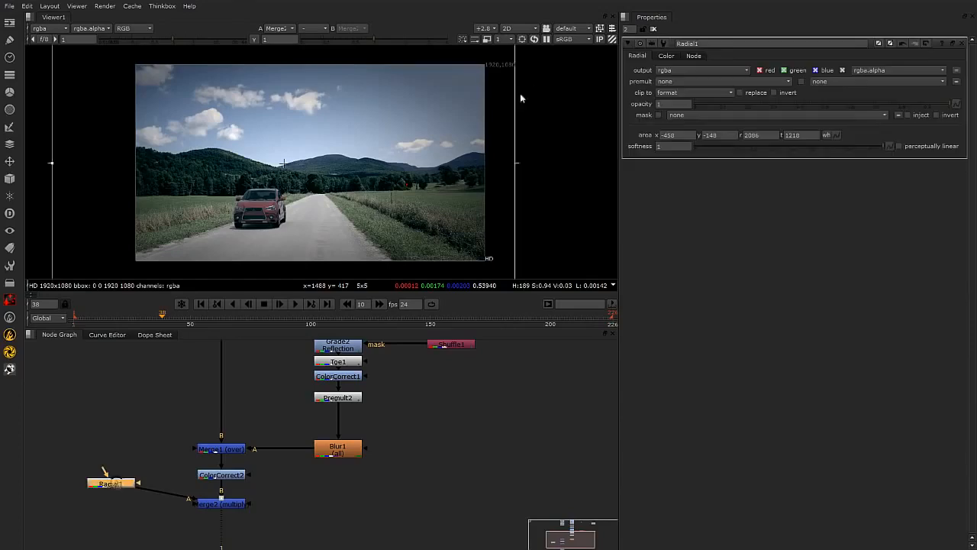
{"action": "scroll", "coordinate": [512, 151], "scroll_direction": "down", "scroll_amount": 2}
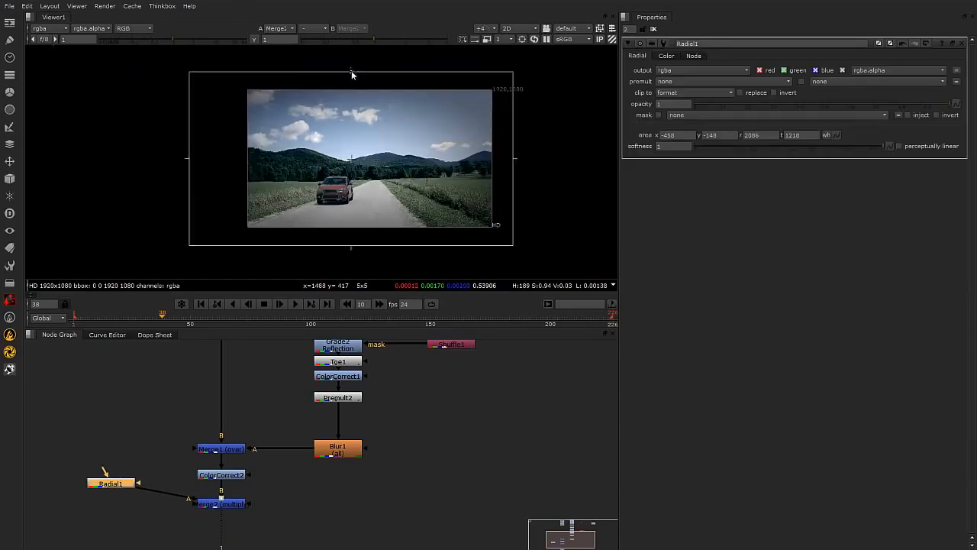
{"action": "left_click_drag", "start_coordinate": [351, 71], "coordinate": [353, 76]}
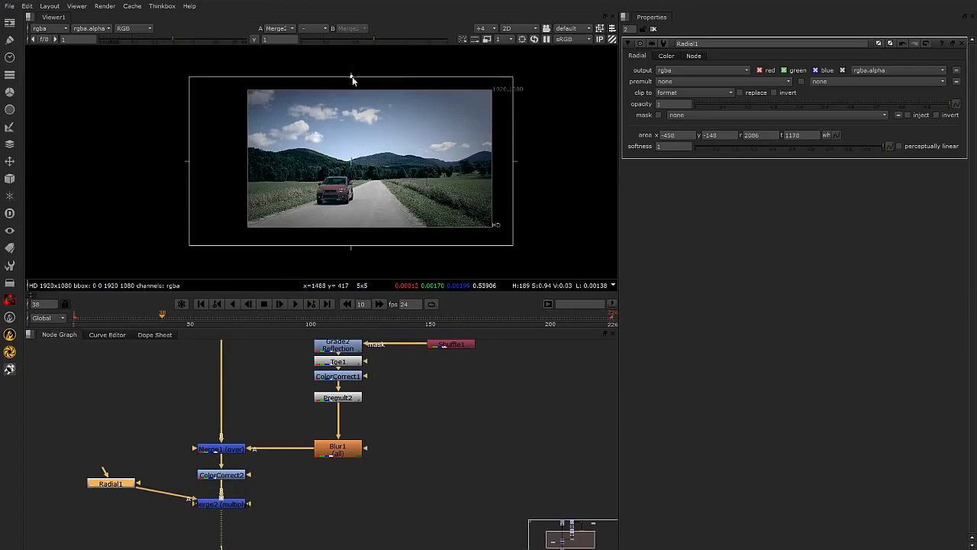
{"action": "left_click_drag", "start_coordinate": [351, 245], "coordinate": [351, 243]}
{"action": "left_click", "coordinate": [486, 401]}
{"action": "left_click", "coordinate": [215, 505]}
{"action": "scroll", "coordinate": [368, 498], "scroll_direction": "down", "scroll_amount": 2}
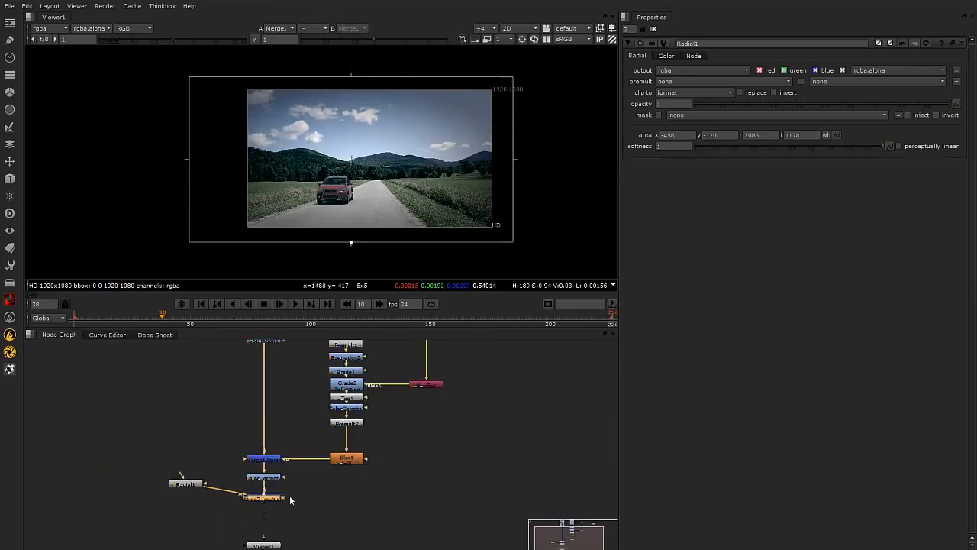
{"action": "left_click", "coordinate": [962, 44]}
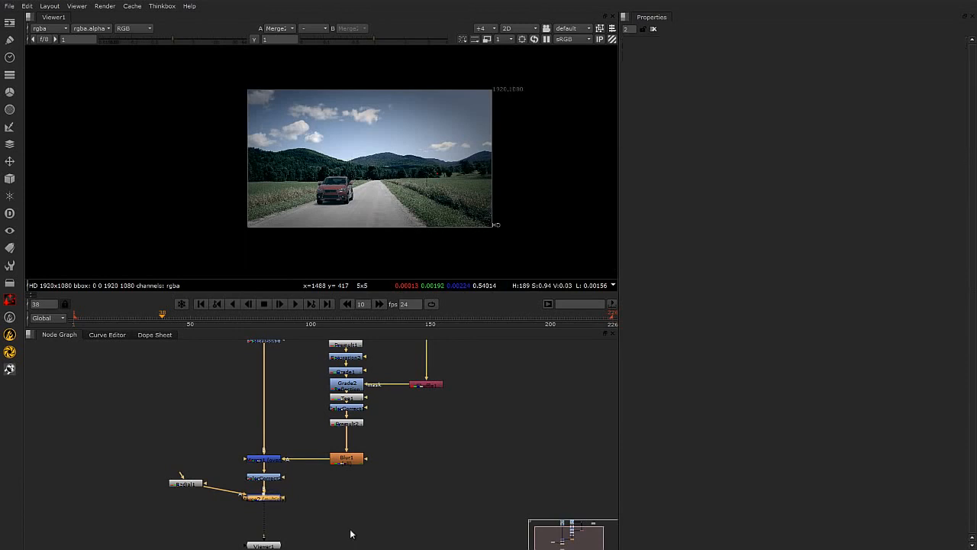
Add a Crop node after the multiply Merge.
{"action": "left_click", "coordinate": [289, 523]}
{"action": "left_click", "coordinate": [265, 498]}
{"action": "key", "text": "Tab"}
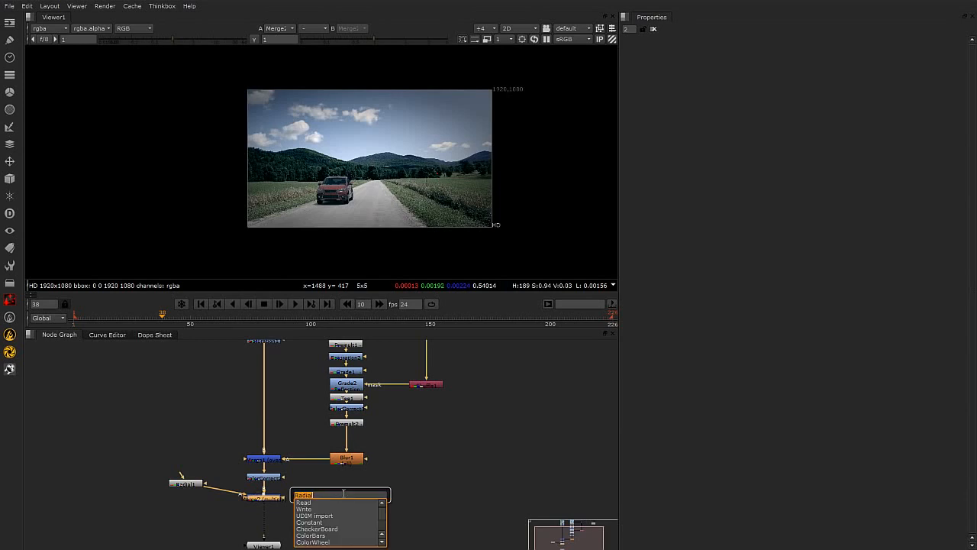
{"action": "type", "text": "Crop"}
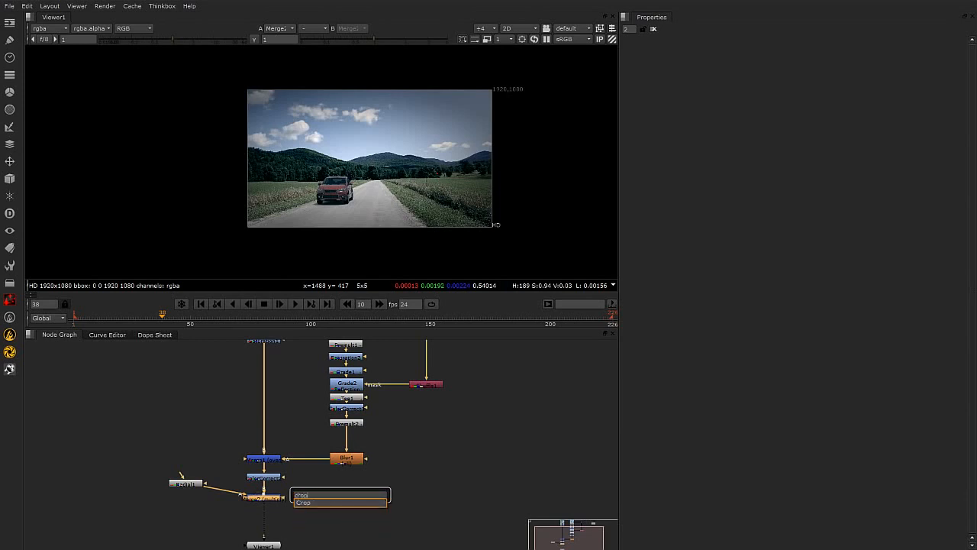
{"action": "key", "text": "Return"}
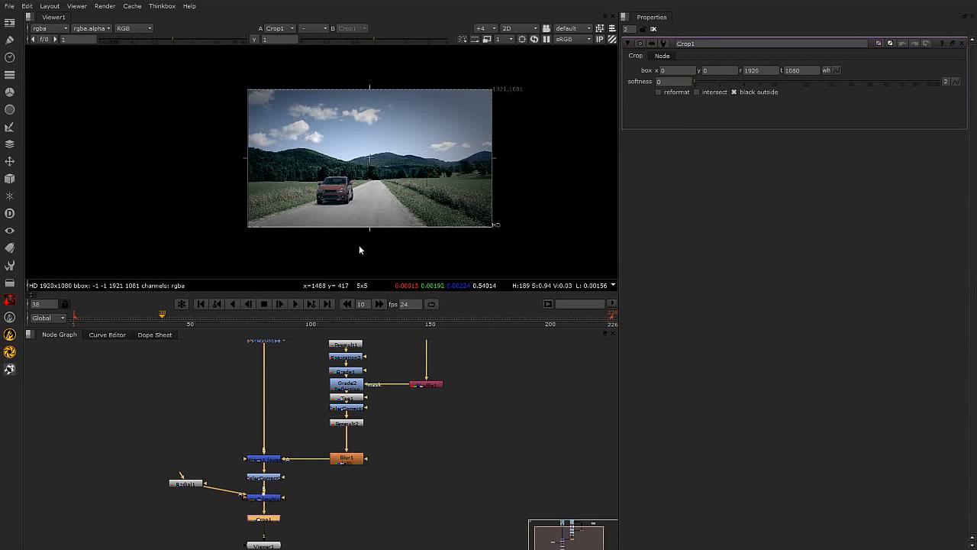
Set the Crop box to y 80 and t 942 for a letterbox, enabling reformat and disabling black outside.
{"action": "left_click_drag", "start_coordinate": [369, 226], "coordinate": [370, 216]}
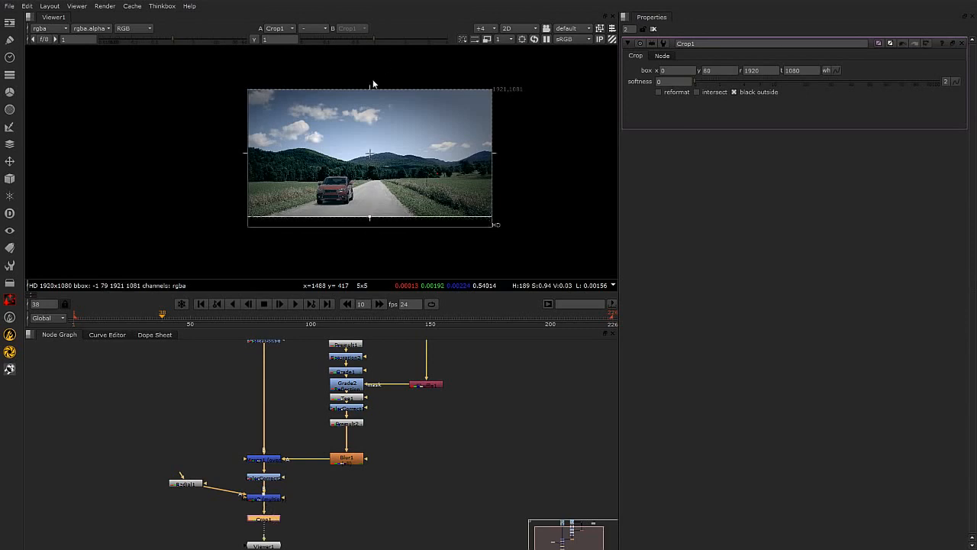
{"action": "left_click_drag", "start_coordinate": [370, 91], "coordinate": [370, 102]}
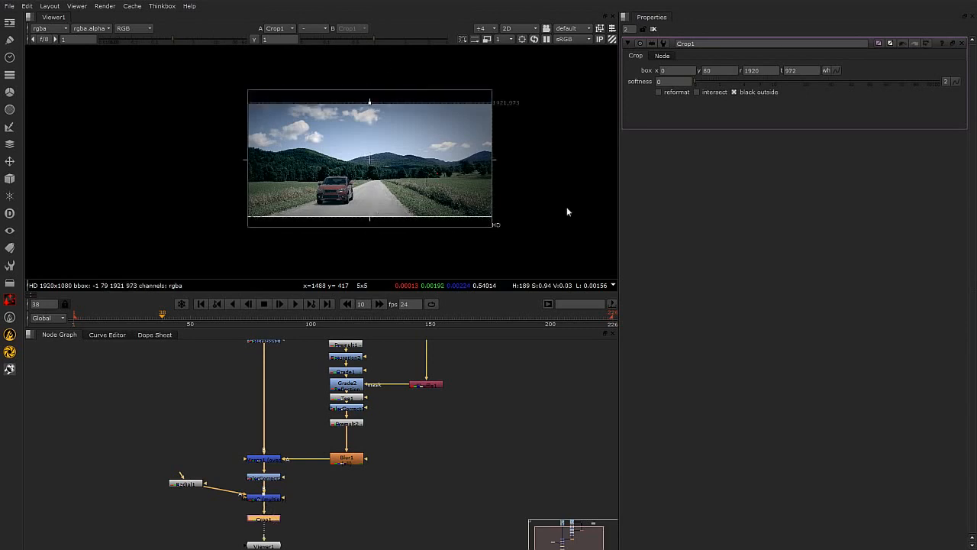
{"action": "left_click", "coordinate": [734, 92]}
{"action": "left_click", "coordinate": [658, 92]}
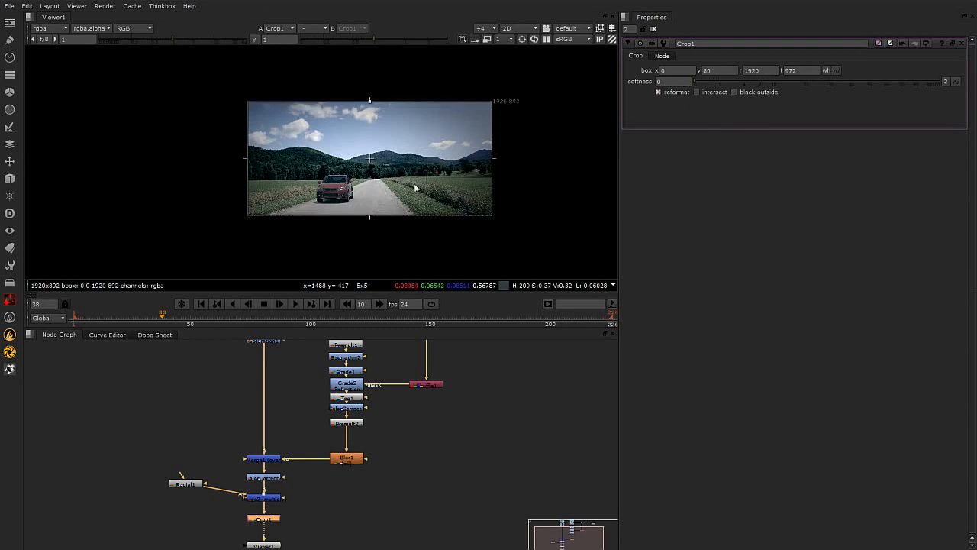
{"action": "scroll", "coordinate": [405, 174], "scroll_direction": "up", "scroll_amount": 2}
{"action": "left_click_drag", "start_coordinate": [363, 93], "coordinate": [363, 97]}
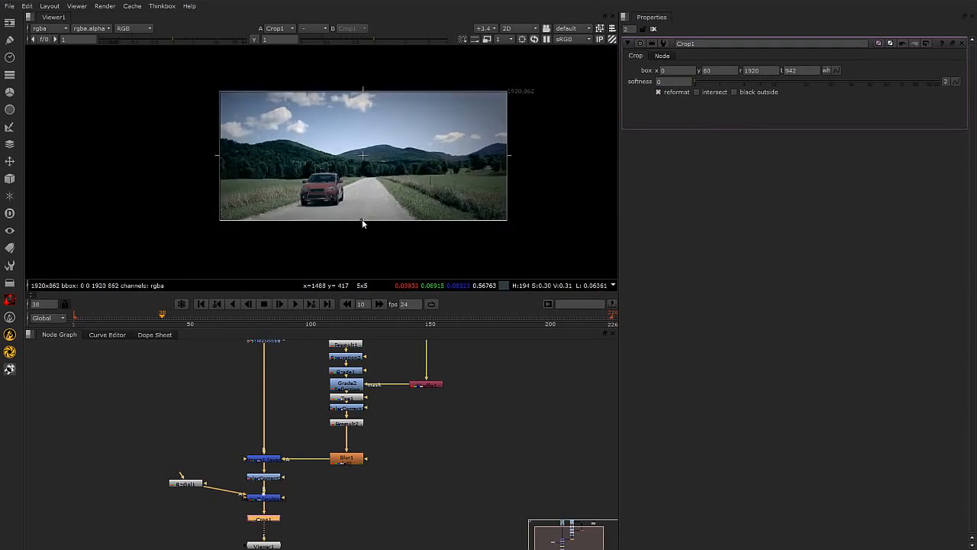
Rearrange the node graph, moving the Read nodes and the car branch into a tidier layout.
{"action": "left_click", "coordinate": [374, 495]}
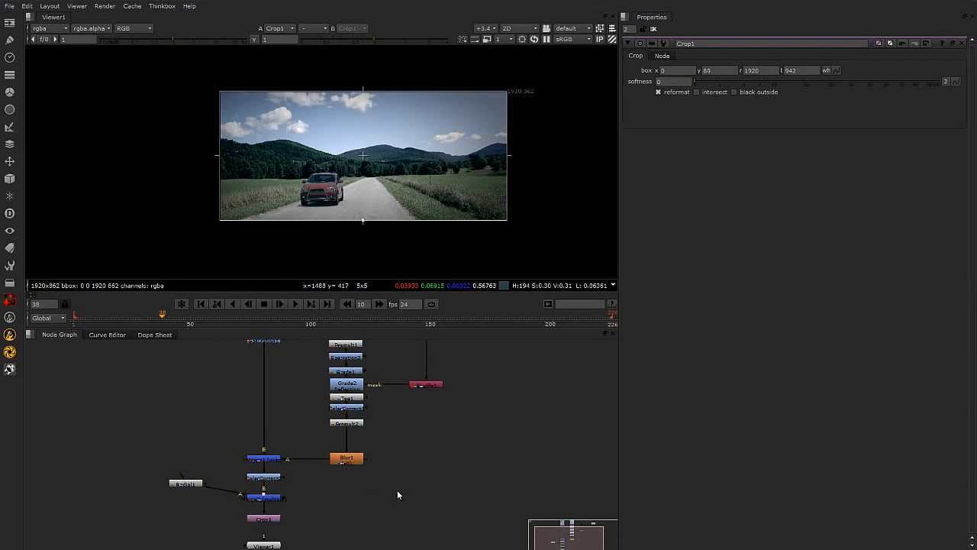
{"action": "middle_click_drag", "start_coordinate": [254, 385], "coordinate": [269, 451]}
{"action": "left_click", "coordinate": [195, 378]}
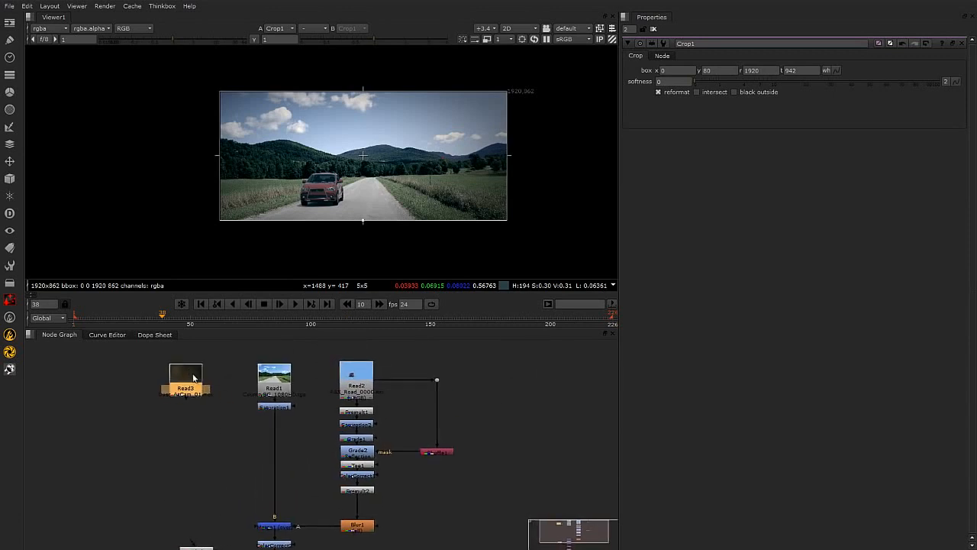
{"action": "left_click_drag", "start_coordinate": [195, 377], "coordinate": [188, 386]}
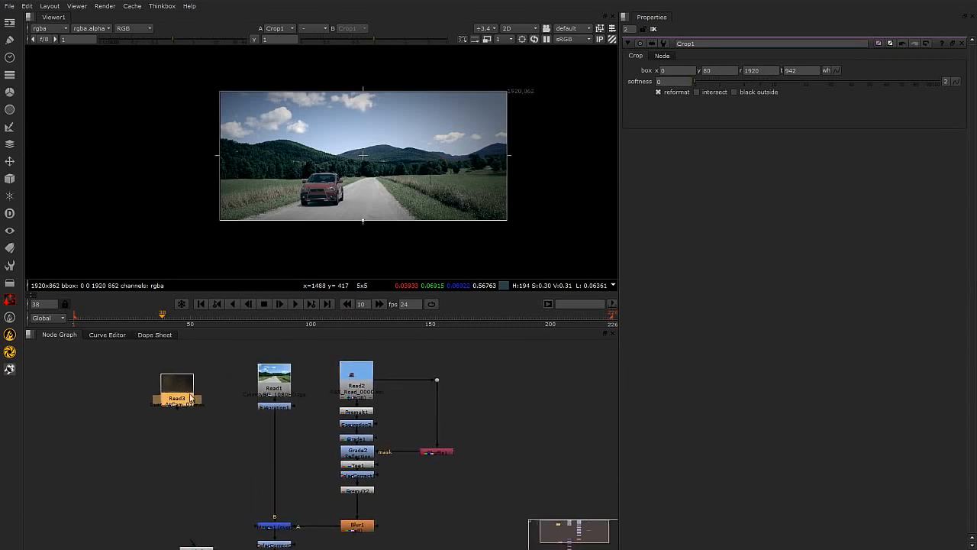
{"action": "scroll", "coordinate": [351, 448], "scroll_direction": "down", "scroll_amount": 2}
{"action": "middle_click_drag", "start_coordinate": [454, 498], "coordinate": [435, 466]}
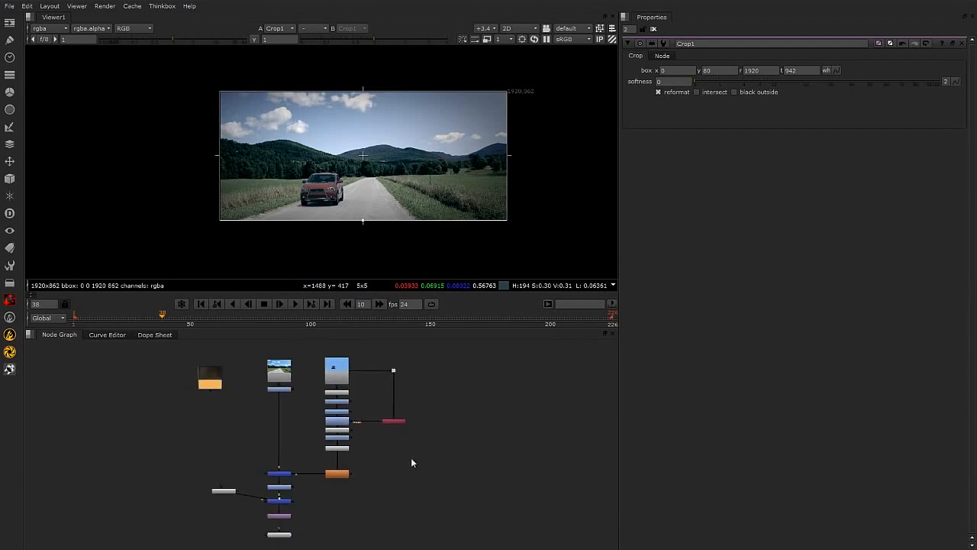
{"action": "left_click_drag", "start_coordinate": [323, 359], "coordinate": [459, 517]}
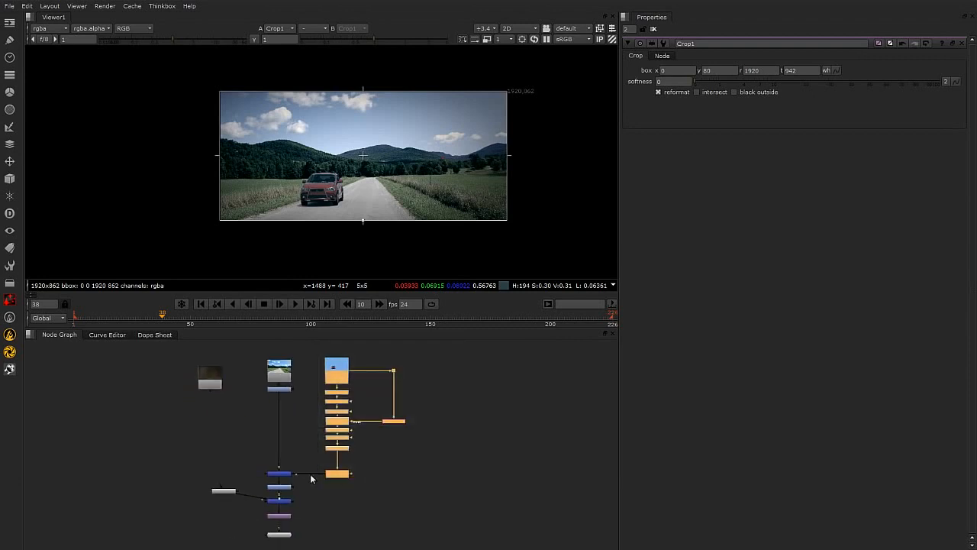
{"action": "left_click_drag", "start_coordinate": [256, 465], "coordinate": [379, 483]}
{"action": "left_click_drag", "start_coordinate": [324, 357], "coordinate": [461, 526]}
{"action": "left_click_drag", "start_coordinate": [342, 451], "coordinate": [343, 368]}
{"action": "left_click_drag", "start_coordinate": [289, 475], "coordinate": [290, 410]}
{"action": "middle_click_drag", "start_coordinate": [331, 379], "coordinate": [335, 465]}
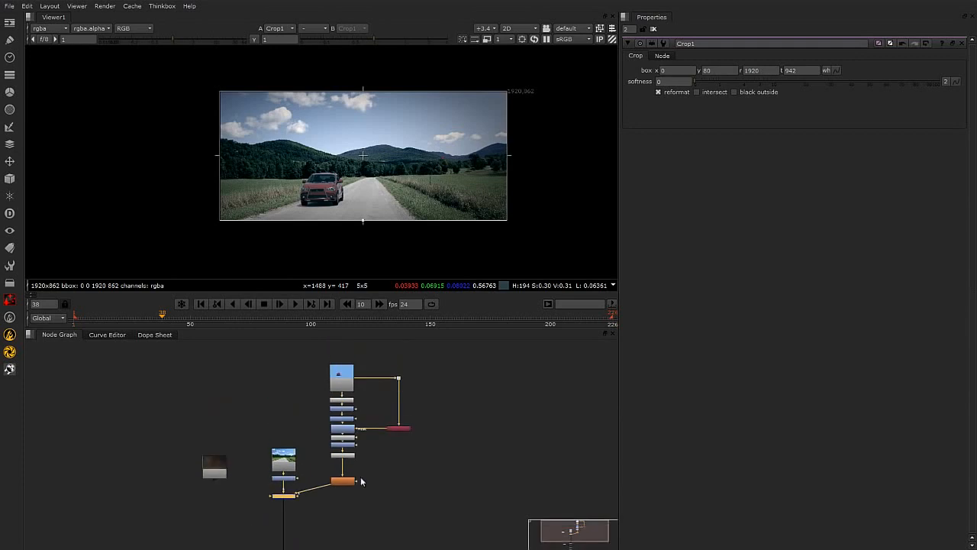
Finish tidying the node graph, aligning the car branch's Merge and Blur nodes with the background Read branch.
{"action": "left_click_drag", "start_coordinate": [318, 350], "coordinate": [445, 503]}
{"action": "left_click", "coordinate": [350, 479]}
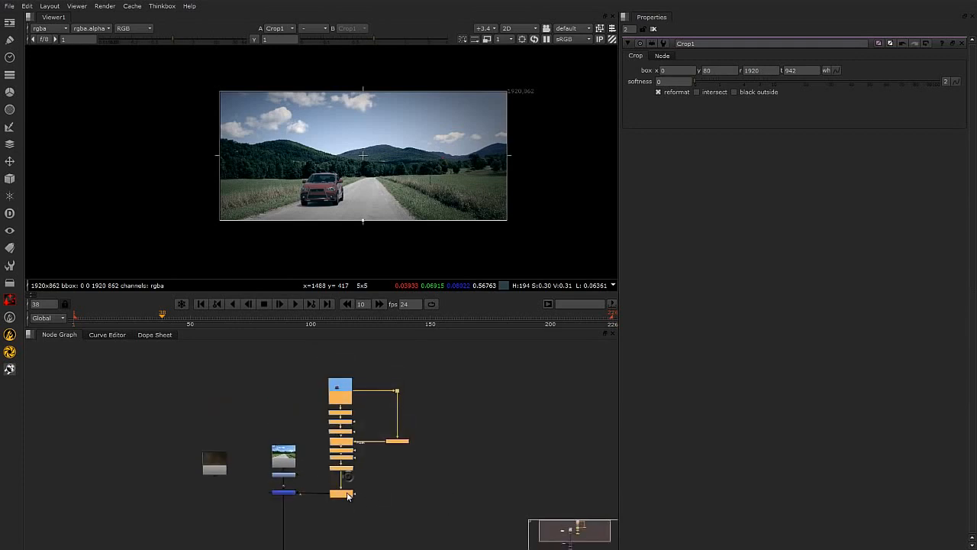
{"action": "scroll", "coordinate": [449, 482], "scroll_direction": "up", "scroll_amount": 3}
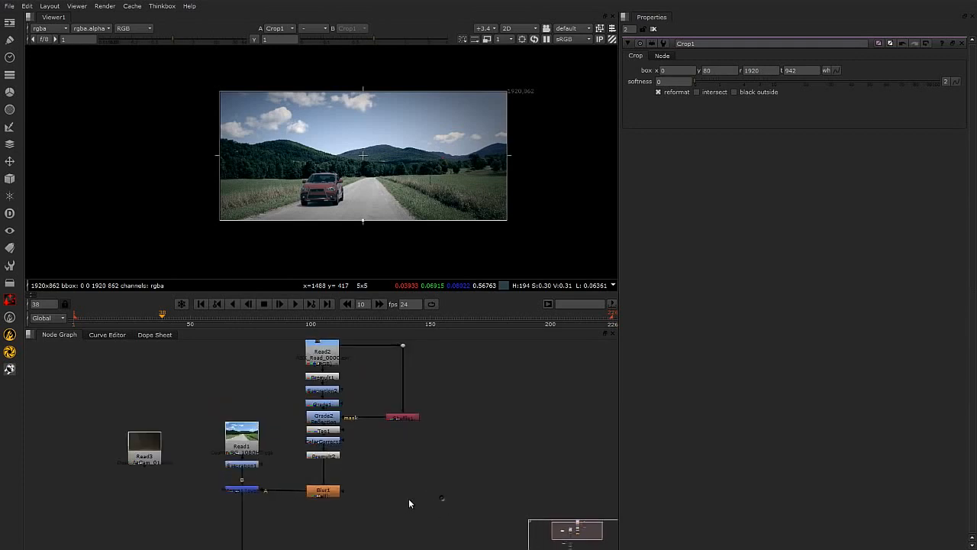
{"action": "middle_click_drag", "start_coordinate": [442, 498], "coordinate": [496, 481]}
{"action": "scroll", "coordinate": [345, 205], "scroll_direction": "up", "scroll_amount": 3}
{"action": "left_click_drag", "start_coordinate": [203, 428], "coordinate": [200, 408]}
{"action": "left_click", "coordinate": [349, 482]}
{"action": "middle_click_drag", "start_coordinate": [349, 483], "coordinate": [351, 455]}
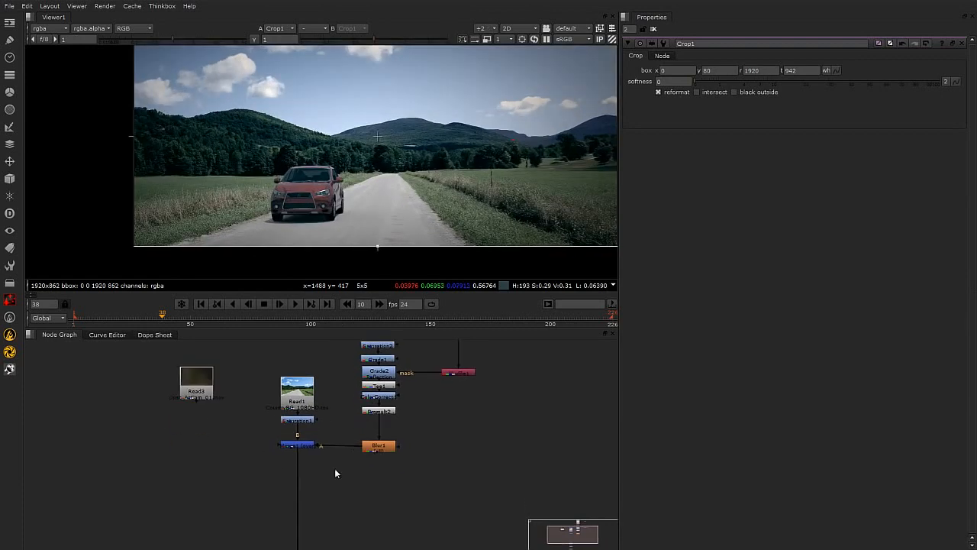
Merge the Read3 dust clip into the composite with a new Merge node and position its nodes.
{"action": "left_click", "coordinate": [204, 383]}
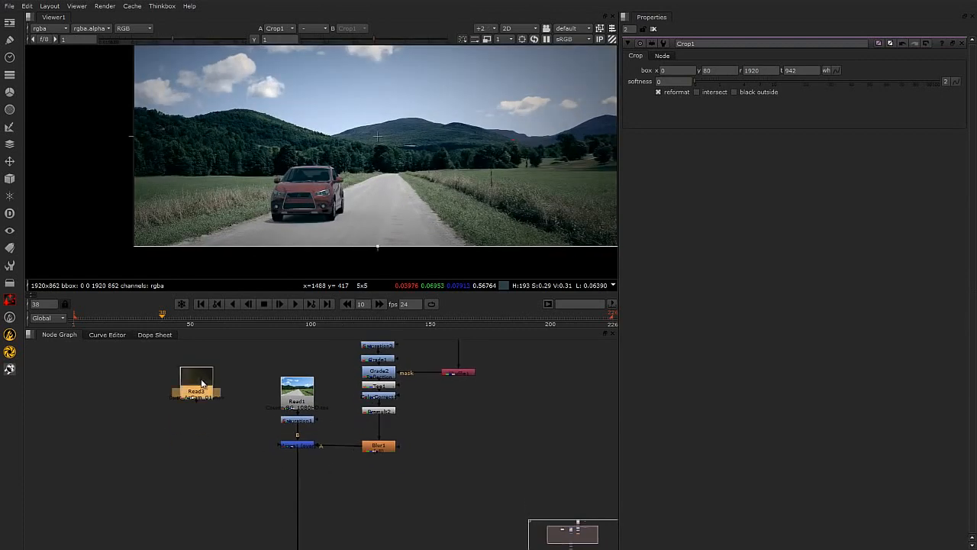
{"action": "key", "text": "m"}
{"action": "left_click_drag", "start_coordinate": [204, 407], "coordinate": [205, 458]}
{"action": "left_click_drag", "start_coordinate": [195, 411], "coordinate": [237, 433]}
{"action": "left_click_drag", "start_coordinate": [193, 462], "coordinate": [193, 380]}
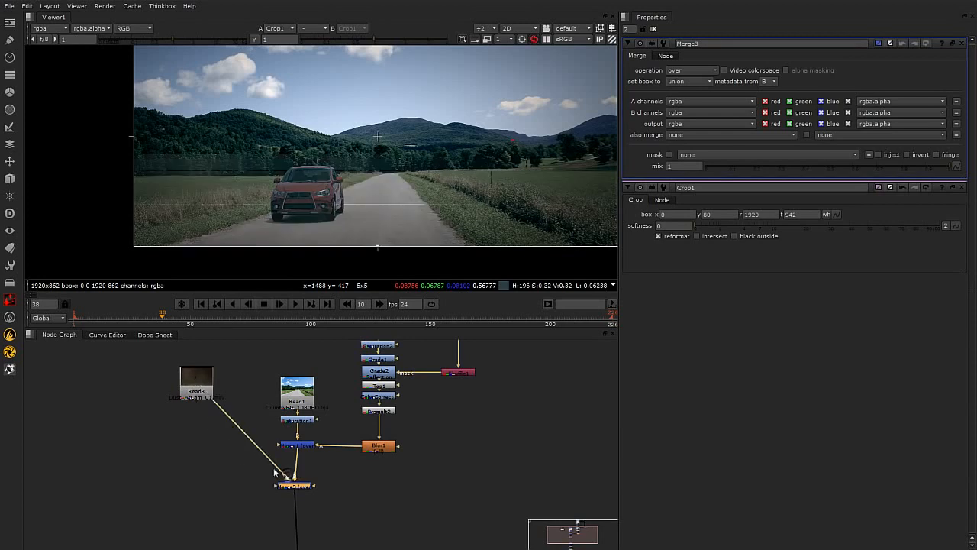
{"action": "left_click_drag", "start_coordinate": [291, 489], "coordinate": [295, 493]}
{"action": "left_click_drag", "start_coordinate": [200, 384], "coordinate": [191, 406]}
{"action": "scroll", "coordinate": [216, 407], "scroll_direction": "up", "scroll_amount": 1}
Go to frame 50 and view the Read3 dust clip on its own.
{"action": "mouse_move", "coordinate": [175, 319]}
{"action": "left_mouse_down"}
{"action": "mouse_move", "coordinate": [200, 321]}
{"action": "mouse_move", "coordinate": [191, 325]}
{"action": "left_mouse_up"}
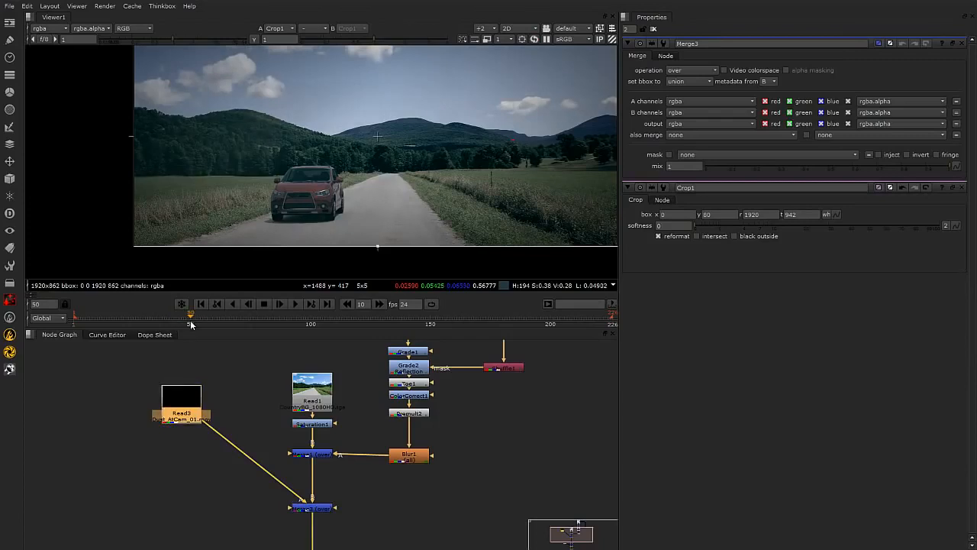
{"action": "key", "text": "1"}
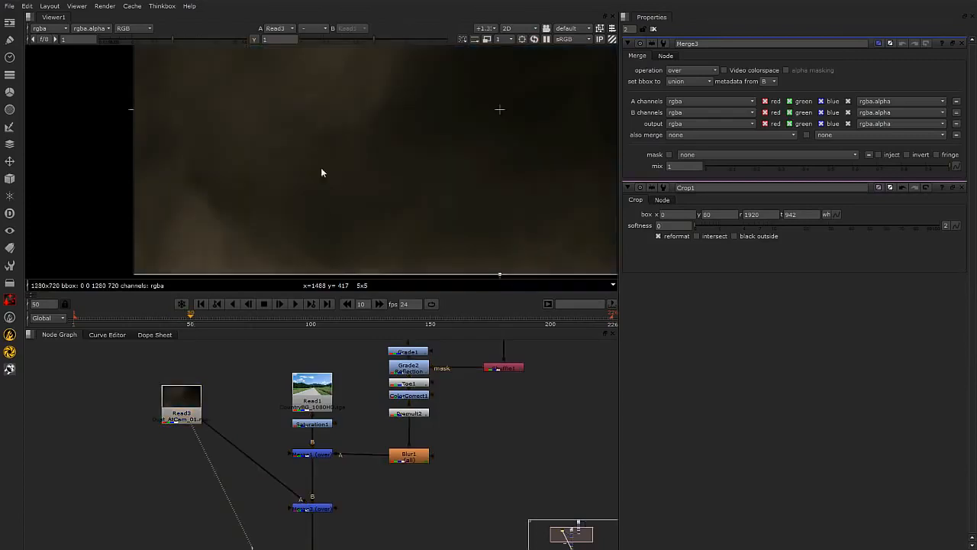
{"action": "scroll", "coordinate": [322, 164], "scroll_direction": "down", "scroll_amount": 2}
{"action": "scroll", "coordinate": [359, 186], "scroll_direction": "down", "scroll_amount": 2}
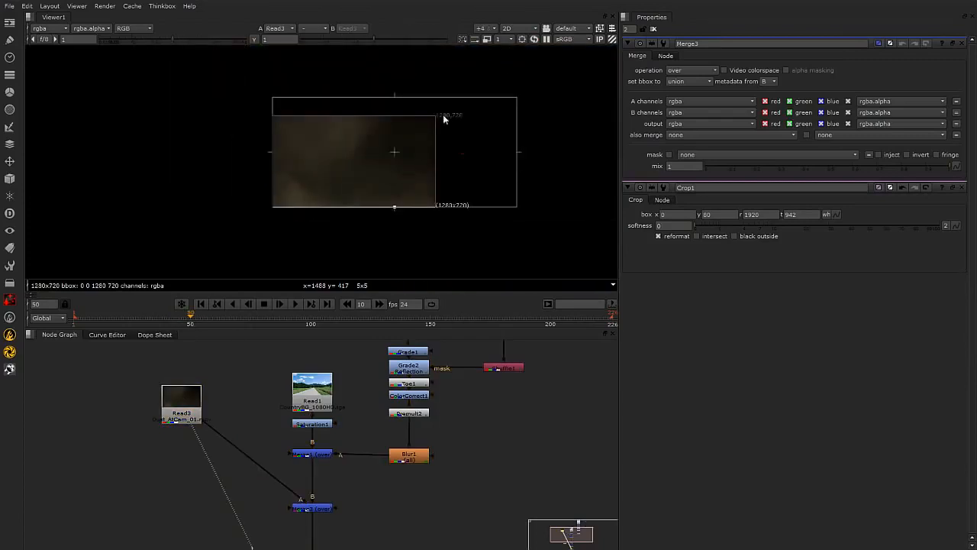
Add a Transform after the dust clip and place it over the car, translate 208, -10 and scale 0.75.
{"action": "left_click", "coordinate": [189, 404]}
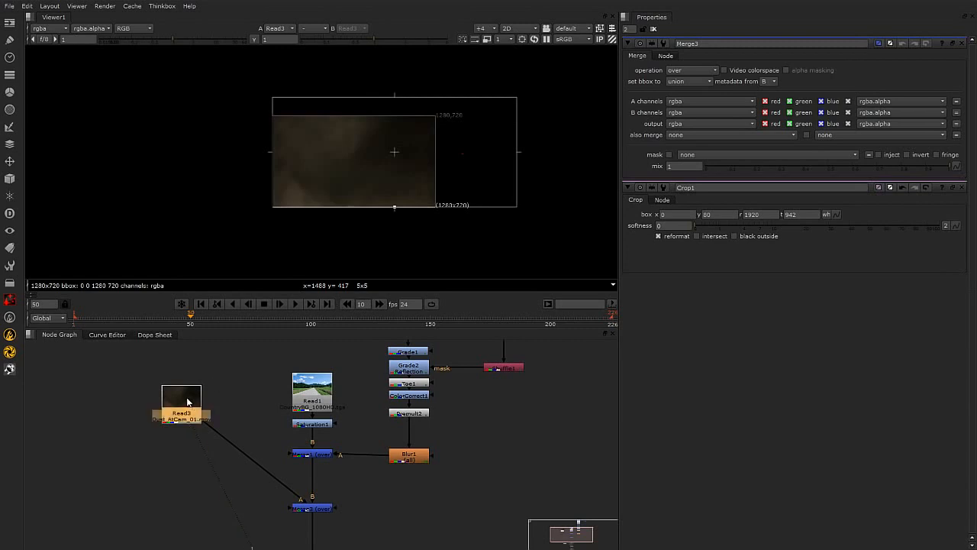
{"action": "key", "text": "Tab"}
{"action": "type", "text": "tran"}
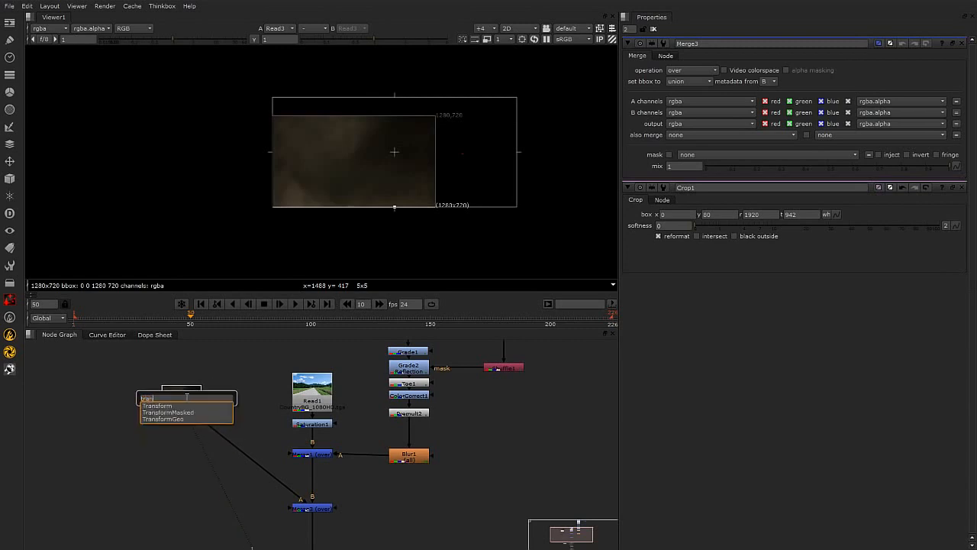
{"action": "key", "text": "Return"}
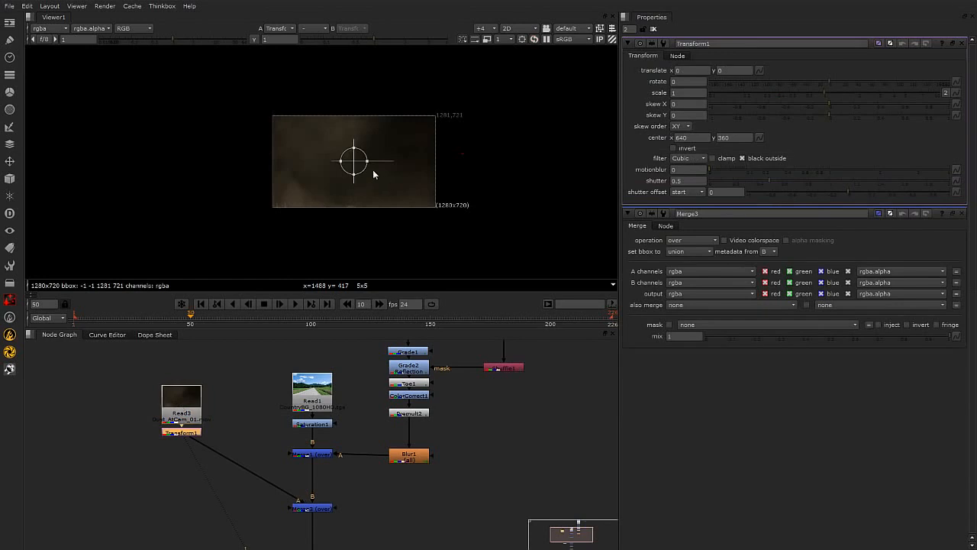
{"action": "left_click_drag", "start_coordinate": [367, 161], "coordinate": [358, 161]}
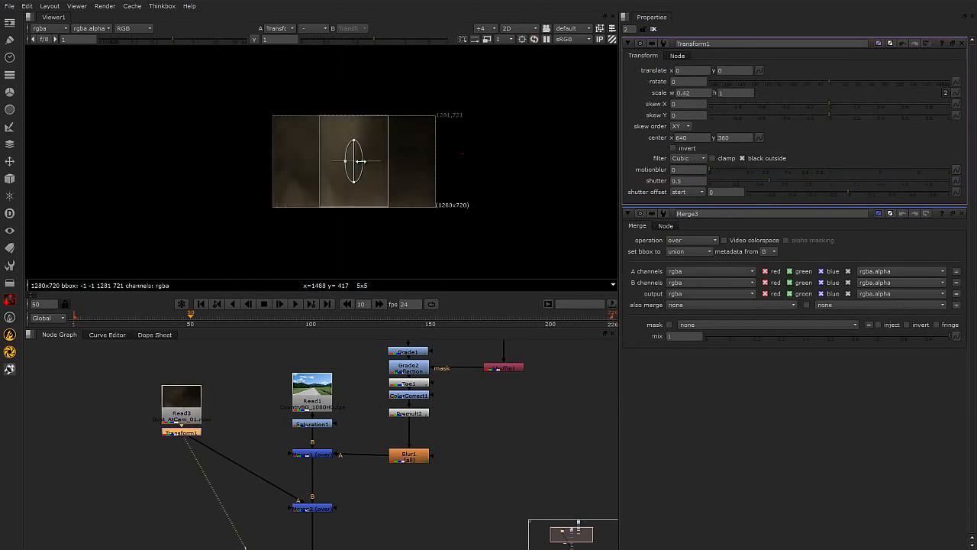
{"action": "scroll", "coordinate": [372, 184], "scroll_direction": "up", "scroll_amount": 2}
{"action": "left_click", "coordinate": [313, 509]}
{"action": "key", "text": "1"}
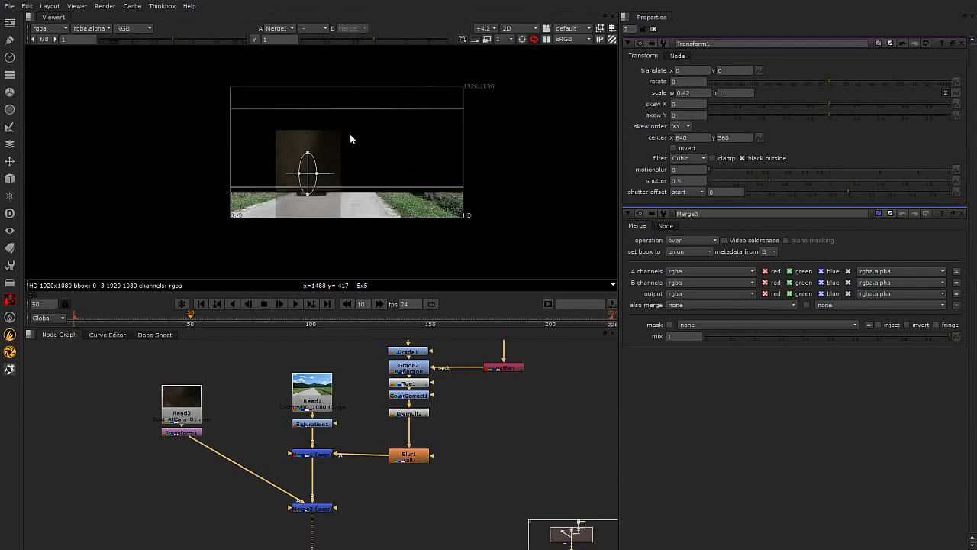
{"action": "scroll", "coordinate": [347, 141], "scroll_direction": "up", "scroll_amount": 2}
{"action": "left_click", "coordinate": [192, 433]}
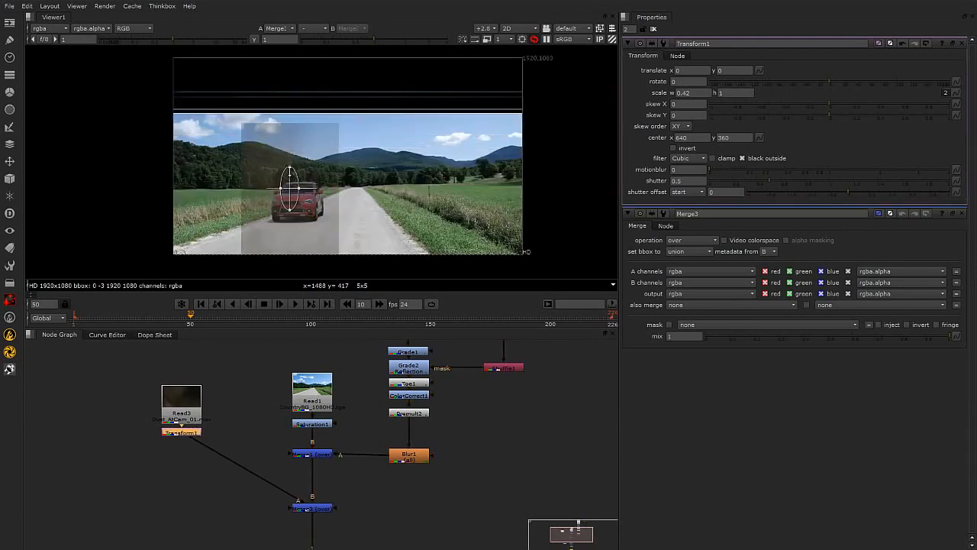
{"action": "left_click_drag", "start_coordinate": [290, 168], "coordinate": [346, 194]}
{"action": "scroll", "coordinate": [296, 196], "scroll_direction": "up", "scroll_amount": 2}
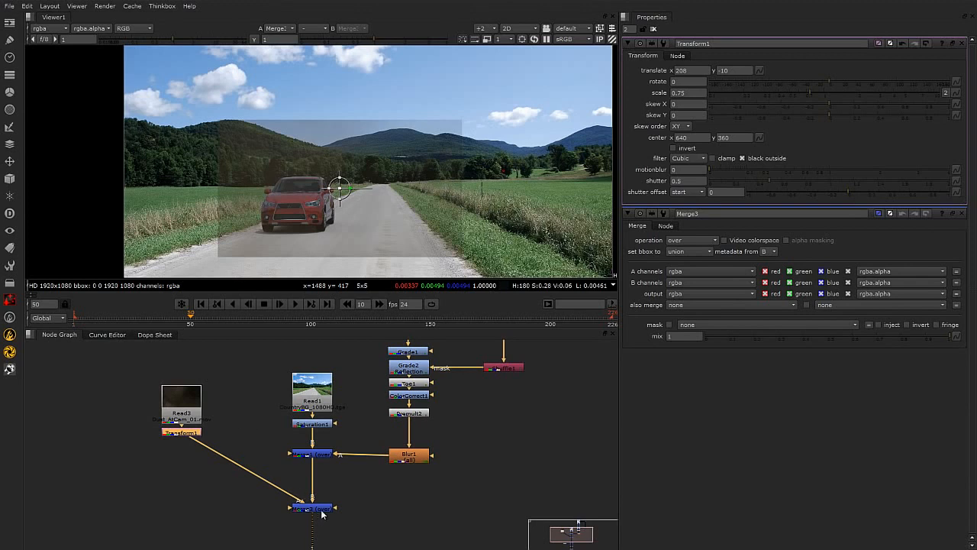
Set the dust Merge operation to plus.
{"action": "double_click", "coordinate": [319, 508]}
{"action": "left_click", "coordinate": [687, 70]}
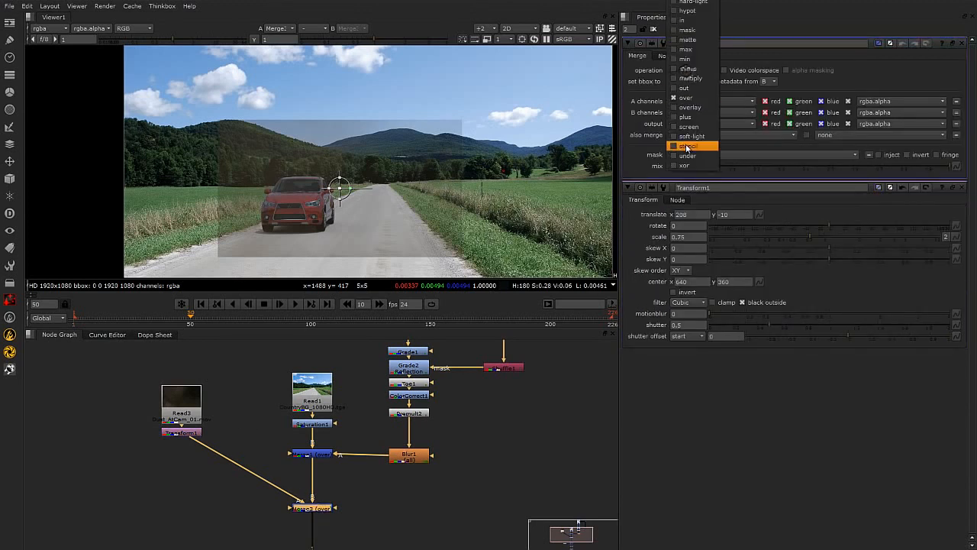
{"action": "left_click", "coordinate": [691, 126]}
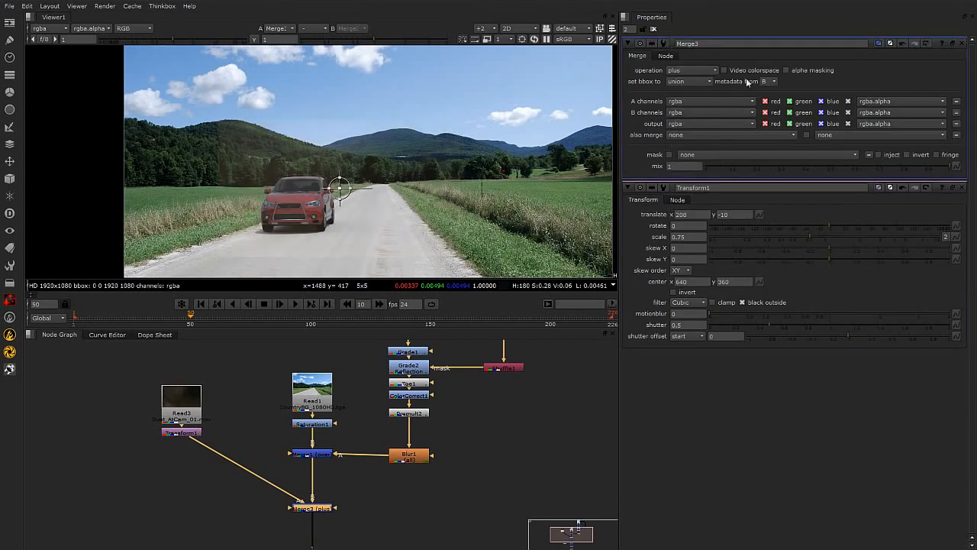
Add a Grade after the dust Transform and raise its gain to 2.94.
{"action": "left_click", "coordinate": [184, 432]}
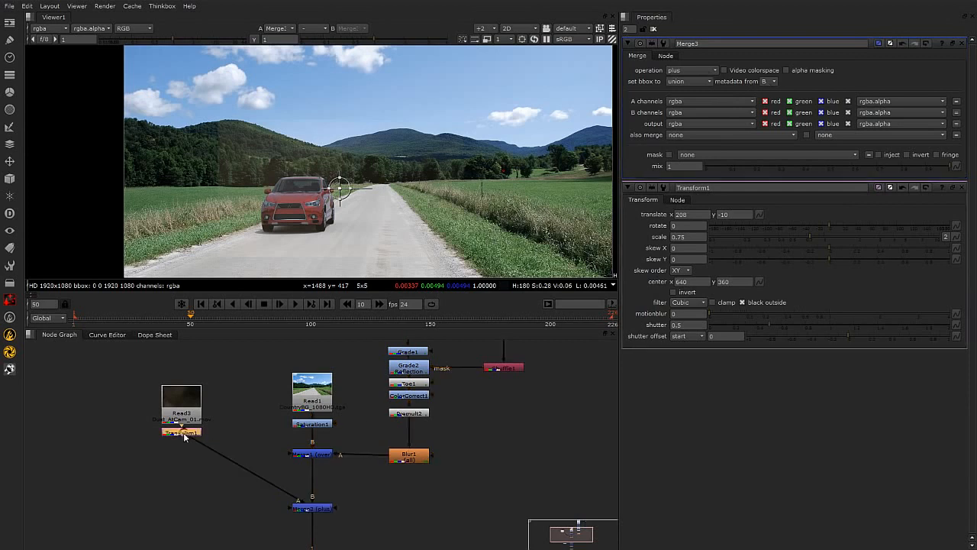
{"action": "key", "text": "g"}
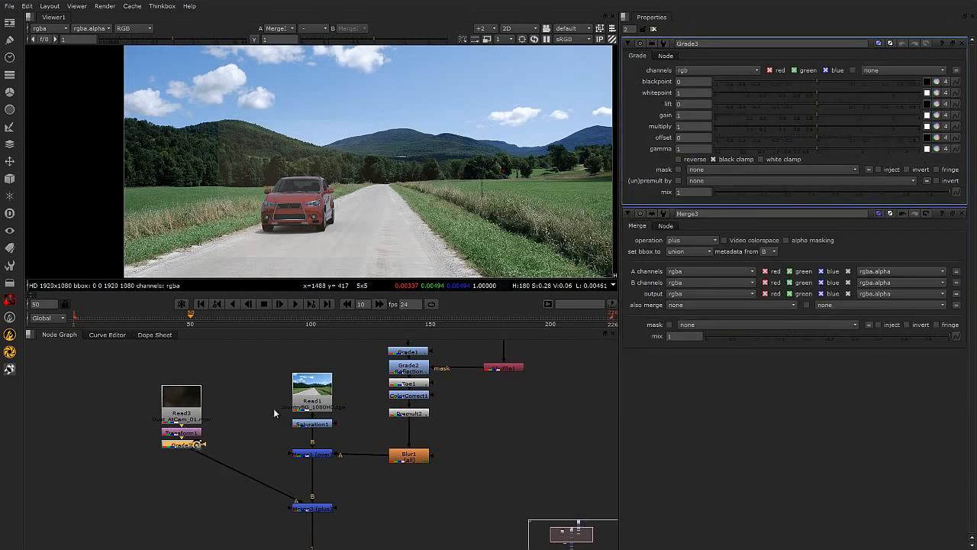
{"action": "left_click_drag", "start_coordinate": [817, 115], "coordinate": [890, 118]}
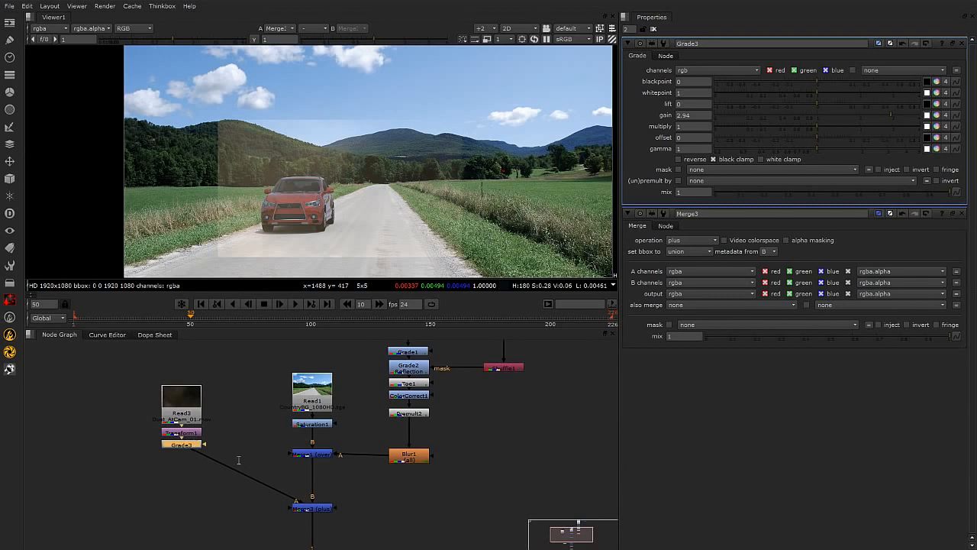
Add a Roto node after the dust Grade.
{"action": "key", "text": "Tab"}
{"action": "type", "text": "rot"}
{"action": "left_click", "coordinate": [211, 467]}
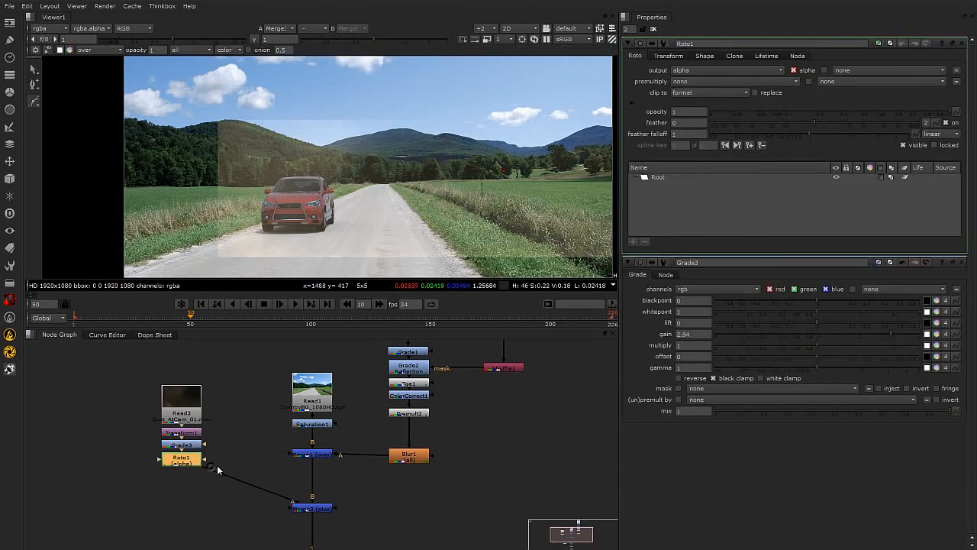
{"action": "left_click_drag", "start_coordinate": [190, 462], "coordinate": [224, 468]}
{"action": "scroll", "coordinate": [305, 217], "scroll_direction": "up", "scroll_amount": 2}
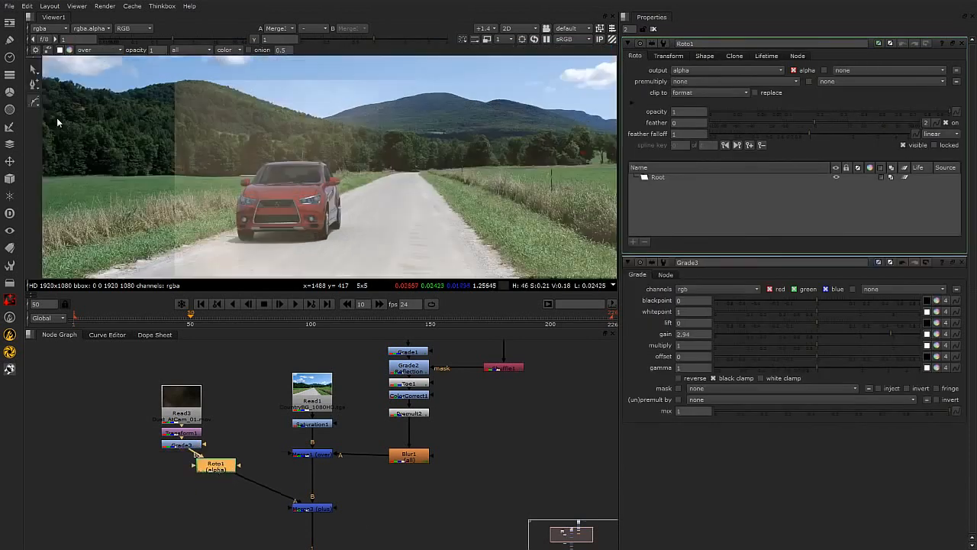
Draw a closed Bezier shape around the car and the road area behind it.
{"action": "left_click", "coordinate": [339, 227]}
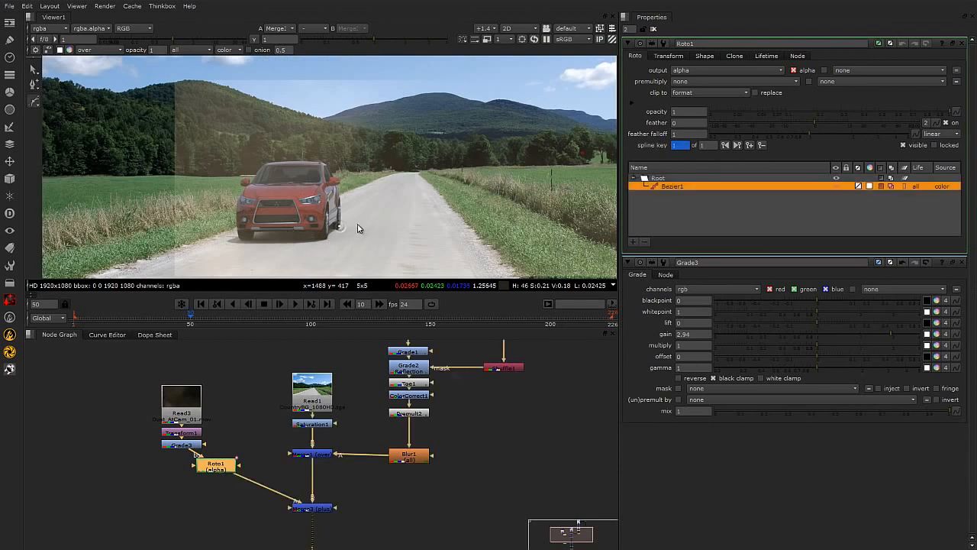
{"action": "left_click", "coordinate": [399, 189]}
{"action": "left_click", "coordinate": [394, 173]}
{"action": "left_click", "coordinate": [378, 153]}
{"action": "left_click", "coordinate": [364, 145]}
{"action": "left_click", "coordinate": [347, 145]}
{"action": "left_click", "coordinate": [332, 148]}
{"action": "left_click", "coordinate": [321, 151]}
{"action": "left_click", "coordinate": [288, 158]}
{"action": "left_click", "coordinate": [276, 174]}
{"action": "left_click", "coordinate": [260, 193]}
{"action": "left_click", "coordinate": [261, 213]}
{"action": "left_click", "coordinate": [285, 229]}
{"action": "left_click", "coordinate": [339, 226]}
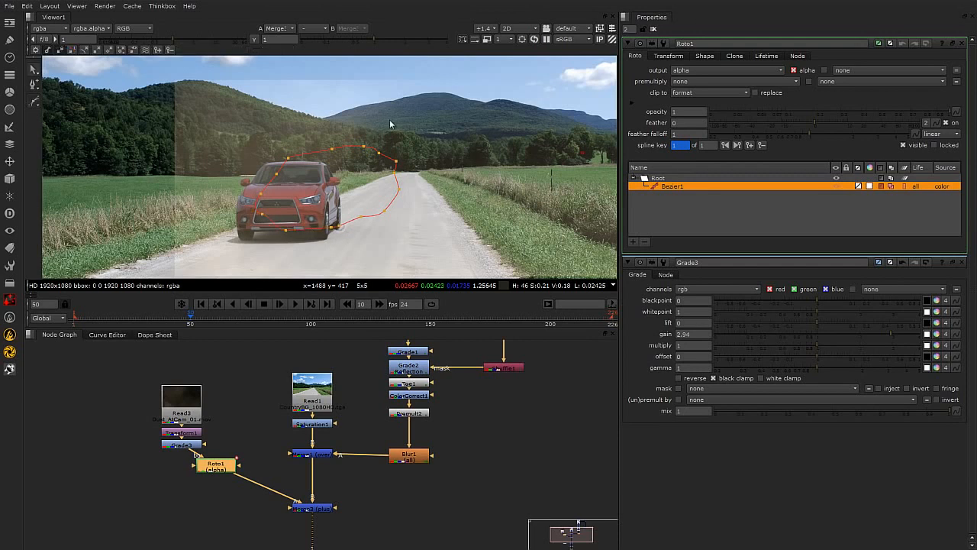
Set the Roto's premultiply to rgba and its feather to 51.
{"action": "left_click_drag", "start_coordinate": [214, 114], "coordinate": [512, 266]}
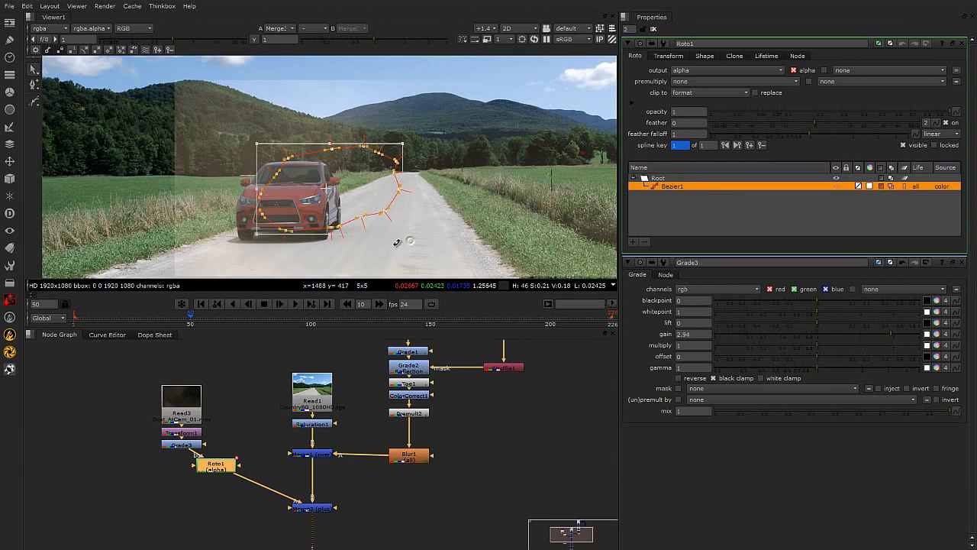
{"action": "left_click", "coordinate": [456, 165]}
{"action": "scroll", "coordinate": [480, 173], "scroll_direction": "up", "scroll_amount": 1}
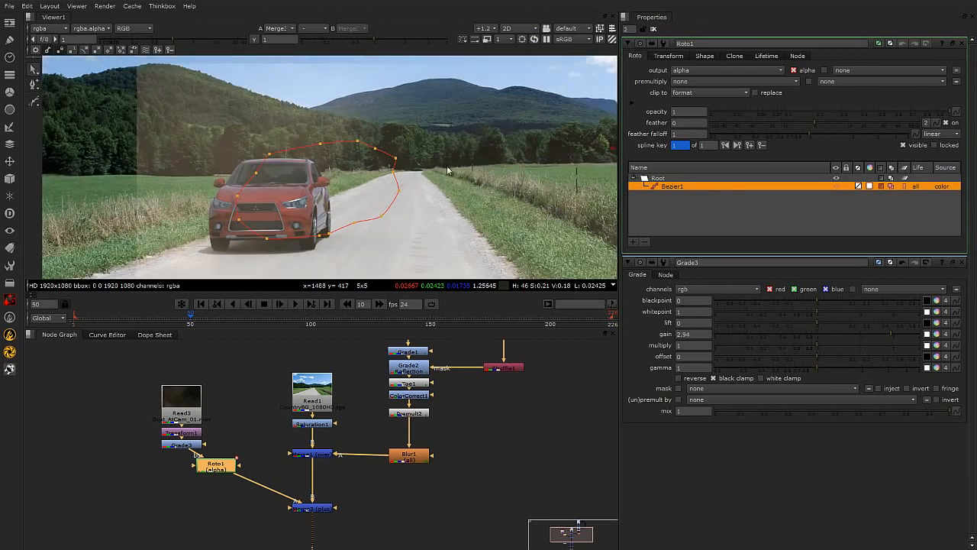
{"action": "left_click", "coordinate": [707, 82]}
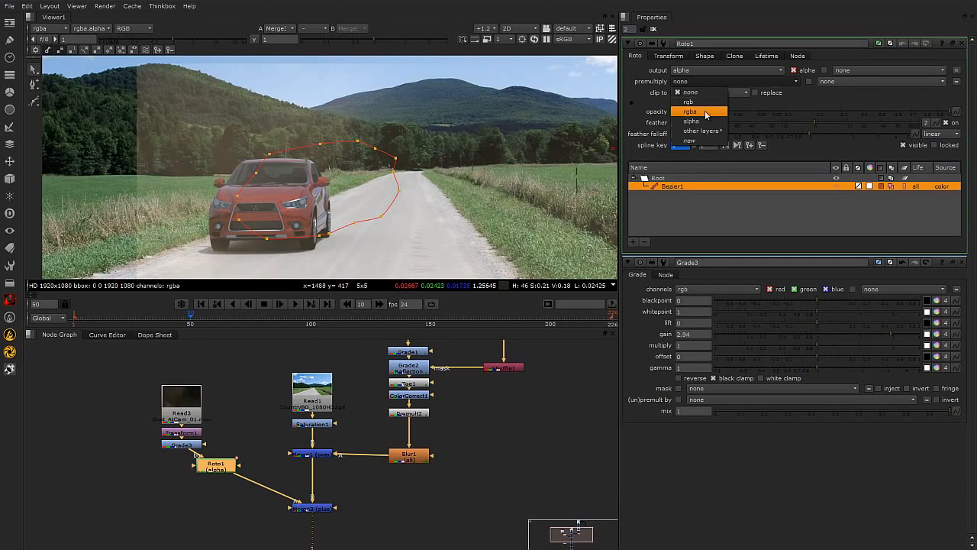
{"action": "left_click", "coordinate": [691, 111]}
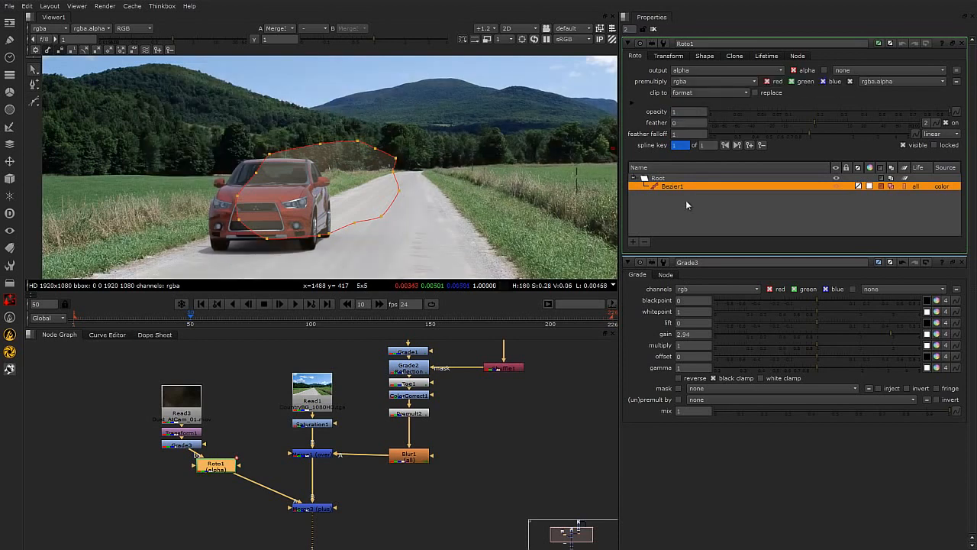
{"action": "left_click_drag", "start_coordinate": [814, 122], "coordinate": [883, 123]}
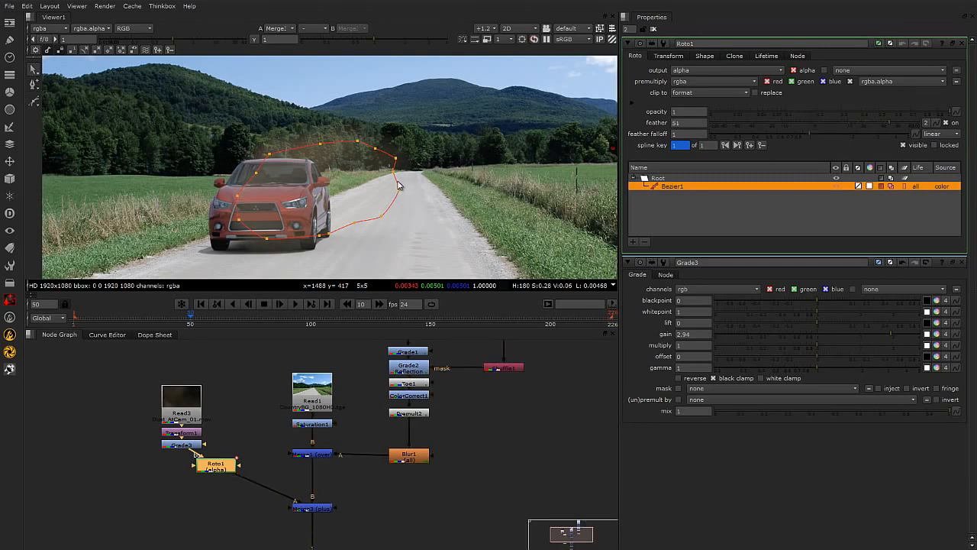
Turn off the viewer overlay to preview the dust without the shape.
{"action": "right_click", "coordinate": [356, 128]}
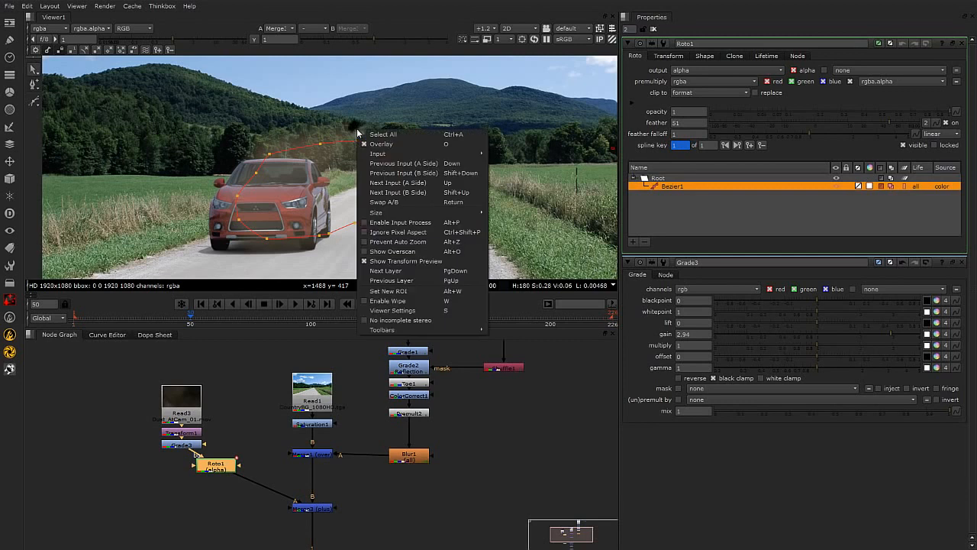
{"action": "left_click", "coordinate": [392, 143]}
{"action": "scroll", "coordinate": [357, 156], "scroll_direction": "up", "scroll_amount": 1}
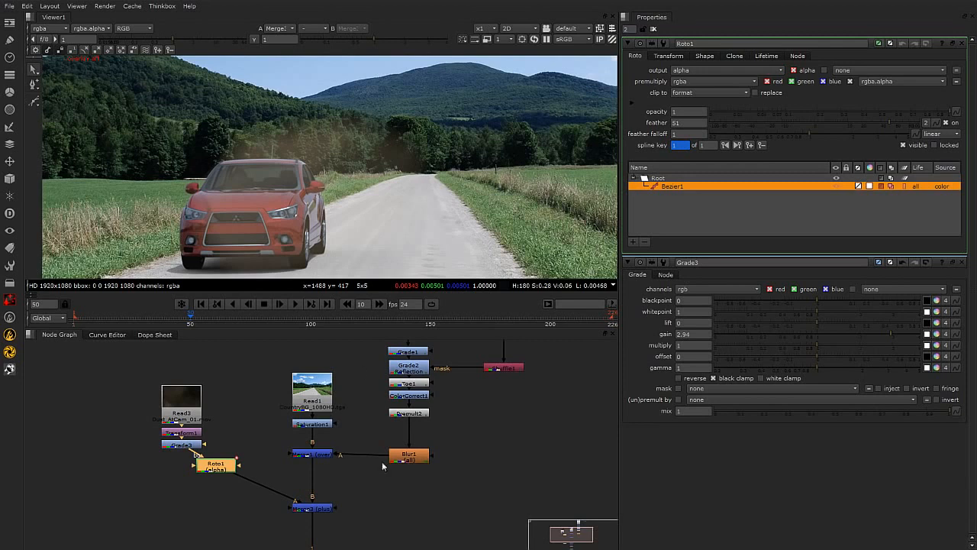
{"action": "scroll", "coordinate": [368, 469], "scroll_direction": "down", "scroll_amount": 2}
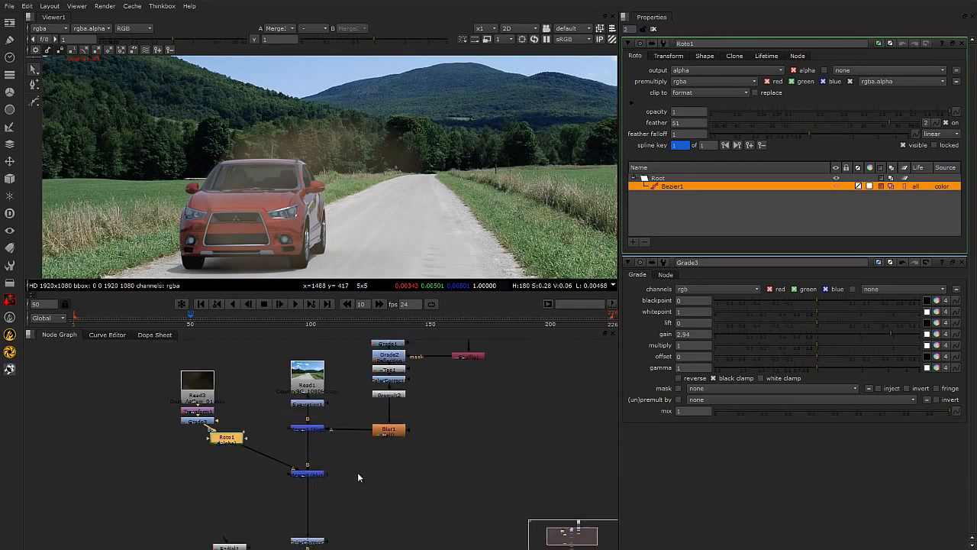
Reorder the merges so the dust plus-merge is applied to the background before the car is merged over.
{"action": "middle_click_drag", "start_coordinate": [342, 487], "coordinate": [340, 489]}
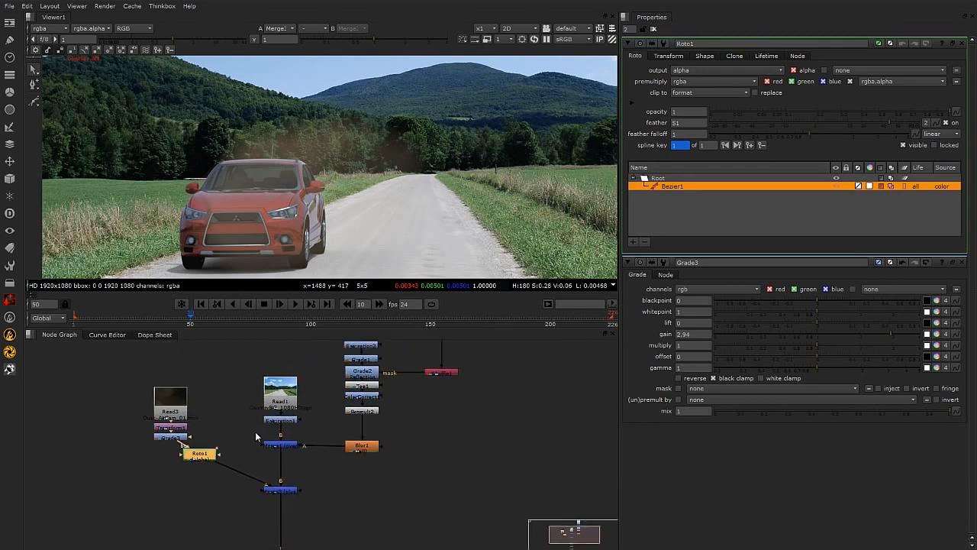
{"action": "left_click_drag", "start_coordinate": [284, 495], "coordinate": [285, 500]}
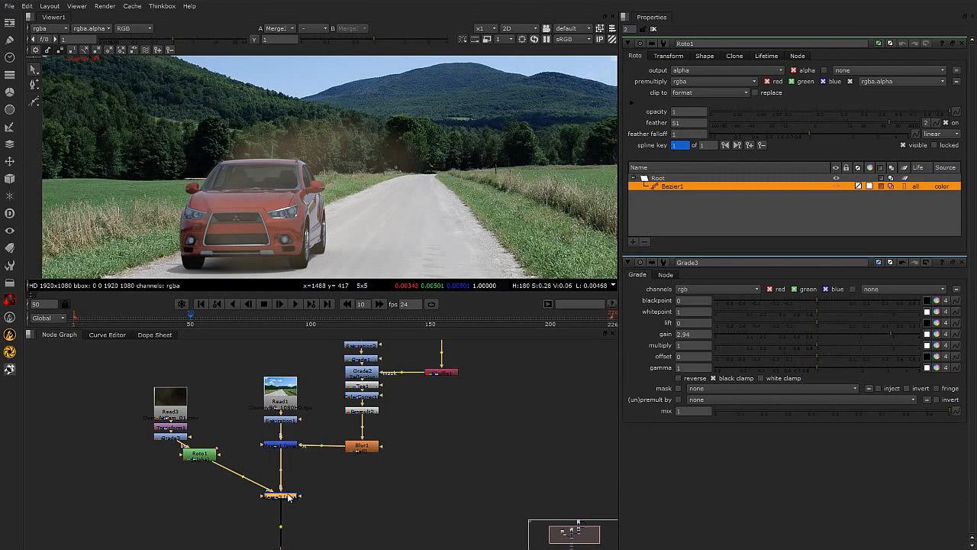
{"action": "key", "text": "ctrl+shift+x"}
{"action": "left_click_drag", "start_coordinate": [315, 497], "coordinate": [284, 500]}
{"action": "left_click", "coordinate": [283, 448]}
{"action": "left_click_drag", "start_coordinate": [245, 432], "coordinate": [207, 458]}
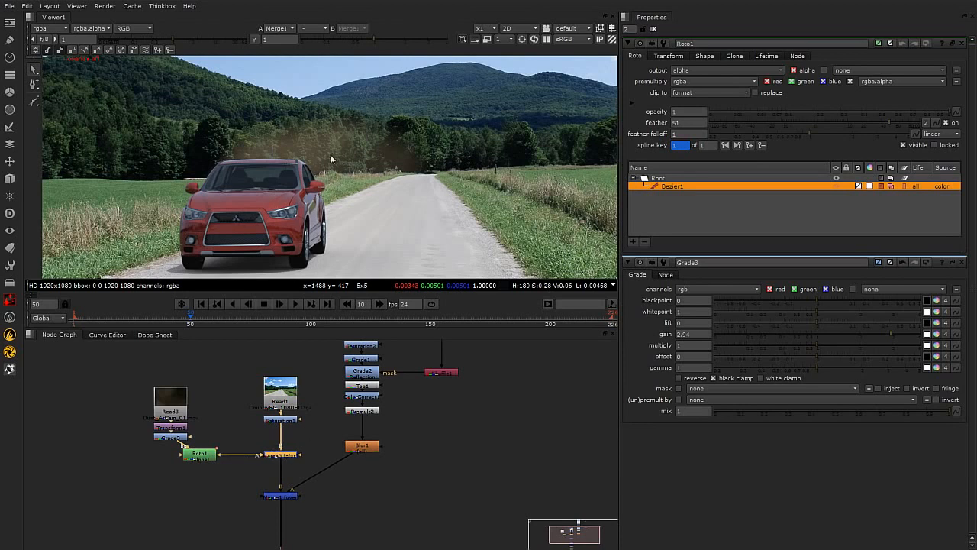
{"action": "left_click", "coordinate": [360, 447]}
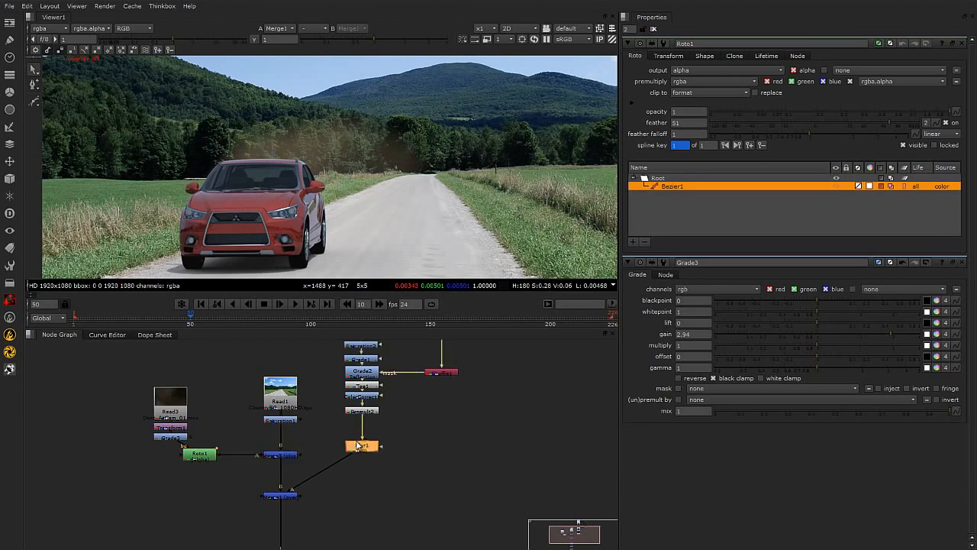
{"action": "left_click_drag", "start_coordinate": [362, 448], "coordinate": [343, 493]}
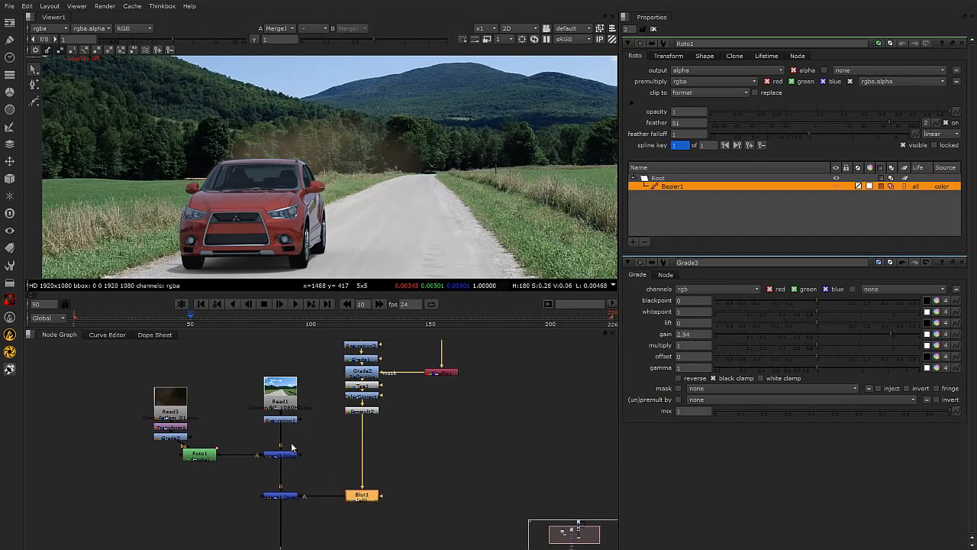
{"action": "scroll", "coordinate": [291, 447], "scroll_direction": "up", "scroll_amount": 1}
{"action": "left_click_drag", "start_coordinate": [183, 455], "coordinate": [193, 457]}
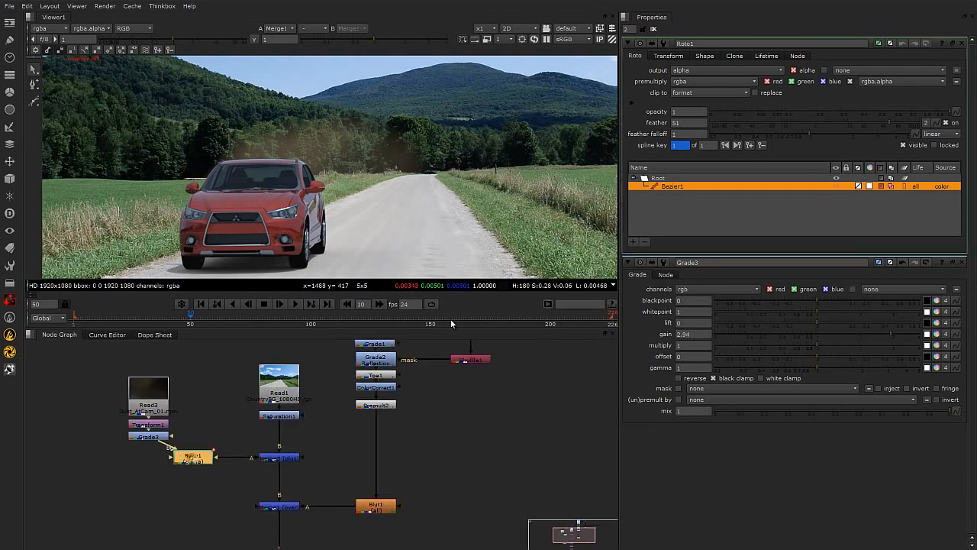
Increase the Roto feather to 80 and the feather falloff to 1.66.
{"action": "left_click_drag", "start_coordinate": [811, 131], "coordinate": [909, 121]}
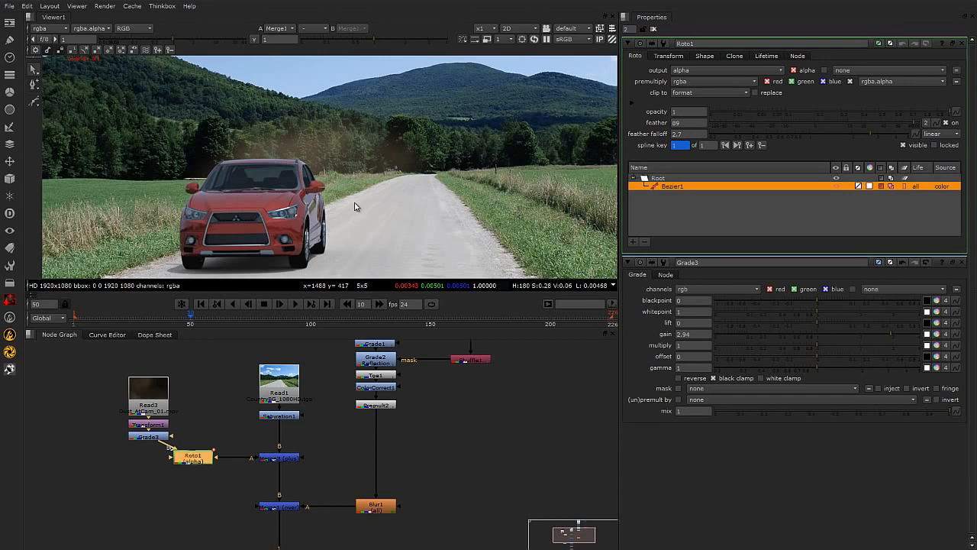
Show the viewer overlay, reshape the Roto shape's points around the car, then hide the overlay again.
{"action": "key", "text": "o"}
{"action": "left_click_drag", "start_coordinate": [410, 177], "coordinate": [390, 143]}
{"action": "left_click_drag", "start_coordinate": [410, 201], "coordinate": [432, 183]}
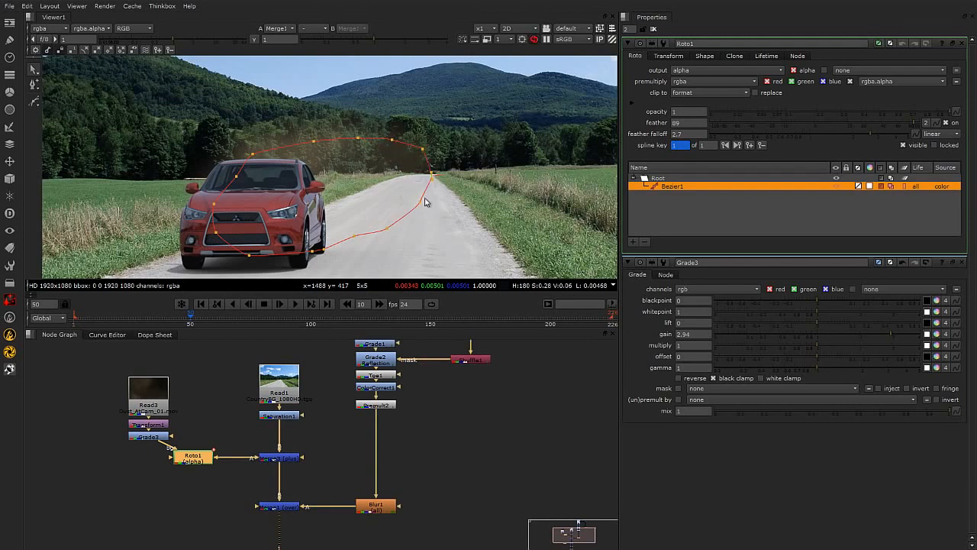
{"action": "left_click_drag", "start_coordinate": [385, 229], "coordinate": [385, 223]}
{"action": "left_click", "coordinate": [171, 508]}
{"action": "middle_click_drag", "start_coordinate": [288, 420], "coordinate": [292, 411]}
{"action": "key", "text": "o"}
Set the dust Grade3's multiply to 1.44.
{"action": "scroll", "coordinate": [302, 193], "scroll_direction": "down", "scroll_amount": 1}
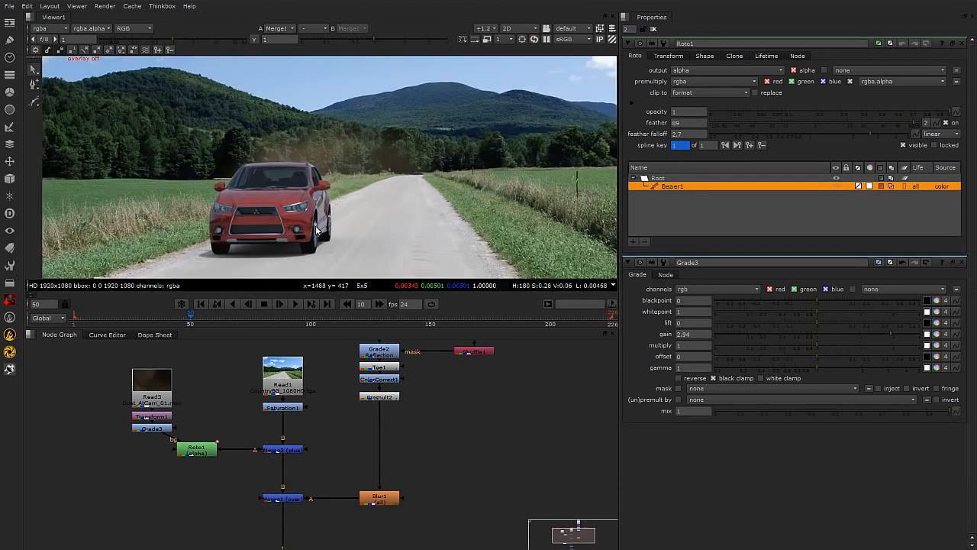
{"action": "double_click", "coordinate": [151, 430]}
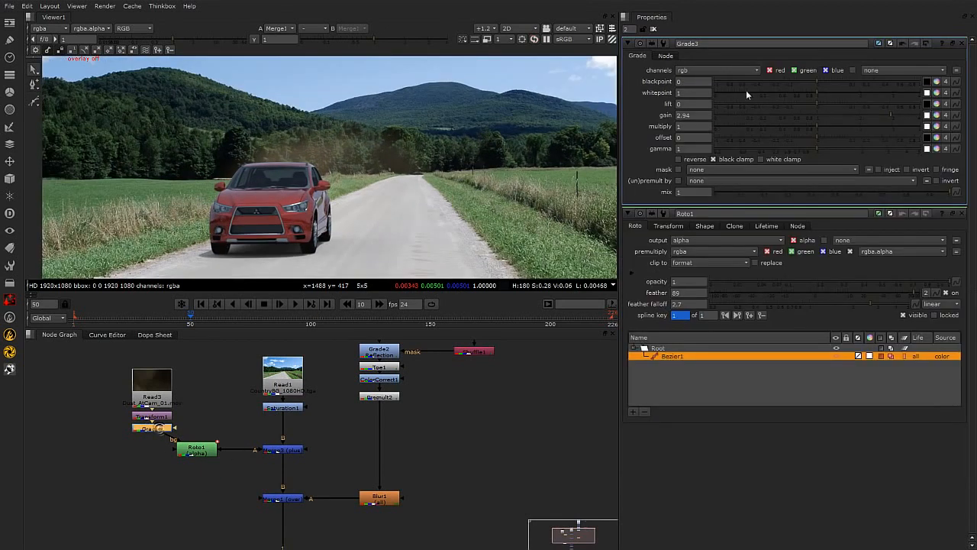
{"action": "left_click_drag", "start_coordinate": [819, 124], "coordinate": [838, 124]}
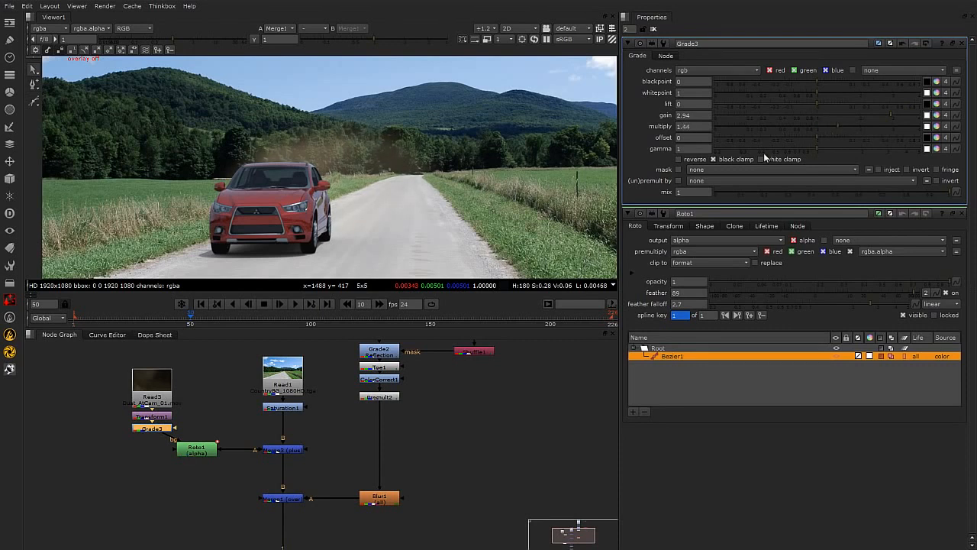
Insert a Saturation node after Grade3 in the dust branch.
{"action": "scroll", "coordinate": [293, 156], "scroll_direction": "up", "scroll_amount": 2}
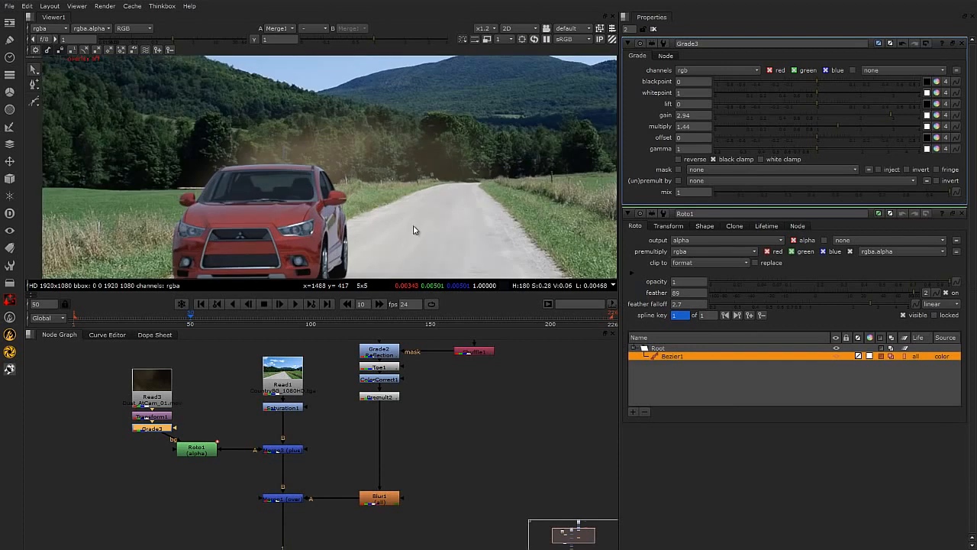
{"action": "left_click_drag", "start_coordinate": [195, 454], "coordinate": [225, 456]}
{"action": "left_click", "coordinate": [162, 432]}
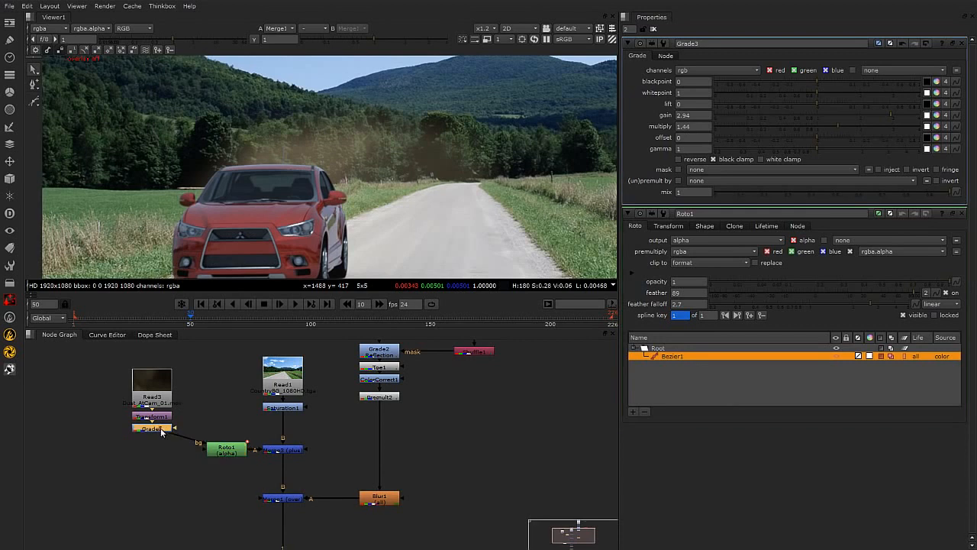
{"action": "key", "text": "Tab"}
{"action": "type", "text": "sat"}
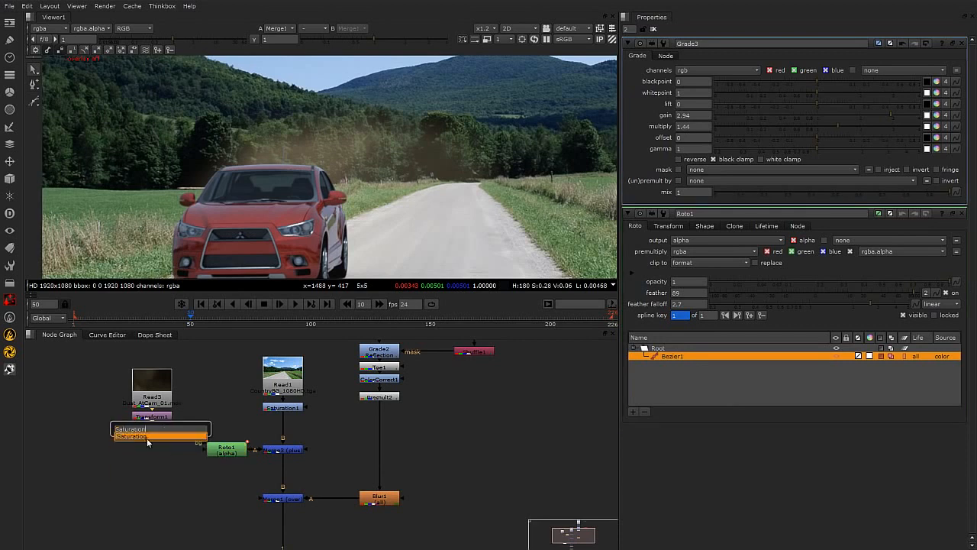
{"action": "left_click", "coordinate": [147, 438]}
Set the dust Saturation node's saturation to 0.53.
{"action": "left_click_drag", "start_coordinate": [832, 82], "coordinate": [809, 82]}
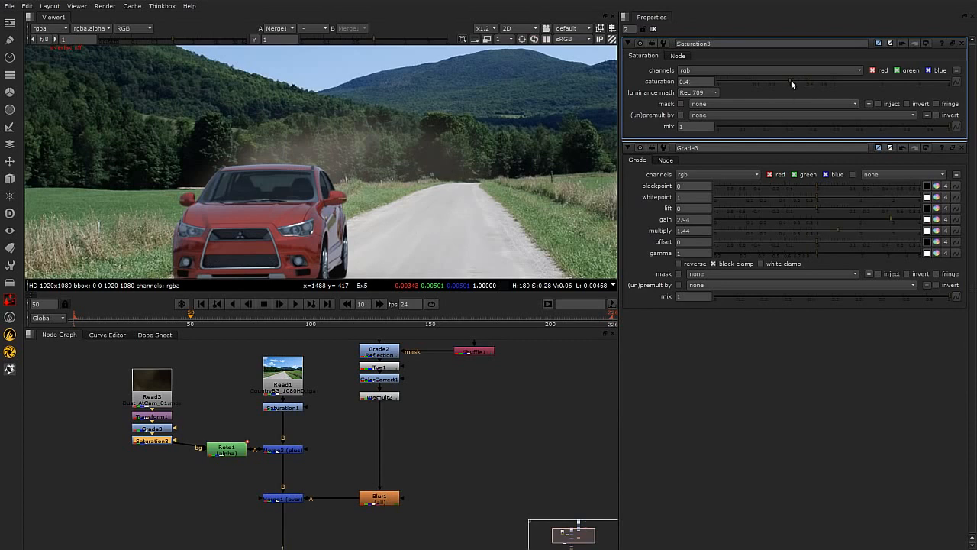
{"action": "left_click_drag", "start_coordinate": [800, 84], "coordinate": [802, 84]}
{"action": "scroll", "coordinate": [401, 188], "scroll_direction": "down", "scroll_amount": 4}
{"action": "scroll", "coordinate": [414, 214], "scroll_direction": "up", "scroll_amount": 2}
{"action": "left_click", "coordinate": [210, 452]}
{"action": "left_click", "coordinate": [210, 491]}
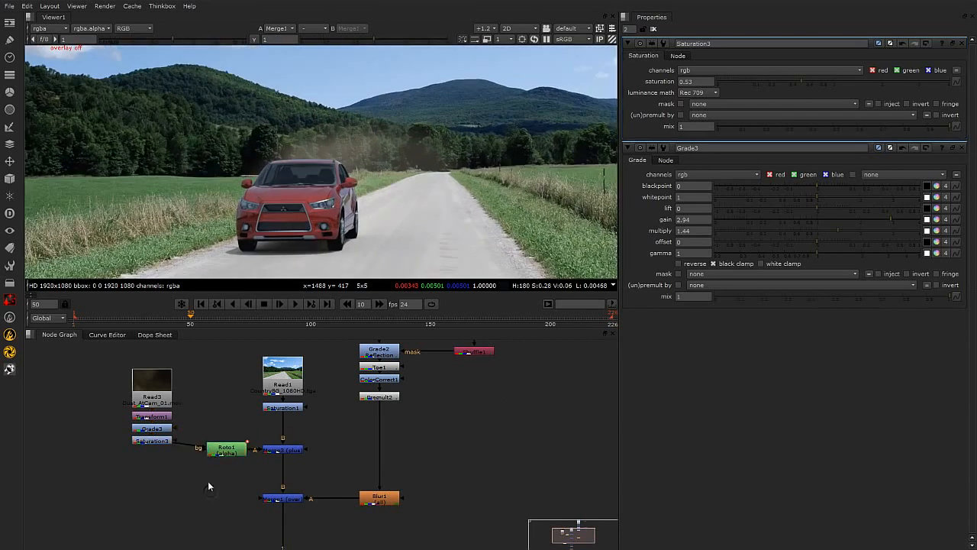
Rearrange the node graph, moving the dust Read node aside to make room for a second branch.
{"action": "middle_click_drag", "start_coordinate": [299, 457], "coordinate": [290, 437]}
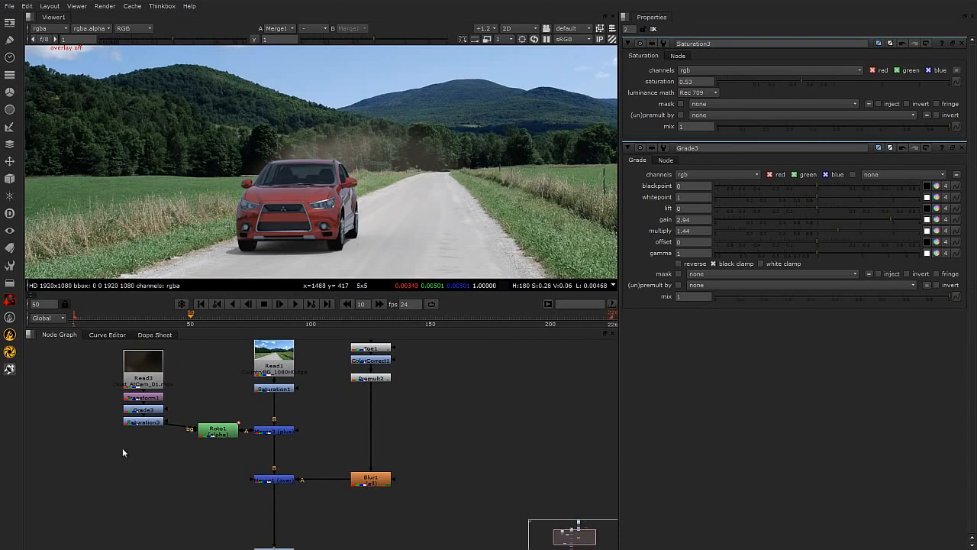
{"action": "middle_click_drag", "start_coordinate": [188, 468], "coordinate": [149, 470]}
{"action": "left_click_drag", "start_coordinate": [110, 370], "coordinate": [43, 388]}
{"action": "middle_click_drag", "start_coordinate": [110, 436], "coordinate": [229, 449]}
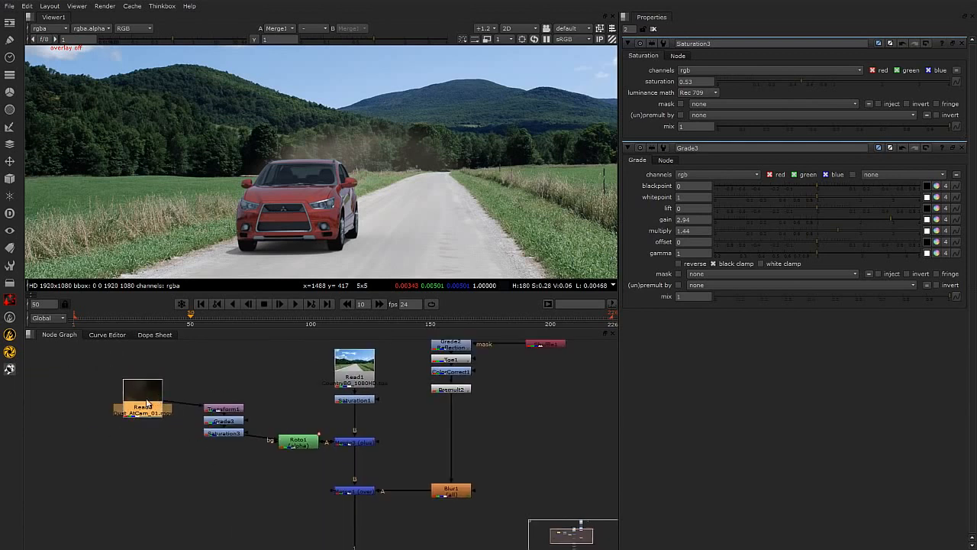
{"action": "left_click_drag", "start_coordinate": [156, 402], "coordinate": [116, 400]}
{"action": "left_click_drag", "start_coordinate": [191, 386], "coordinate": [216, 450]}
{"action": "left_click", "coordinate": [290, 513]}
{"action": "left_click_drag", "start_coordinate": [126, 370], "coordinate": [303, 477]}
{"action": "left_click_drag", "start_coordinate": [223, 434], "coordinate": [261, 433]}
{"action": "left_click_drag", "start_coordinate": [116, 398], "coordinate": [106, 402]}
{"action": "middle_click_drag", "start_coordinate": [338, 493], "coordinate": [311, 440]}
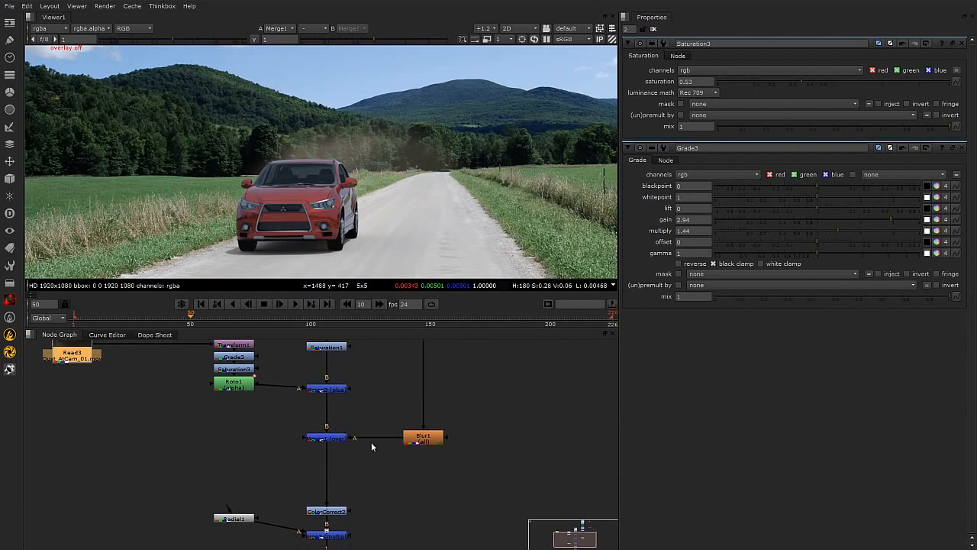
Insert a new Merge below the car merge and connect the dust Read node into its A input.
{"action": "left_click", "coordinate": [349, 482]}
{"action": "key", "text": "m"}
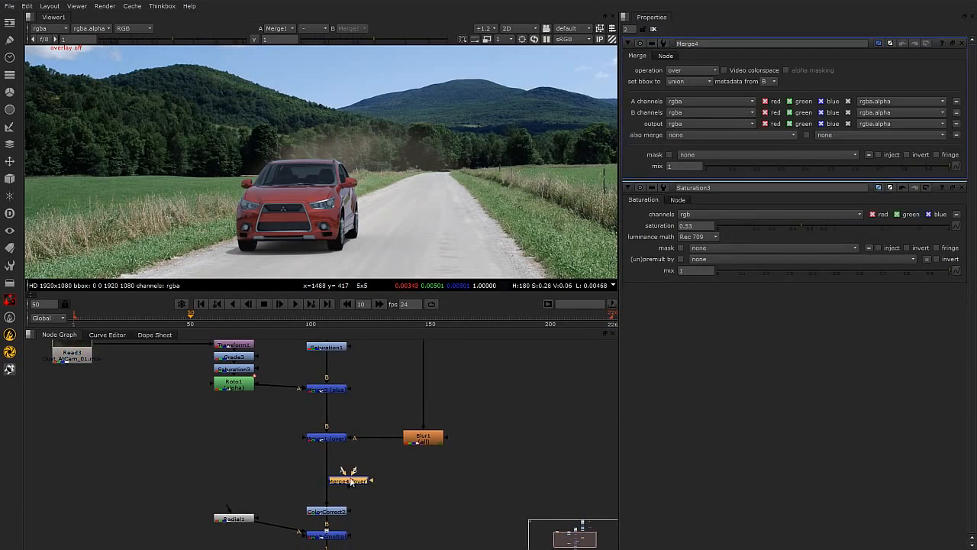
{"action": "left_click_drag", "start_coordinate": [349, 477], "coordinate": [72, 353]}
{"action": "left_click_drag", "start_coordinate": [337, 486], "coordinate": [308, 485]}
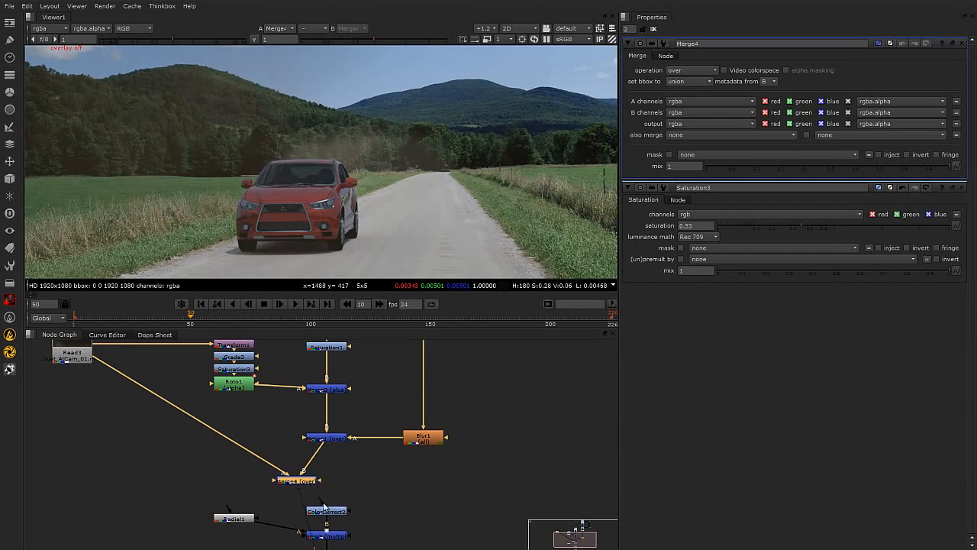
{"action": "left_click_drag", "start_coordinate": [291, 481], "coordinate": [320, 482]}
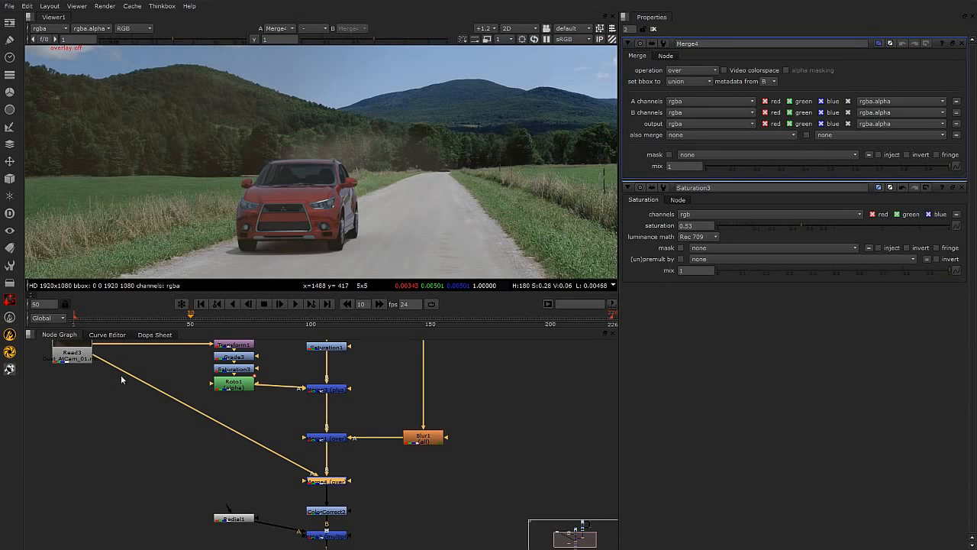
Add a Transform node between the dust Read node and the new Merge.
{"action": "left_click", "coordinate": [72, 353]}
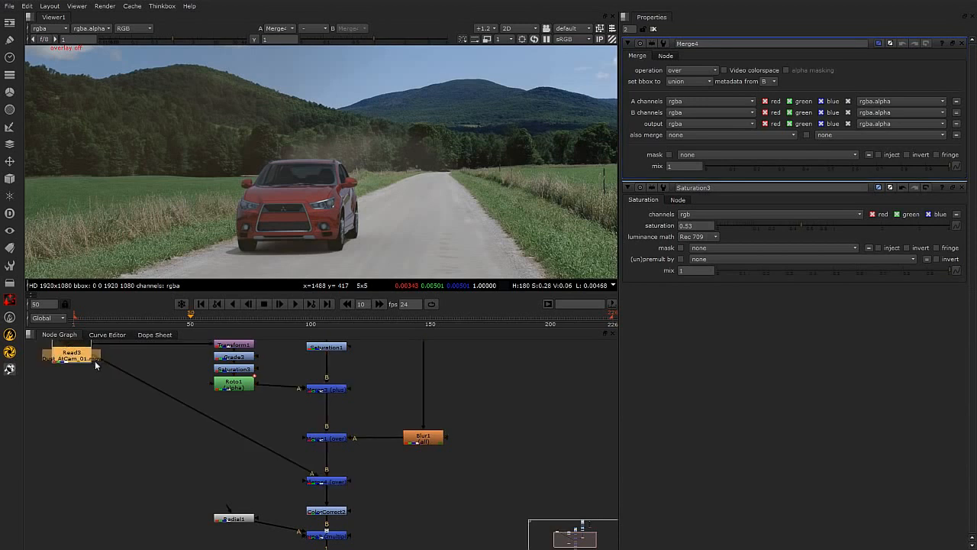
{"action": "key", "text": "Tab"}
{"action": "type", "text": "tra"}
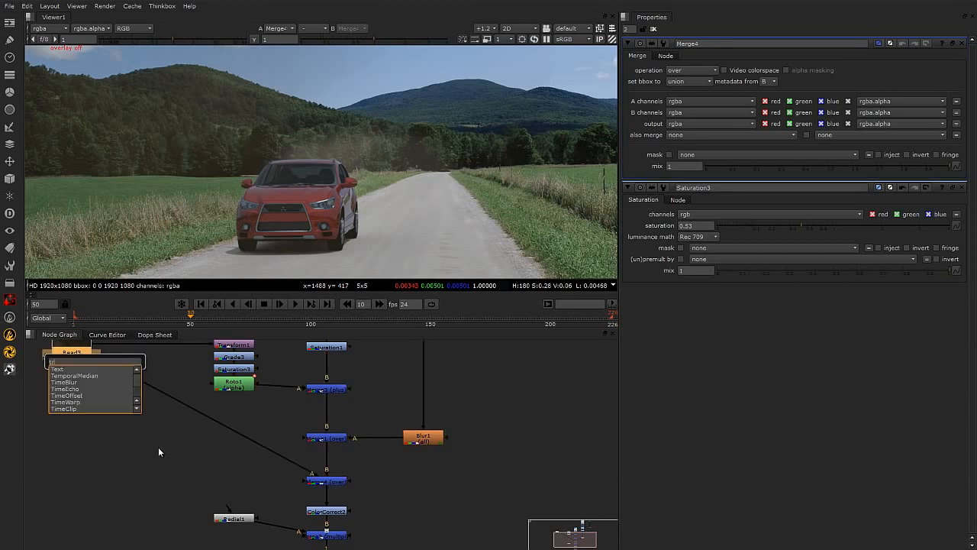
{"action": "key", "text": "Return"}
{"action": "mouse_move", "coordinate": [83, 371]}
{"action": "left_mouse_down"}
{"action": "mouse_move", "coordinate": [131, 433]}
{"action": "mouse_move", "coordinate": [116, 401]}
{"action": "mouse_move", "coordinate": [71, 358]}
{"action": "left_mouse_up"}
{"action": "left_click_drag", "start_coordinate": [124, 438], "coordinate": [180, 481]}
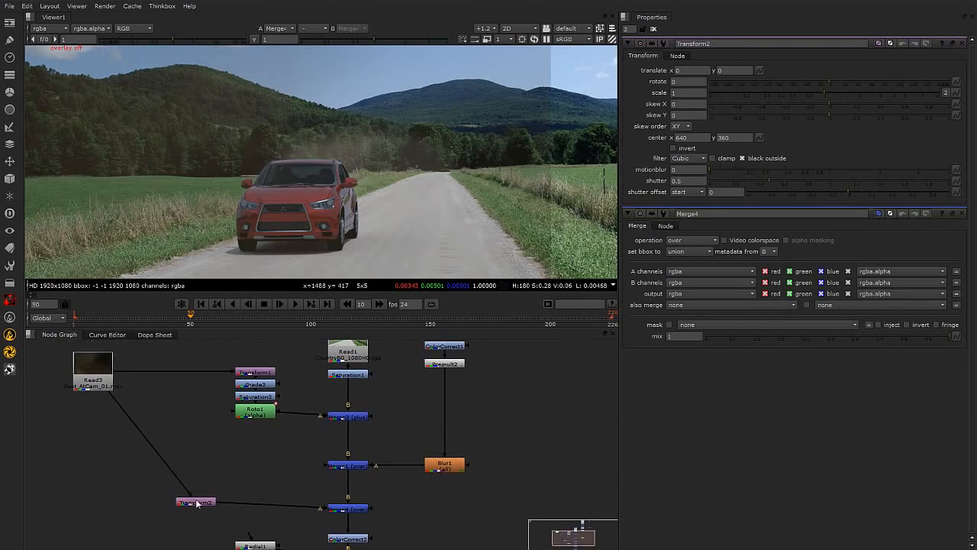
Scale and move the Transform2 dust patch beside the car: translate 266, -128, scale w 0.351, h 0.245.
{"action": "left_click", "coordinate": [197, 503]}
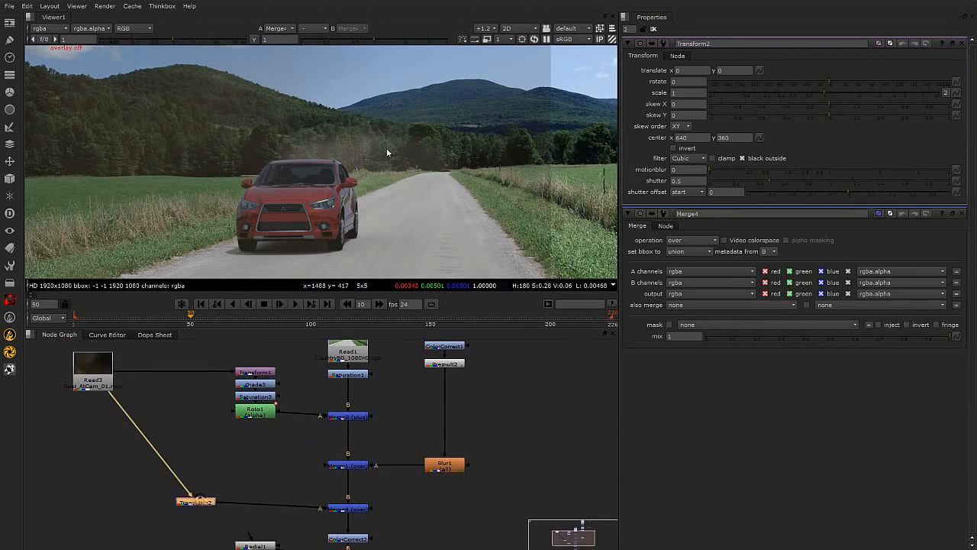
{"action": "key", "text": "1"}
{"action": "left_click_drag", "start_coordinate": [328, 166], "coordinate": [424, 149]}
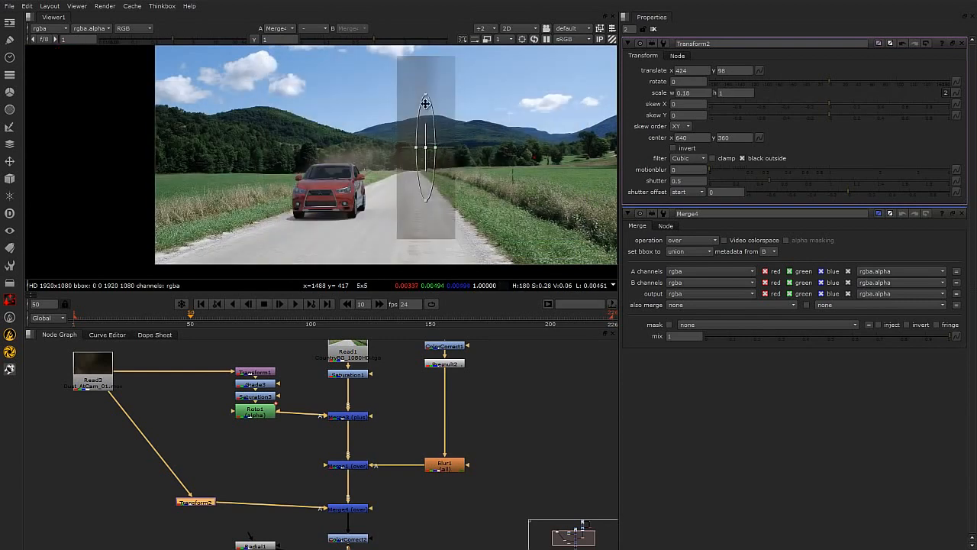
{"action": "left_click_drag", "start_coordinate": [426, 97], "coordinate": [388, 203]}
{"action": "key", "text": "ctrl+z"}
{"action": "key", "text": "ctrl+z"}
{"action": "scroll", "coordinate": [373, 204], "scroll_direction": "up", "scroll_amount": 2}
{"action": "scroll", "coordinate": [378, 205], "scroll_direction": "up", "scroll_amount": 3}
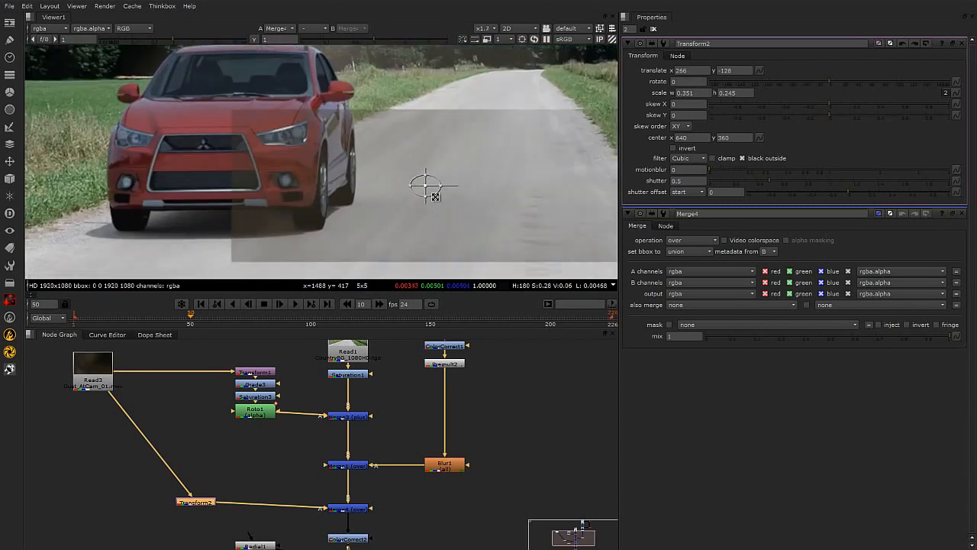
Set the new Merge4 operation to plus.
{"action": "left_click", "coordinate": [355, 509]}
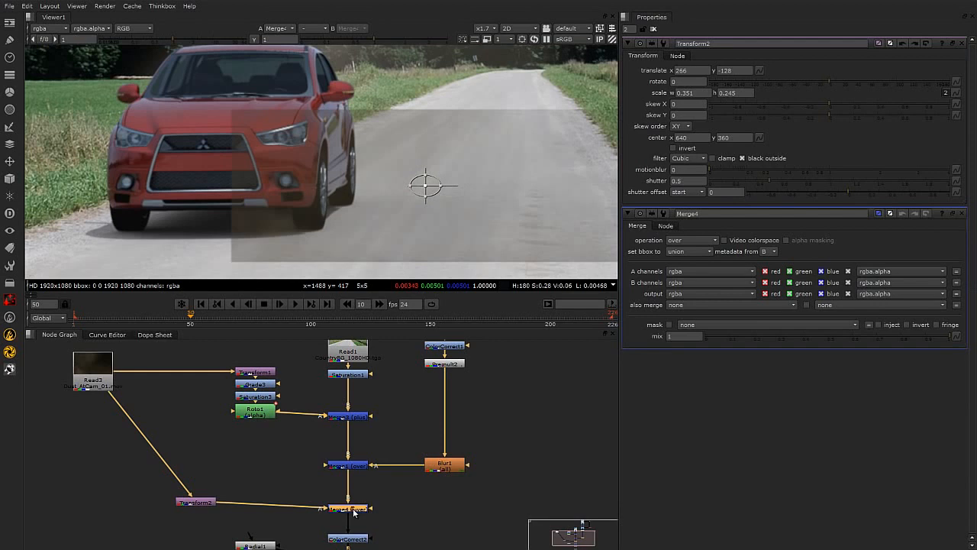
{"action": "double_click", "coordinate": [353, 513]}
{"action": "left_click", "coordinate": [698, 70]}
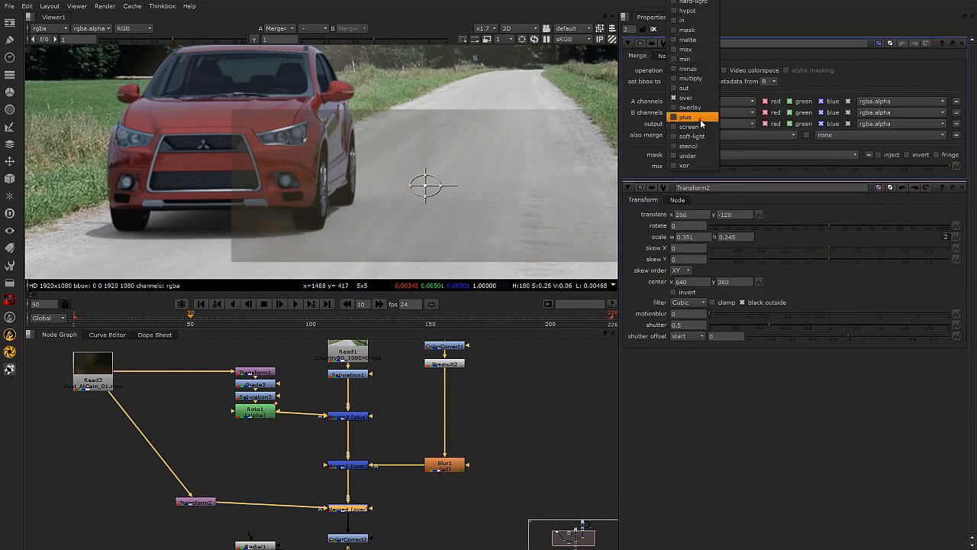
{"action": "left_click", "coordinate": [701, 117]}
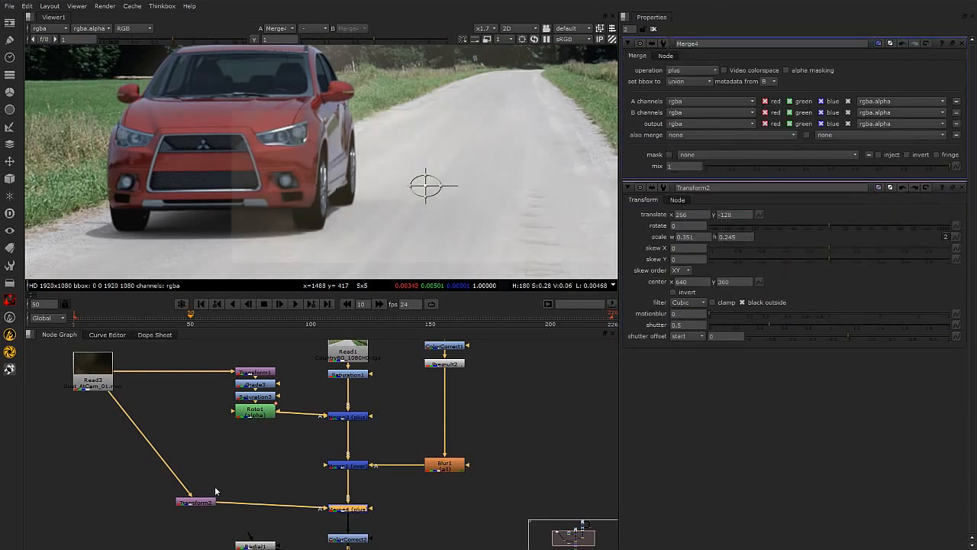
Copy the dust Grade and Saturation nodes and paste them between the dust Read node and Transform2.
{"action": "left_click_drag", "start_coordinate": [204, 506], "coordinate": [204, 512]}
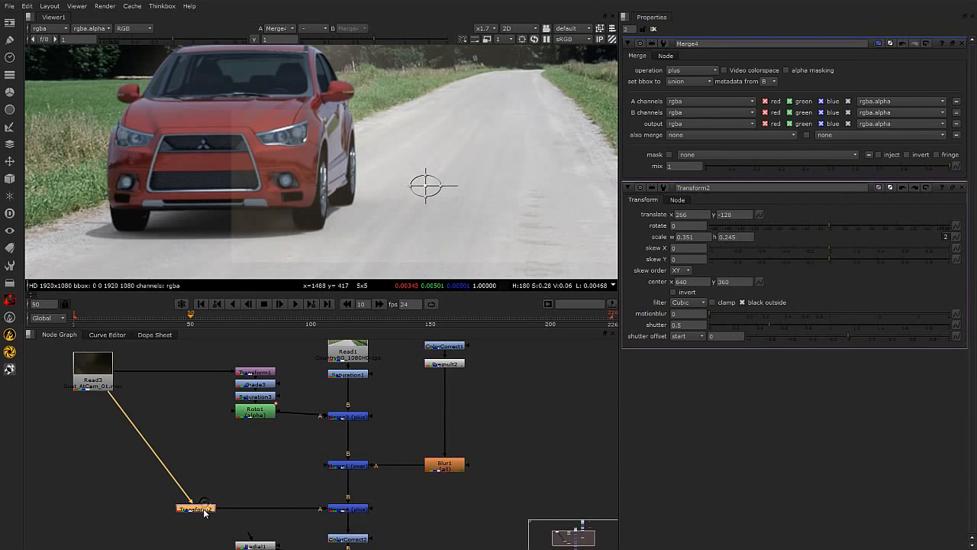
{"action": "double_click", "coordinate": [263, 396]}
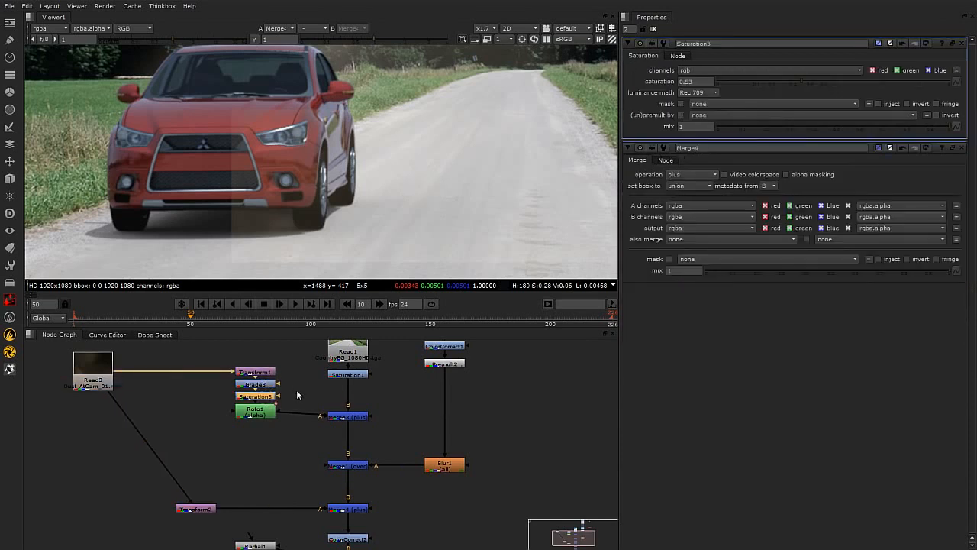
{"action": "left_click", "coordinate": [268, 387]}
{"action": "left_click", "coordinate": [268, 396], "text": "shift"}
{"action": "left_click", "coordinate": [219, 466]}
{"action": "key", "text": "ctrl+v"}
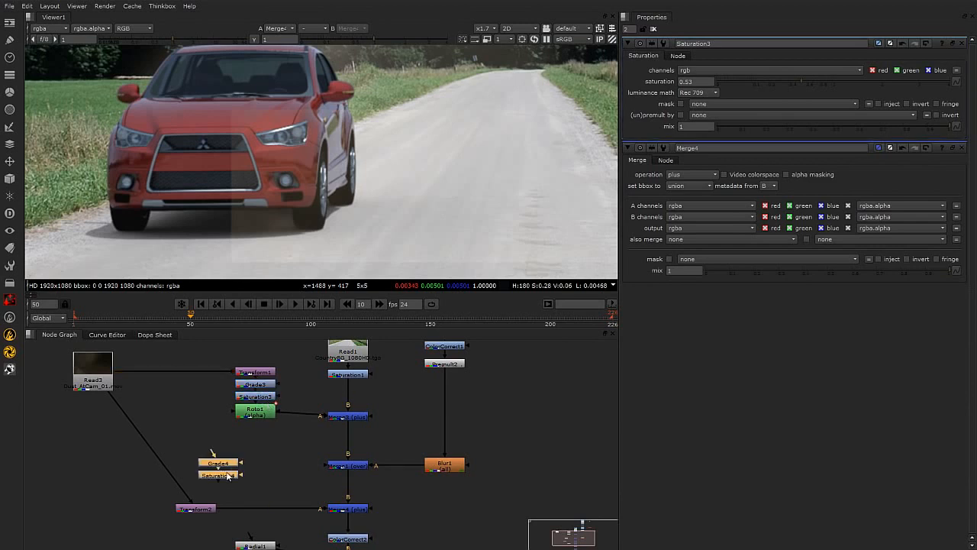
{"action": "left_click_drag", "start_coordinate": [193, 479], "coordinate": [171, 474]}
{"action": "left_click", "coordinate": [79, 457]}
{"action": "left_click", "coordinate": [234, 464]}
{"action": "left_click_drag", "start_coordinate": [149, 440], "coordinate": [155, 466]}
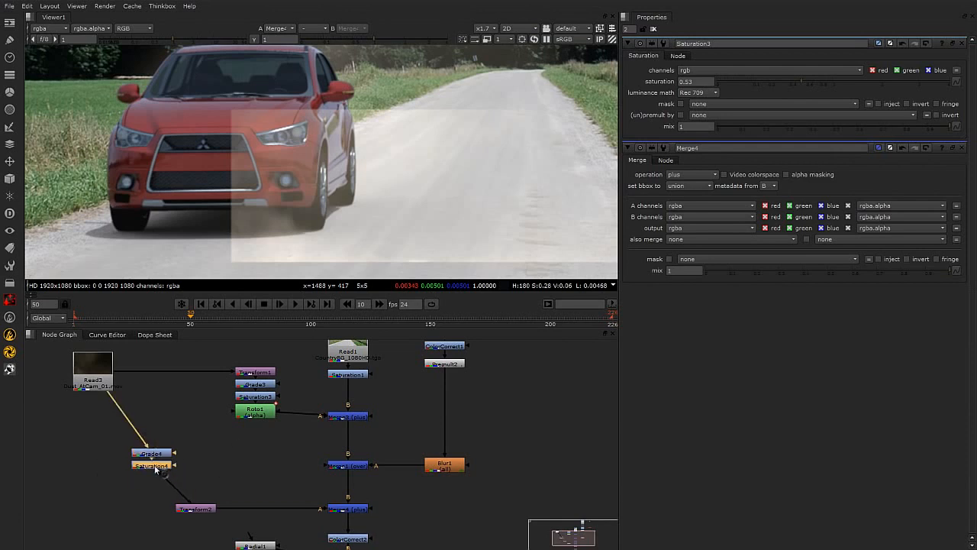
Narrow and reposition the Transform2 patch to translate 205, -114.5 with width scale 0.176.
{"action": "double_click", "coordinate": [197, 510]}
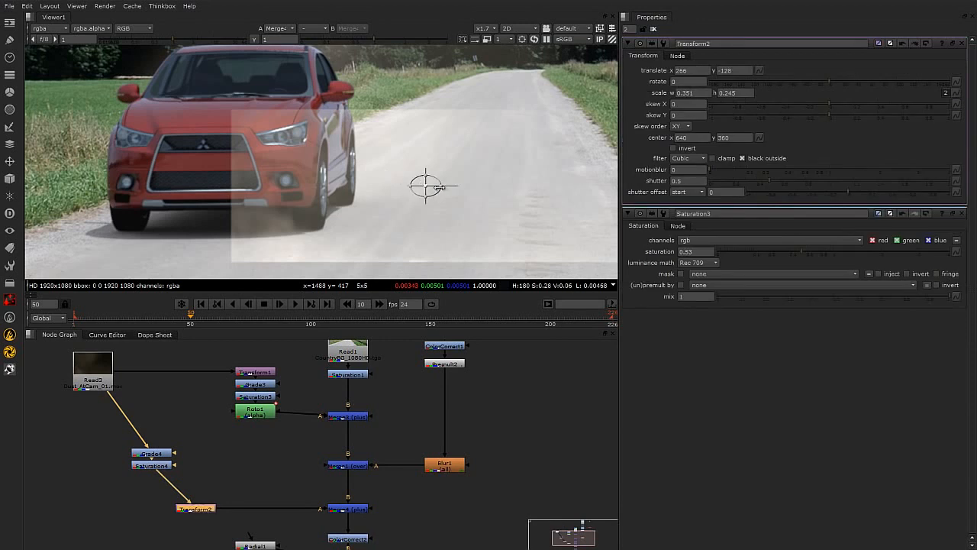
{"action": "left_click_drag", "start_coordinate": [438, 186], "coordinate": [377, 181]}
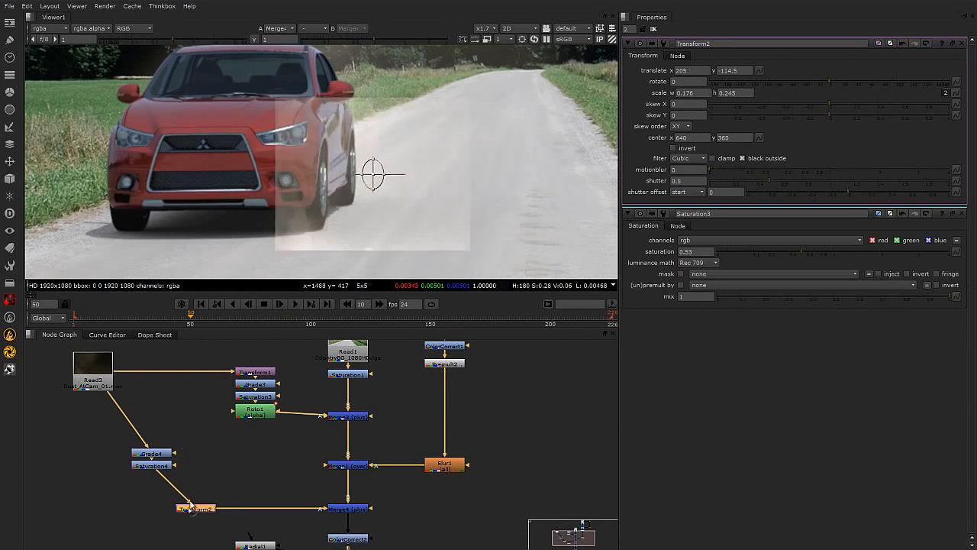
Add a FrameHold after the dust Read node and set its first frame to 21.
{"action": "left_click", "coordinate": [93, 367]}
{"action": "key", "text": "1"}
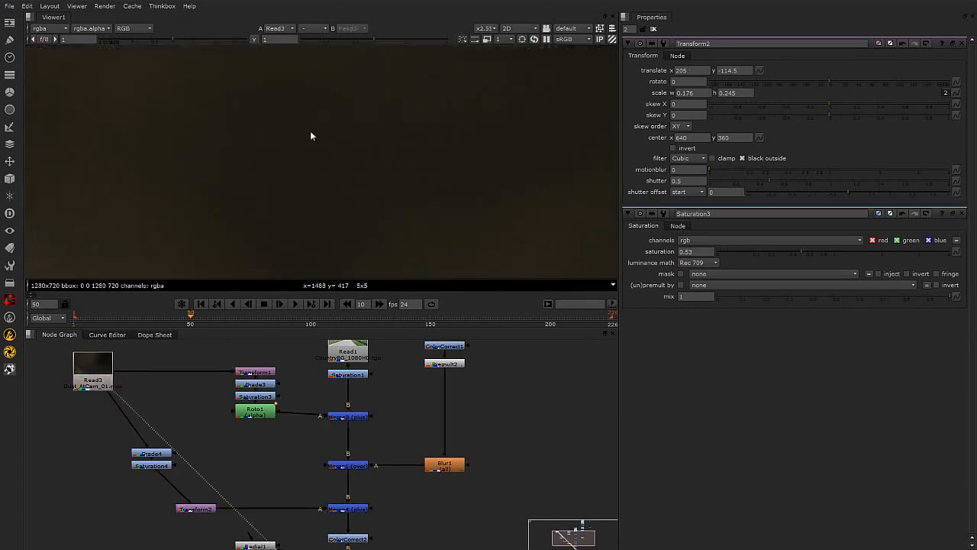
{"action": "scroll", "coordinate": [327, 117], "scroll_direction": "down", "scroll_amount": 8}
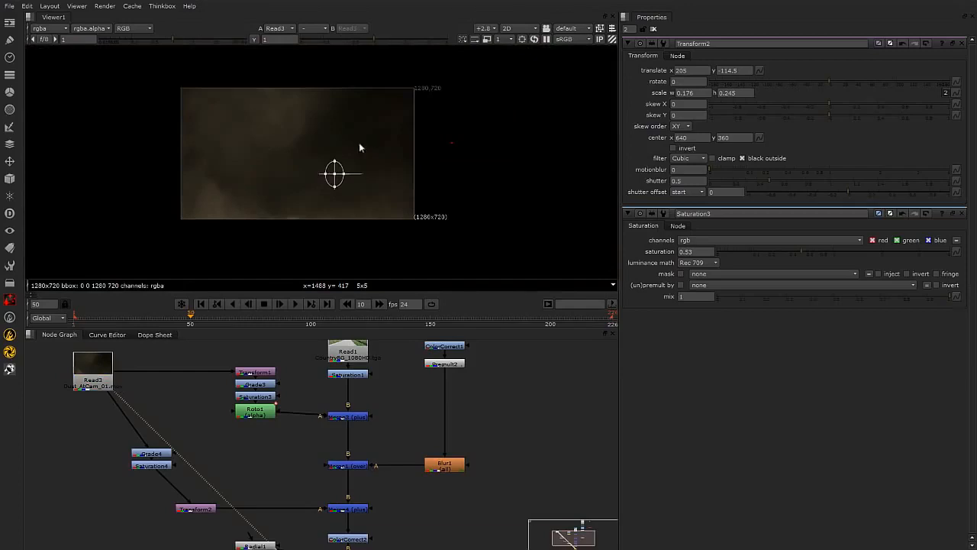
{"action": "key", "text": "Tab"}
{"action": "type", "text": "fr"}
{"action": "key", "text": "Return"}
{"action": "key", "text": "Up"}
{"action": "key", "text": "Up"}
{"action": "key", "text": "Up"}
{"action": "key", "text": "Up"}
{"action": "key", "text": "Up"}
{"action": "key", "text": "Up"}
{"action": "key", "text": "Up"}
{"action": "key", "text": "Up"}
{"action": "key", "text": "Up"}
{"action": "key", "text": "Up"}
{"action": "key", "text": "Up"}
{"action": "key", "text": "Up"}
{"action": "key", "text": "Up"}
{"action": "key", "text": "Up"}
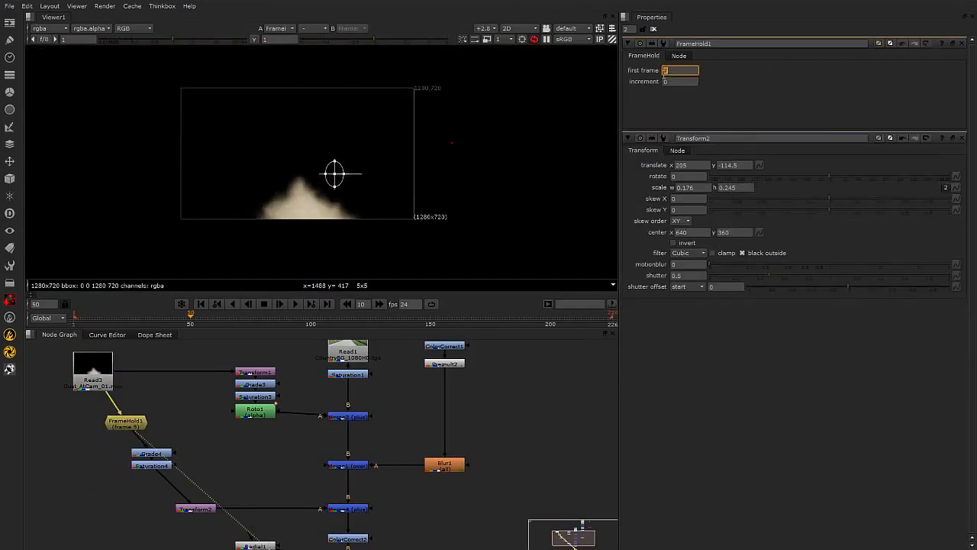
{"action": "key", "text": "Up"}
{"action": "key", "text": "Up"}
{"action": "key", "text": "Up"}
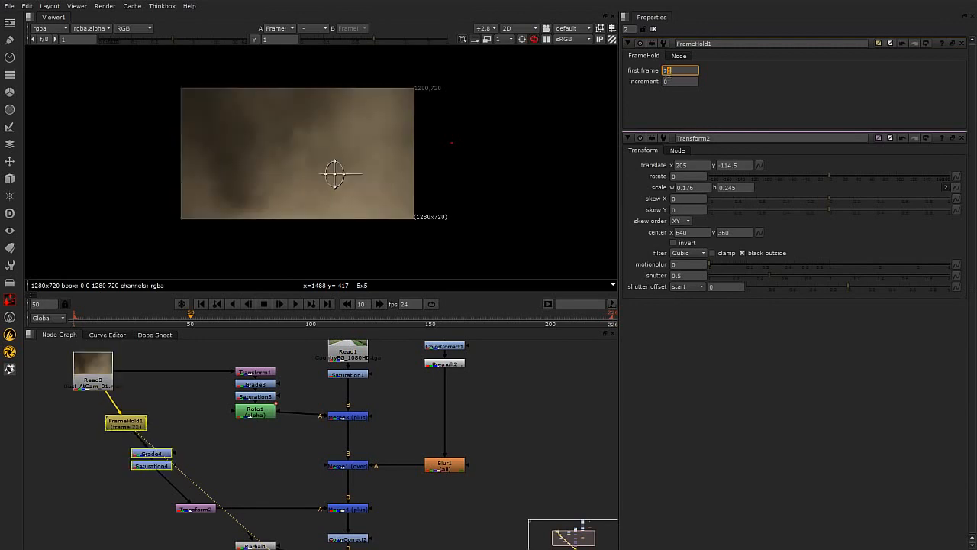
{"action": "left_click", "coordinate": [145, 506]}
{"action": "left_click", "coordinate": [194, 509]}
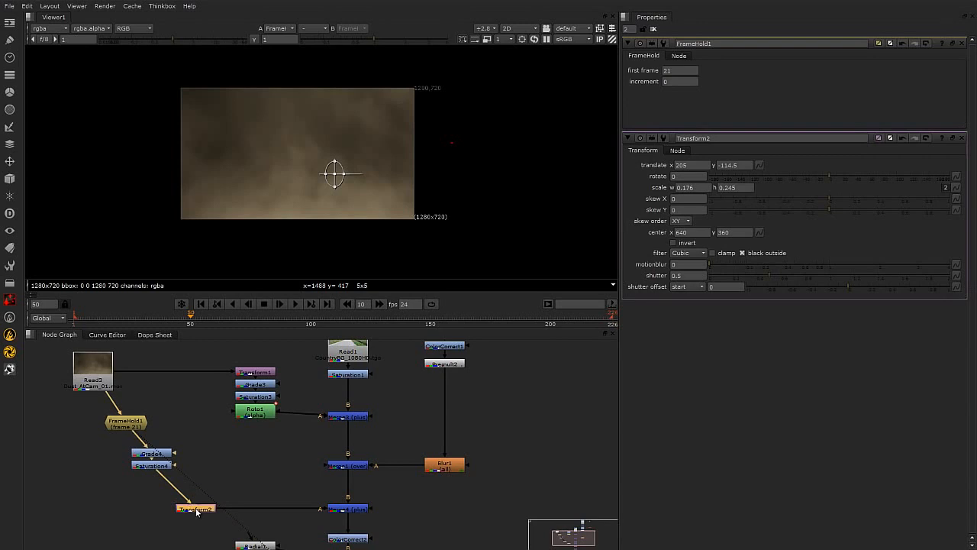
View the dust Merge composite and nudge the dust patch to translate 207, -111.
{"action": "key", "text": "1"}
{"action": "scroll", "coordinate": [322, 163], "scroll_direction": "up", "scroll_amount": 4}
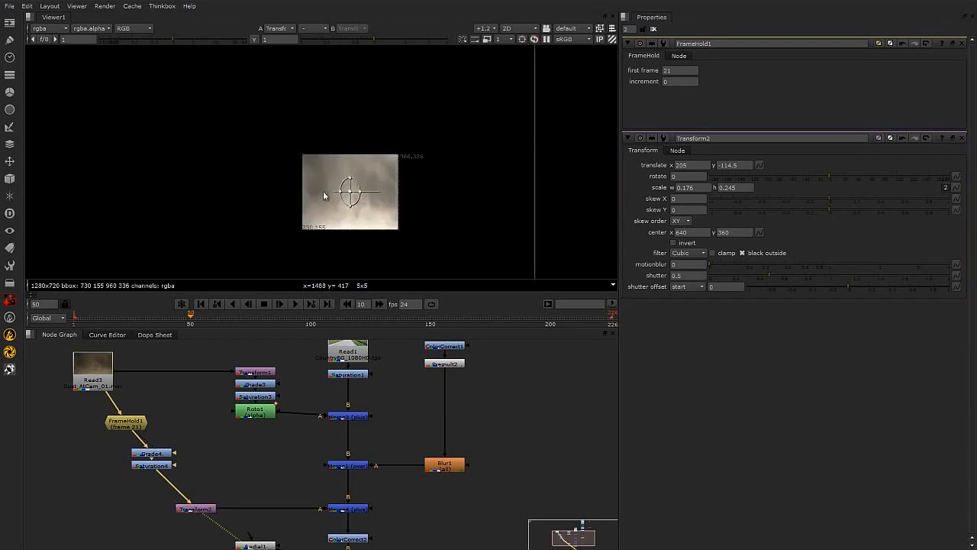
{"action": "middle_click_drag", "start_coordinate": [263, 489], "coordinate": [241, 466]}
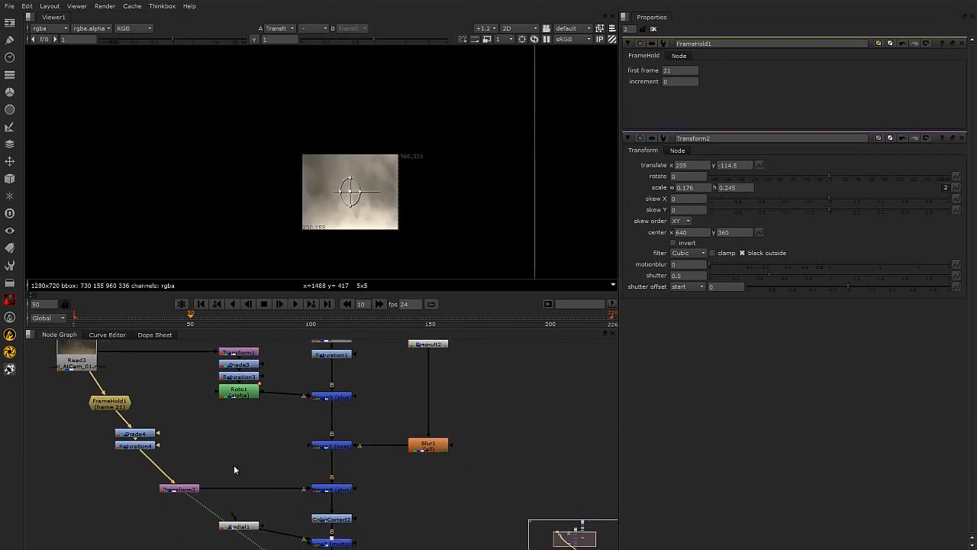
{"action": "left_click", "coordinate": [334, 484]}
{"action": "middle_click_drag", "start_coordinate": [339, 496], "coordinate": [332, 469]}
{"action": "key", "text": "1"}
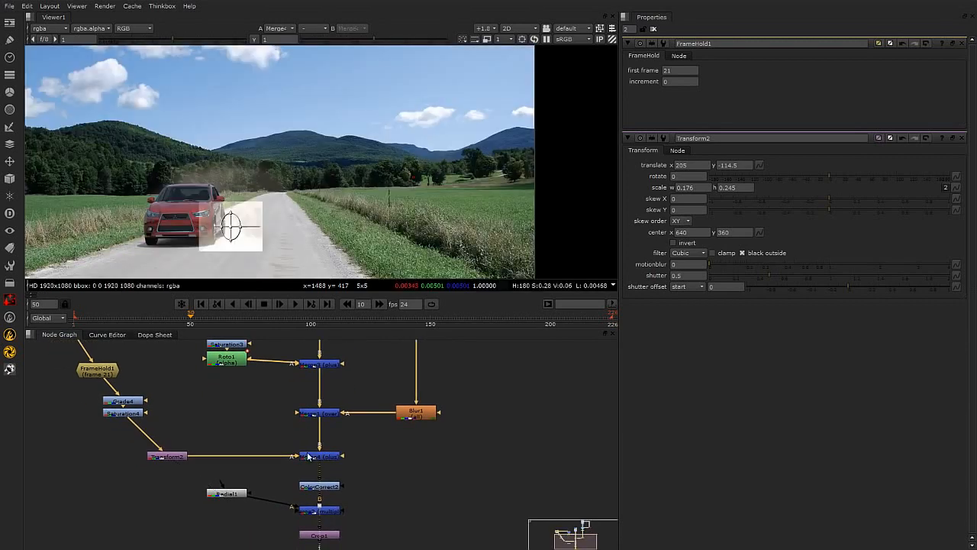
{"action": "scroll", "coordinate": [204, 223], "scroll_direction": "up", "scroll_amount": 1}
{"action": "scroll", "coordinate": [204, 222], "scroll_direction": "up", "scroll_amount": 2}
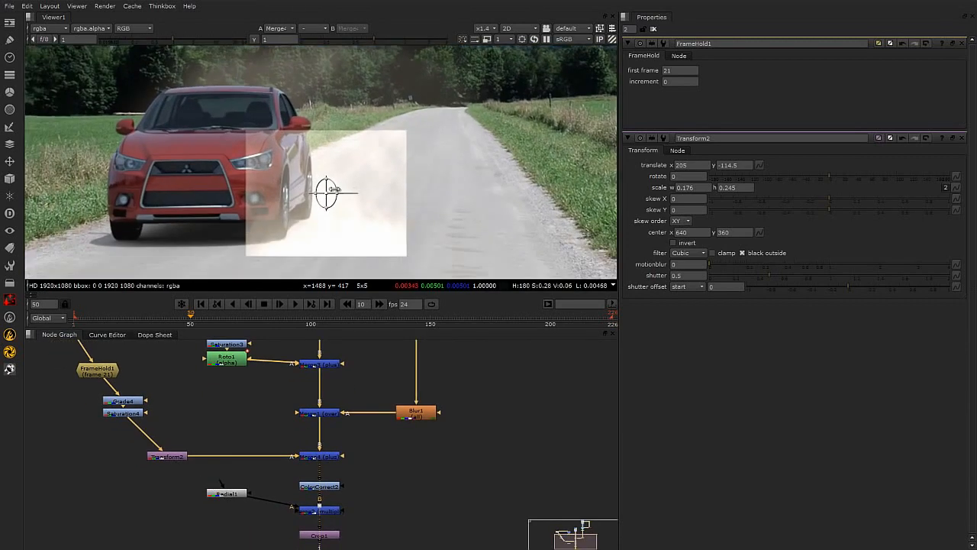
{"action": "mouse_move", "coordinate": [333, 197]}
{"action": "left_mouse_down"}
{"action": "mouse_move", "coordinate": [327, 180]}
{"action": "mouse_move", "coordinate": [331, 198]}
{"action": "left_mouse_up"}
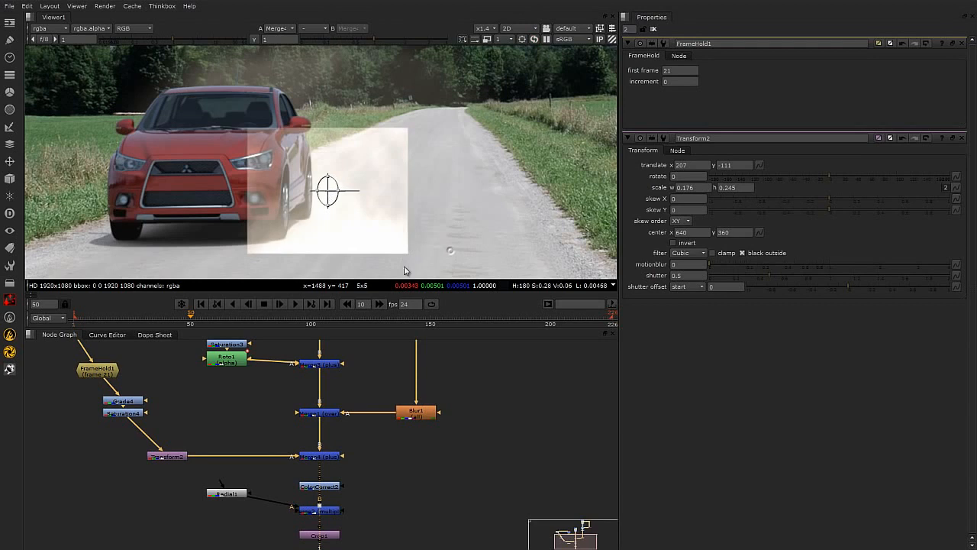
Add a Roto node and connect it as the mask input of the dust Merge node.
{"action": "left_click", "coordinate": [219, 508]}
{"action": "left_click_drag", "start_coordinate": [234, 501], "coordinate": [230, 517]}
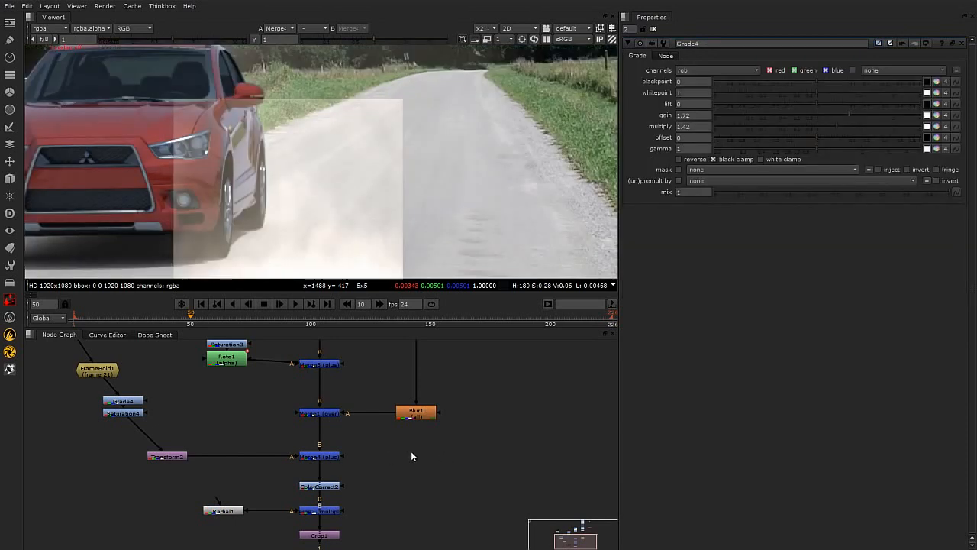
{"action": "key", "text": "Tab"}
{"action": "type", "text": "rot"}
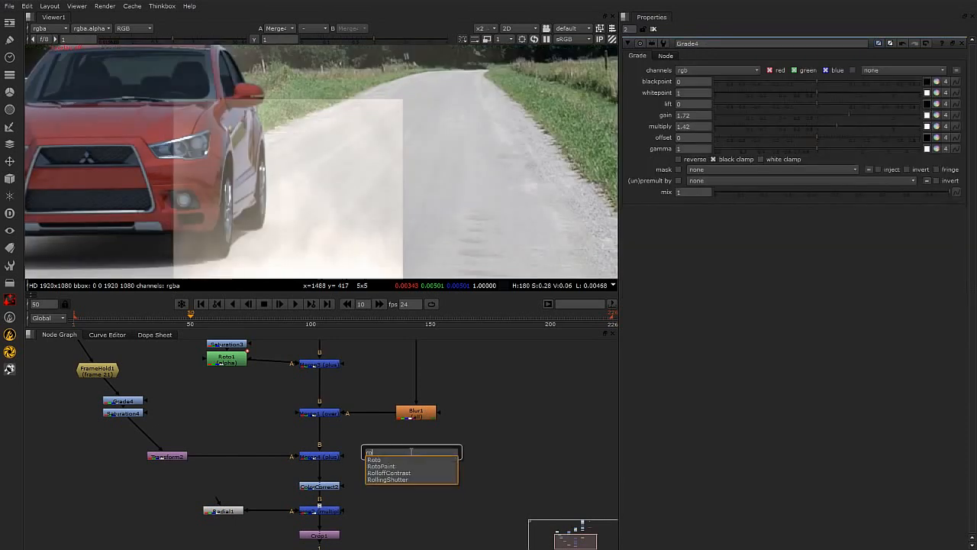
{"action": "key", "text": "Return"}
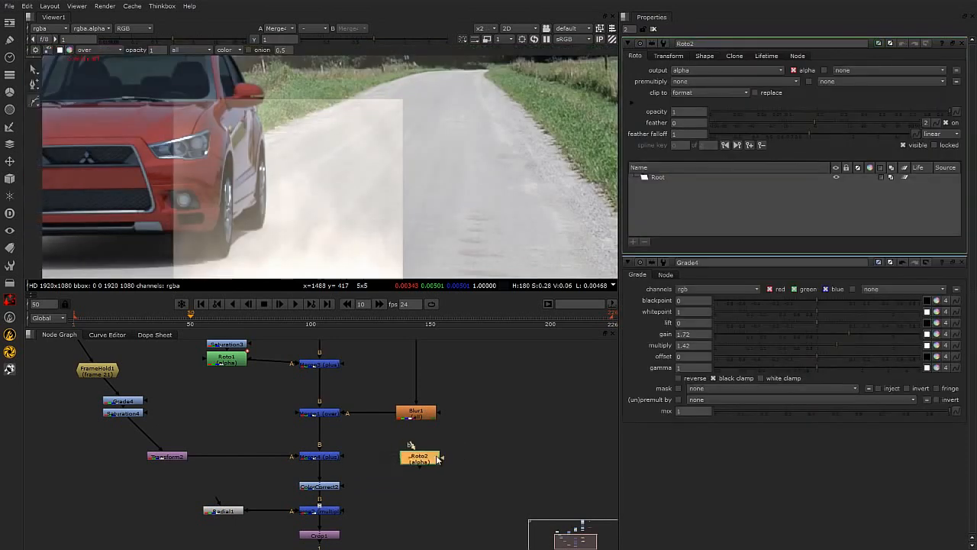
{"action": "left_click_drag", "start_coordinate": [397, 456], "coordinate": [421, 456]}
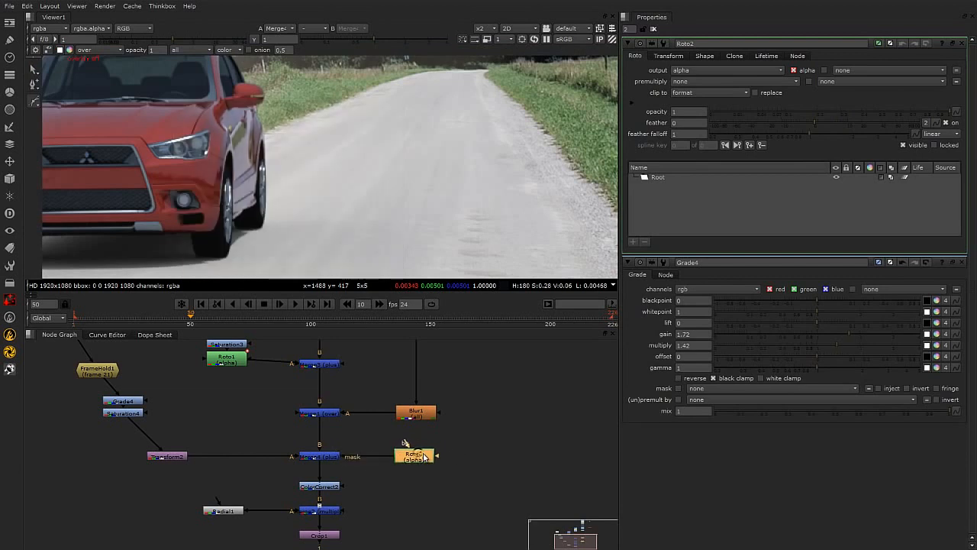
Raise the dust Grade4 gain to 1.92.
{"action": "double_click", "coordinate": [129, 402]}
{"action": "left_click_drag", "start_coordinate": [851, 114], "coordinate": [858, 116]}
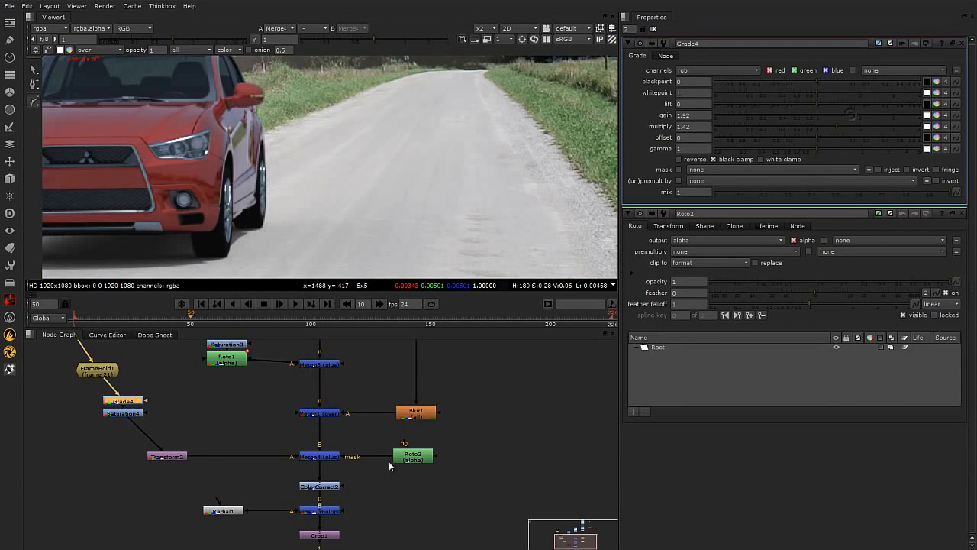
{"action": "left_click", "coordinate": [309, 463]}
{"action": "left_click", "coordinate": [314, 456]}
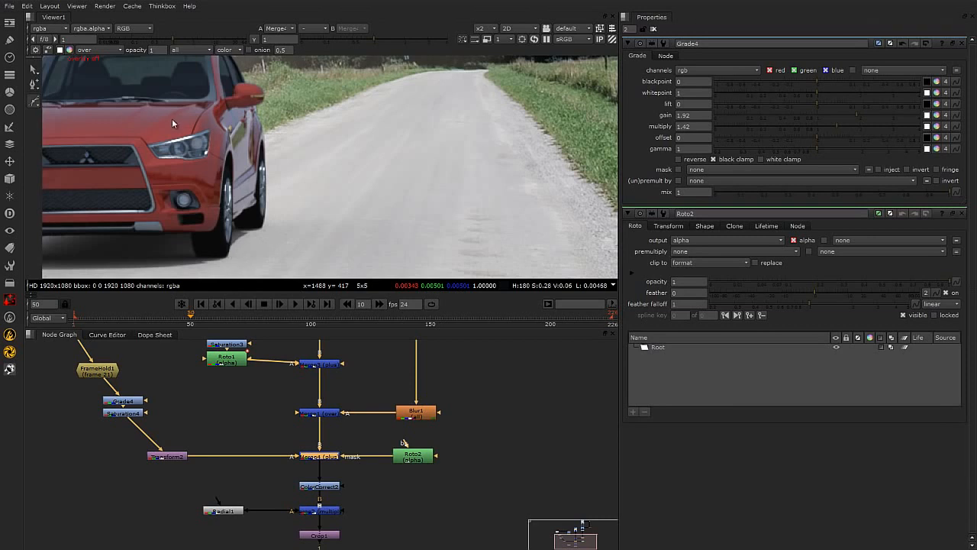
Draw a closed Bezier roto shape around the dust area beside the car's front wheel.
{"action": "left_click", "coordinate": [229, 250]}
{"action": "left_click", "coordinate": [283, 237]}
{"action": "left_click", "coordinate": [343, 193]}
{"action": "left_click", "coordinate": [350, 148]}
{"action": "left_click", "coordinate": [312, 114]}
{"action": "left_click", "coordinate": [270, 142]}
{"action": "left_click", "coordinate": [259, 186]}
{"action": "left_click", "coordinate": [244, 219]}
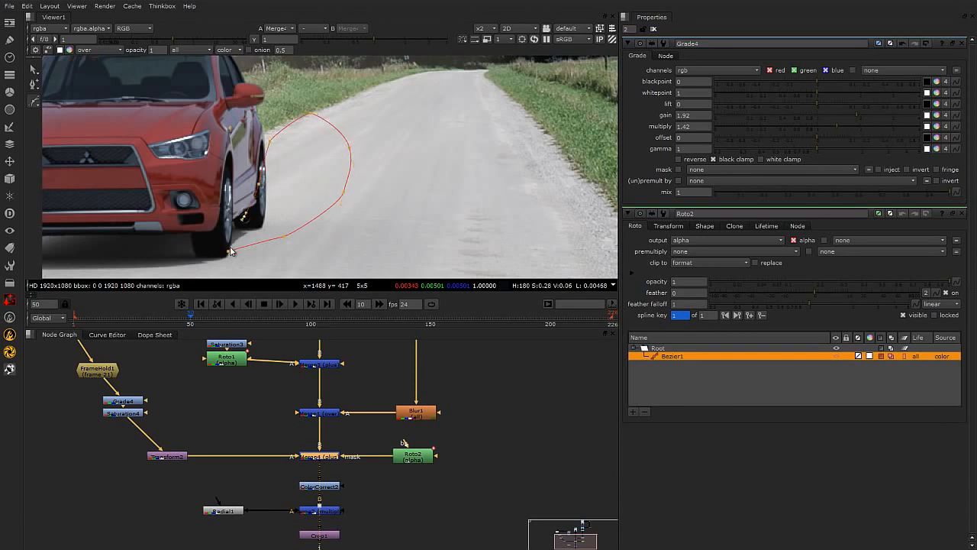
{"action": "left_click", "coordinate": [231, 249]}
{"action": "left_click", "coordinate": [408, 214]}
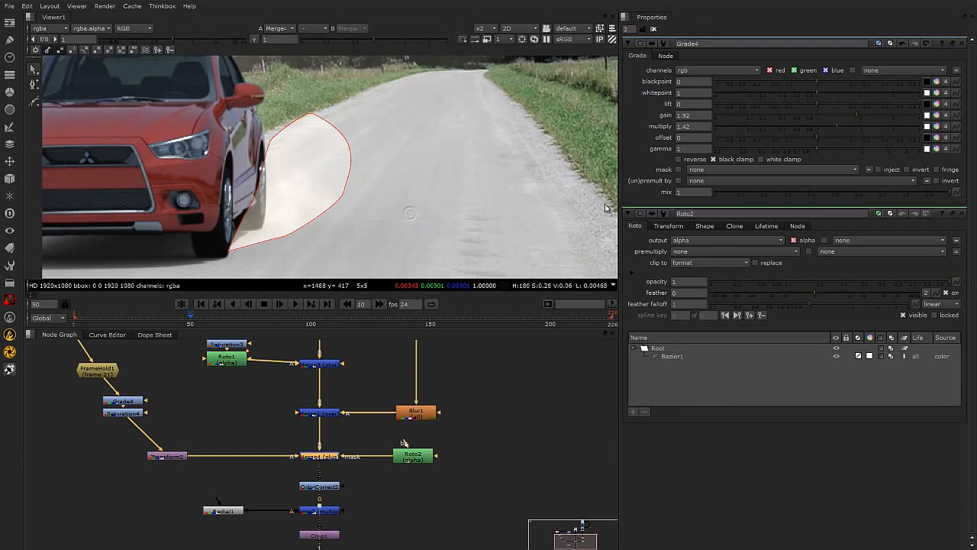
{"action": "mouse_move", "coordinate": [817, 148]}
{"action": "left_mouse_down"}
{"action": "mouse_move", "coordinate": [827, 146]}
{"action": "mouse_move", "coordinate": [817, 149]}
{"action": "left_mouse_up"}
{"action": "left_click", "coordinate": [532, 364]}
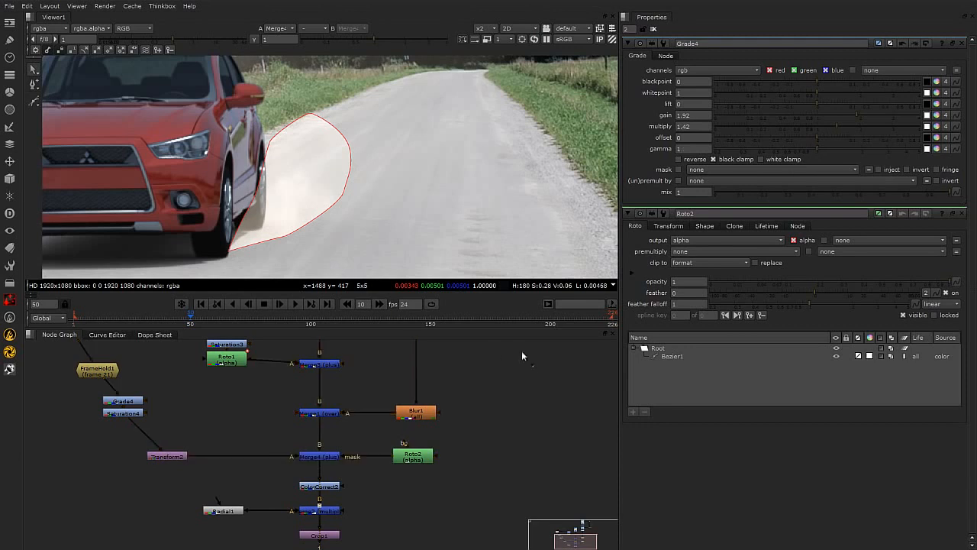
{"action": "left_click", "coordinate": [260, 187]}
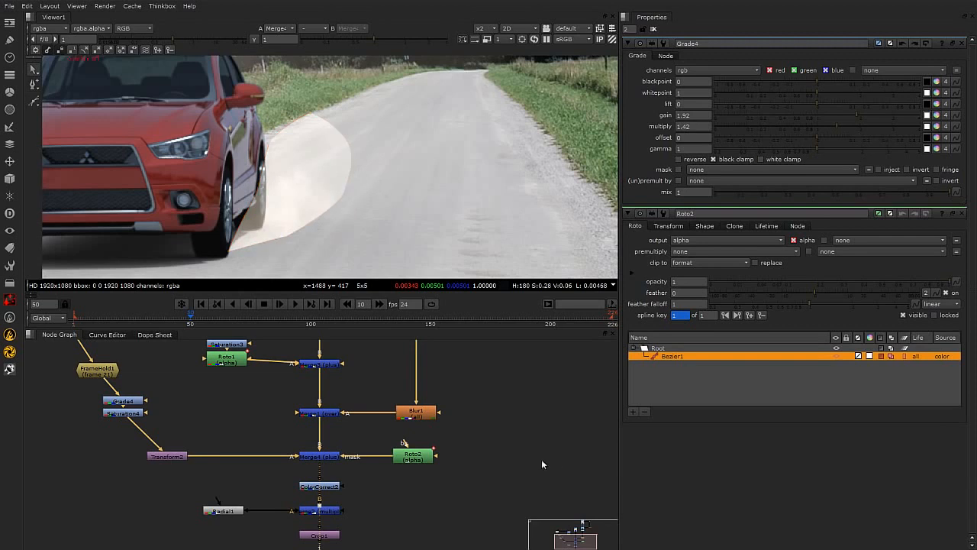
Insert a Blur between Roto2 and the dust Merge mask and set its size to 13.6.
{"action": "left_click_drag", "start_coordinate": [417, 460], "coordinate": [450, 461]}
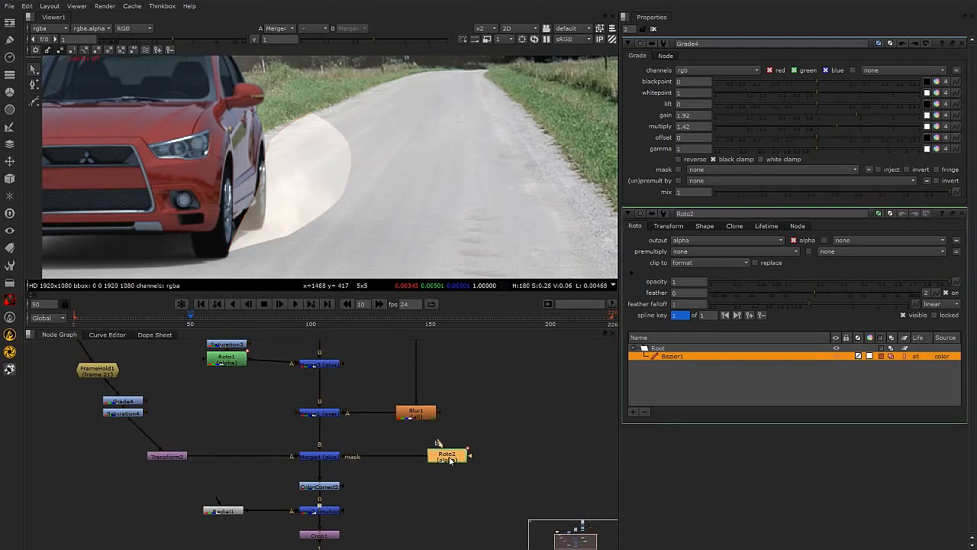
{"action": "key", "text": "Tab"}
{"action": "type", "text": "blur"}
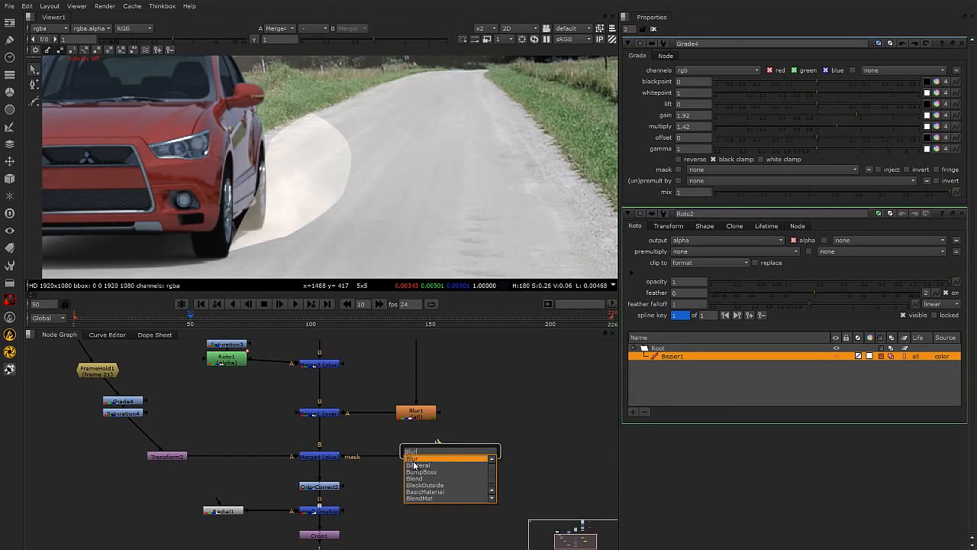
{"action": "key", "text": "Return"}
{"action": "left_click_drag", "start_coordinate": [442, 481], "coordinate": [385, 464]}
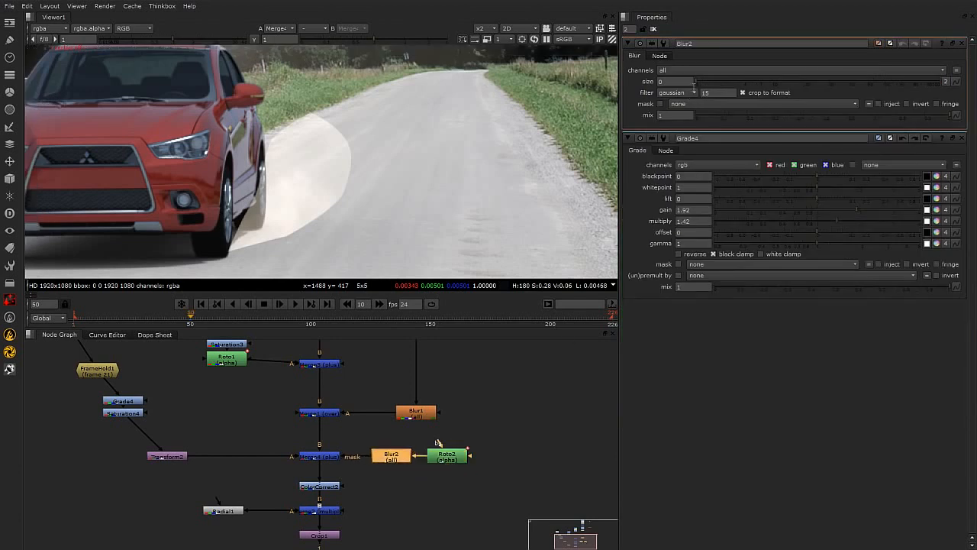
{"action": "left_click_drag", "start_coordinate": [735, 79], "coordinate": [794, 84]}
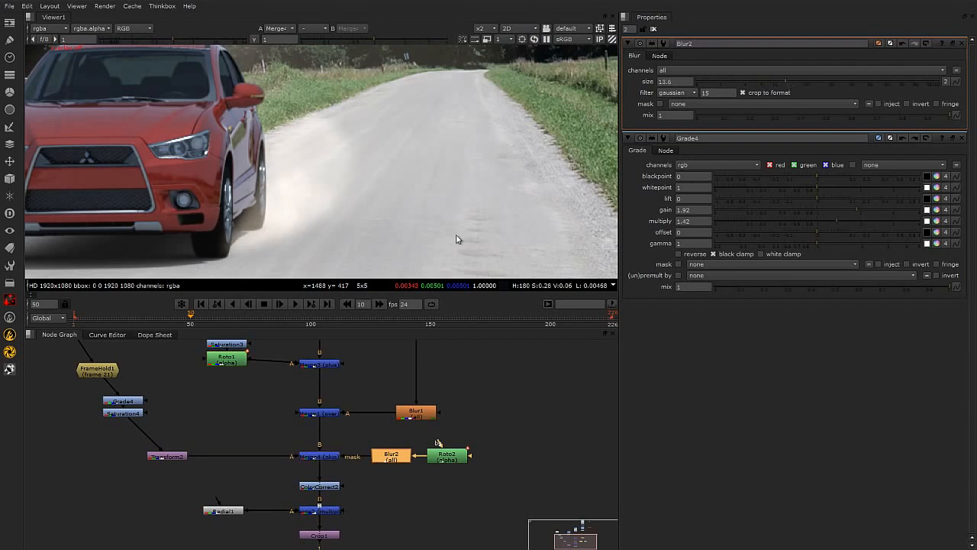
Reposition the Transform2 node and set the dust Merge4 operation to screen.
{"action": "left_click", "coordinate": [166, 458]}
{"action": "mouse_move", "coordinate": [157, 383]}
{"action": "middle_mouse_down"}
{"action": "mouse_move", "coordinate": [228, 417]}
{"action": "mouse_move", "coordinate": [151, 393]}
{"action": "middle_mouse_up"}
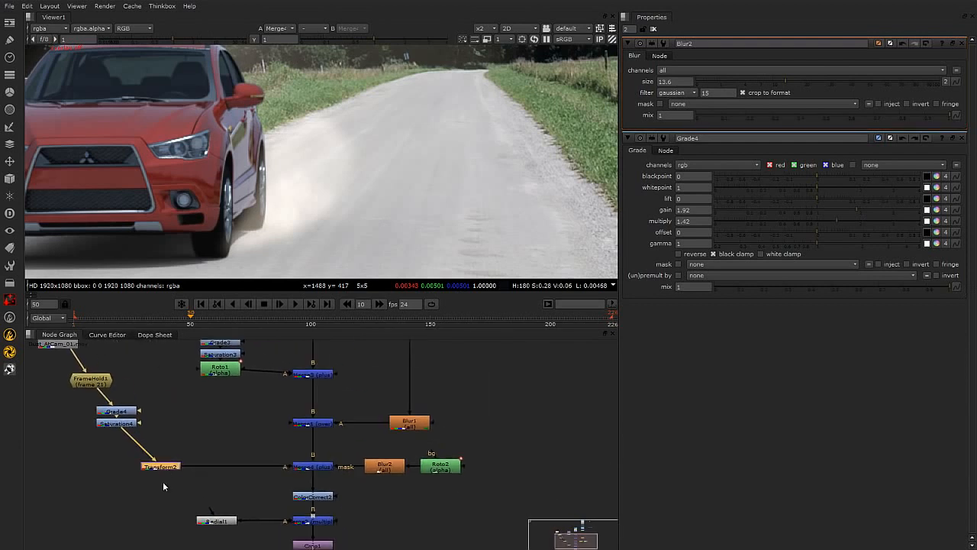
{"action": "left_click_drag", "start_coordinate": [170, 468], "coordinate": [223, 468]}
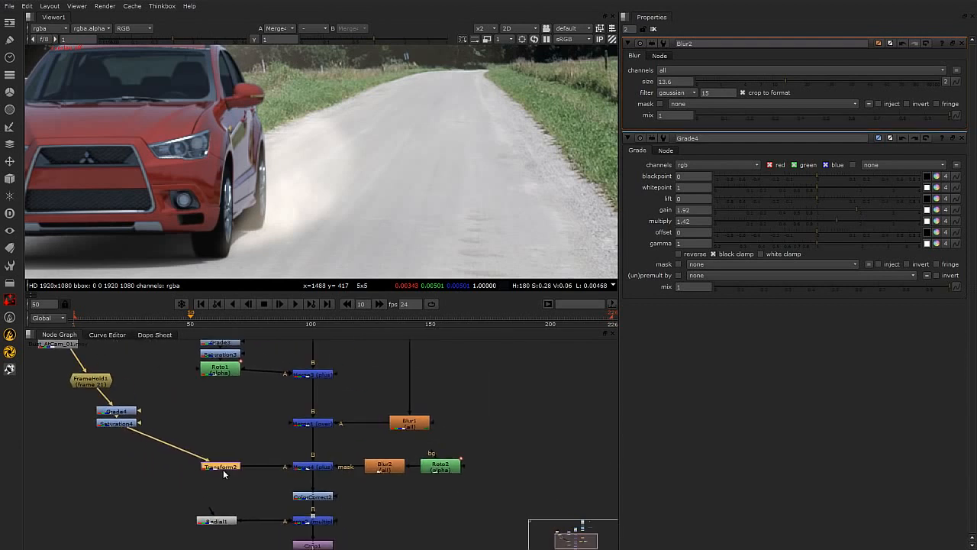
{"action": "left_click", "coordinate": [323, 473]}
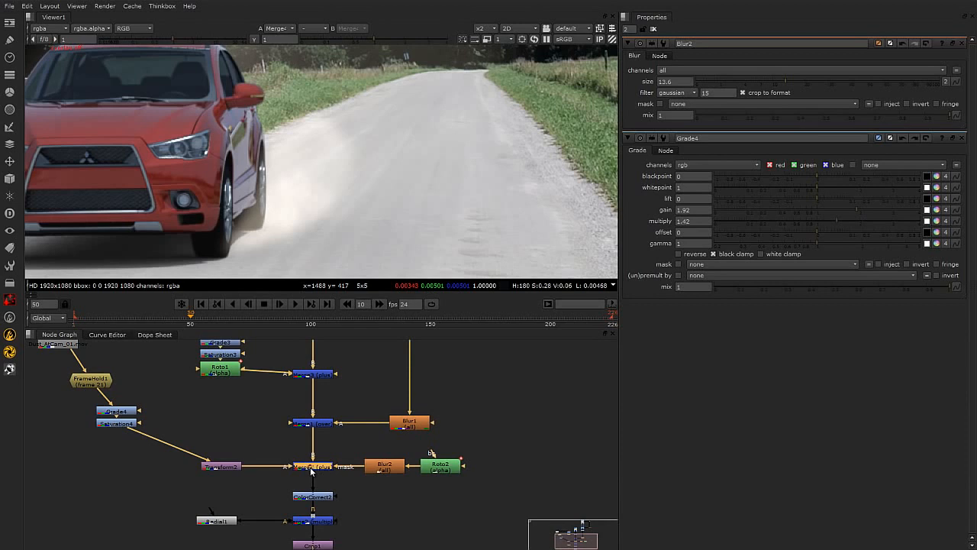
{"action": "double_click", "coordinate": [311, 472]}
{"action": "left_click", "coordinate": [698, 70]}
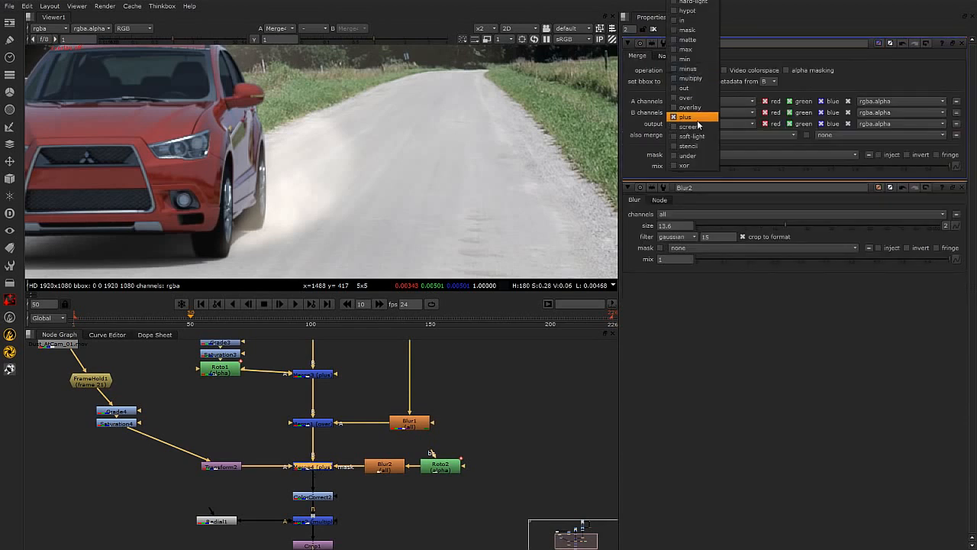
{"action": "left_click", "coordinate": [690, 127]}
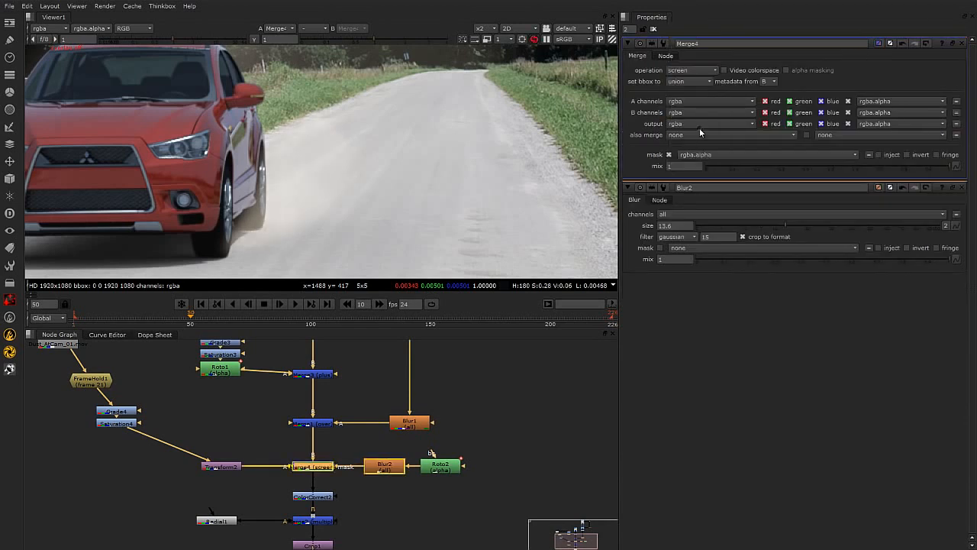
{"action": "left_click", "coordinate": [524, 374]}
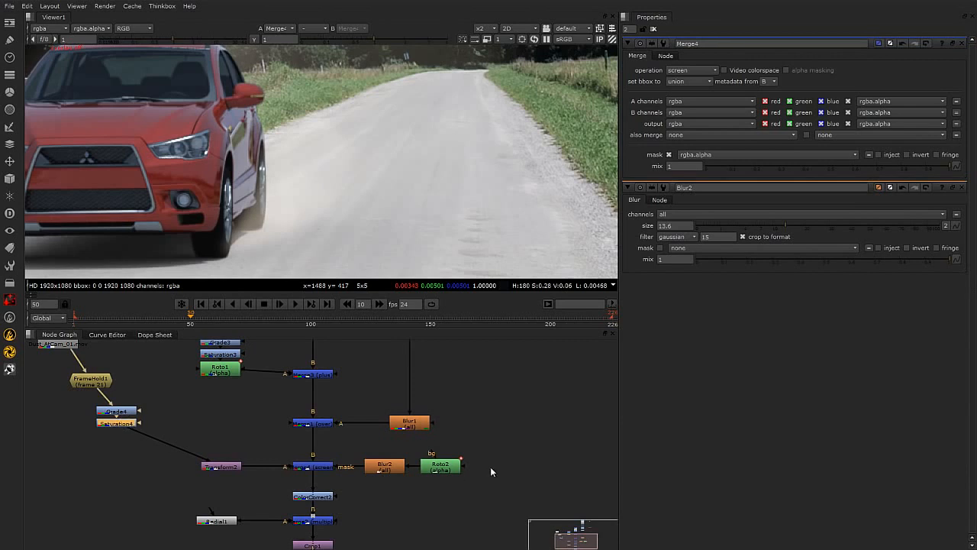
Adjust the Roto2 shape's points and tangents along the car's wheel and the dust's outer edge.
{"action": "double_click", "coordinate": [450, 469]}
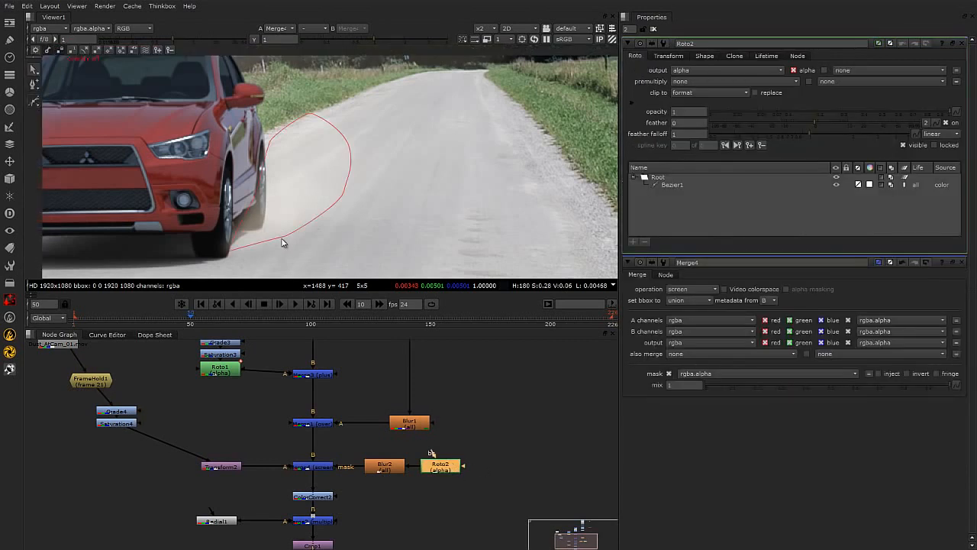
{"action": "left_click", "coordinate": [281, 243]}
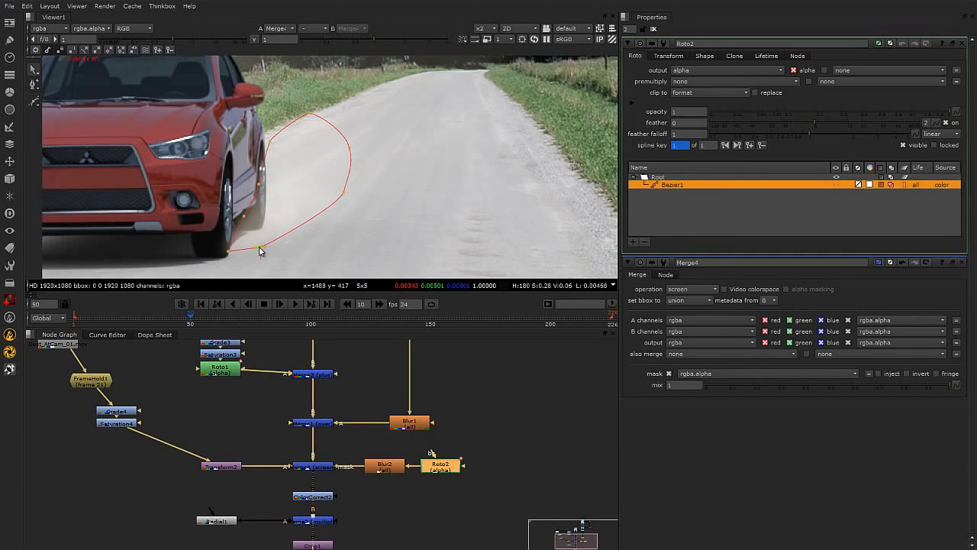
{"action": "left_click_drag", "start_coordinate": [182, 75], "coordinate": [397, 265]}
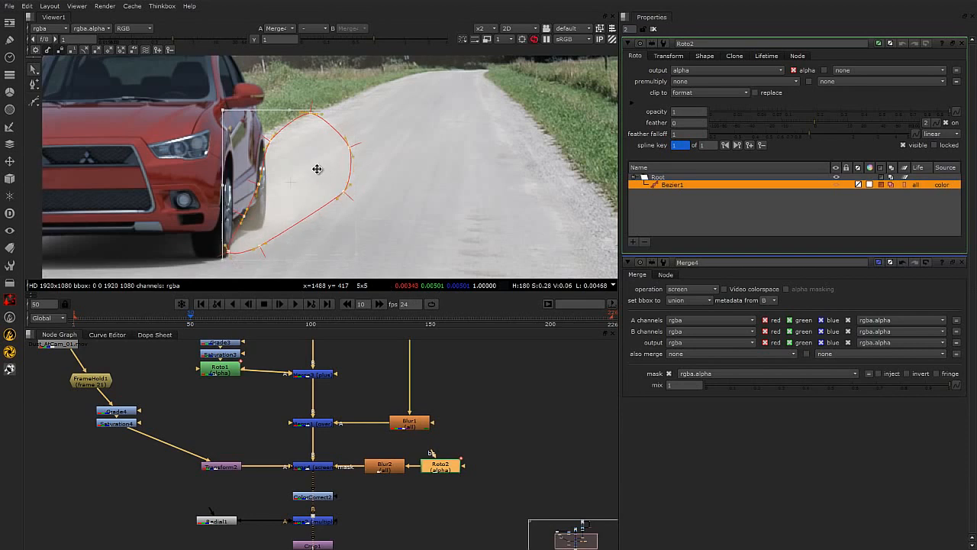
{"action": "left_click", "coordinate": [384, 236]}
{"action": "left_click_drag", "start_coordinate": [260, 246], "coordinate": [278, 244]}
{"action": "left_click_drag", "start_coordinate": [242, 215], "coordinate": [238, 213]}
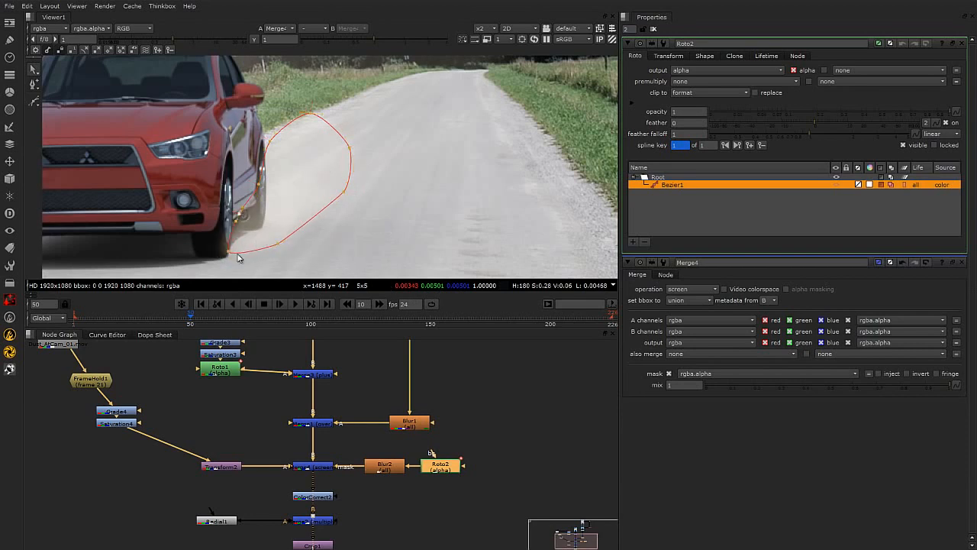
{"action": "left_click_drag", "start_coordinate": [229, 251], "coordinate": [274, 233]}
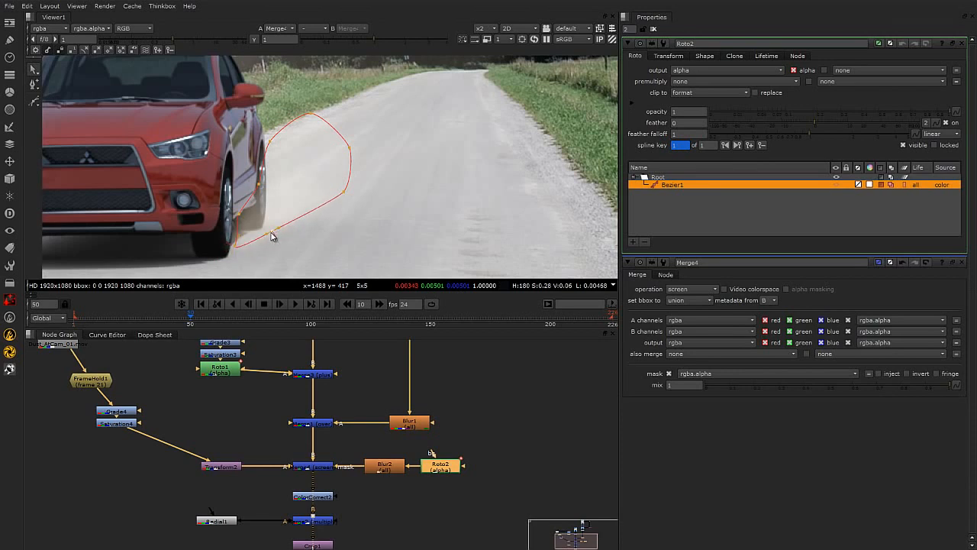
{"action": "left_click_drag", "start_coordinate": [344, 191], "coordinate": [341, 177]}
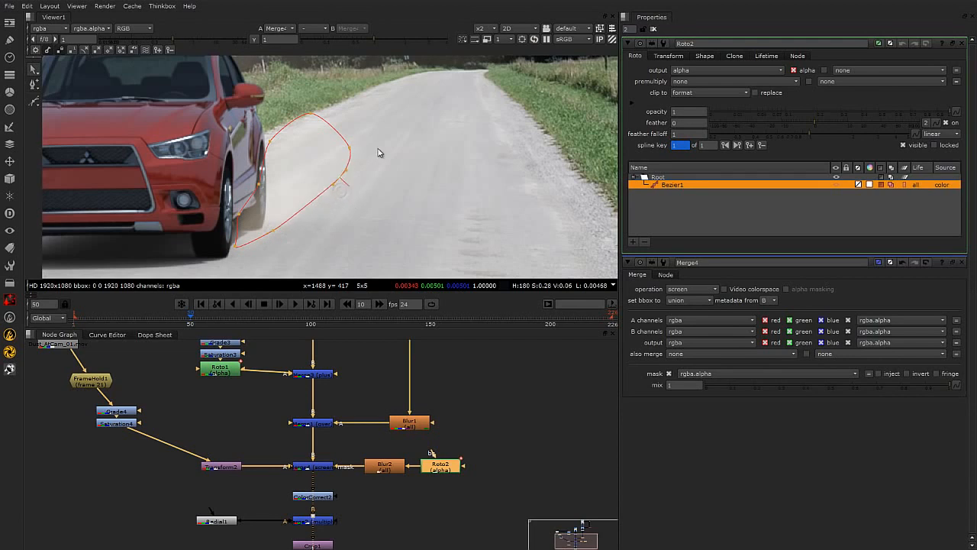
{"action": "middle_click_drag", "start_coordinate": [361, 154], "coordinate": [343, 202]}
{"action": "left_click_drag", "start_coordinate": [331, 194], "coordinate": [343, 173]}
{"action": "left_click_drag", "start_coordinate": [323, 224], "coordinate": [325, 225]}
{"action": "left_click_drag", "start_coordinate": [347, 175], "coordinate": [389, 162]}
Pull the Roto2 shape's feather outward along its upper and right edges.
{"action": "left_click", "coordinate": [293, 159]}
{"action": "left_click_drag", "start_coordinate": [293, 144], "coordinate": [298, 81]}
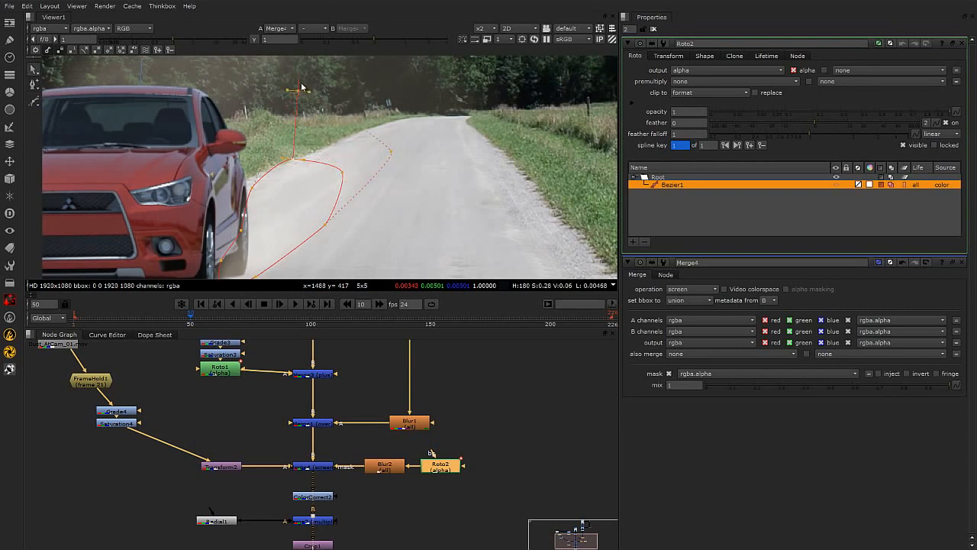
{"action": "left_click", "coordinate": [252, 187]}
{"action": "left_click_drag", "start_coordinate": [246, 182], "coordinate": [235, 174]}
{"action": "left_click_drag", "start_coordinate": [299, 92], "coordinate": [302, 136]}
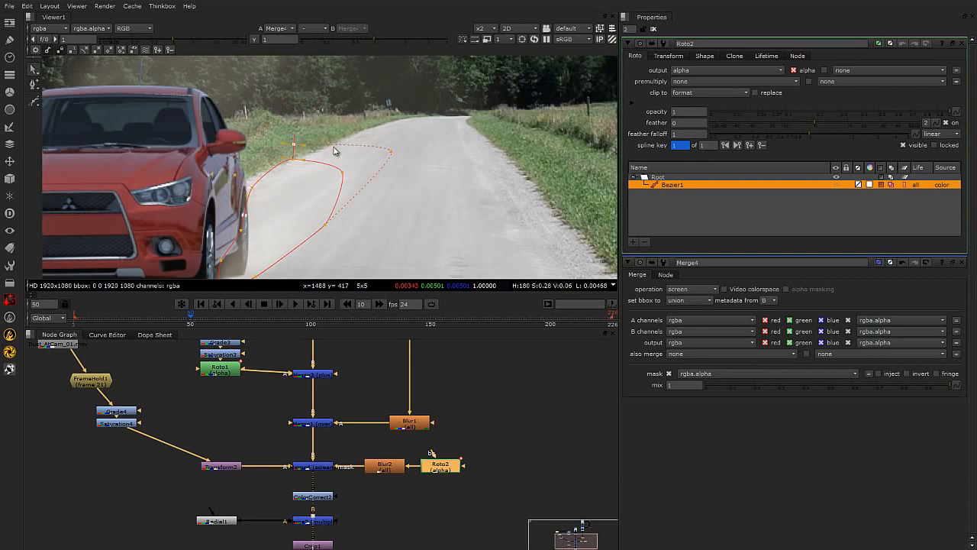
{"action": "mouse_move", "coordinate": [304, 160]}
{"action": "left_mouse_down"}
{"action": "mouse_move", "coordinate": [303, 170]}
{"action": "mouse_move", "coordinate": [308, 158]}
{"action": "mouse_move", "coordinate": [285, 168]}
{"action": "mouse_move", "coordinate": [284, 183]}
{"action": "mouse_move", "coordinate": [298, 144]}
{"action": "left_mouse_up"}
{"action": "left_click_drag", "start_coordinate": [345, 173], "coordinate": [352, 172]}
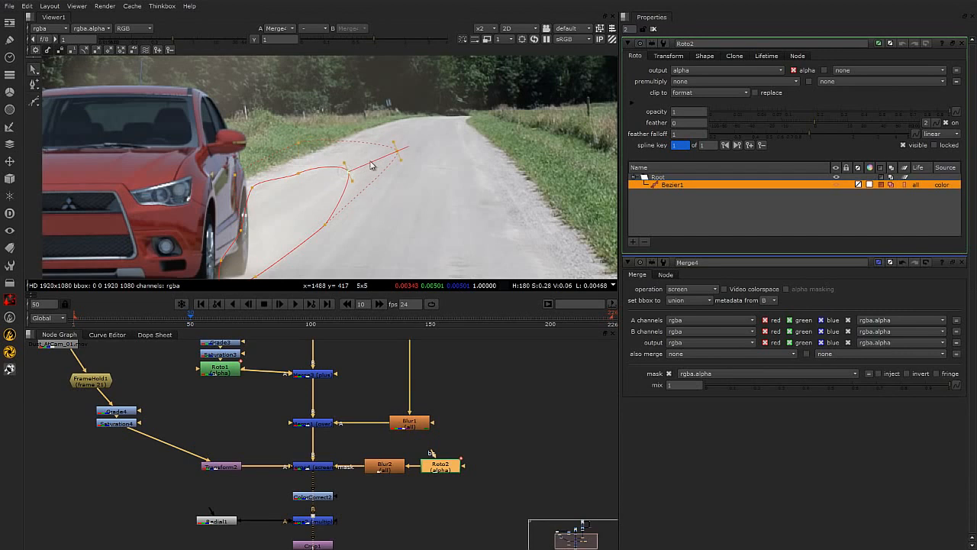
{"action": "left_click_drag", "start_coordinate": [326, 225], "coordinate": [341, 243]}
{"action": "middle_click_drag", "start_coordinate": [382, 237], "coordinate": [386, 226]}
{"action": "left_click_drag", "start_coordinate": [388, 227], "coordinate": [401, 215]}
{"action": "left_click", "coordinate": [467, 186]}
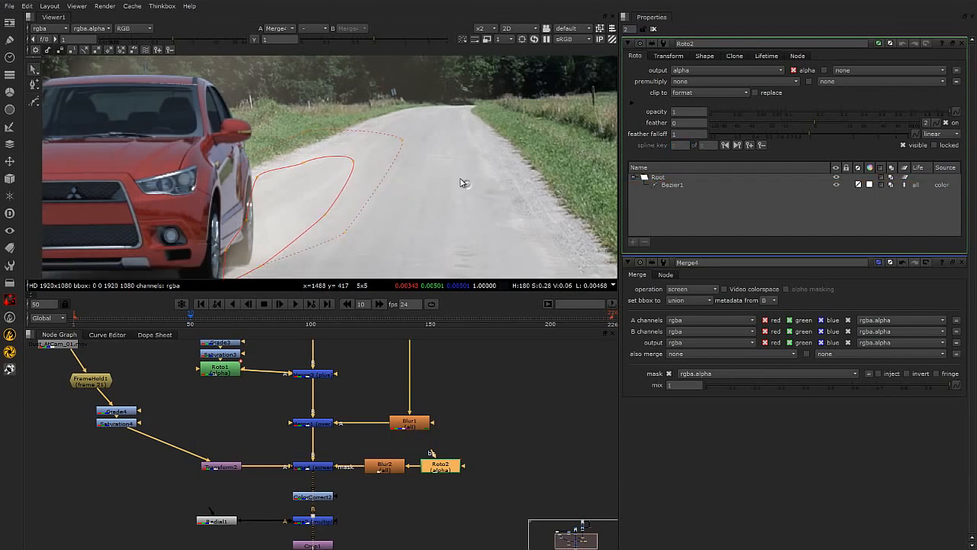
Set the dust Merge4 node's mix to 0.455 and check the blend around the car.
{"action": "key", "text": "o"}
{"action": "middle_click_drag", "start_coordinate": [421, 205], "coordinate": [355, 240], "text": "alt"}
{"action": "scroll", "coordinate": [349, 252], "scroll_direction": "up", "scroll_amount": 1}
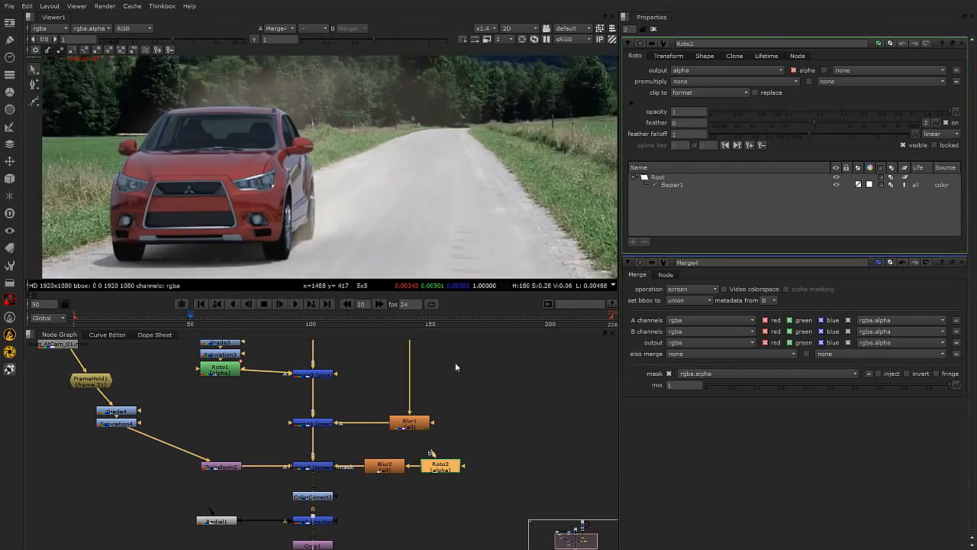
{"action": "left_click", "coordinate": [456, 363]}
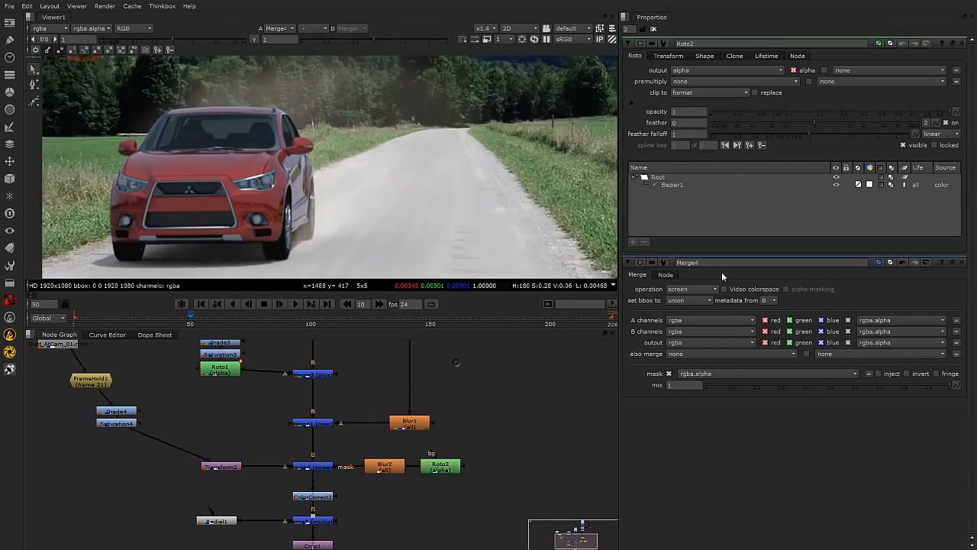
{"action": "double_click", "coordinate": [317, 468]}
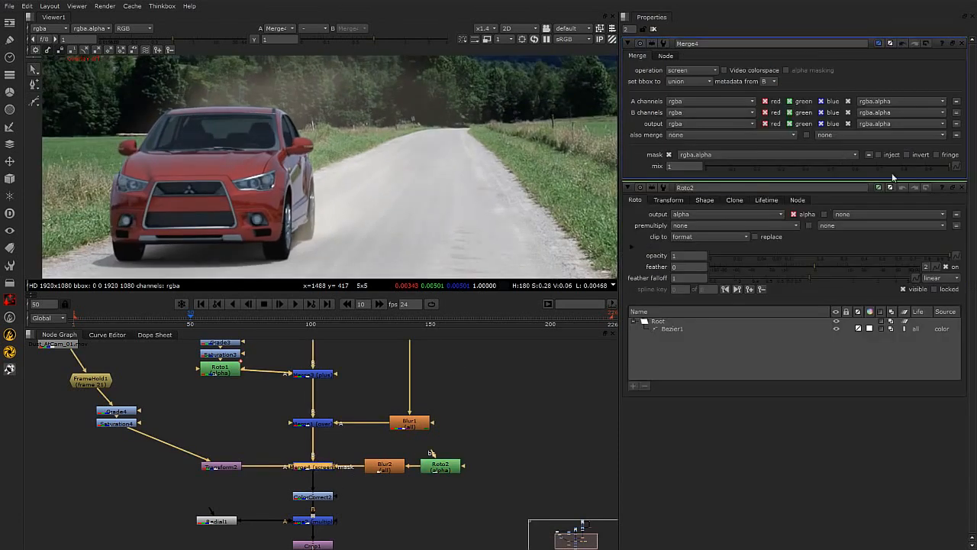
{"action": "left_click_drag", "start_coordinate": [919, 171], "coordinate": [790, 172]}
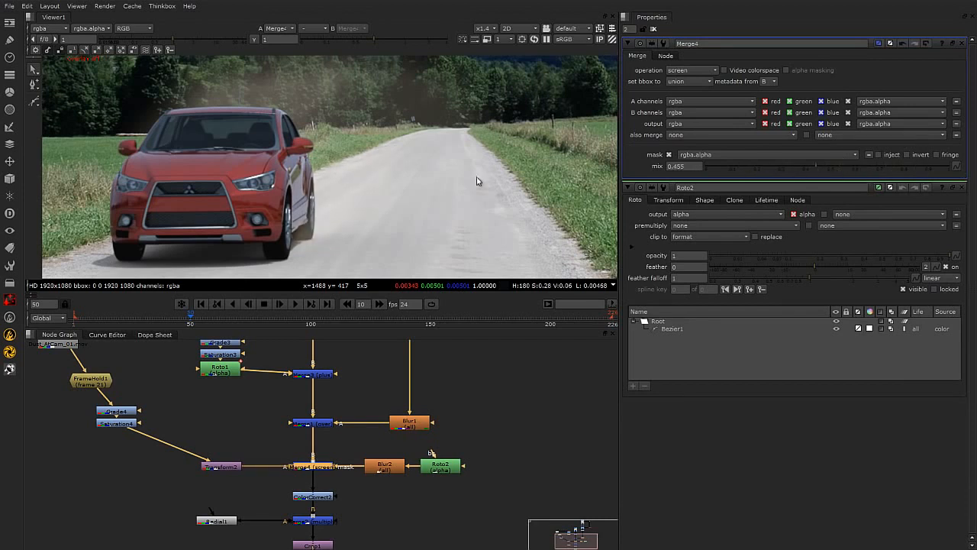
{"action": "scroll", "coordinate": [359, 190], "scroll_direction": "down", "scroll_amount": 1}
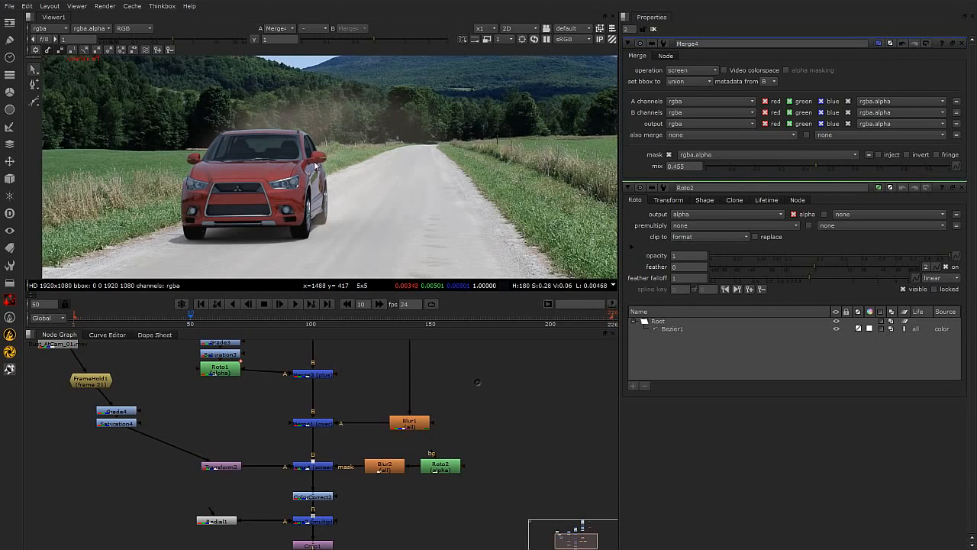
{"action": "scroll", "coordinate": [327, 155], "scroll_direction": "up", "scroll_amount": 1}
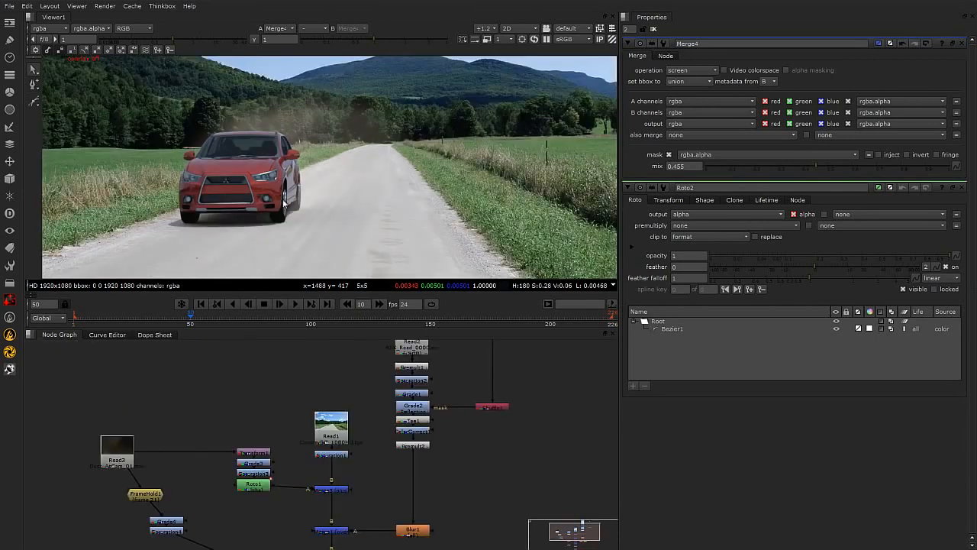
{"action": "scroll", "coordinate": [221, 140], "scroll_direction": "up", "scroll_amount": 2}
{"action": "middle_click_drag", "start_coordinate": [309, 147], "coordinate": [293, 118]}
Create a LightWrap node in the node graph.
{"action": "scroll", "coordinate": [454, 443], "scroll_direction": "down", "scroll_amount": 3}
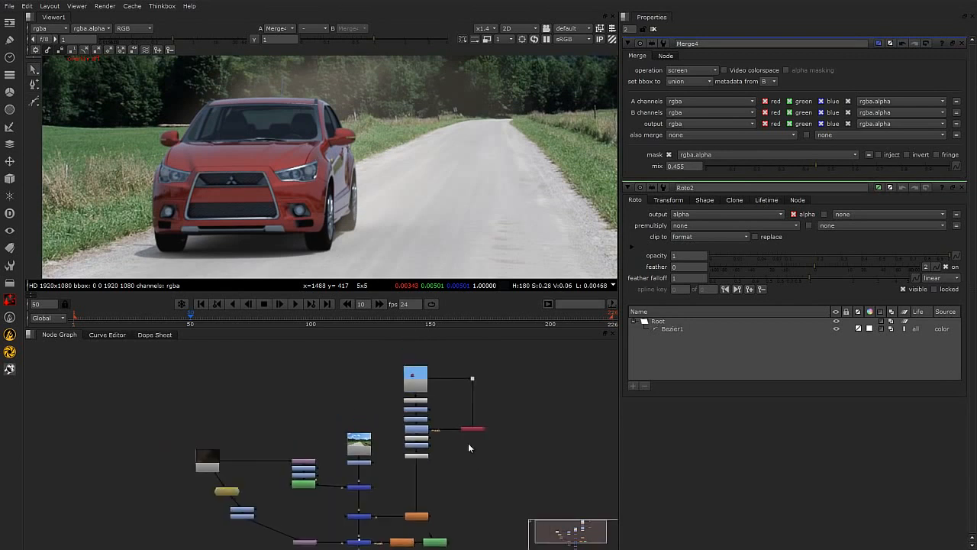
{"action": "middle_click_drag", "start_coordinate": [338, 383], "coordinate": [319, 358]}
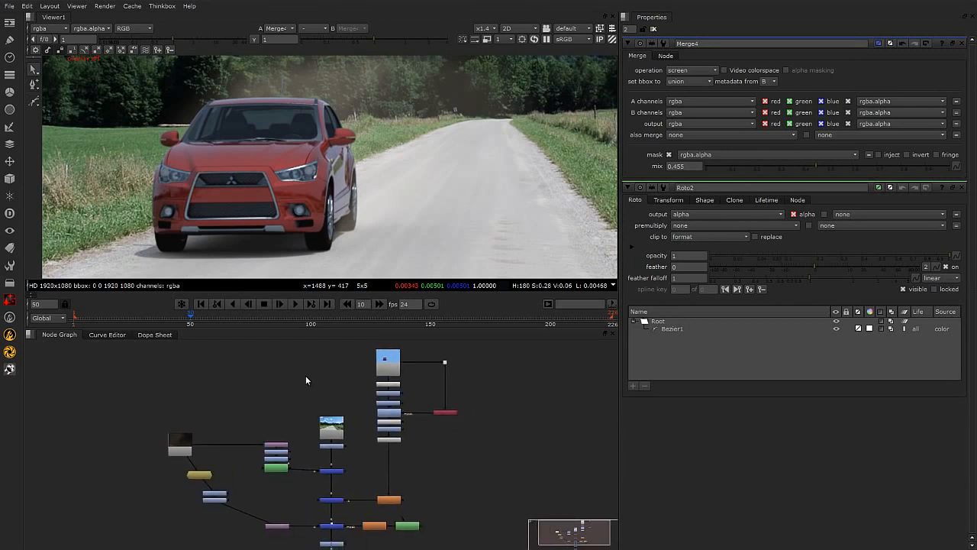
{"action": "middle_click_drag", "start_coordinate": [391, 446], "coordinate": [377, 416]}
{"action": "scroll", "coordinate": [419, 414], "scroll_direction": "up", "scroll_amount": 1}
{"action": "scroll", "coordinate": [419, 416], "scroll_direction": "down", "scroll_amount": 2}
{"action": "middle_click_drag", "start_coordinate": [458, 432], "coordinate": [420, 453]}
{"action": "left_click_drag", "start_coordinate": [348, 413], "coordinate": [445, 539]}
{"action": "left_click_drag", "start_coordinate": [362, 416], "coordinate": [446, 417]}
{"action": "left_click", "coordinate": [347, 413]}
{"action": "scroll", "coordinate": [355, 394], "scroll_direction": "up", "scroll_amount": 4}
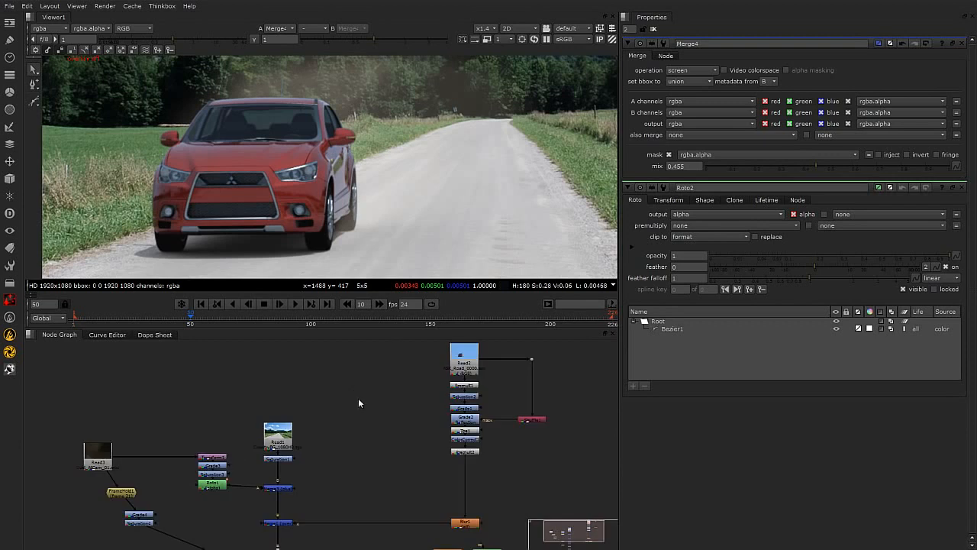
{"action": "key", "text": "Tab"}
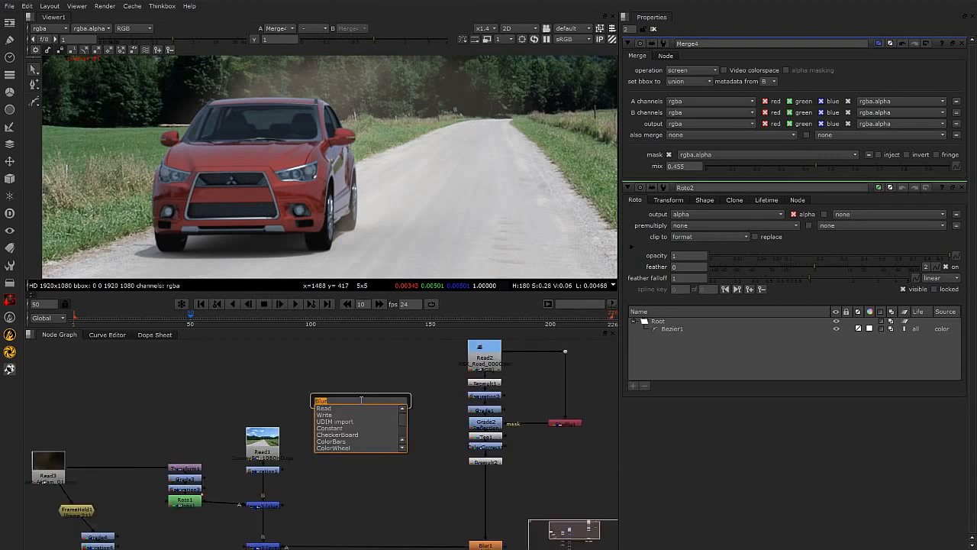
{"action": "type", "text": "light"}
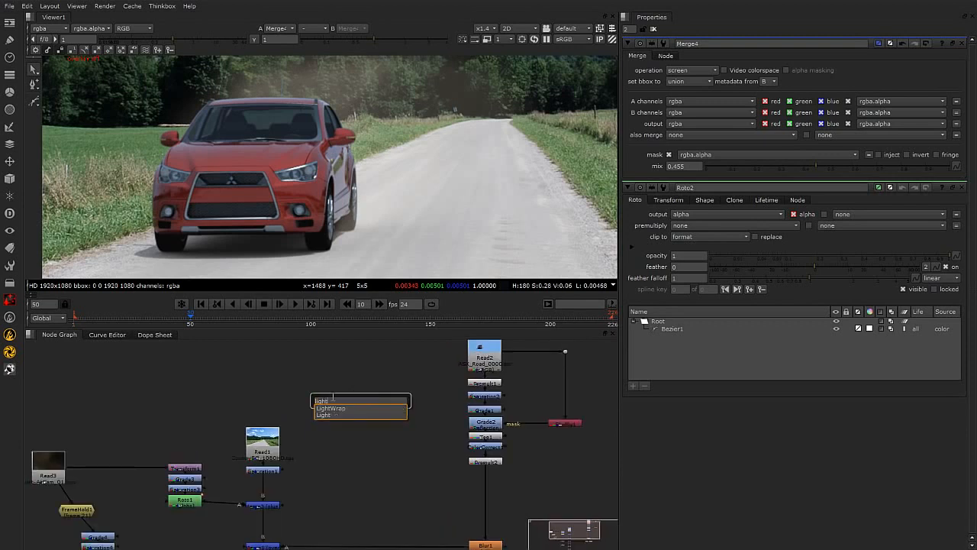
{"action": "left_click", "coordinate": [340, 408]}
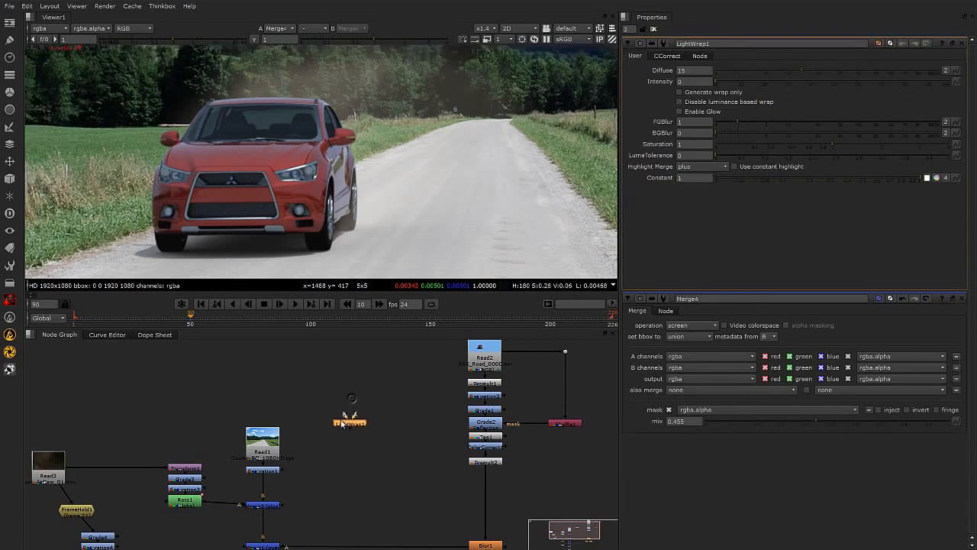
Connect LightWrap1's A input to the CG car Read2, with its B input on the background Read1.
{"action": "scroll", "coordinate": [346, 423], "scroll_direction": "up", "scroll_amount": 3}
{"action": "left_click_drag", "start_coordinate": [330, 422], "coordinate": [345, 452]}
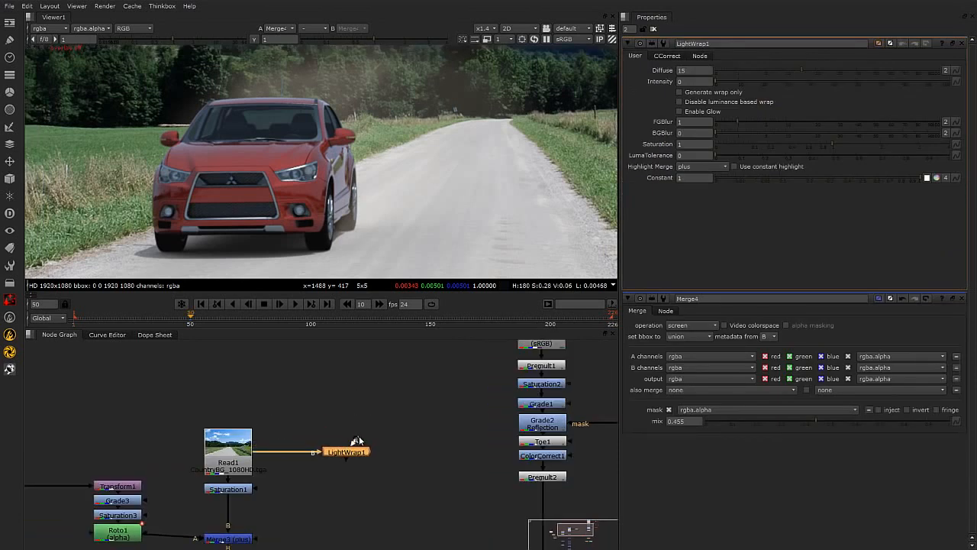
{"action": "middle_click_drag", "start_coordinate": [443, 427], "coordinate": [409, 476]}
{"action": "left_click_drag", "start_coordinate": [329, 490], "coordinate": [523, 374]}
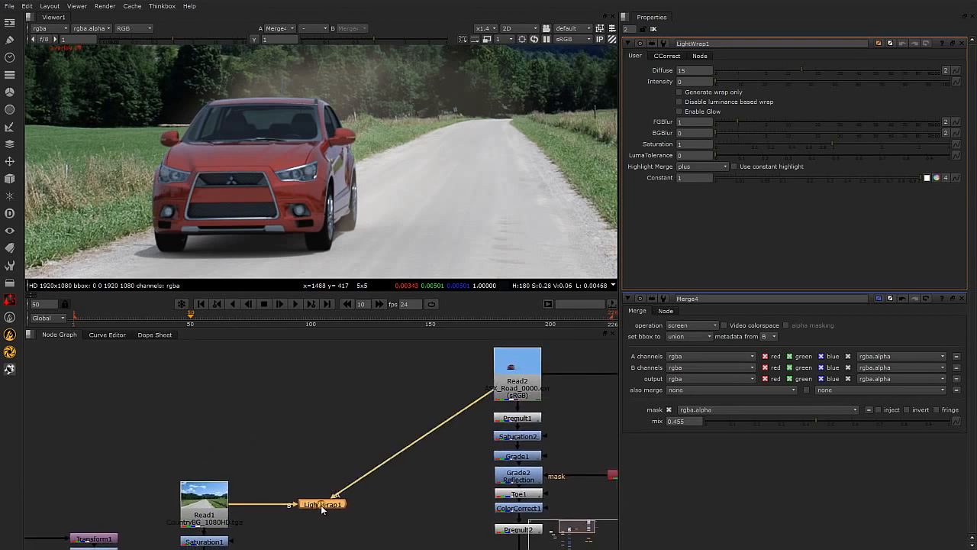
View LightWrap1, enable Generate wrap only and Disable luminance based wrap, and raise intensity to 13.5.
{"action": "key", "text": "1"}
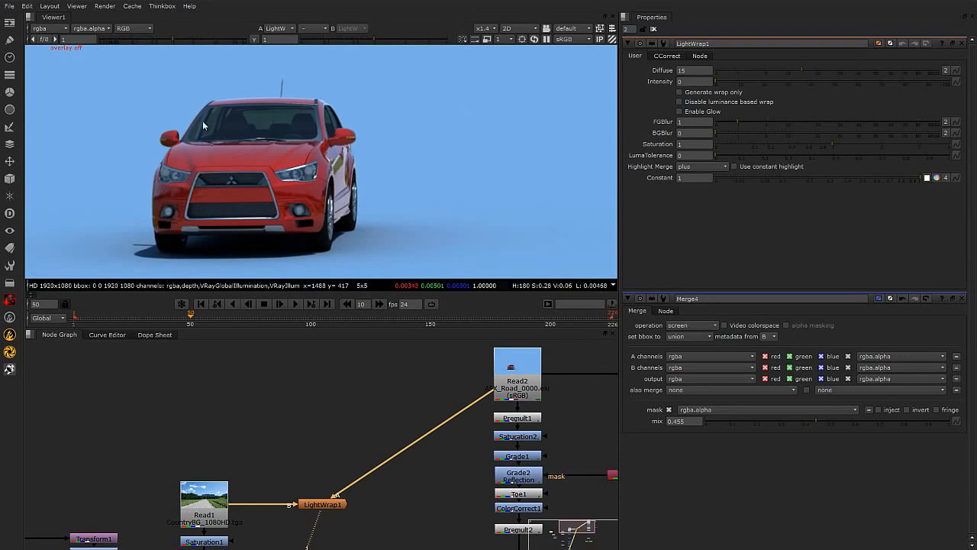
{"action": "left_click", "coordinate": [327, 504]}
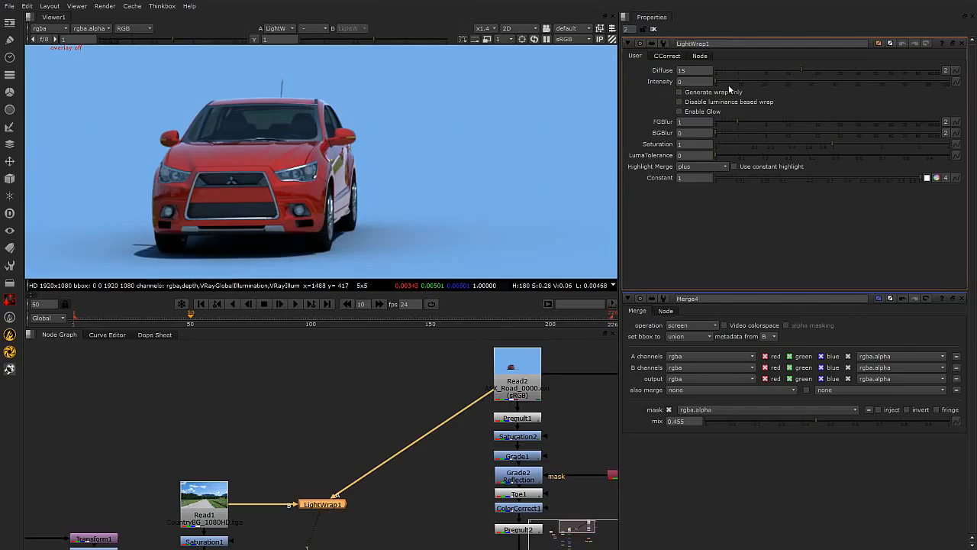
{"action": "left_click_drag", "start_coordinate": [716, 83], "coordinate": [697, 90]}
{"action": "left_click", "coordinate": [679, 92]}
{"action": "left_click_drag", "start_coordinate": [717, 83], "coordinate": [747, 81]}
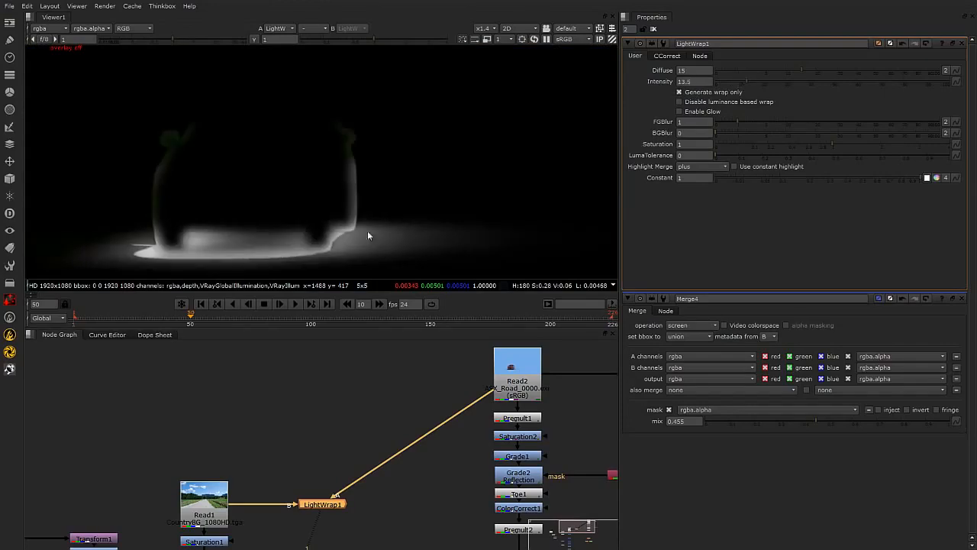
{"action": "left_click", "coordinate": [680, 101]}
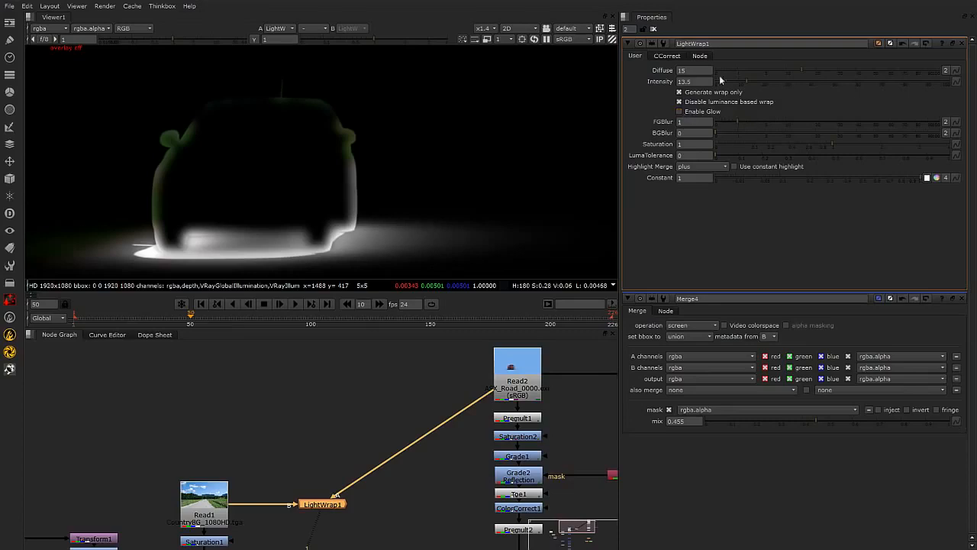
Set LightWrap1's diffuse to 1.15 and intensity to 2.
{"action": "left_click_drag", "start_coordinate": [800, 74], "coordinate": [715, 89]}
{"action": "scroll", "coordinate": [391, 447], "scroll_direction": "down", "scroll_amount": 5}
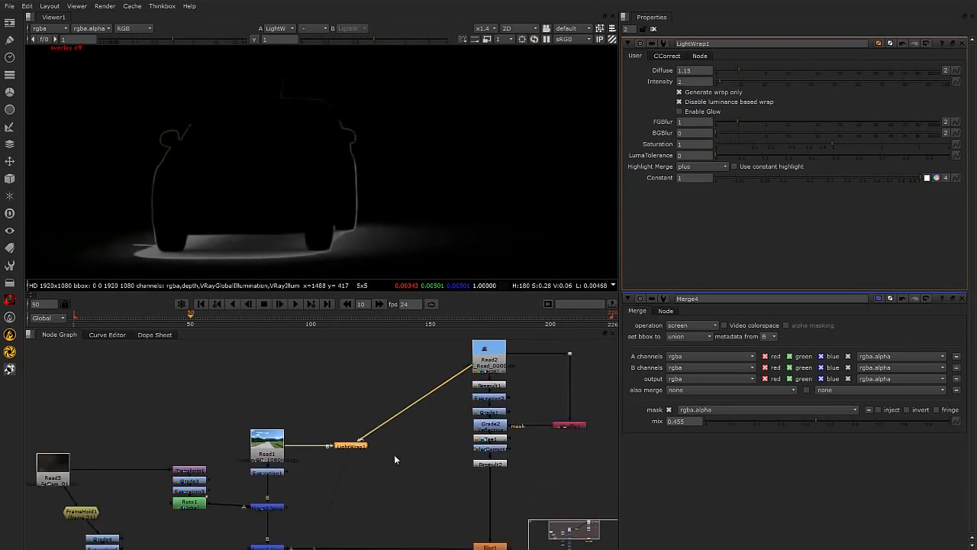
{"action": "scroll", "coordinate": [329, 443], "scroll_direction": "up", "scroll_amount": 5}
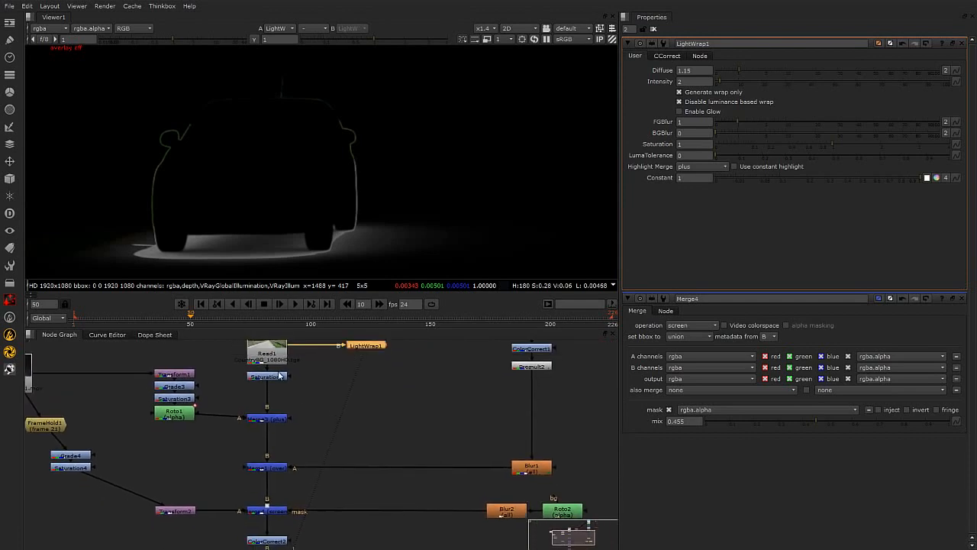
Rearrange the node graph, moving LightWrap1 below the car merges.
{"action": "left_click_drag", "start_coordinate": [225, 449], "coordinate": [606, 487]}
{"action": "left_click_drag", "start_coordinate": [522, 464], "coordinate": [521, 440]}
{"action": "left_click", "coordinate": [402, 374]}
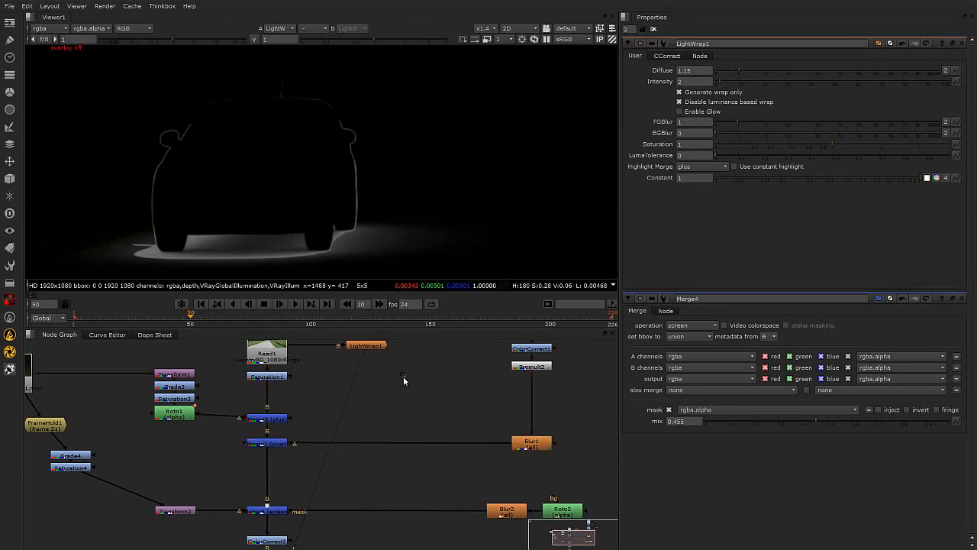
{"action": "middle_click_drag", "start_coordinate": [402, 374], "coordinate": [407, 415]}
{"action": "left_click_drag", "start_coordinate": [377, 392], "coordinate": [387, 530]}
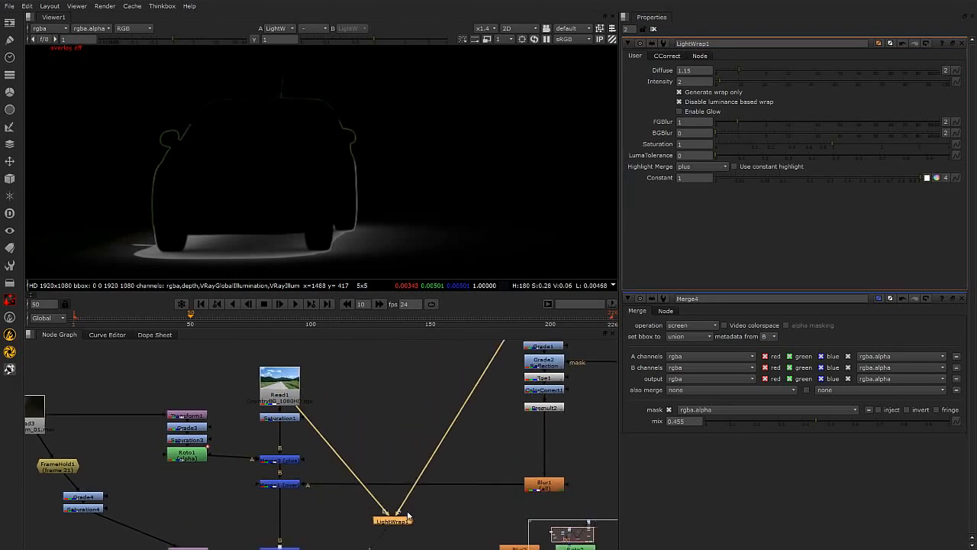
{"action": "middle_click_drag", "start_coordinate": [387, 530], "coordinate": [351, 494]}
Add a Merge node into the main pipe and connect its A input to LightWrap1.
{"action": "left_click", "coordinate": [266, 489]}
{"action": "key", "text": "m"}
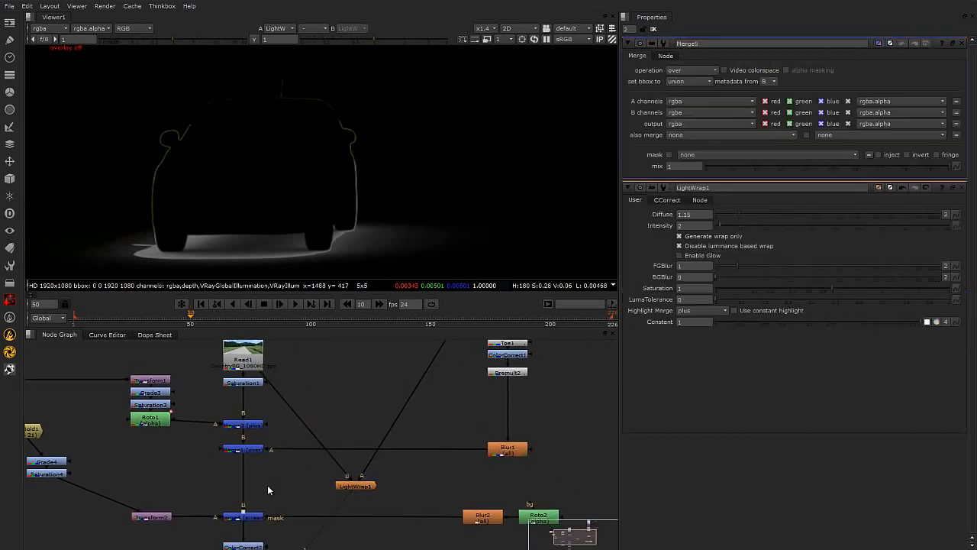
{"action": "left_click_drag", "start_coordinate": [268, 489], "coordinate": [354, 485]}
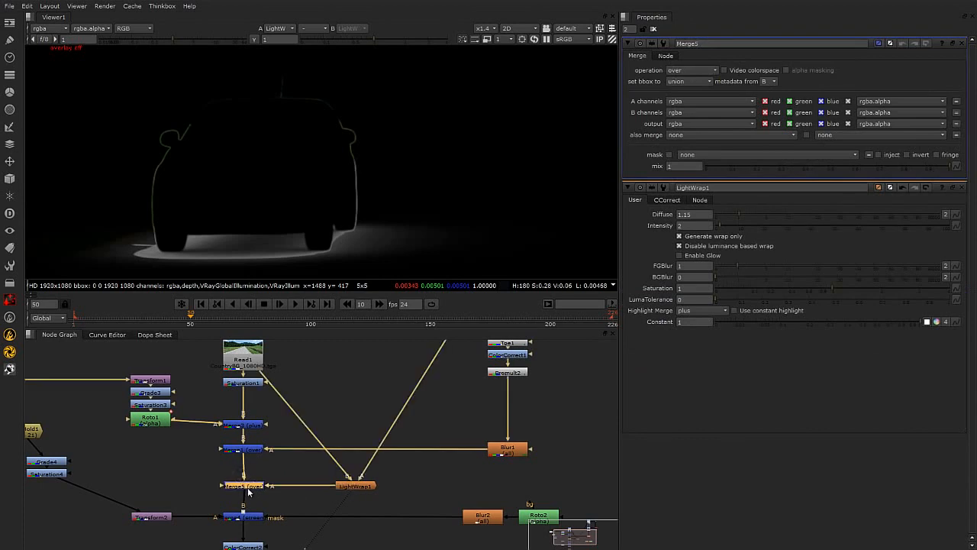
View the final Crop1 output and set the new Merge5's operation to screen.
{"action": "middle_click_drag", "start_coordinate": [354, 512], "coordinate": [347, 393]}
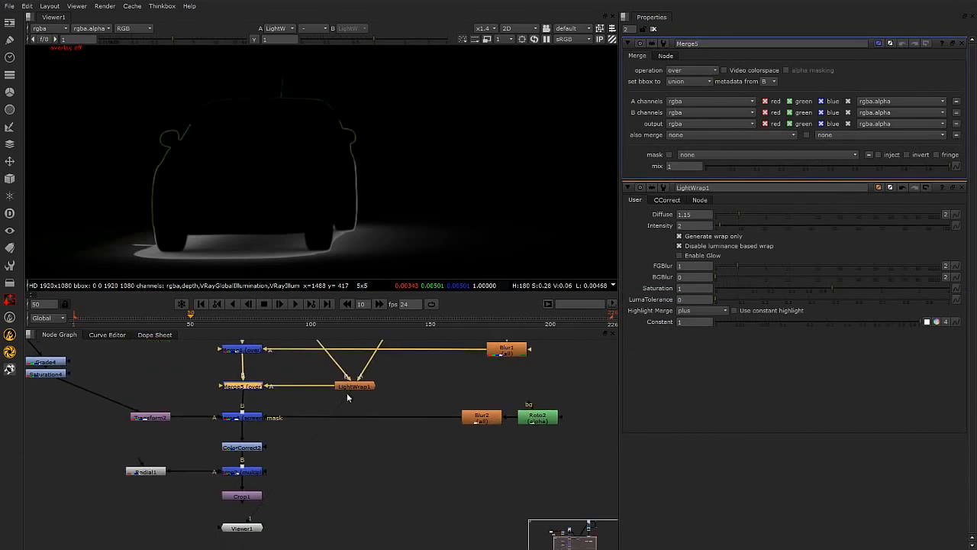
{"action": "left_click", "coordinate": [239, 484]}
{"action": "key", "text": "1"}
{"action": "middle_click_drag", "start_coordinate": [321, 403], "coordinate": [361, 487]}
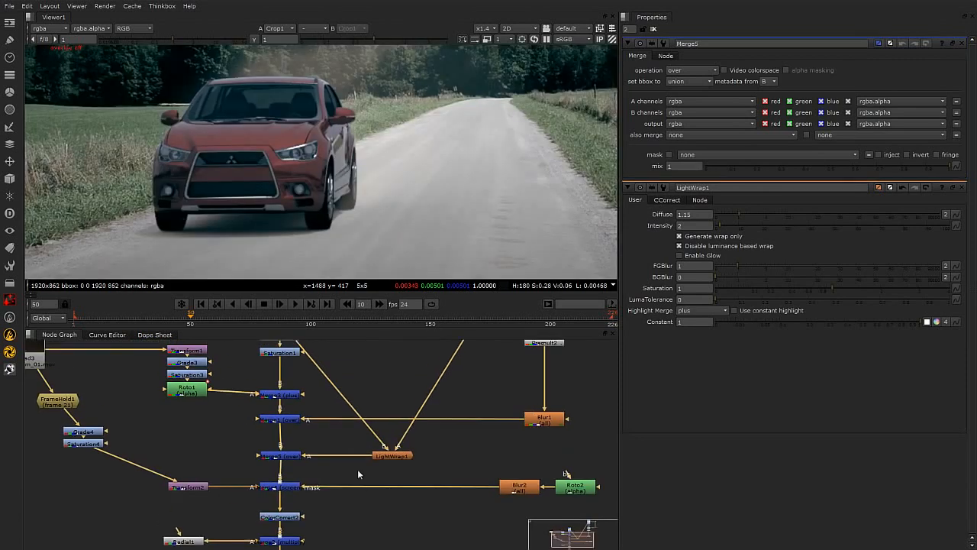
{"action": "scroll", "coordinate": [354, 448], "scroll_direction": "up", "scroll_amount": 2}
{"action": "left_click", "coordinate": [259, 461]}
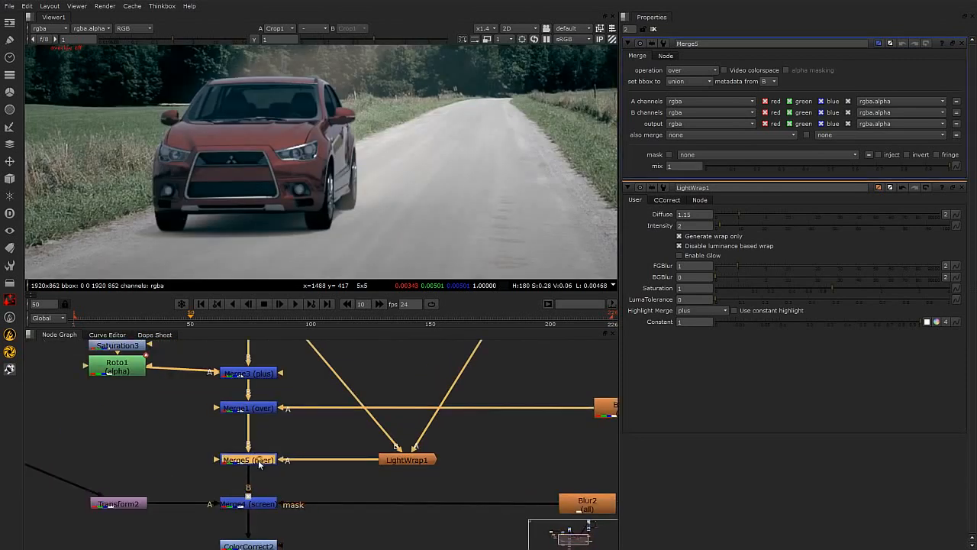
{"action": "left_click", "coordinate": [707, 71]}
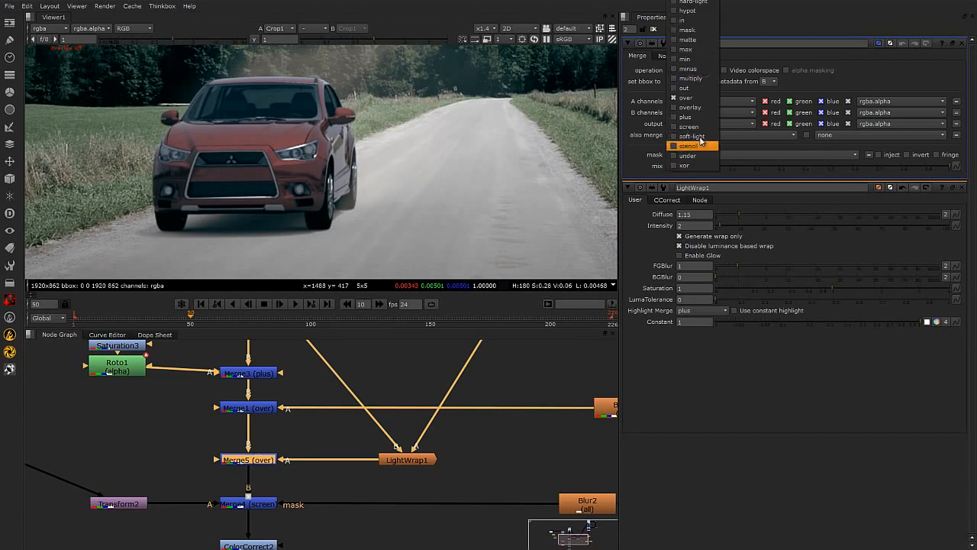
{"action": "left_click", "coordinate": [700, 126]}
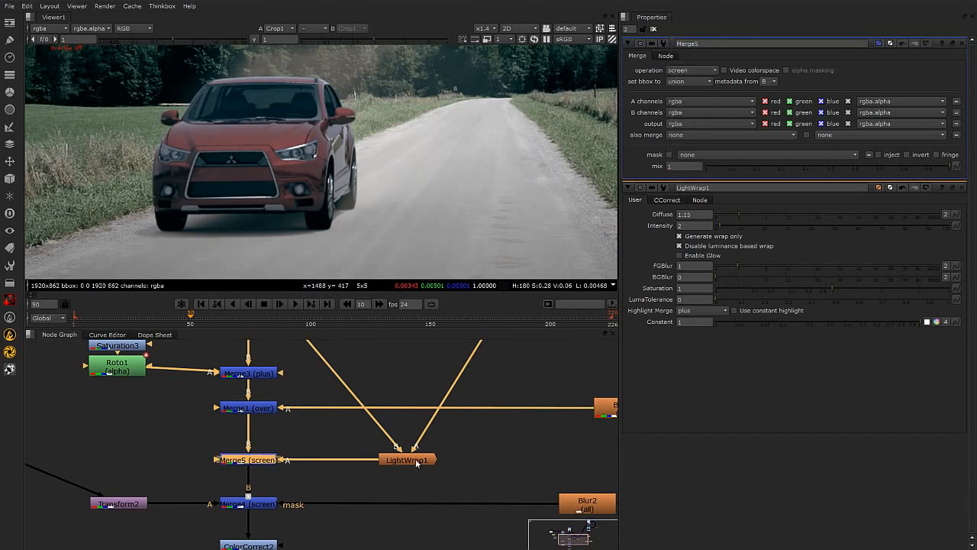
Tune LightWrap1's diffuse to 1.7 and intensity to 4.
{"action": "double_click", "coordinate": [415, 458]}
{"action": "mouse_move", "coordinate": [722, 82]}
{"action": "left_mouse_down"}
{"action": "mouse_move", "coordinate": [813, 86]}
{"action": "mouse_move", "coordinate": [734, 94]}
{"action": "left_mouse_up"}
{"action": "scroll", "coordinate": [178, 121], "scroll_direction": "up", "scroll_amount": 5}
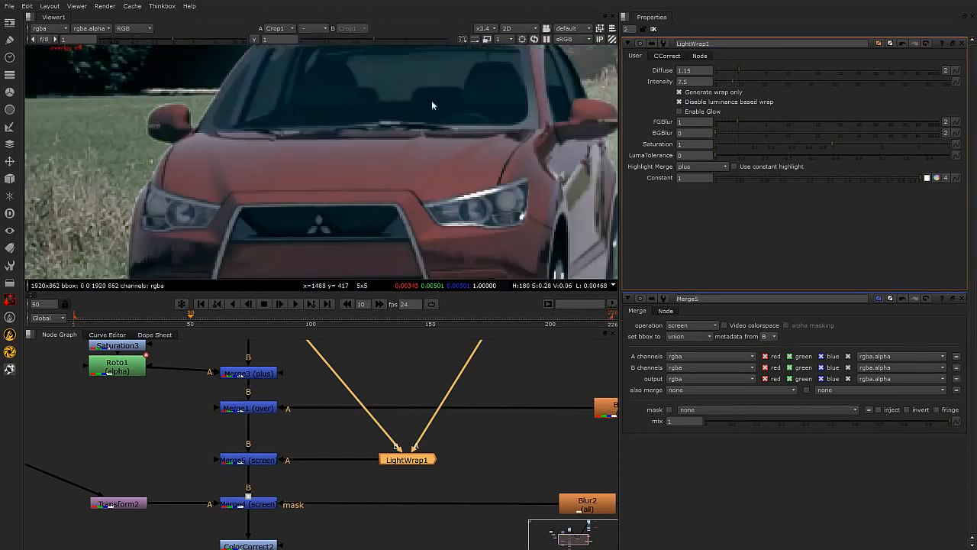
{"action": "mouse_move", "coordinate": [739, 70]}
{"action": "left_mouse_down"}
{"action": "mouse_move", "coordinate": [750, 70]}
{"action": "mouse_move", "coordinate": [720, 87]}
{"action": "left_mouse_up"}
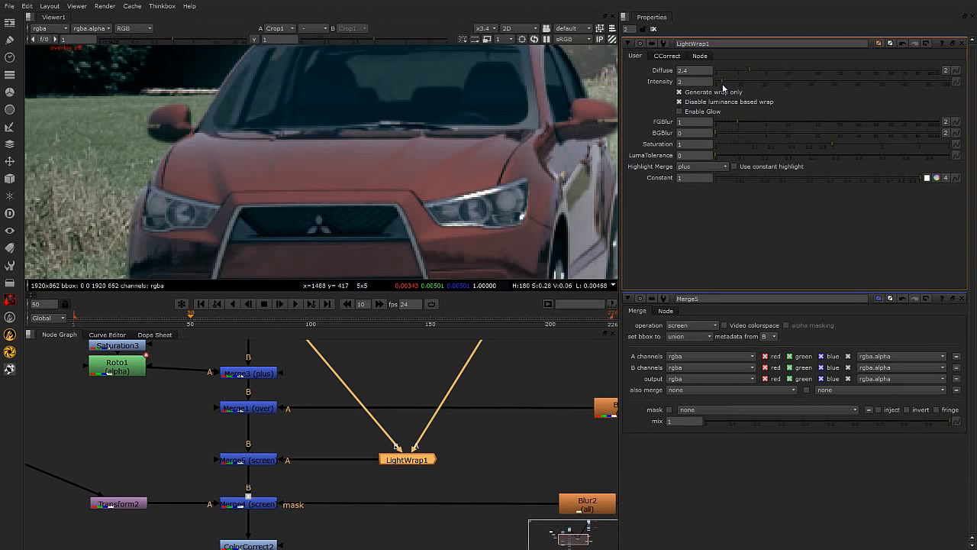
{"action": "left_click_drag", "start_coordinate": [726, 85], "coordinate": [725, 87]}
{"action": "left_click", "coordinate": [726, 73]}
{"action": "scroll", "coordinate": [424, 139], "scroll_direction": "down", "scroll_amount": 4}
{"action": "scroll", "coordinate": [420, 156], "scroll_direction": "up", "scroll_amount": 3}
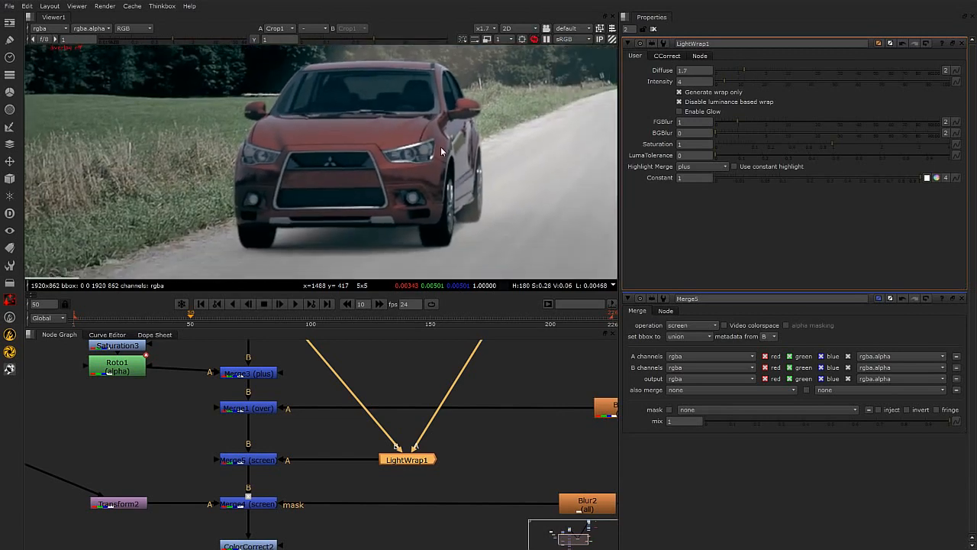
Review the full composited frame in the viewer.
{"action": "key", "text": "f"}
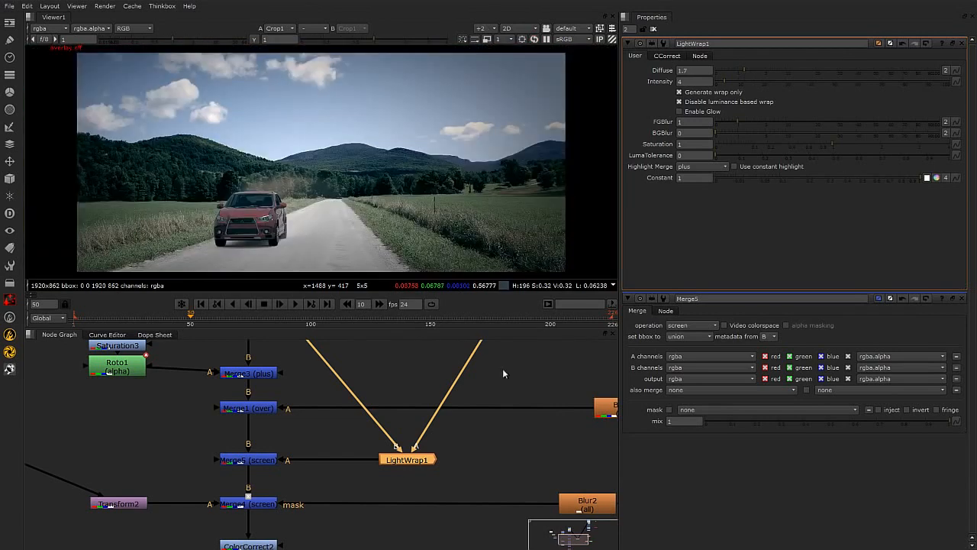
{"action": "scroll", "coordinate": [354, 146], "scroll_direction": "down", "scroll_amount": 1}
{"action": "middle_click_drag", "start_coordinate": [352, 143], "coordinate": [354, 137]}
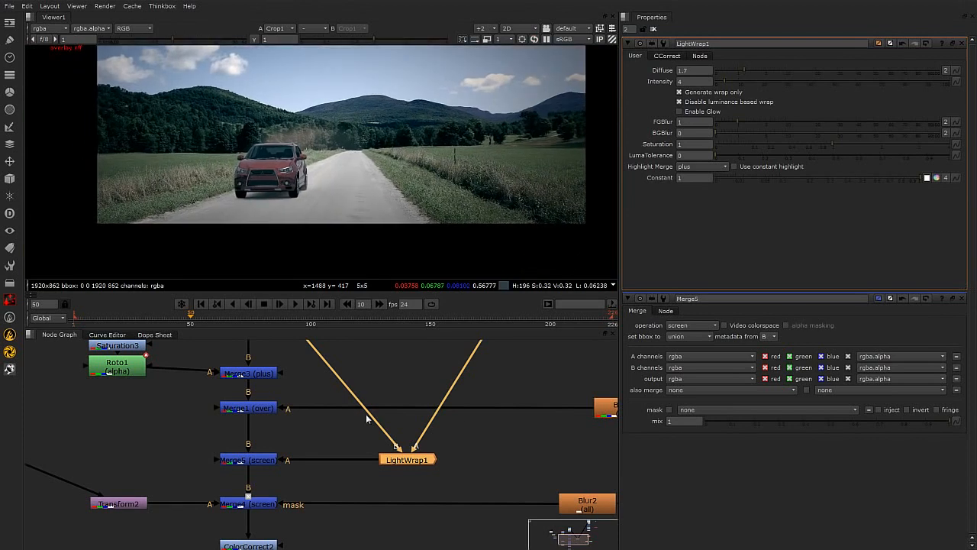
{"action": "scroll", "coordinate": [366, 405], "scroll_direction": "down", "scroll_amount": 5}
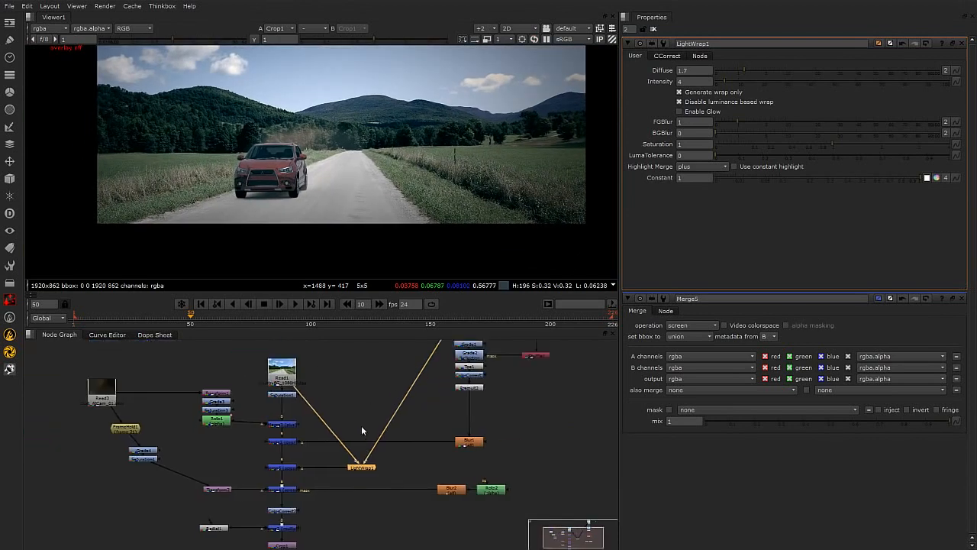
Pan the node graph to the car render's Read node and view its alpha channel in the viewer.
{"action": "left_click_drag", "start_coordinate": [283, 424], "coordinate": [313, 368], "text": "ctrl"}
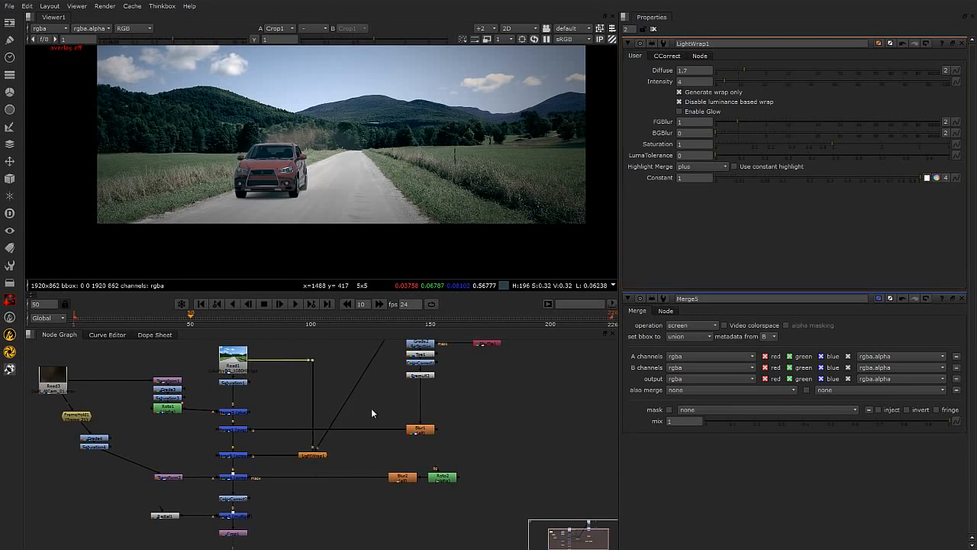
{"action": "left_click_drag", "start_coordinate": [351, 394], "coordinate": [369, 459], "text": "ctrl"}
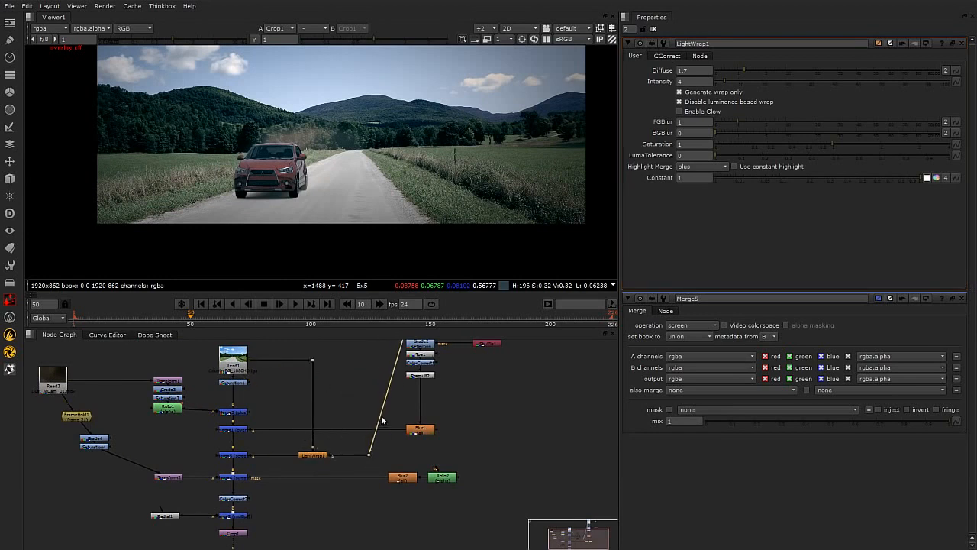
{"action": "middle_click_drag", "start_coordinate": [384, 385], "coordinate": [378, 436]}
{"action": "left_click_drag", "start_coordinate": [384, 426], "coordinate": [370, 345], "text": "ctrl"}
{"action": "middle_click_drag", "start_coordinate": [370, 344], "coordinate": [375, 423]}
{"action": "left_click_drag", "start_coordinate": [375, 422], "coordinate": [368, 413]}
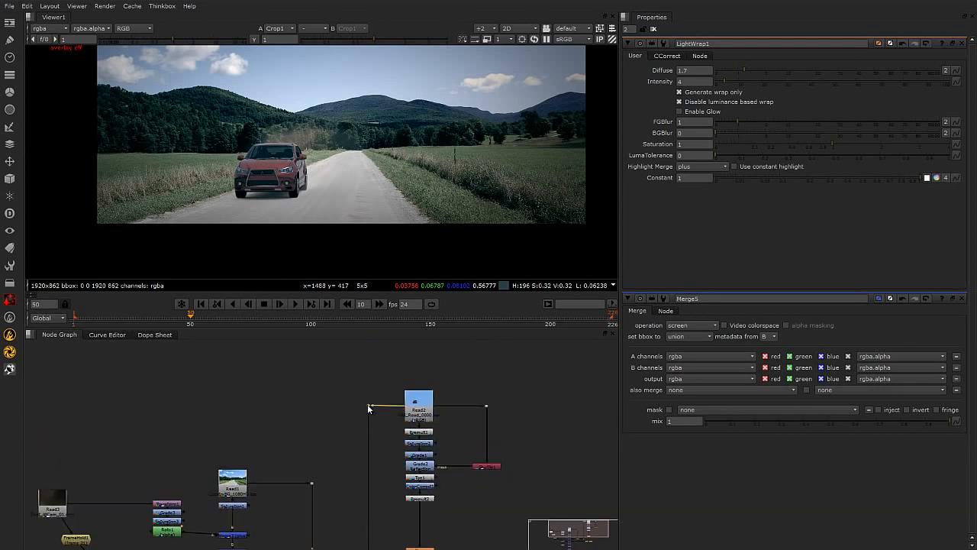
{"action": "middle_click_drag", "start_coordinate": [375, 414], "coordinate": [341, 362]}
{"action": "left_click", "coordinate": [387, 353]}
{"action": "key", "text": "1"}
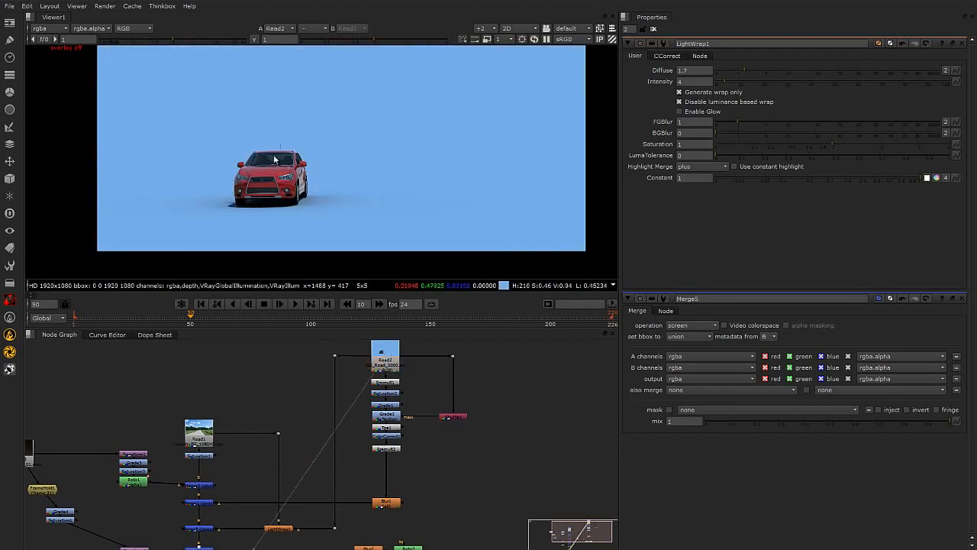
{"action": "key", "text": "a"}
{"action": "scroll", "coordinate": [243, 207], "scroll_direction": "up", "scroll_amount": 2}
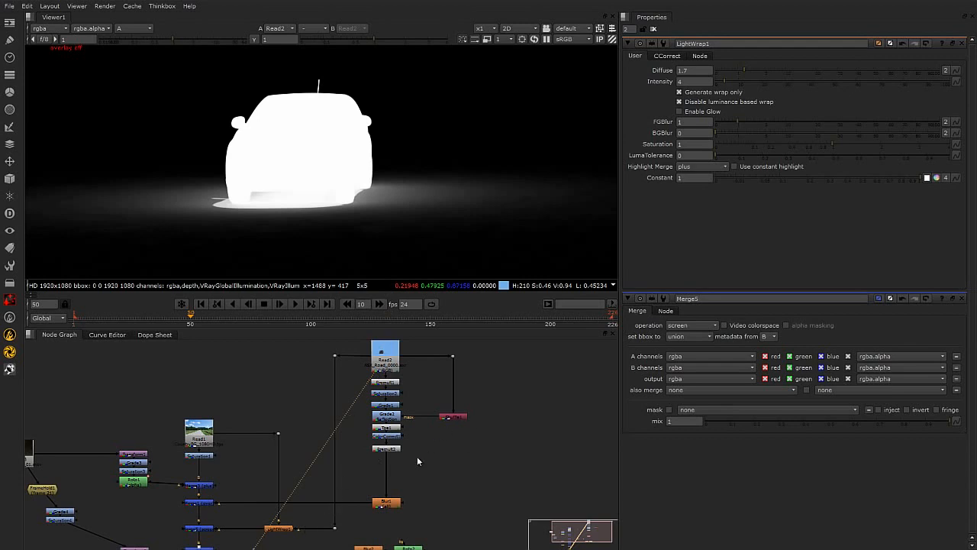
{"action": "scroll", "coordinate": [344, 487], "scroll_direction": "down", "scroll_amount": 2}
{"action": "scroll", "coordinate": [291, 481], "scroll_direction": "up", "scroll_amount": 2}
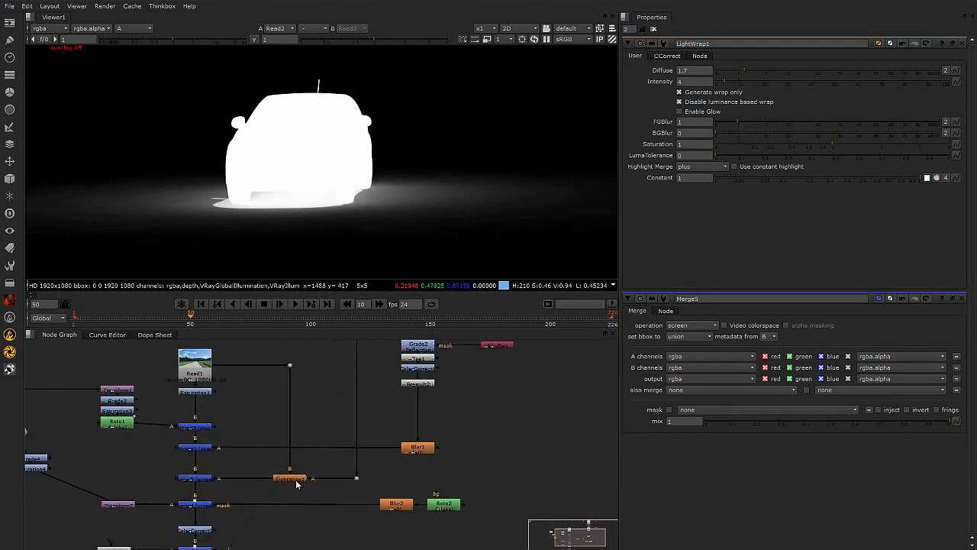
View the output of the screen Merge5 node that adds the light wrap.
{"action": "left_click", "coordinate": [303, 479]}
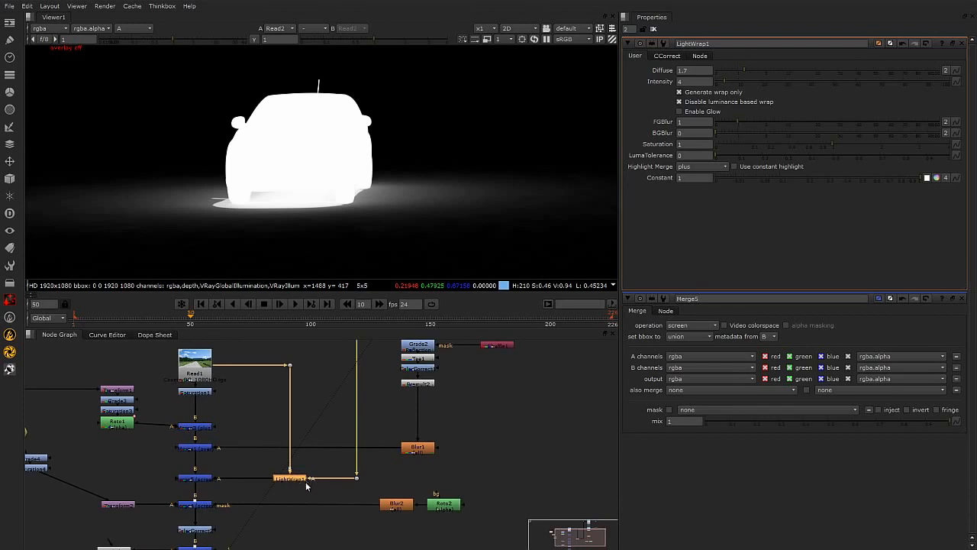
{"action": "scroll", "coordinate": [312, 484], "scroll_direction": "up", "scroll_amount": 2}
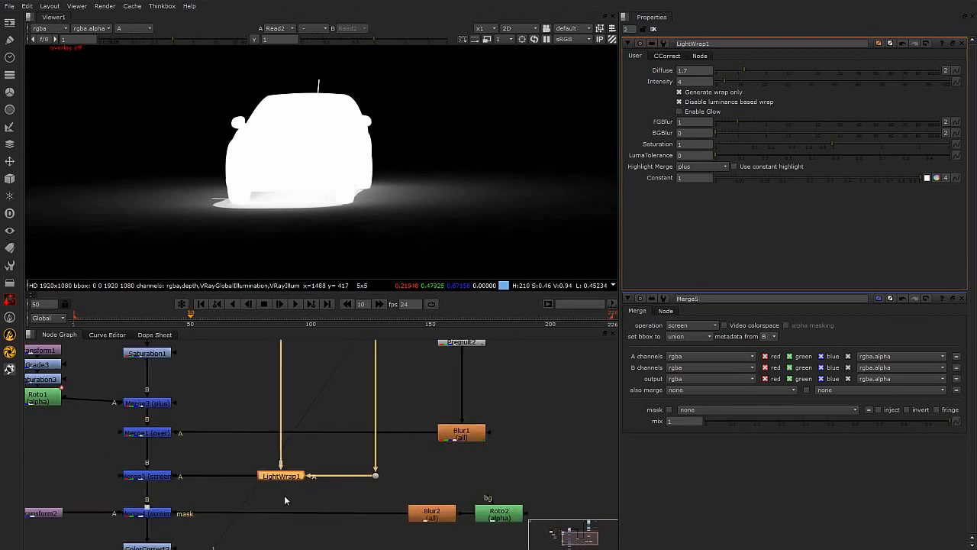
{"action": "left_click", "coordinate": [148, 476]}
{"action": "middle_click_drag", "start_coordinate": [218, 491], "coordinate": [376, 475]}
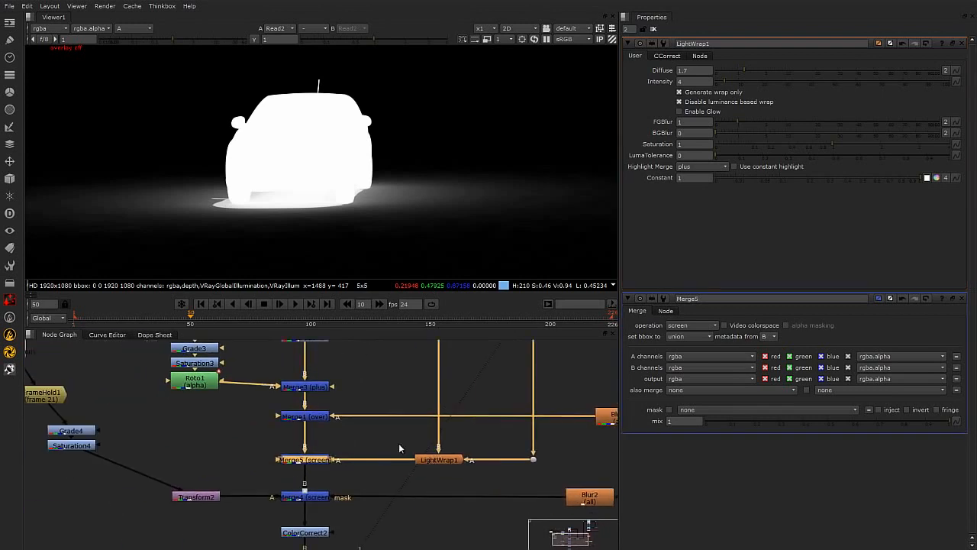
{"action": "key", "text": "1"}
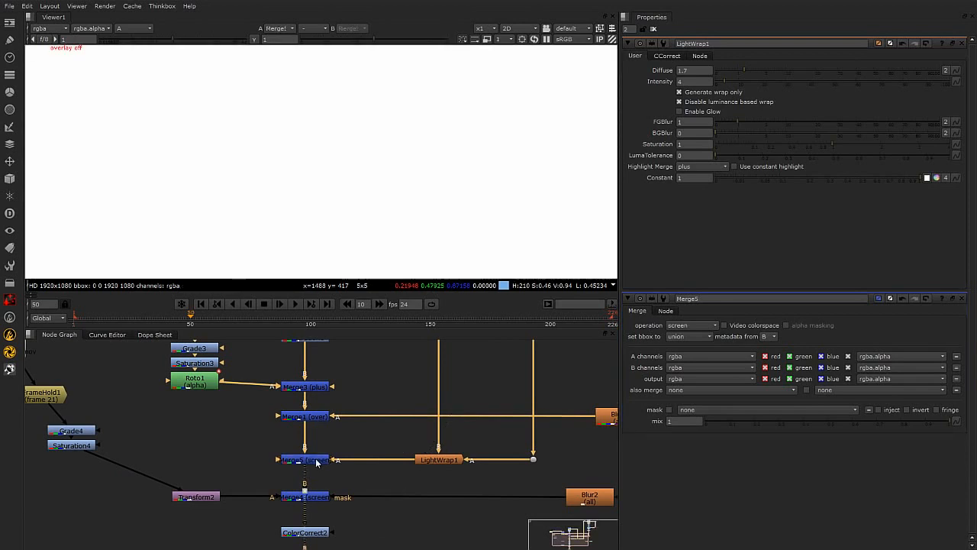
{"action": "left_click", "coordinate": [208, 460]}
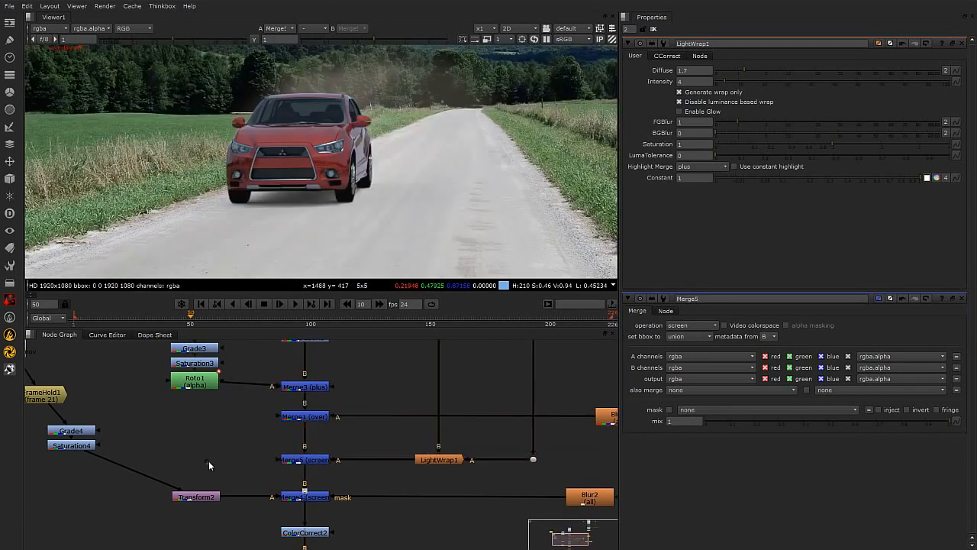
Add a Roto node and draw a rectangle shape covering the car area of the frame.
{"action": "key", "text": "Tab"}
{"action": "type", "text": "rot"}
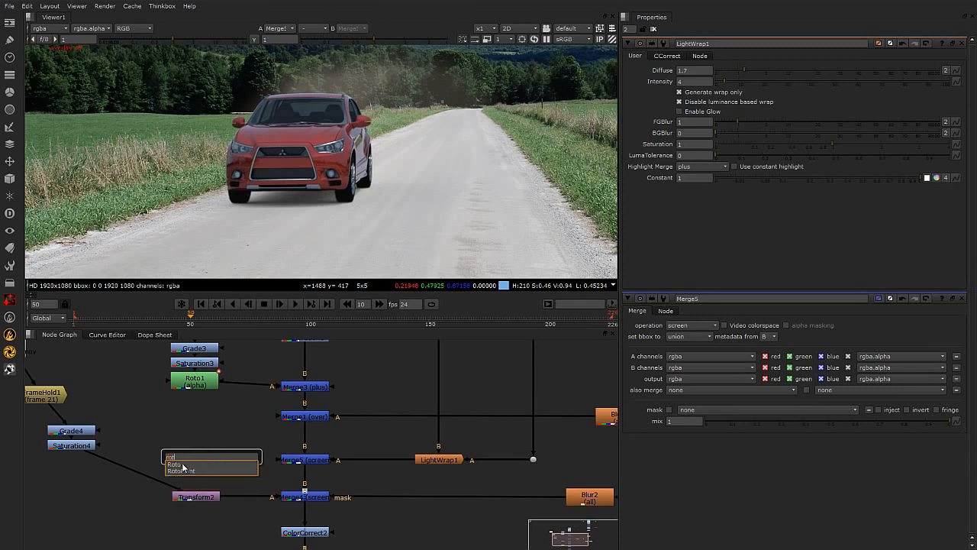
{"action": "left_click", "coordinate": [180, 464]}
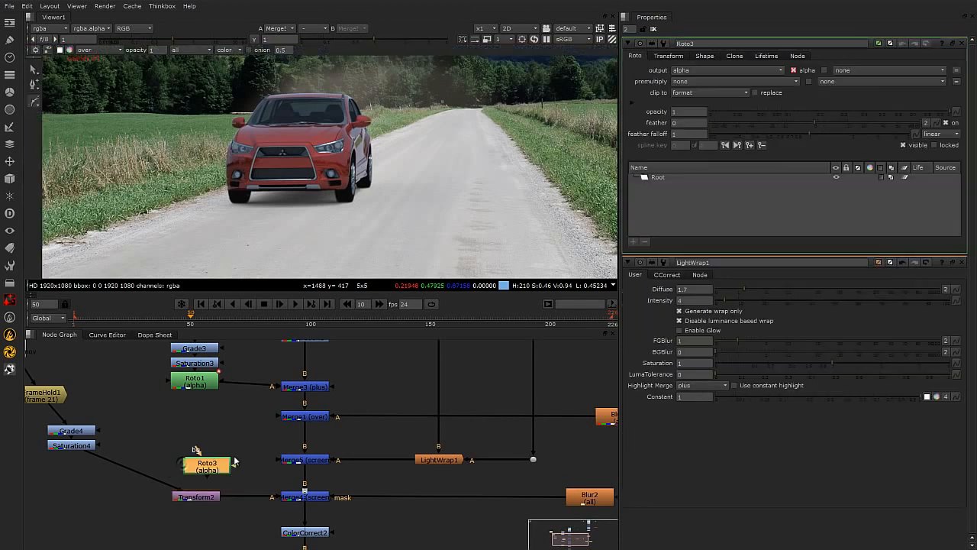
{"action": "scroll", "coordinate": [296, 180], "scroll_direction": "down", "scroll_amount": 2}
{"action": "scroll", "coordinate": [349, 160], "scroll_direction": "up", "scroll_amount": 1}
{"action": "middle_click_drag", "start_coordinate": [344, 150], "coordinate": [353, 191]}
{"action": "key", "text": "o"}
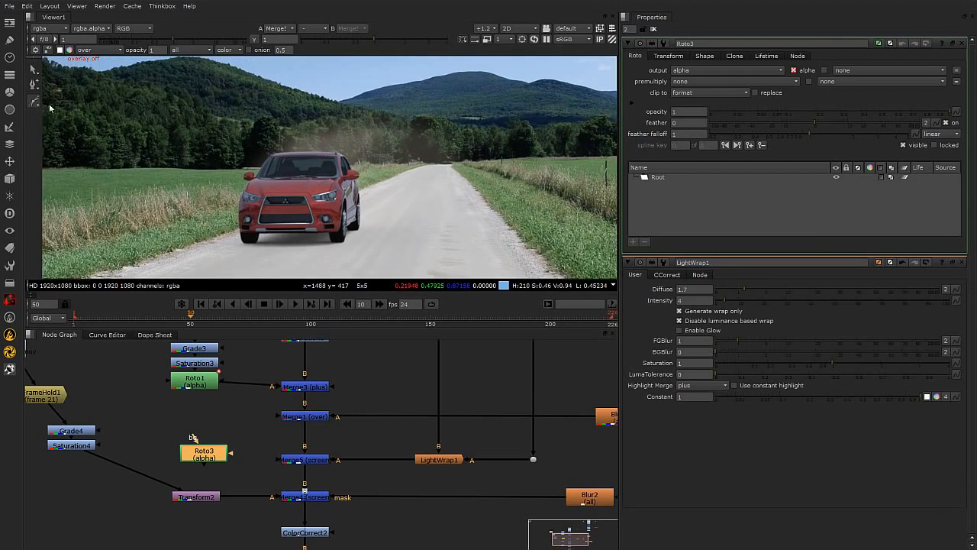
{"action": "right_click", "coordinate": [189, 120]}
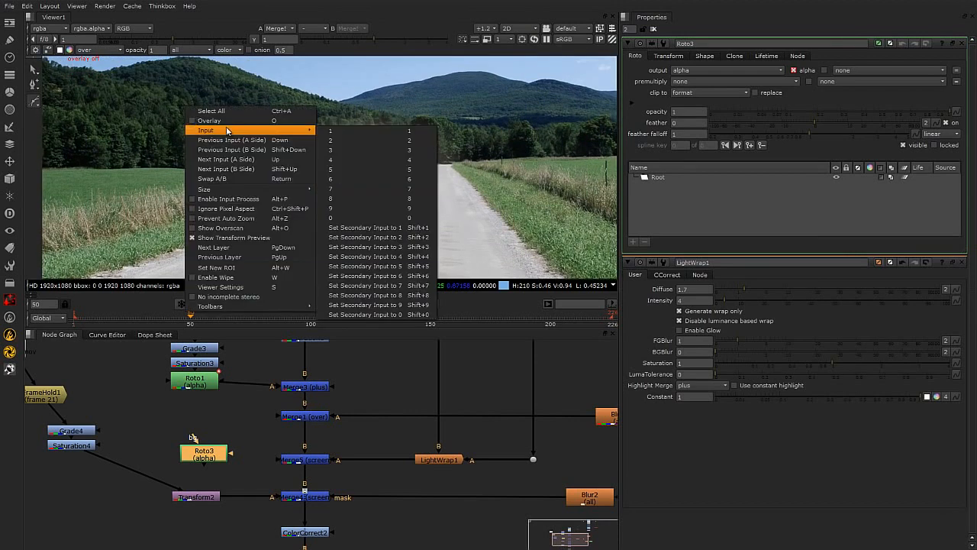
{"action": "left_click", "coordinate": [226, 121]}
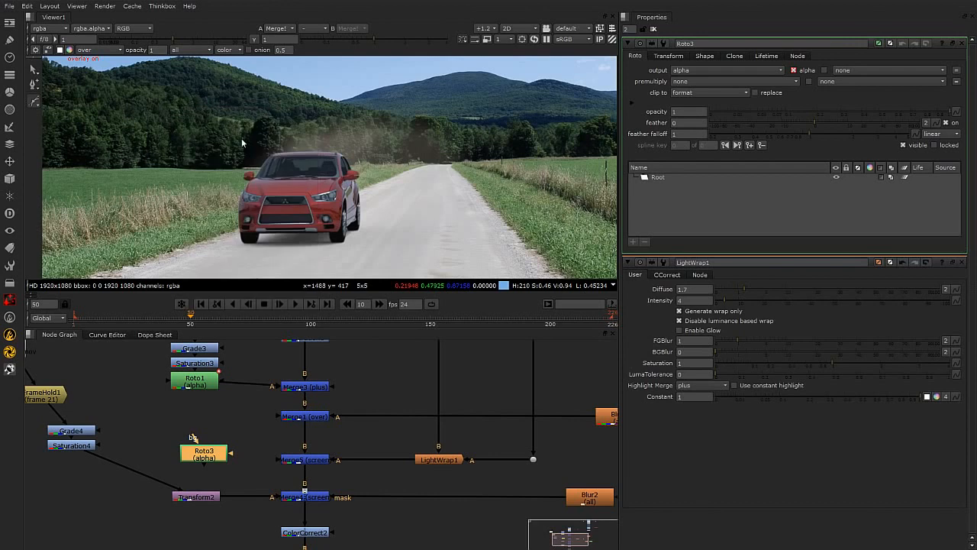
{"action": "right_click", "coordinate": [34, 101]}
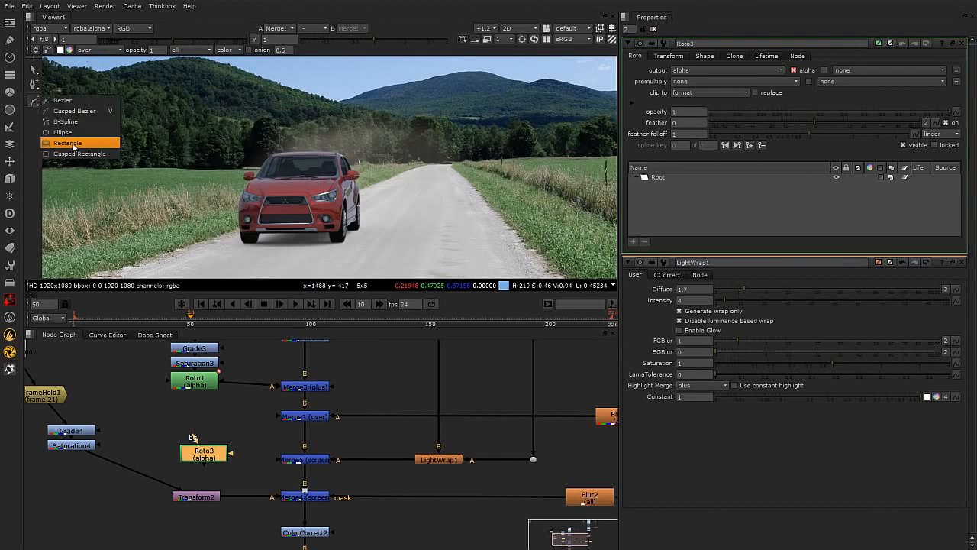
{"action": "left_click", "coordinate": [70, 143]}
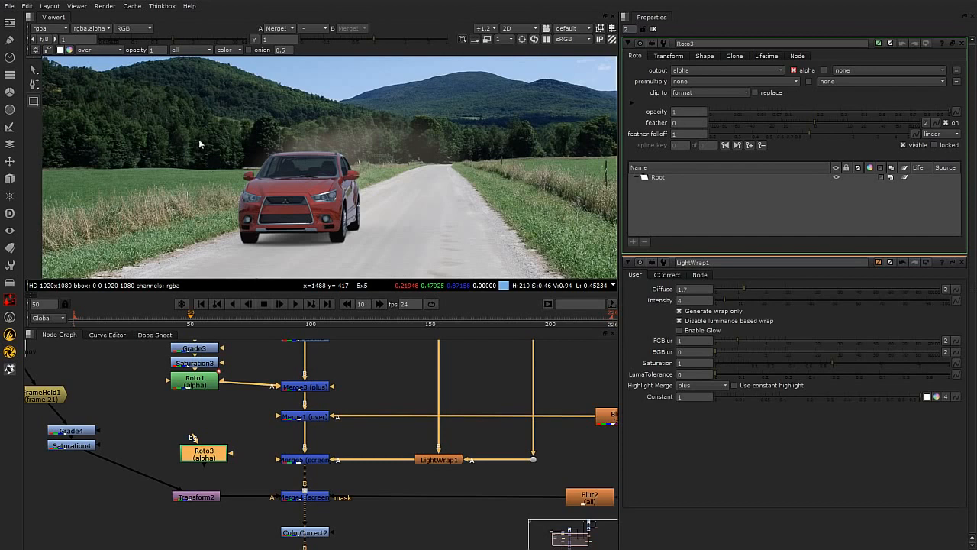
{"action": "left_click_drag", "start_coordinate": [122, 62], "coordinate": [491, 219]}
View the Roto node's alpha and set its feather to -10 and feather falloff to 5.
{"action": "scroll", "coordinate": [397, 245], "scroll_direction": "up", "scroll_amount": 1}
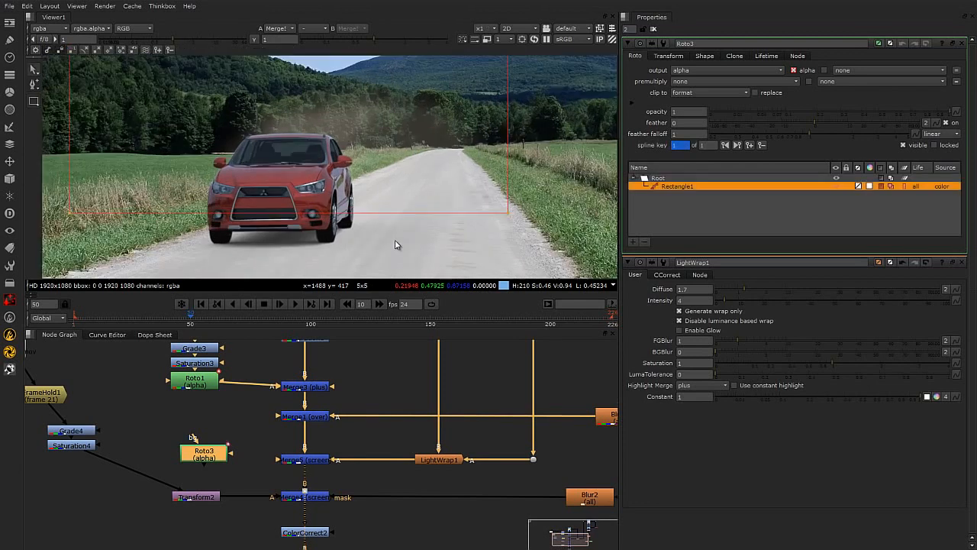
{"action": "scroll", "coordinate": [364, 239], "scroll_direction": "up", "scroll_amount": 3}
{"action": "scroll", "coordinate": [343, 175], "scroll_direction": "down", "scroll_amount": 1}
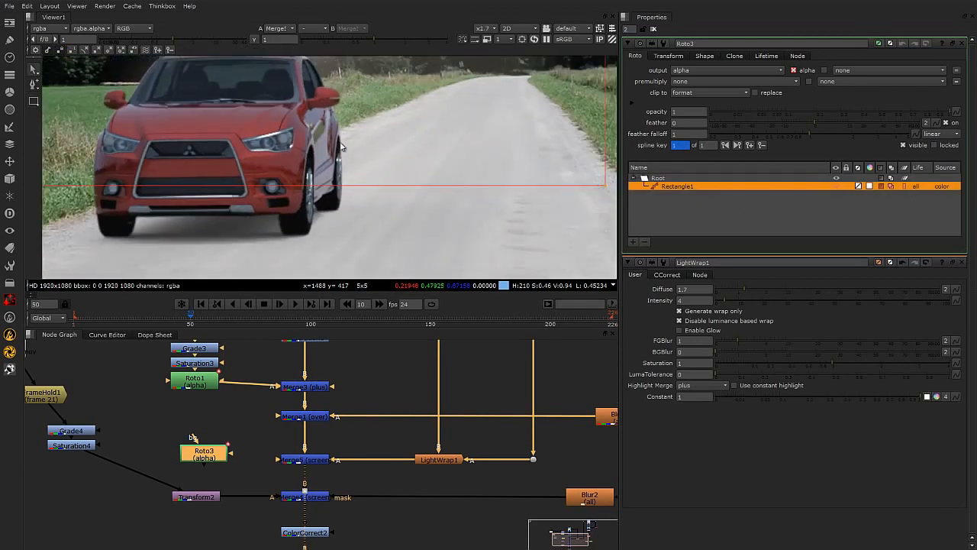
{"action": "key", "text": "1"}
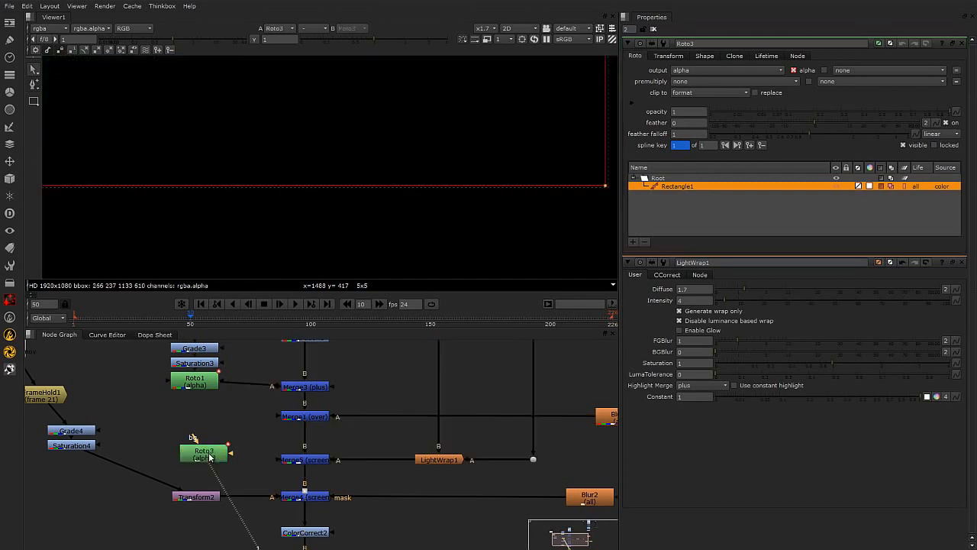
{"action": "key", "text": "a"}
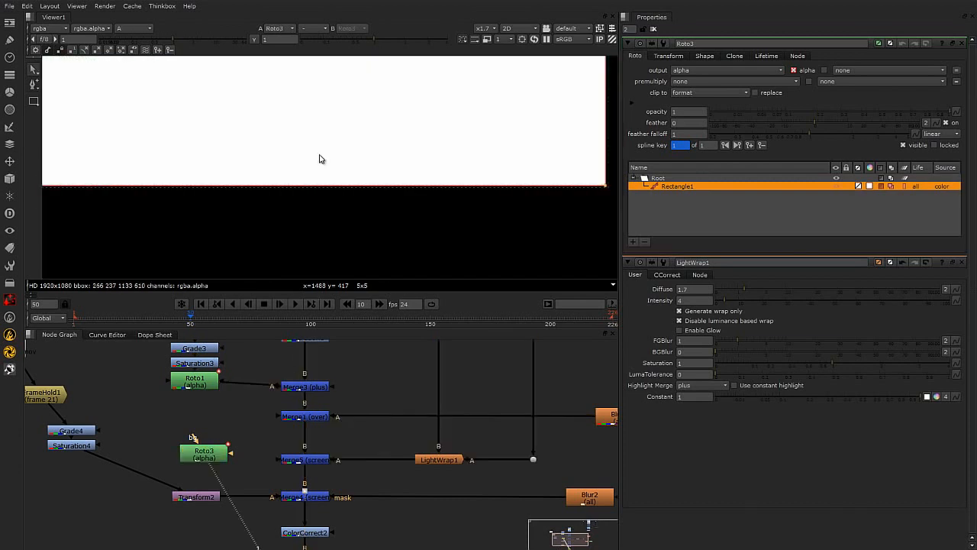
{"action": "left_click_drag", "start_coordinate": [811, 132], "coordinate": [771, 124]}
{"action": "scroll", "coordinate": [391, 176], "scroll_direction": "down", "scroll_amount": 5}
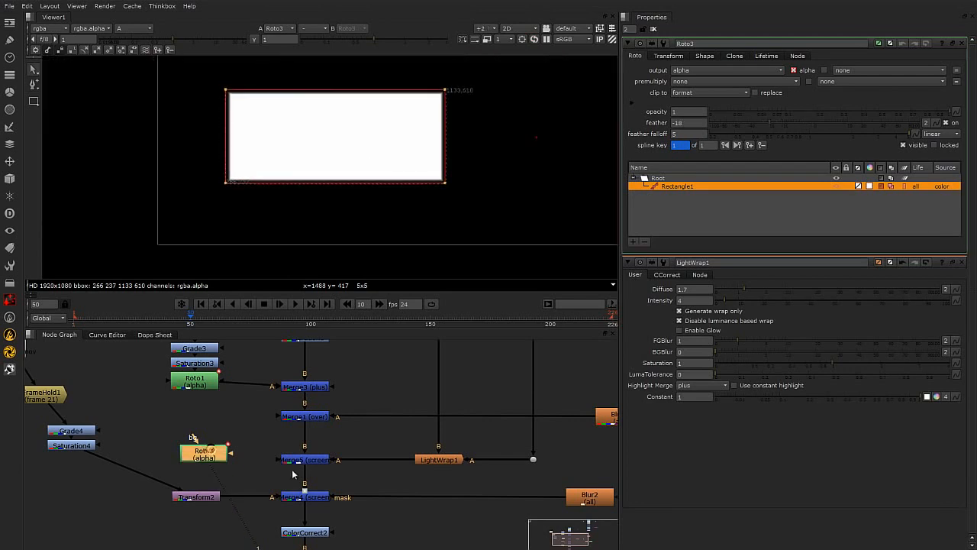
Connect the Roto node to Merge5's mask input.
{"action": "left_click_drag", "start_coordinate": [331, 460], "coordinate": [223, 455]}
{"action": "left_click_drag", "start_coordinate": [300, 452], "coordinate": [432, 458]}
{"action": "left_click_drag", "start_coordinate": [216, 458], "coordinate": [219, 465]}
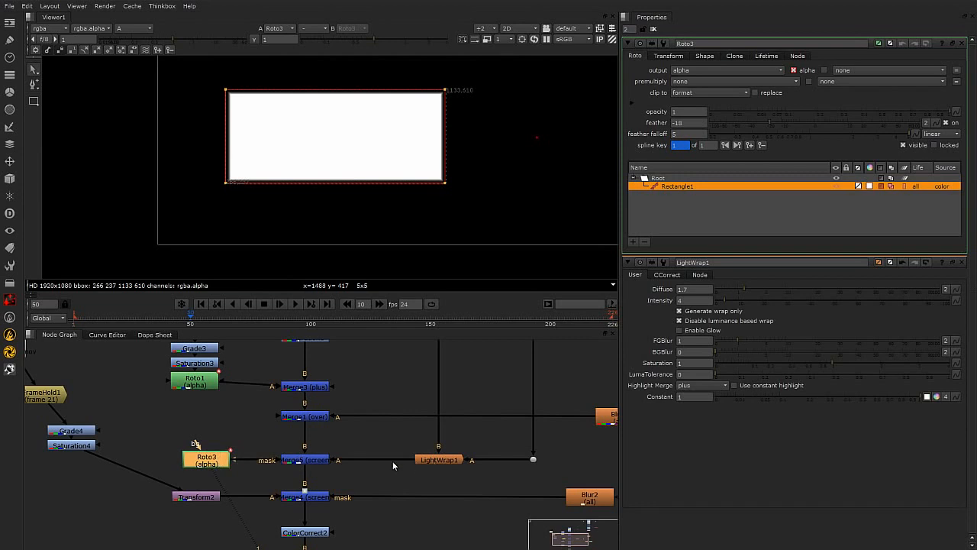
{"action": "left_click", "coordinate": [313, 462]}
{"action": "left_click", "coordinate": [211, 460]}
{"action": "key", "text": "a"}
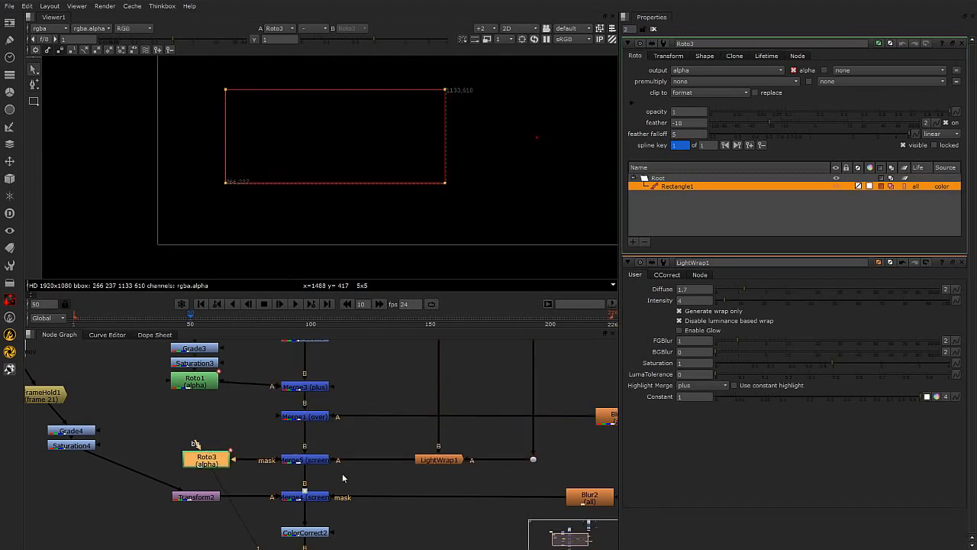
View the final Crop1 output and open LightWrap1's properties.
{"action": "left_click", "coordinate": [313, 537]}
{"action": "middle_click_drag", "start_coordinate": [380, 527], "coordinate": [363, 422]}
{"action": "left_click", "coordinate": [298, 491]}
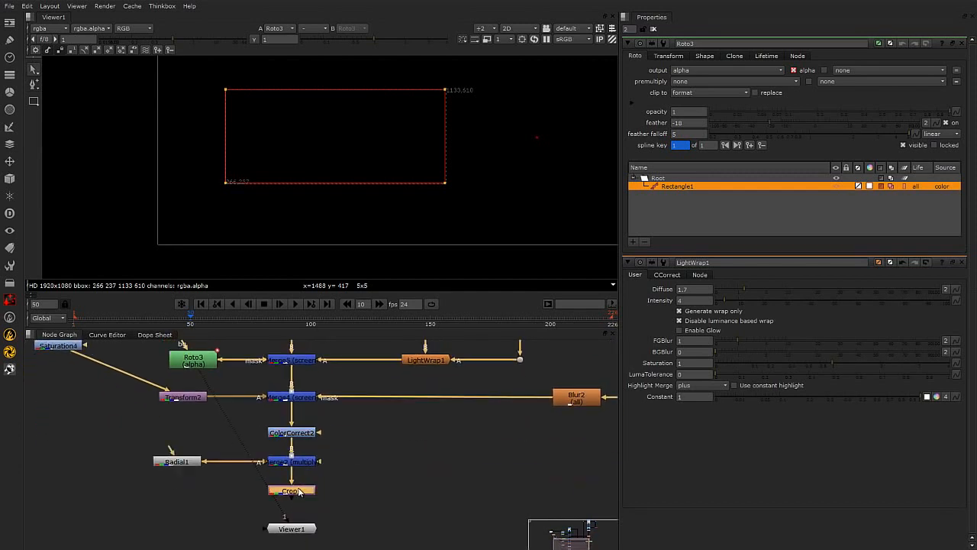
{"action": "key", "text": "1"}
{"action": "scroll", "coordinate": [321, 175], "scroll_direction": "up", "scroll_amount": 4}
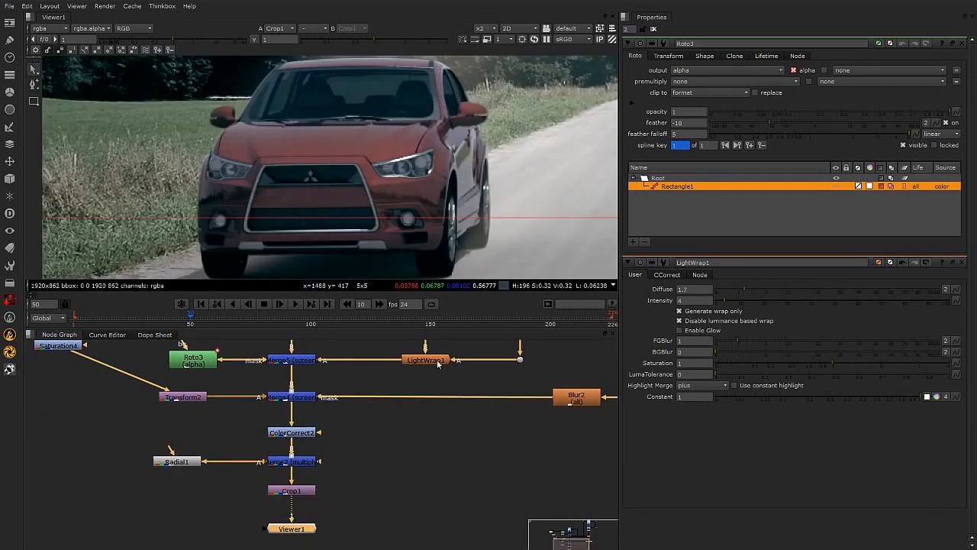
{"action": "left_click", "coordinate": [419, 454]}
{"action": "double_click", "coordinate": [441, 360]}
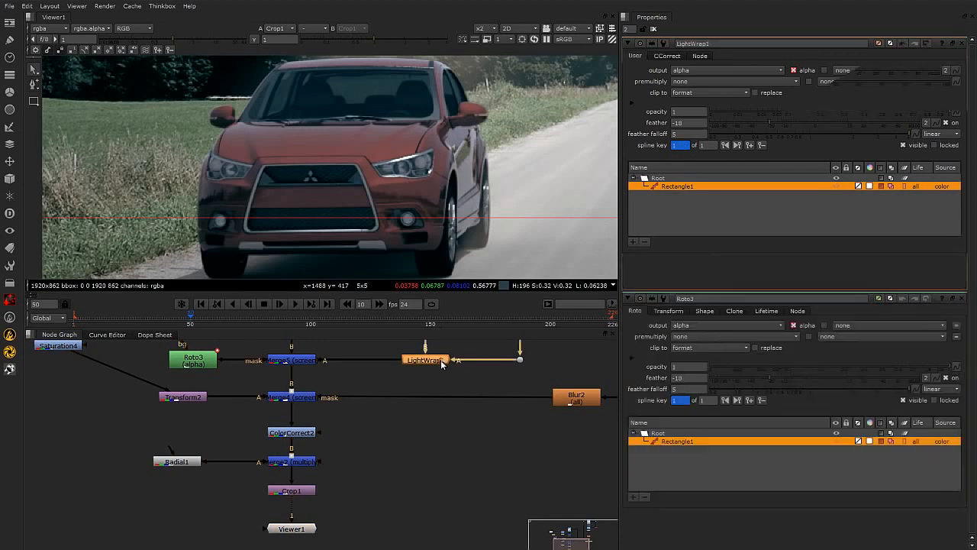
Set LightWrap1's intensity to 4.5 while inspecting the wrap on the car's edges.
{"action": "left_click_drag", "start_coordinate": [726, 79], "coordinate": [779, 82]}
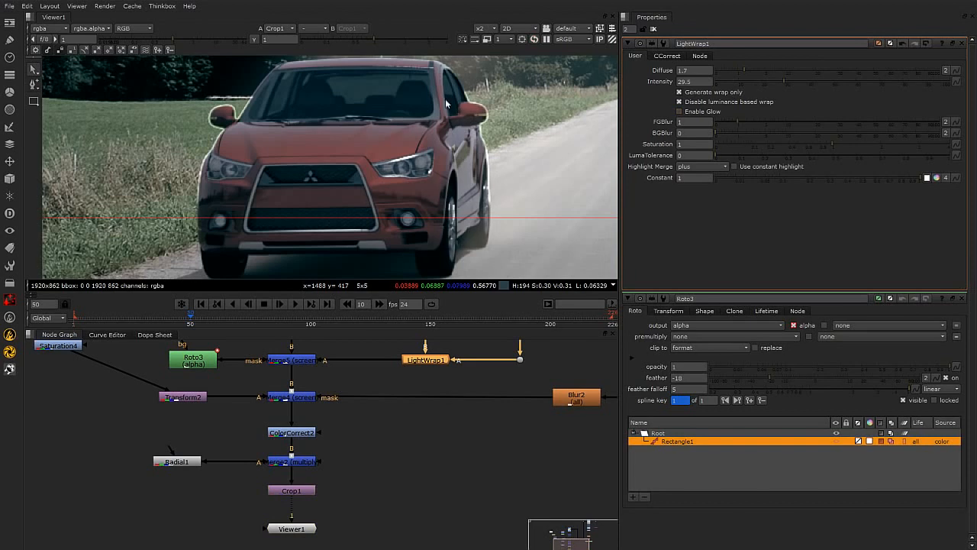
{"action": "middle_click_drag", "start_coordinate": [503, 229], "coordinate": [482, 198]}
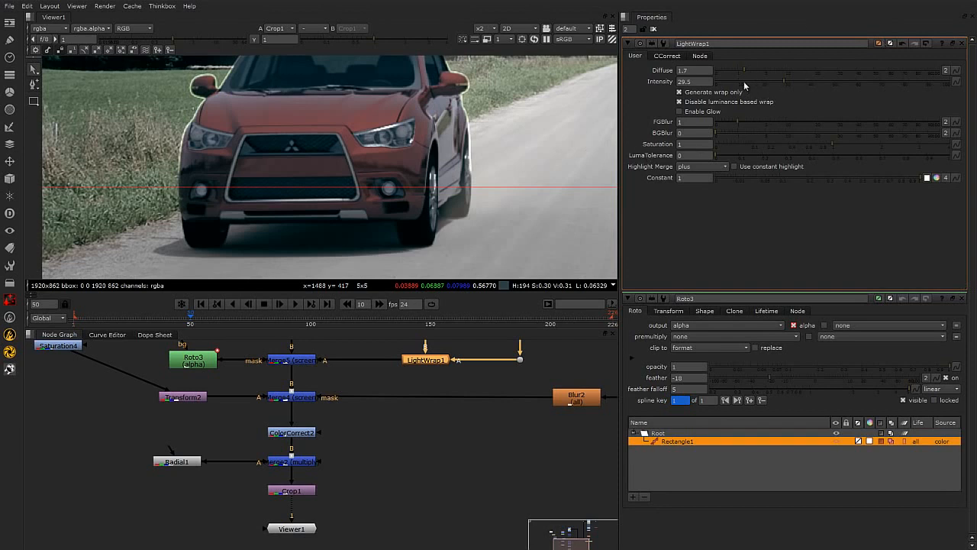
{"action": "middle_click_drag", "start_coordinate": [477, 130], "coordinate": [471, 210]}
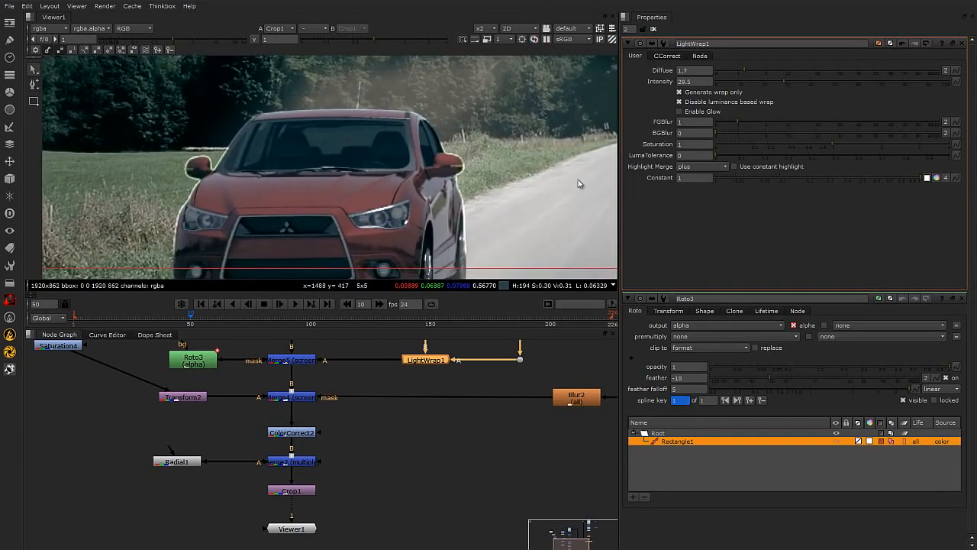
{"action": "left_click_drag", "start_coordinate": [783, 82], "coordinate": [724, 76]}
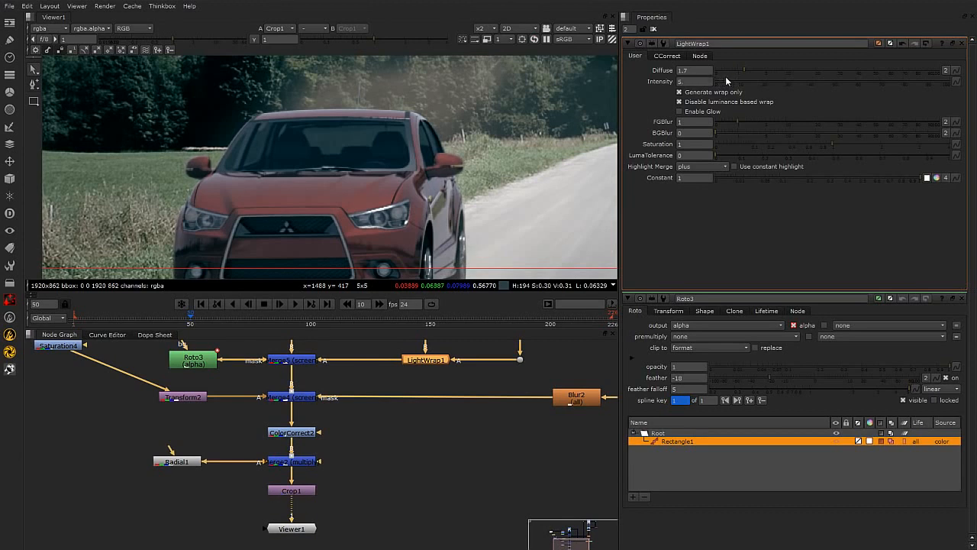
{"action": "scroll", "coordinate": [280, 235], "scroll_direction": "up", "scroll_amount": 2}
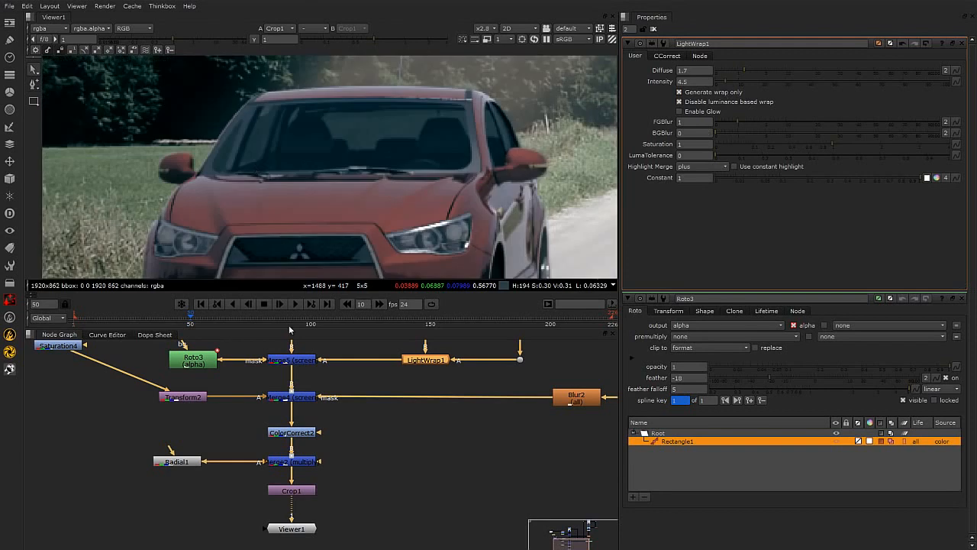
{"action": "left_click", "coordinate": [383, 462]}
{"action": "middle_click_drag", "start_coordinate": [325, 398], "coordinate": [386, 452]}
{"action": "left_click", "coordinate": [353, 413]}
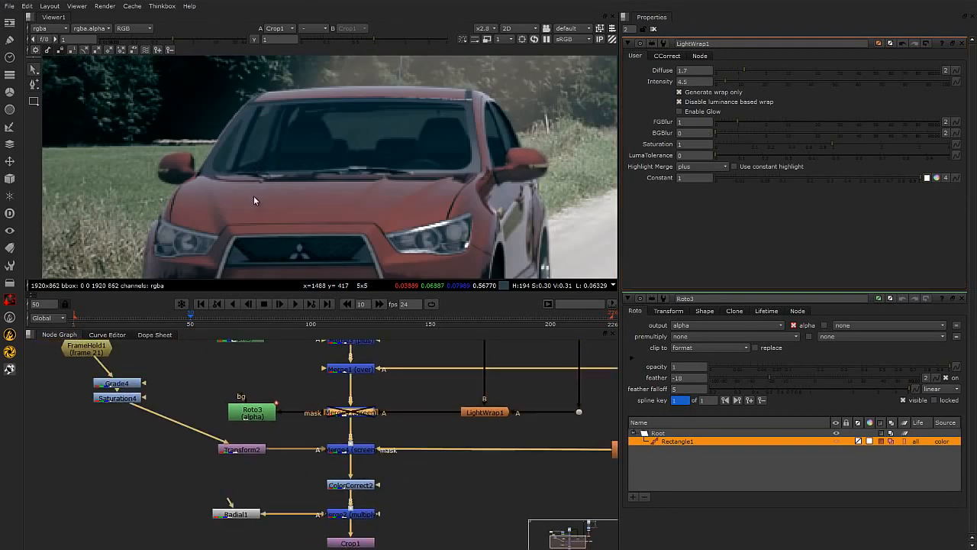
{"action": "scroll", "coordinate": [251, 194], "scroll_direction": "down", "scroll_amount": 3}
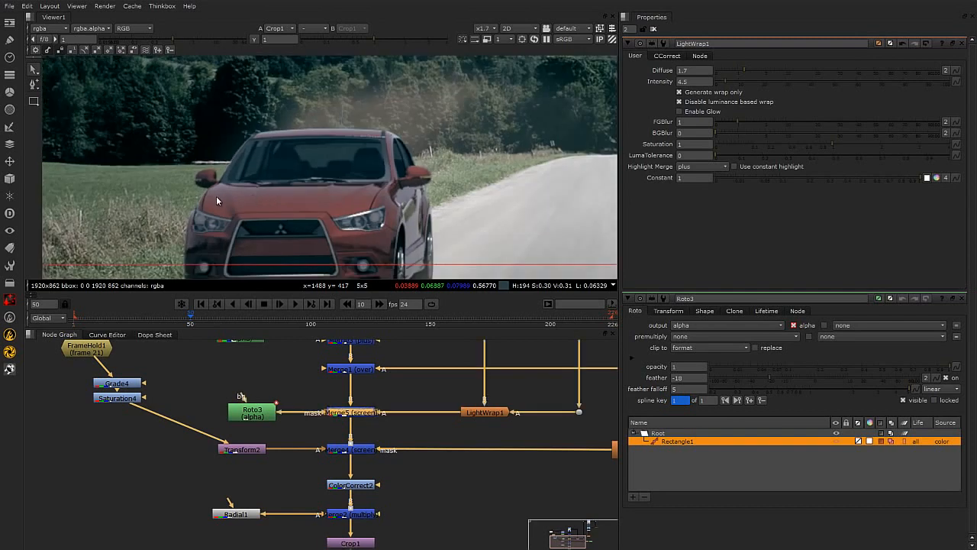
Toggle LightWrap1 off and on repeatedly to compare the car's edges with and without the wrap.
{"action": "key", "text": "d"}
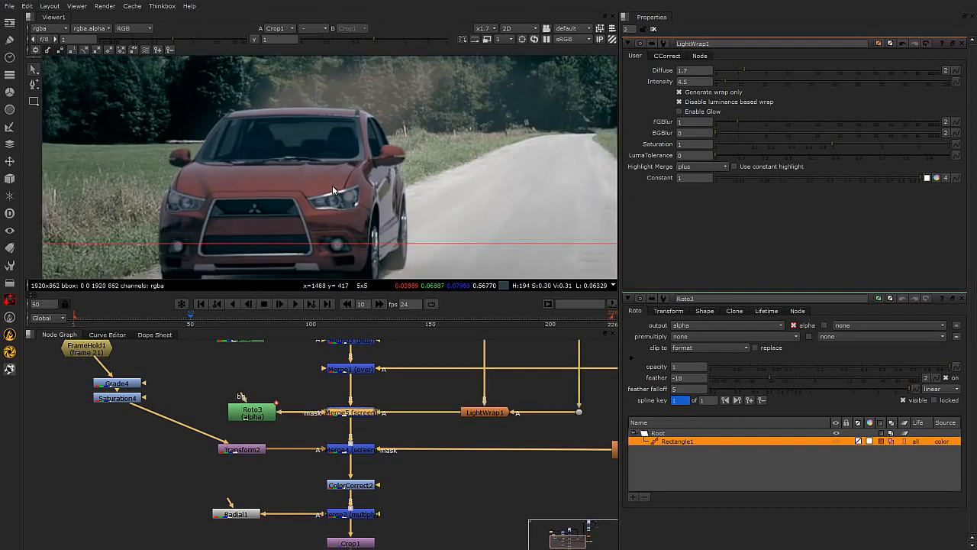
{"action": "key", "text": "d"}
{"action": "key", "text": "d"}
{"action": "key", "text": "d"}
{"action": "scroll", "coordinate": [355, 191], "scroll_direction": "down", "scroll_amount": 3}
{"action": "scroll", "coordinate": [354, 194], "scroll_direction": "up", "scroll_amount": 1}
{"action": "left_click", "coordinate": [483, 488]}
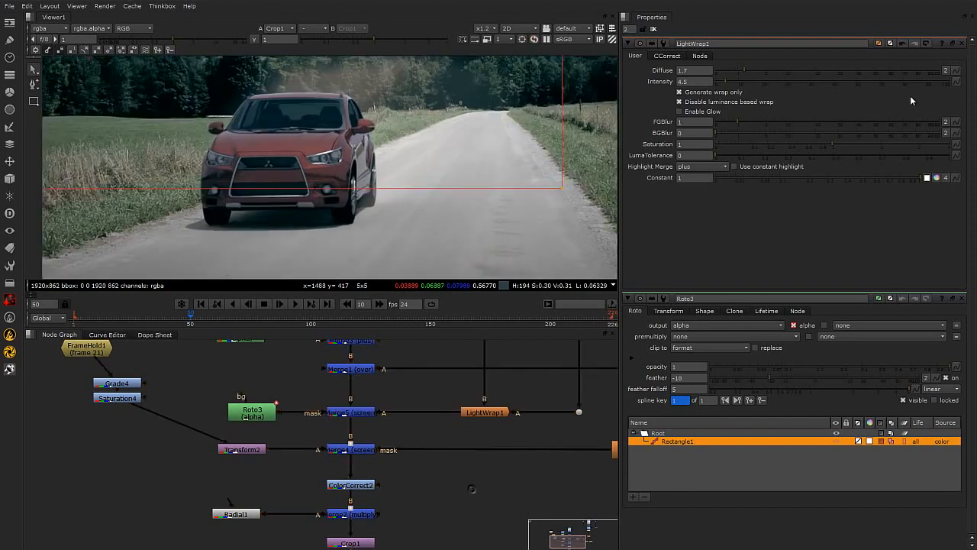
Close the LightWrap1 and Roto3 property panels to clear the properties area.
{"action": "left_click", "coordinate": [961, 44]}
{"action": "left_click", "coordinate": [961, 44]}
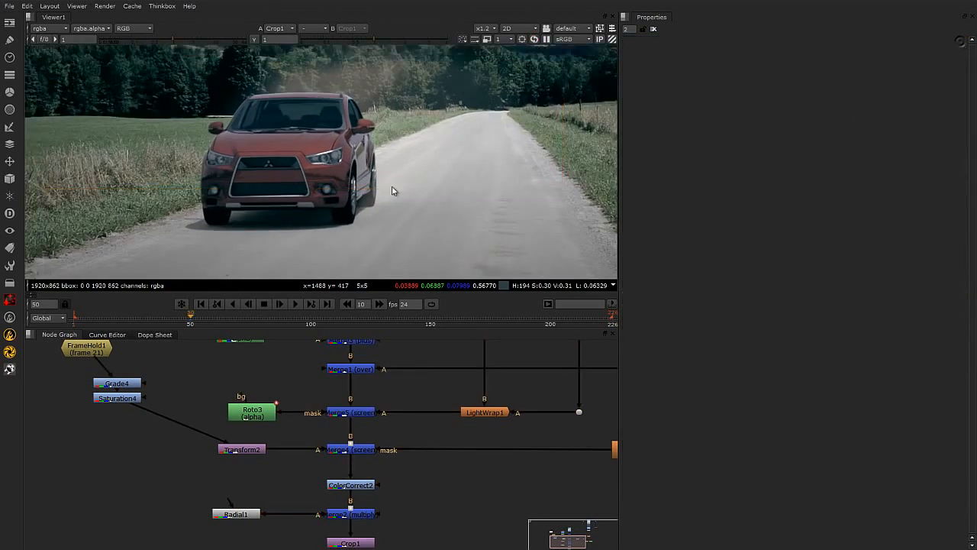
{"action": "scroll", "coordinate": [380, 180], "scroll_direction": "down", "scroll_amount": 1}
{"action": "scroll", "coordinate": [333, 134], "scroll_direction": "up", "scroll_amount": 1}
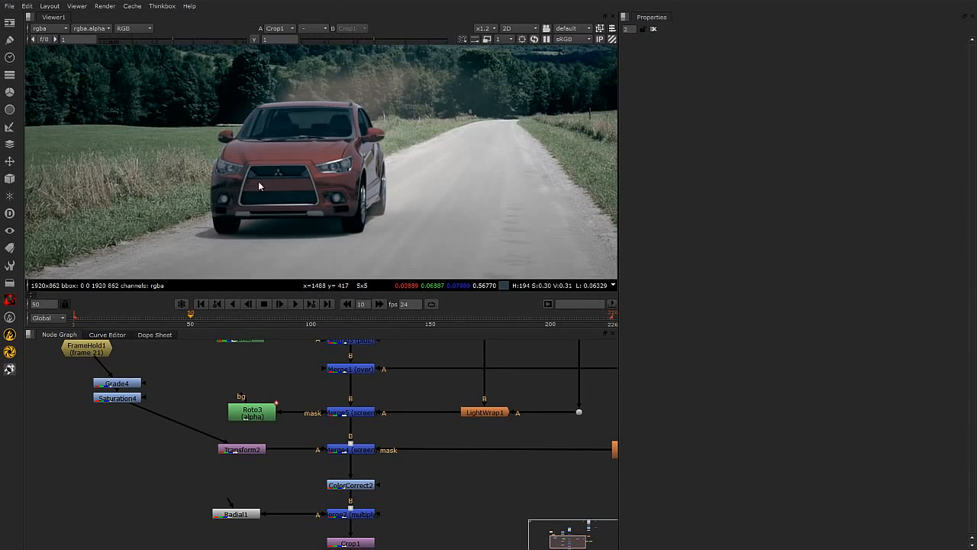
Navigate the node graph to the original car-over-road merge and inspect the Premult3, Merge6 and Read1 nodes.
{"action": "scroll", "coordinate": [354, 169], "scroll_direction": "down", "scroll_amount": 1}
{"action": "scroll", "coordinate": [420, 121], "scroll_direction": "down", "scroll_amount": 2}
{"action": "middle_click_drag", "start_coordinate": [446, 172], "coordinate": [352, 213]}
{"action": "scroll", "coordinate": [365, 197], "scroll_direction": "down", "scroll_amount": 4}
{"action": "middle_click_drag", "start_coordinate": [415, 163], "coordinate": [388, 190]}
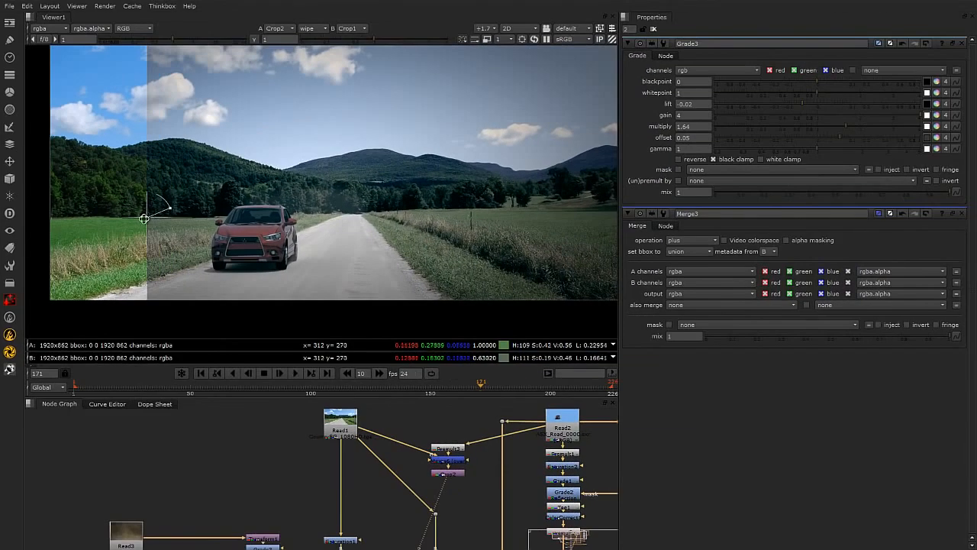
{"action": "scroll", "coordinate": [396, 488], "scroll_direction": "up", "scroll_amount": 2}
{"action": "middle_click_drag", "start_coordinate": [393, 489], "coordinate": [279, 529]}
{"action": "left_click", "coordinate": [362, 508]}
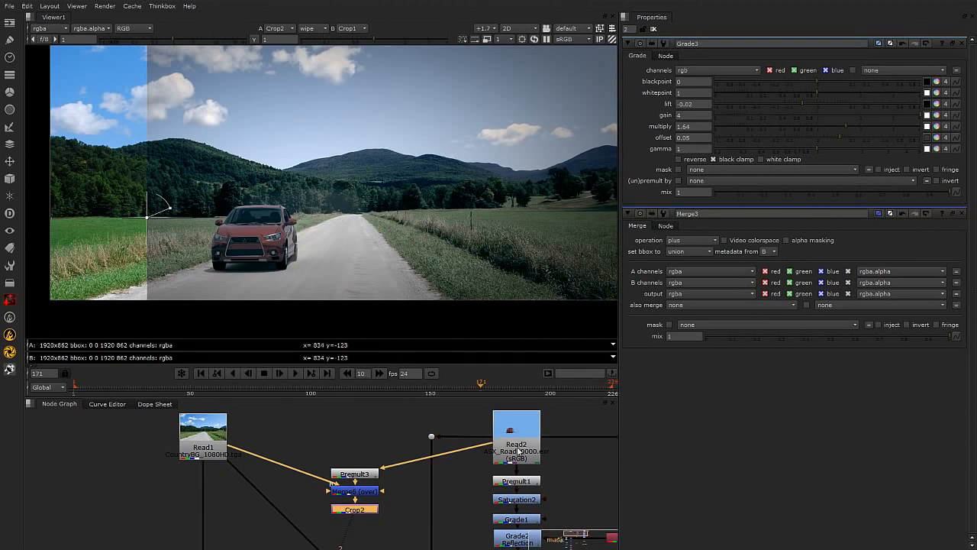
{"action": "left_click", "coordinate": [363, 477]}
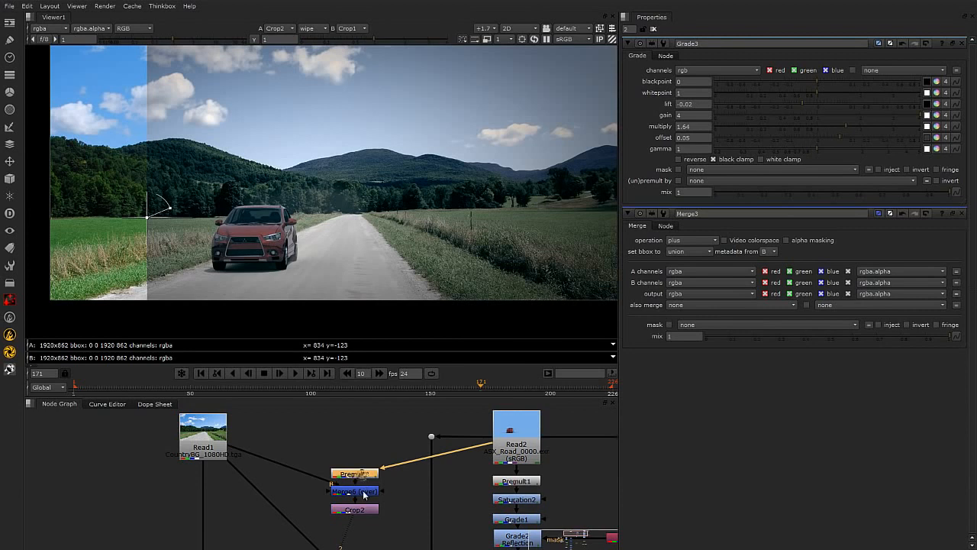
{"action": "left_click", "coordinate": [359, 491]}
{"action": "left_click", "coordinate": [190, 424]}
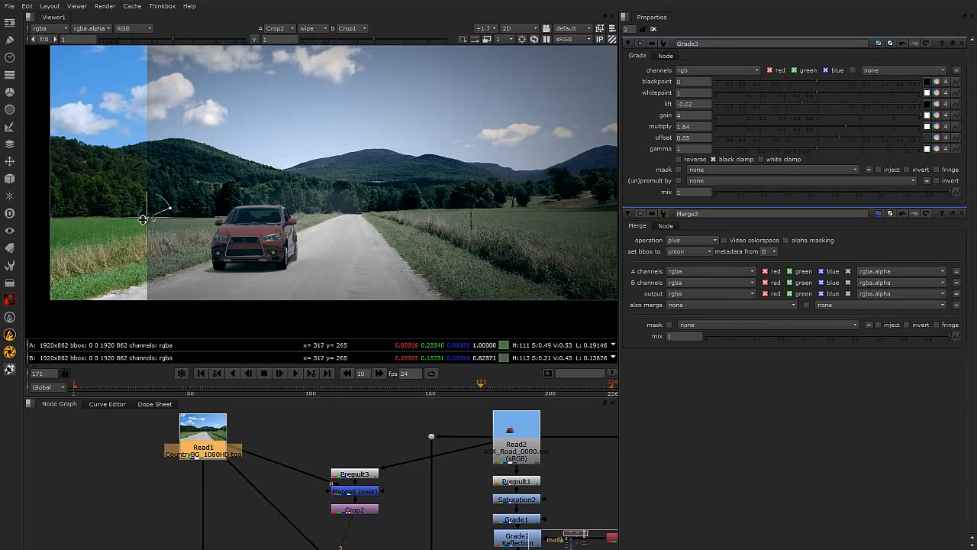
Move the viewer wipe across the image to compare the original Crop2 composite against the final Crop1 grade.
{"action": "left_click_drag", "start_coordinate": [144, 221], "coordinate": [44, 220]}
{"action": "scroll", "coordinate": [282, 217], "scroll_direction": "down", "scroll_amount": 2}
{"action": "middle_click_drag", "start_coordinate": [301, 212], "coordinate": [313, 227]}
{"action": "scroll", "coordinate": [314, 227], "scroll_direction": "up", "scroll_amount": 1}
{"action": "left_click_drag", "start_coordinate": [95, 233], "coordinate": [521, 232]}
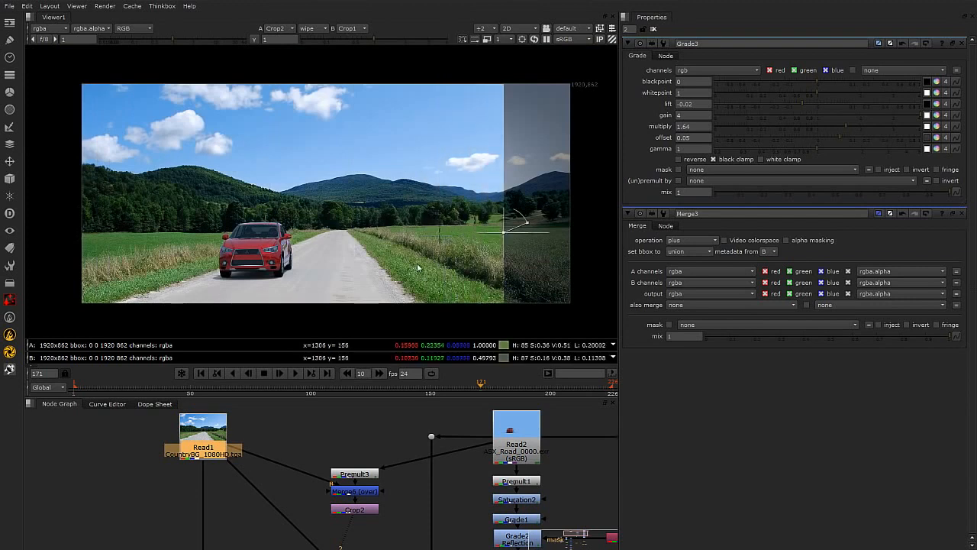
{"action": "left_click_drag", "start_coordinate": [504, 234], "coordinate": [89, 239]}
{"action": "scroll", "coordinate": [279, 276], "scroll_direction": "up", "scroll_amount": 2}
{"action": "scroll", "coordinate": [289, 246], "scroll_direction": "down", "scroll_amount": 3}
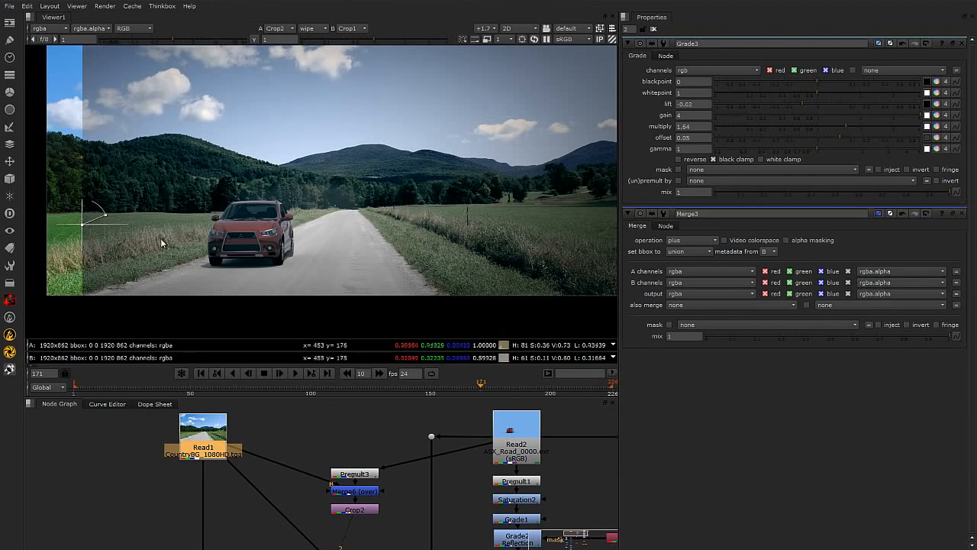
{"action": "scroll", "coordinate": [100, 225], "scroll_direction": "down", "scroll_amount": 1}
{"action": "mouse_move", "coordinate": [72, 258]}
{"action": "left_mouse_down"}
{"action": "mouse_move", "coordinate": [307, 255]}
{"action": "mouse_move", "coordinate": [71, 263]}
{"action": "left_mouse_up"}
{"action": "scroll", "coordinate": [340, 423], "scroll_direction": "down", "scroll_amount": 4}
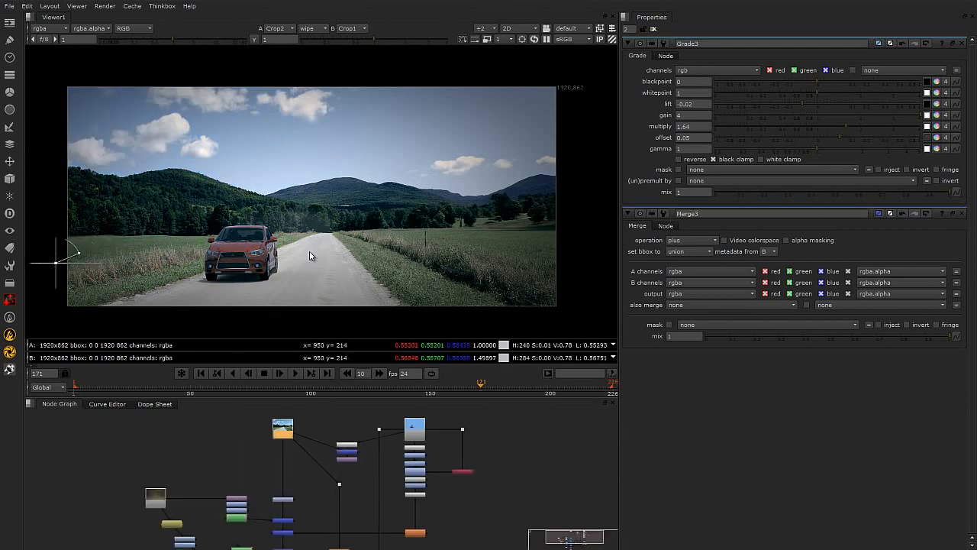
{"action": "middle_click_drag", "start_coordinate": [335, 262], "coordinate": [327, 264]}
{"action": "left_click_drag", "start_coordinate": [67, 261], "coordinate": [272, 279]}
{"action": "scroll", "coordinate": [323, 262], "scroll_direction": "up", "scroll_amount": 3}
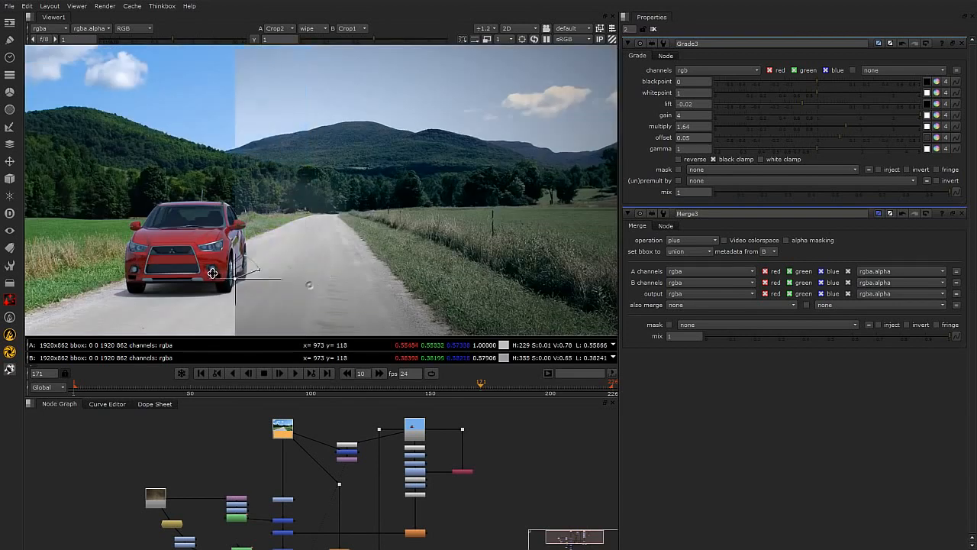